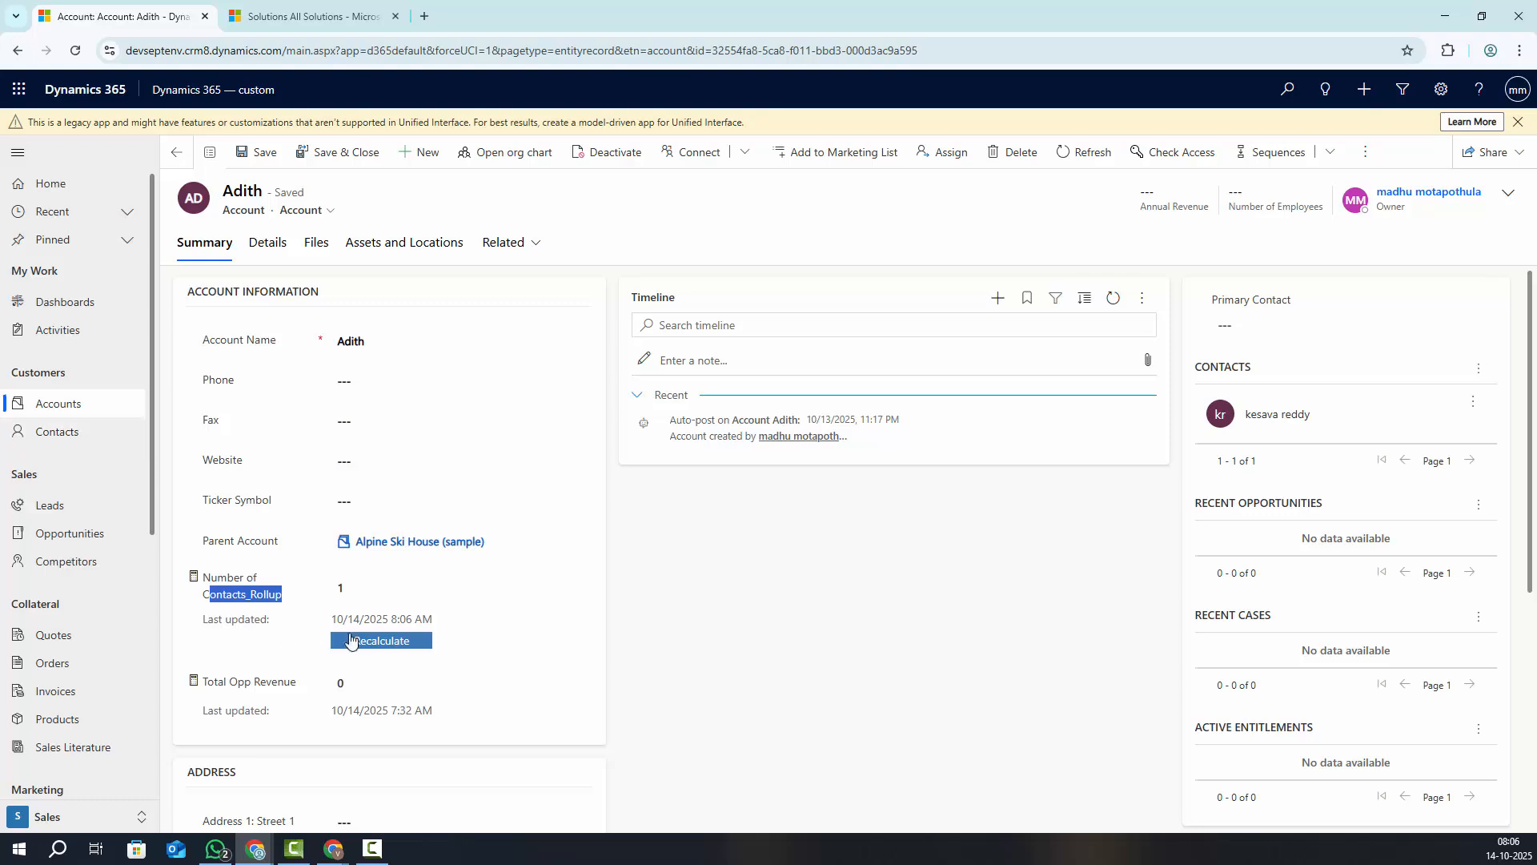
# Clear the highlighted contacts rollup count value and go to the active Accounts list
pyautogui.moveTo(356, 588); pyautogui.dragTo(236, 587)
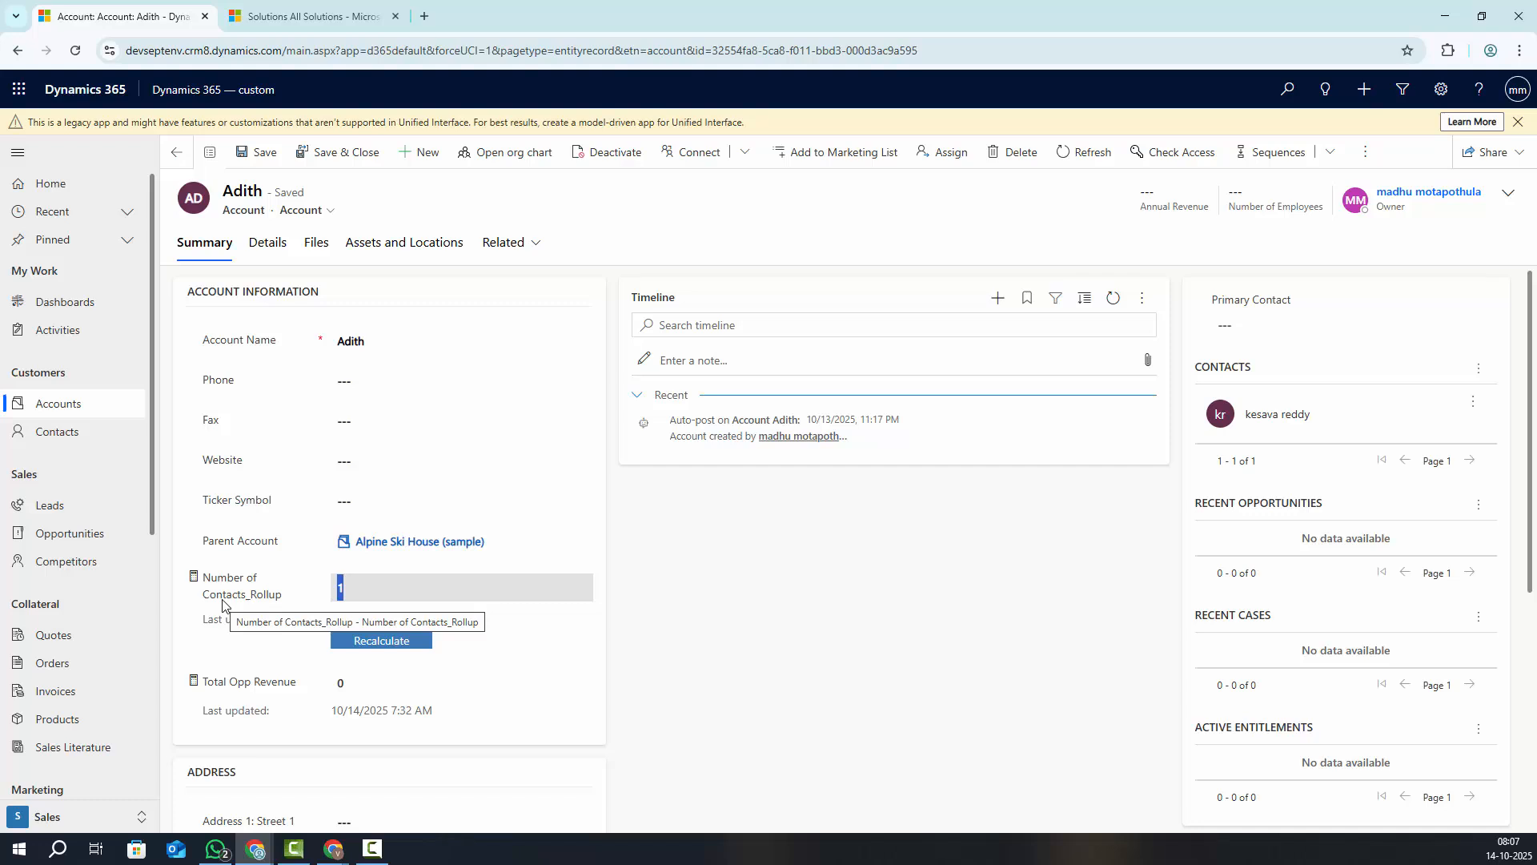
pyautogui.click(865, 621)
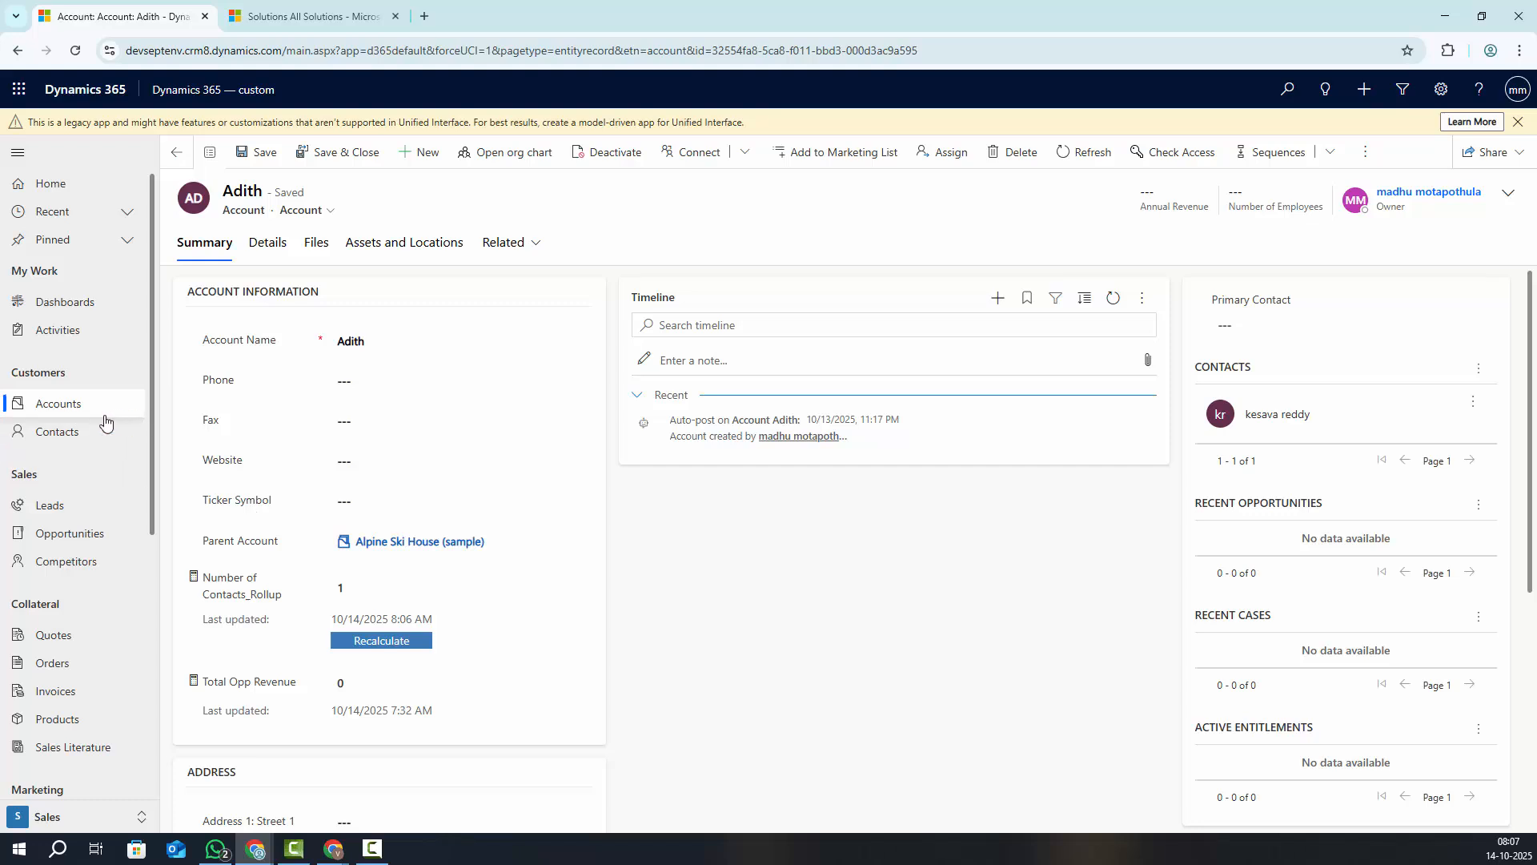
pyautogui.click(73, 402)
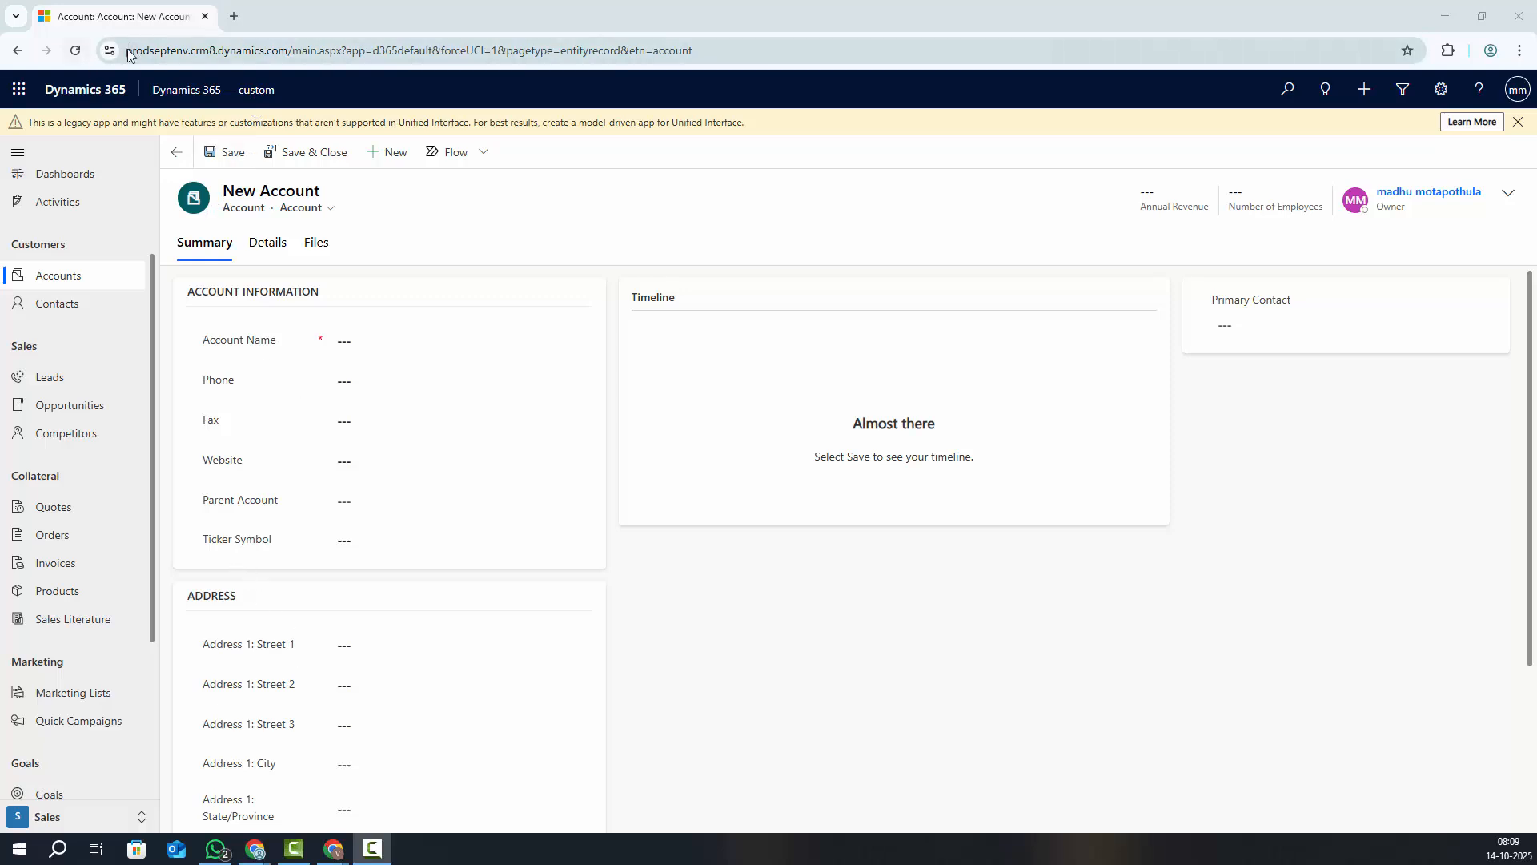
# Open the active Accounts list in the prodseptenv production environment
pyautogui.moveTo(128, 54); pyautogui.dragTo(286, 58)
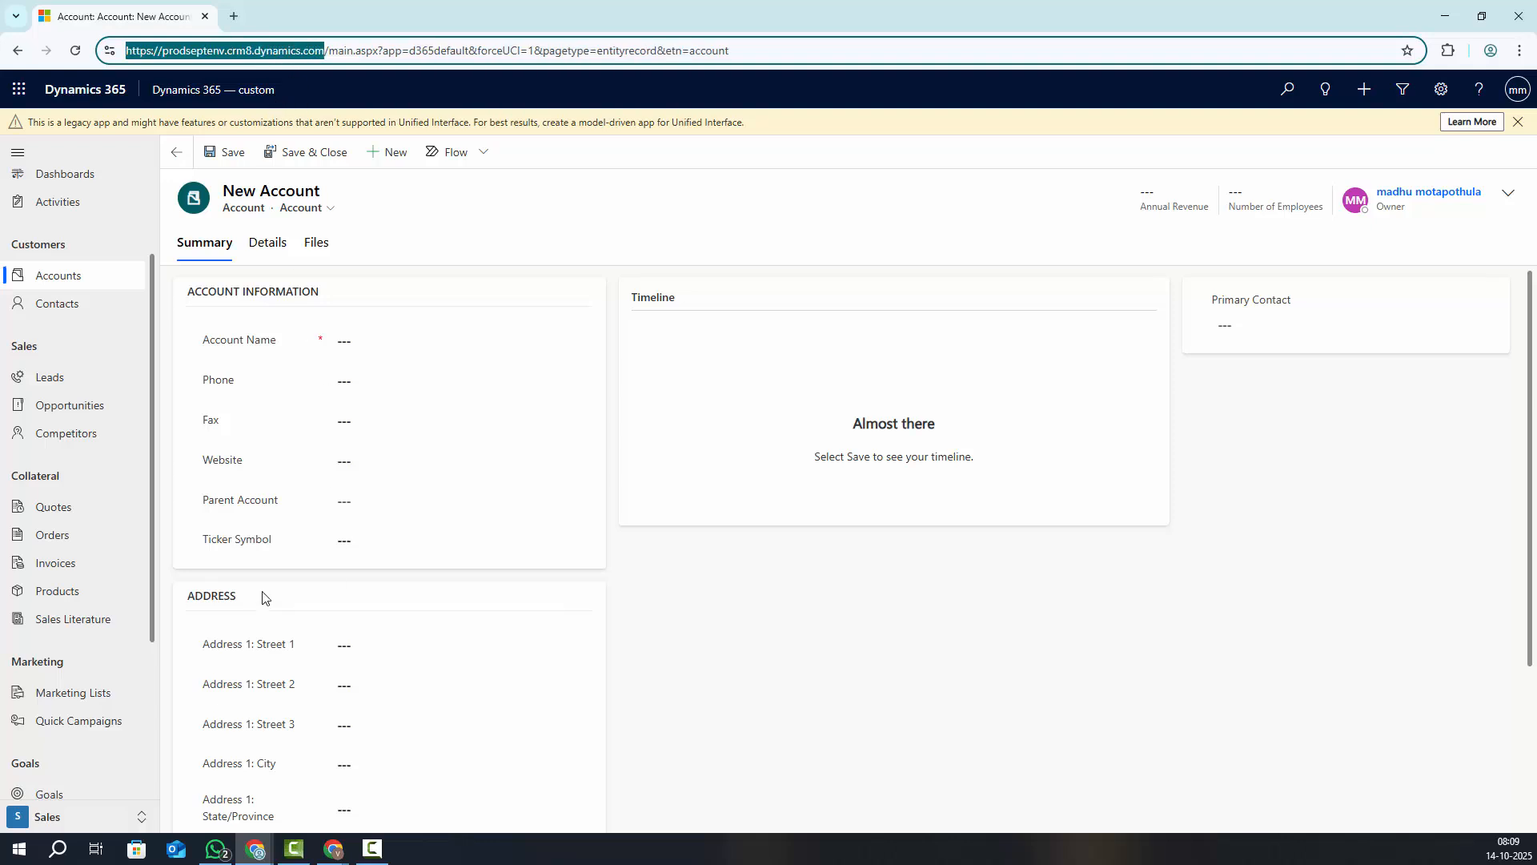
pyautogui.click(179, 53)
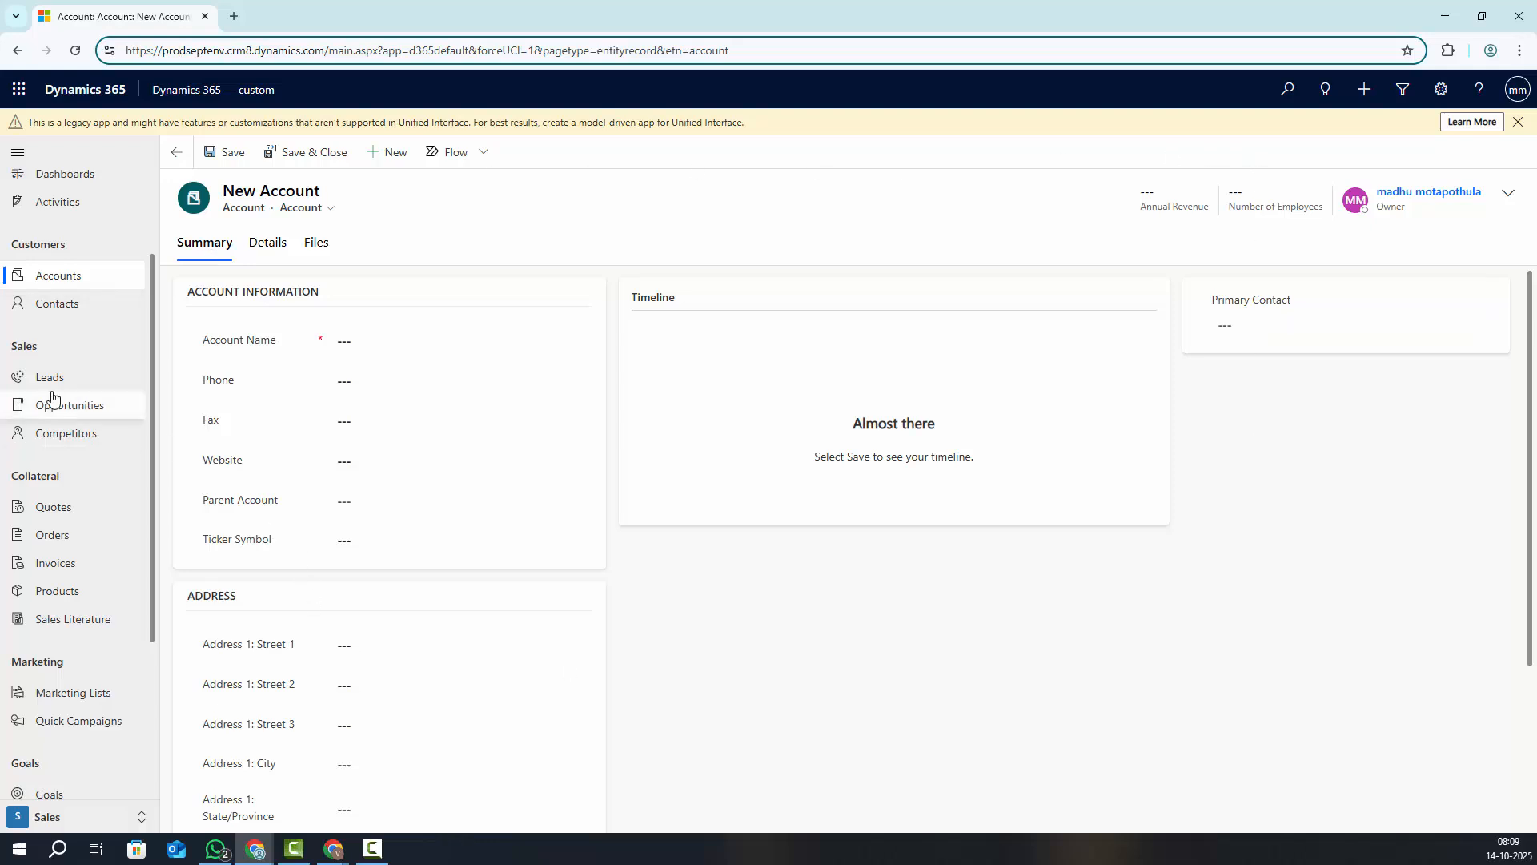
pyautogui.click(54, 280)
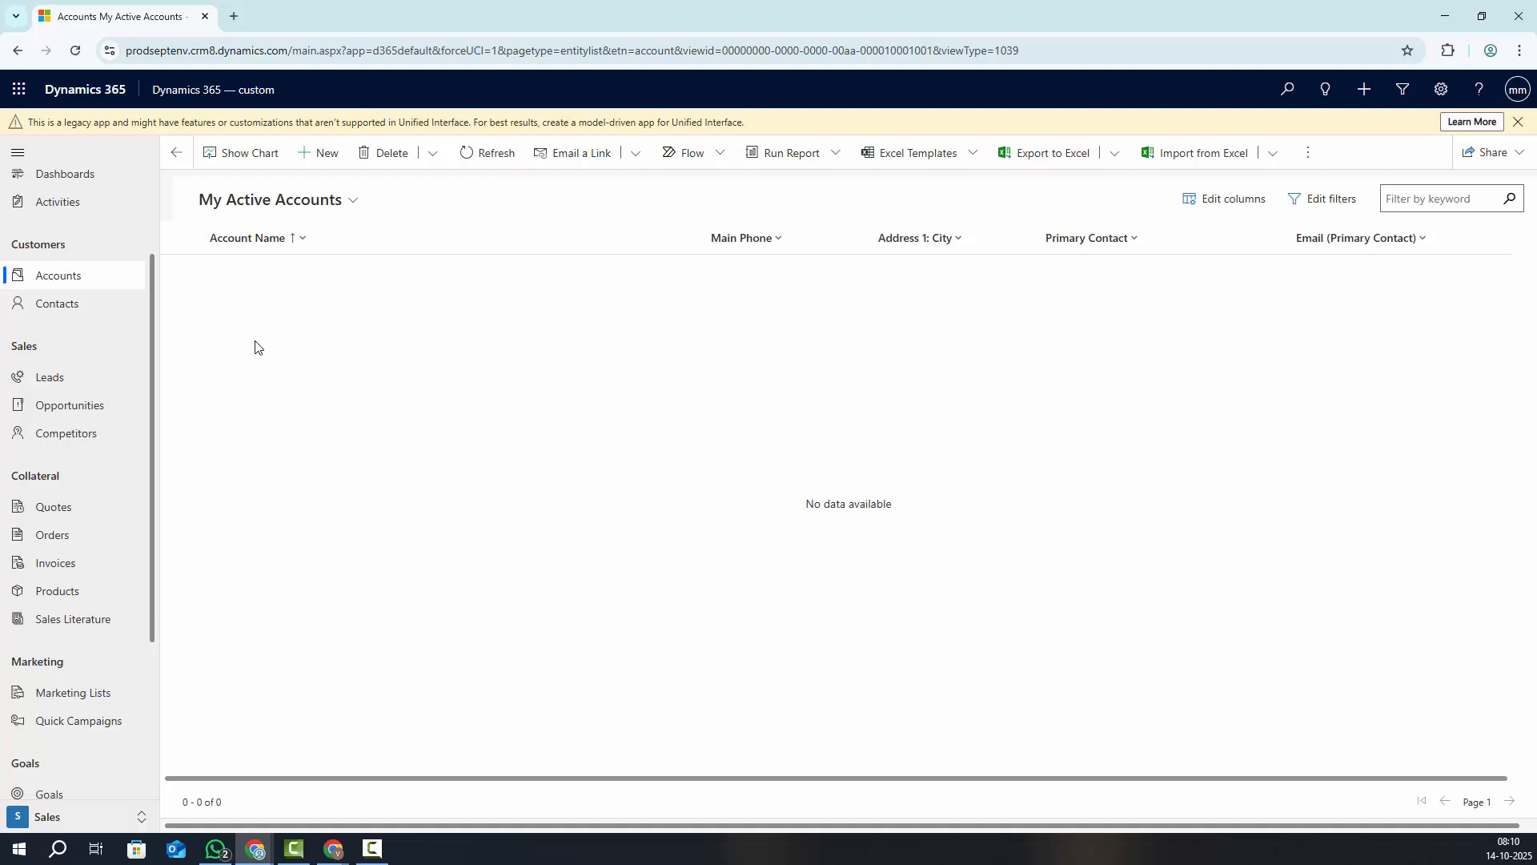
# Create a new account named Adith and save it
pyautogui.click(308, 154)
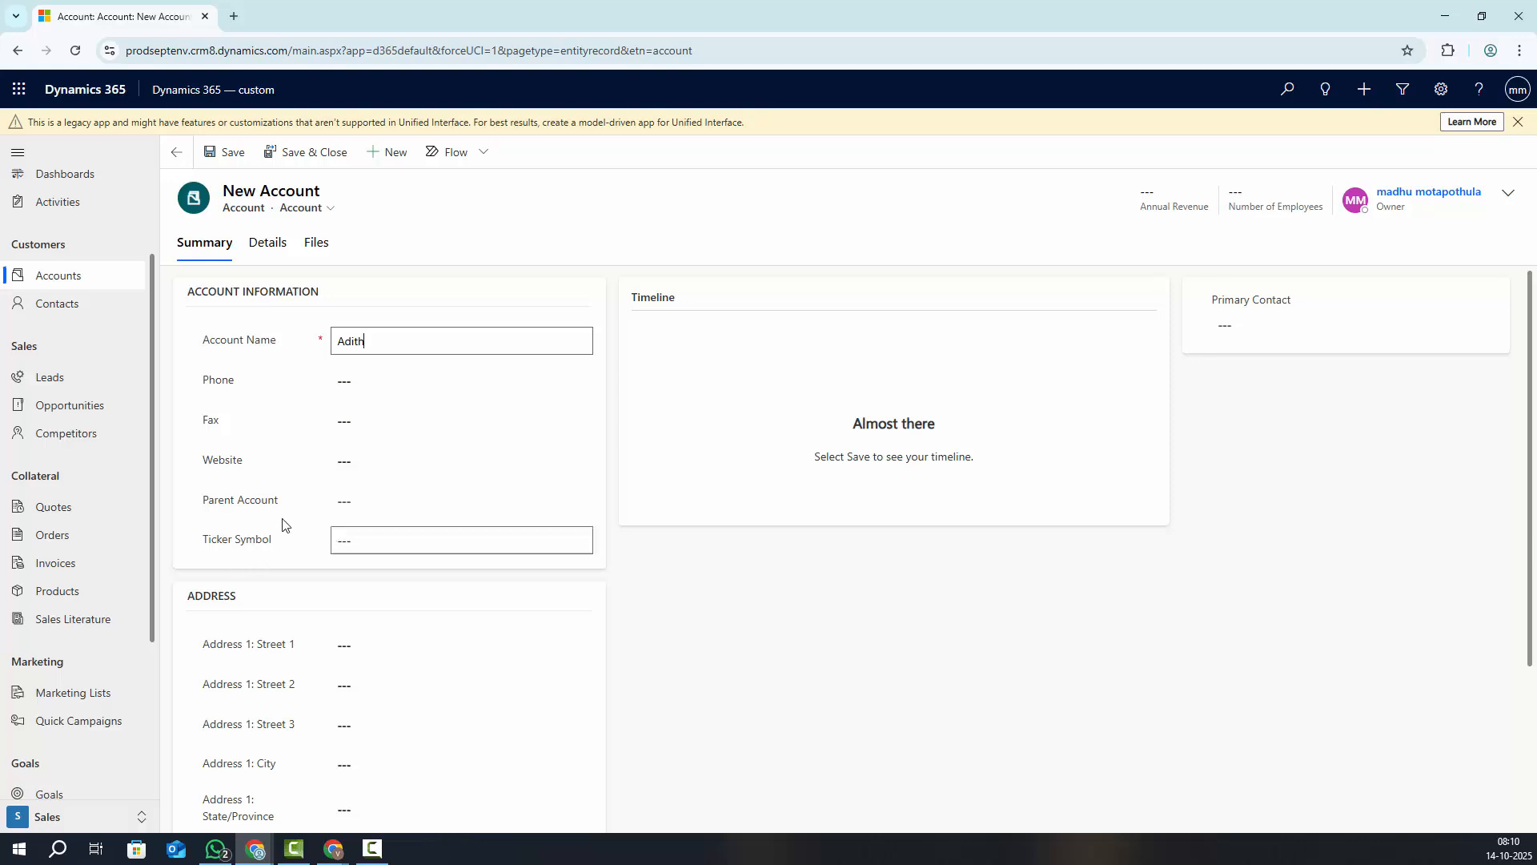
pyautogui.scroll(-2, 277, 592)
pyautogui.scroll(-1, 274, 610)
pyautogui.scroll(3, 343, 705)
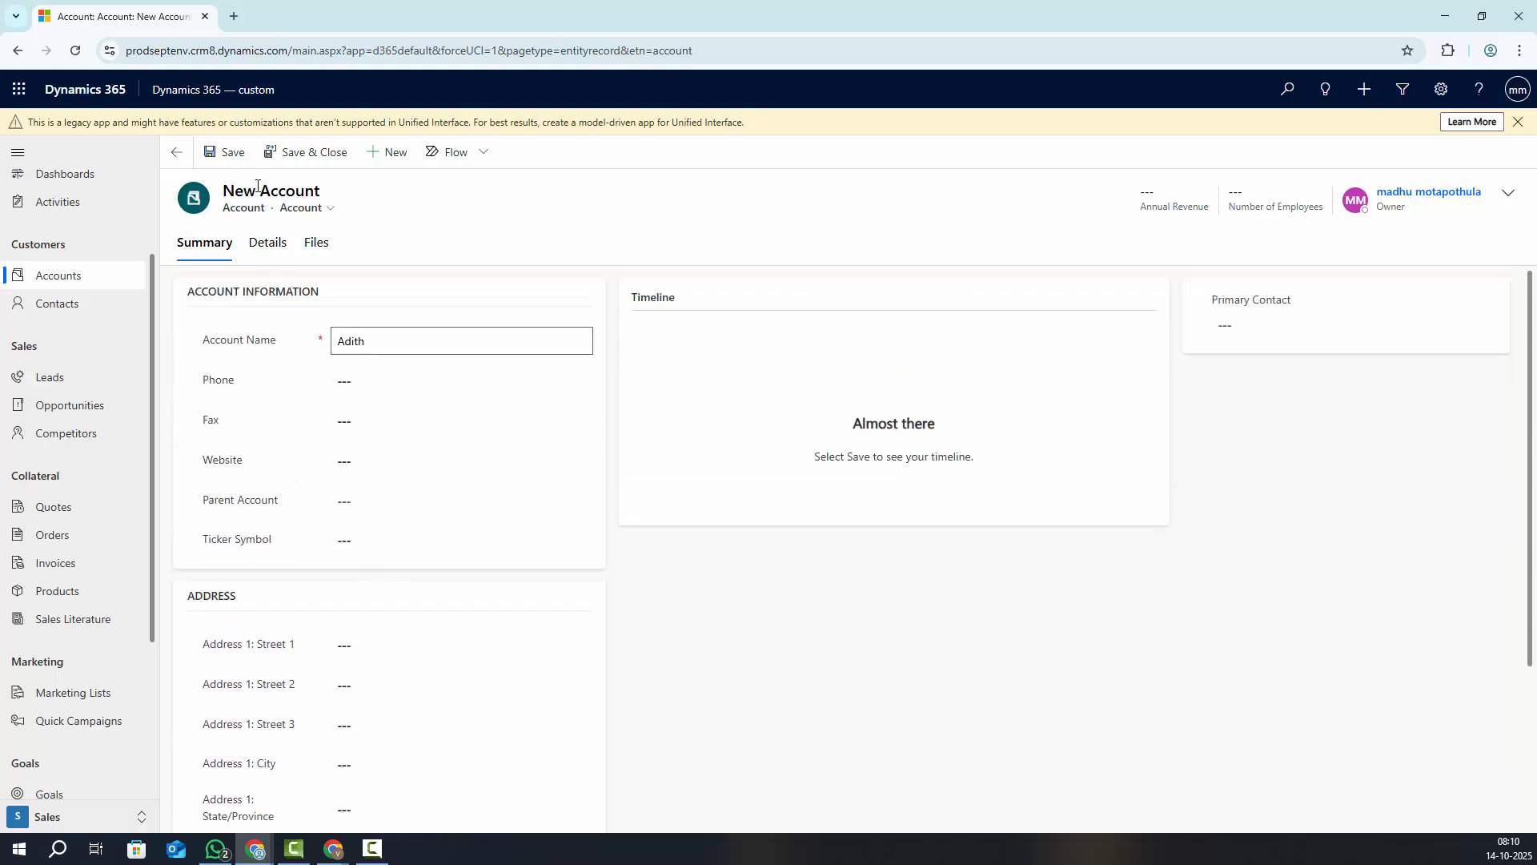
pyautogui.click(228, 154)
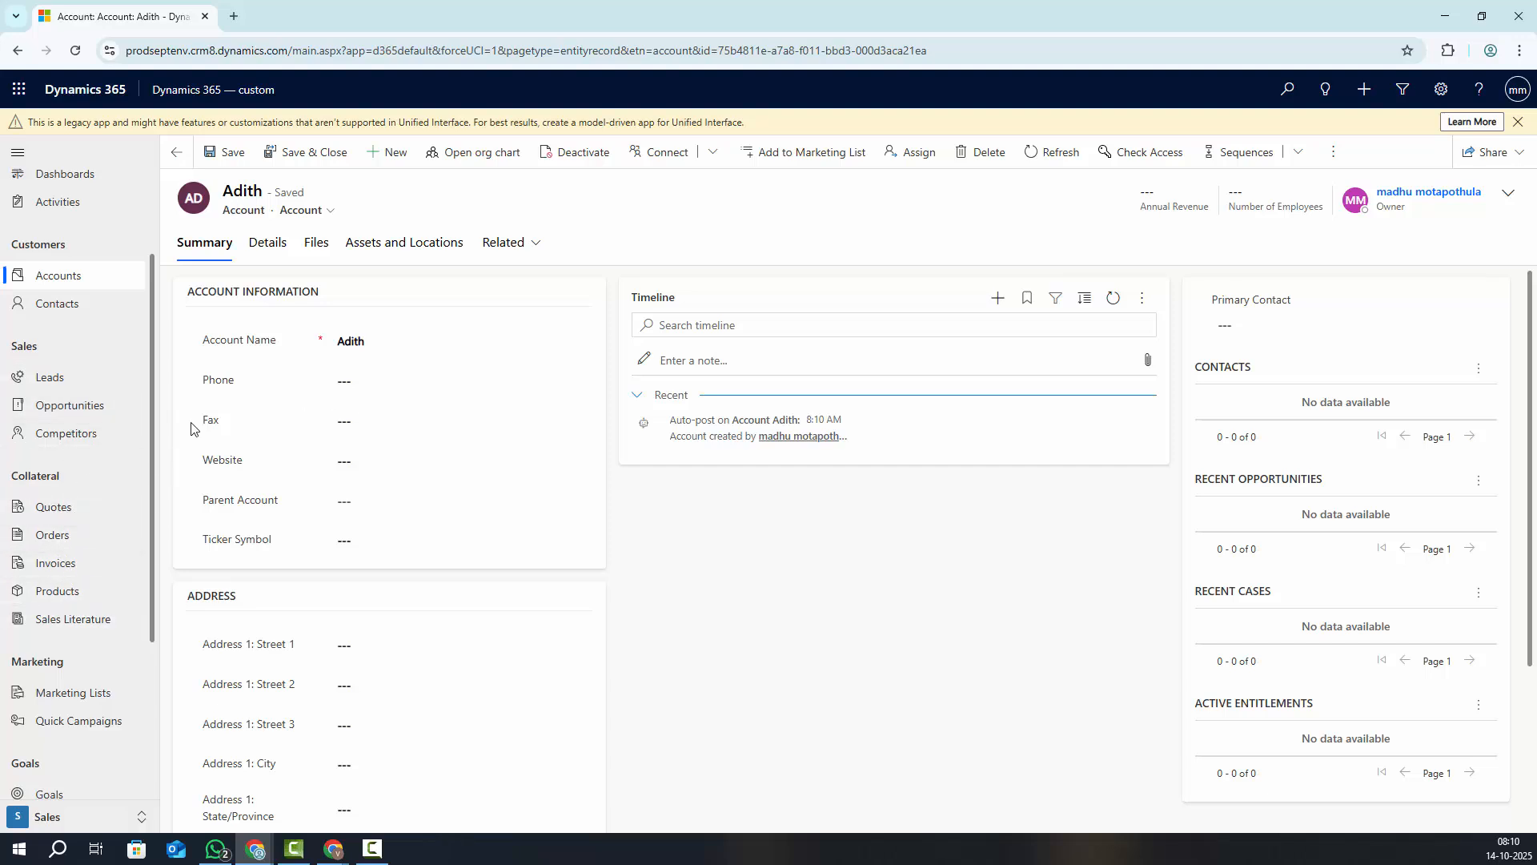
# Add a new contact with first and last name, linked to account Adith, and save it
pyautogui.click(65, 314)
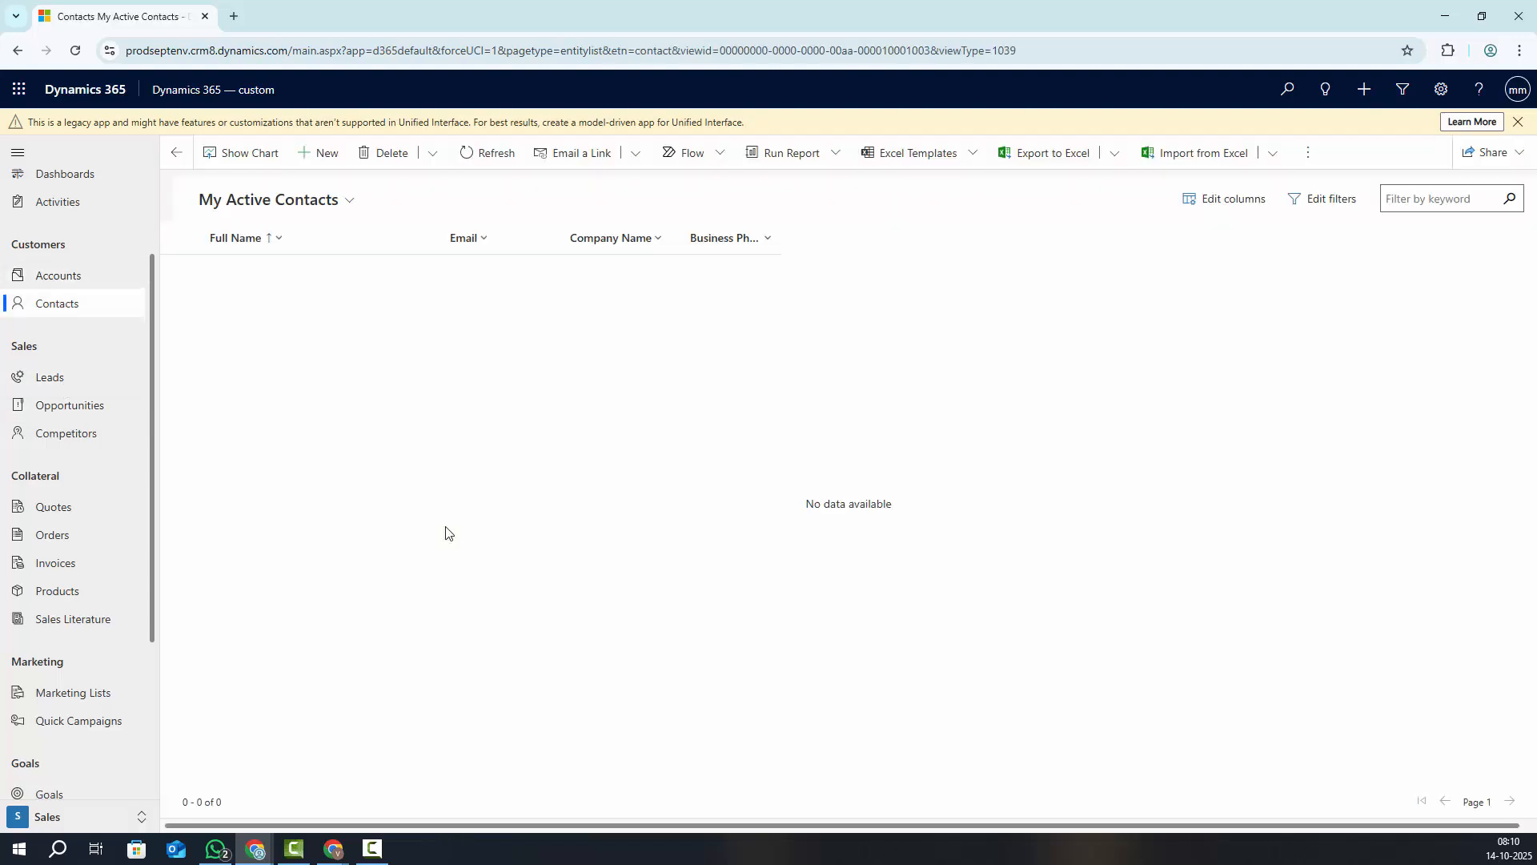
pyautogui.click(304, 163)
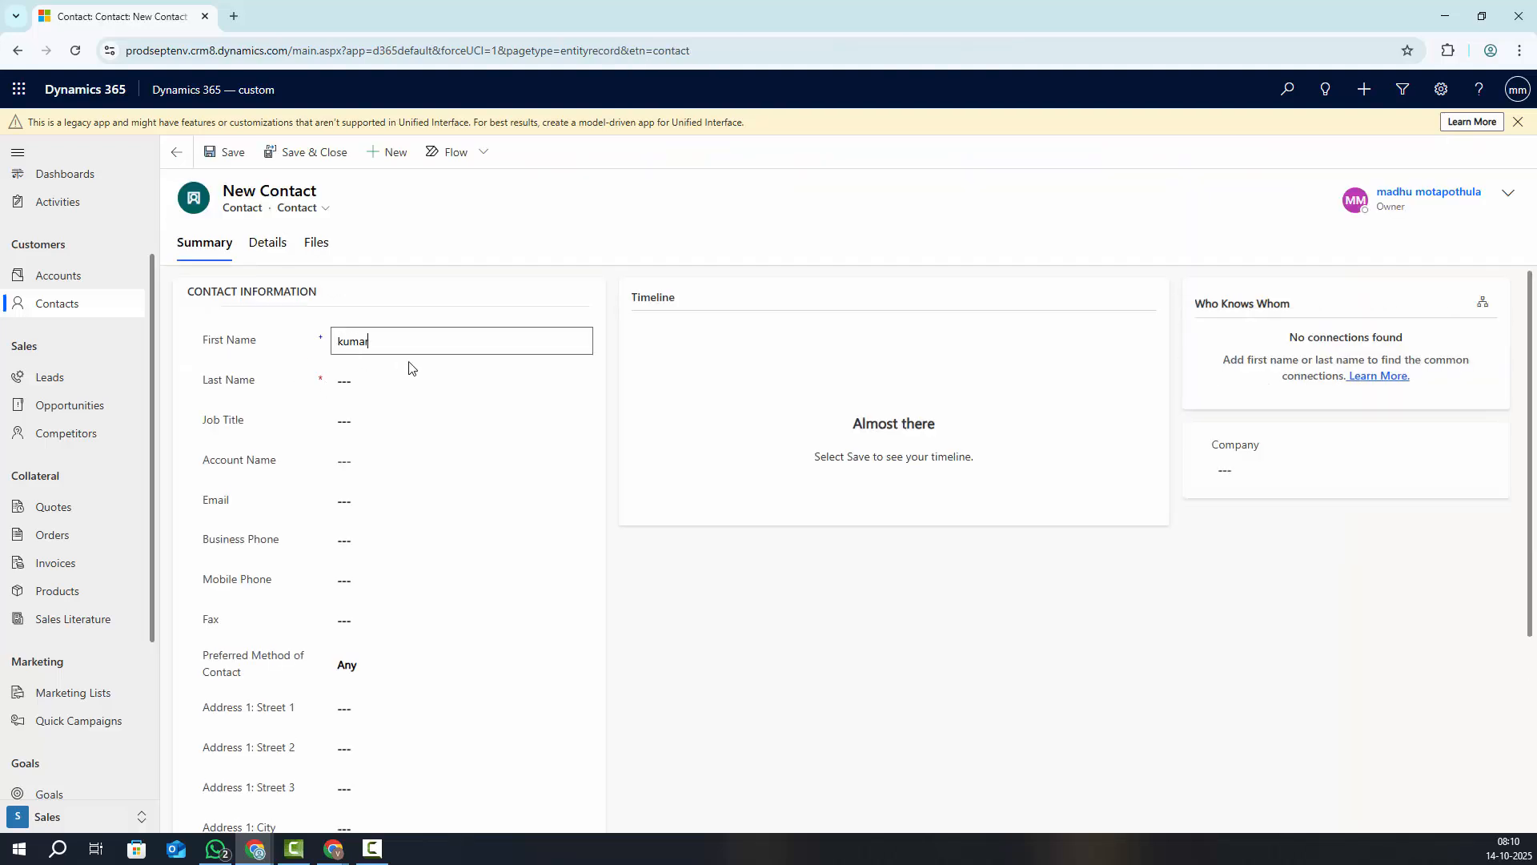
pyautogui.click(373, 384)
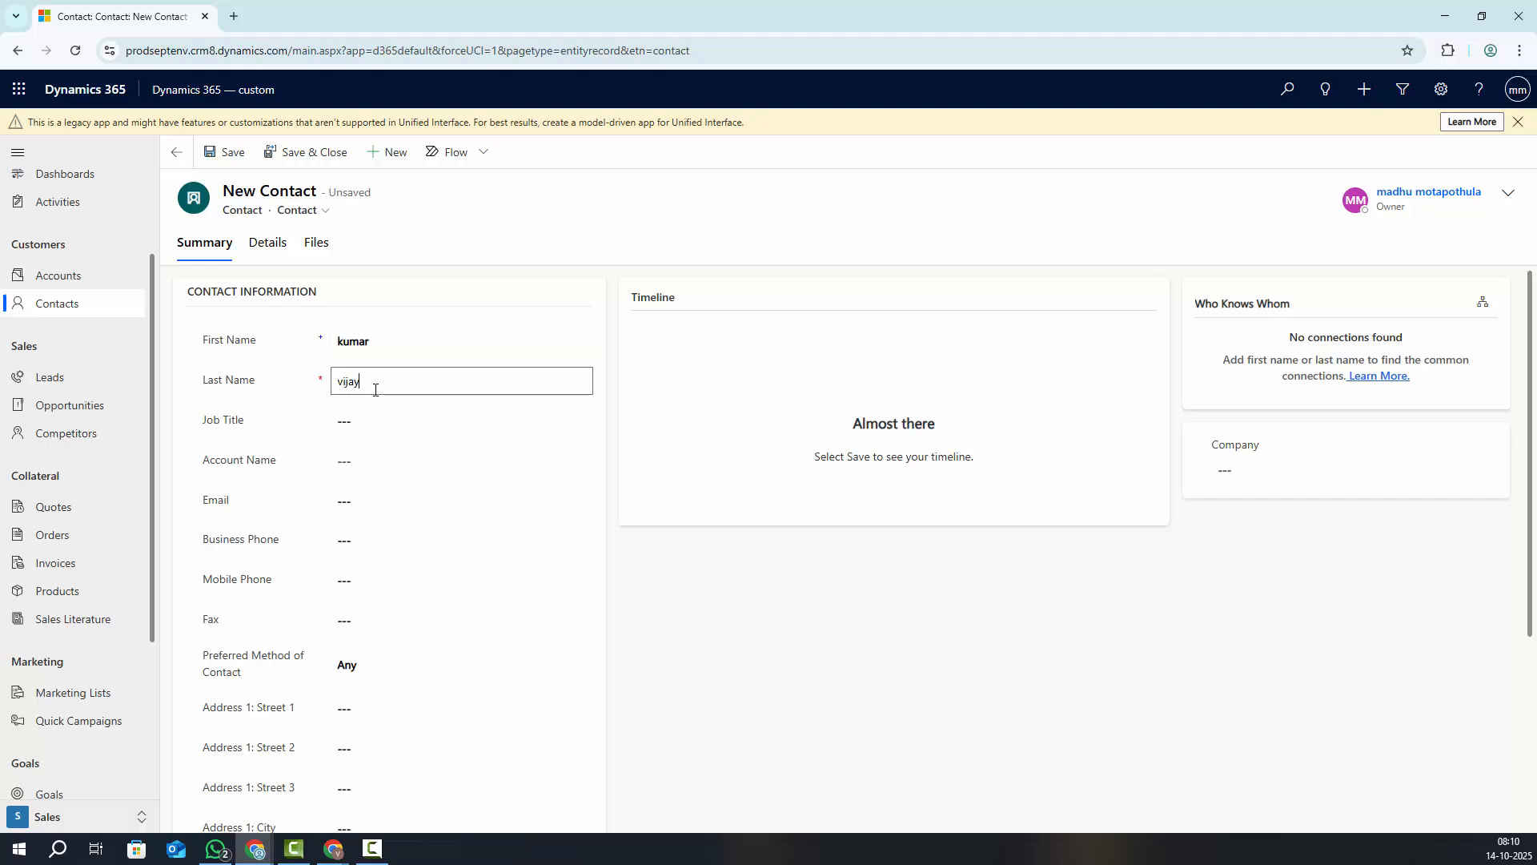
pyautogui.click(341, 461)
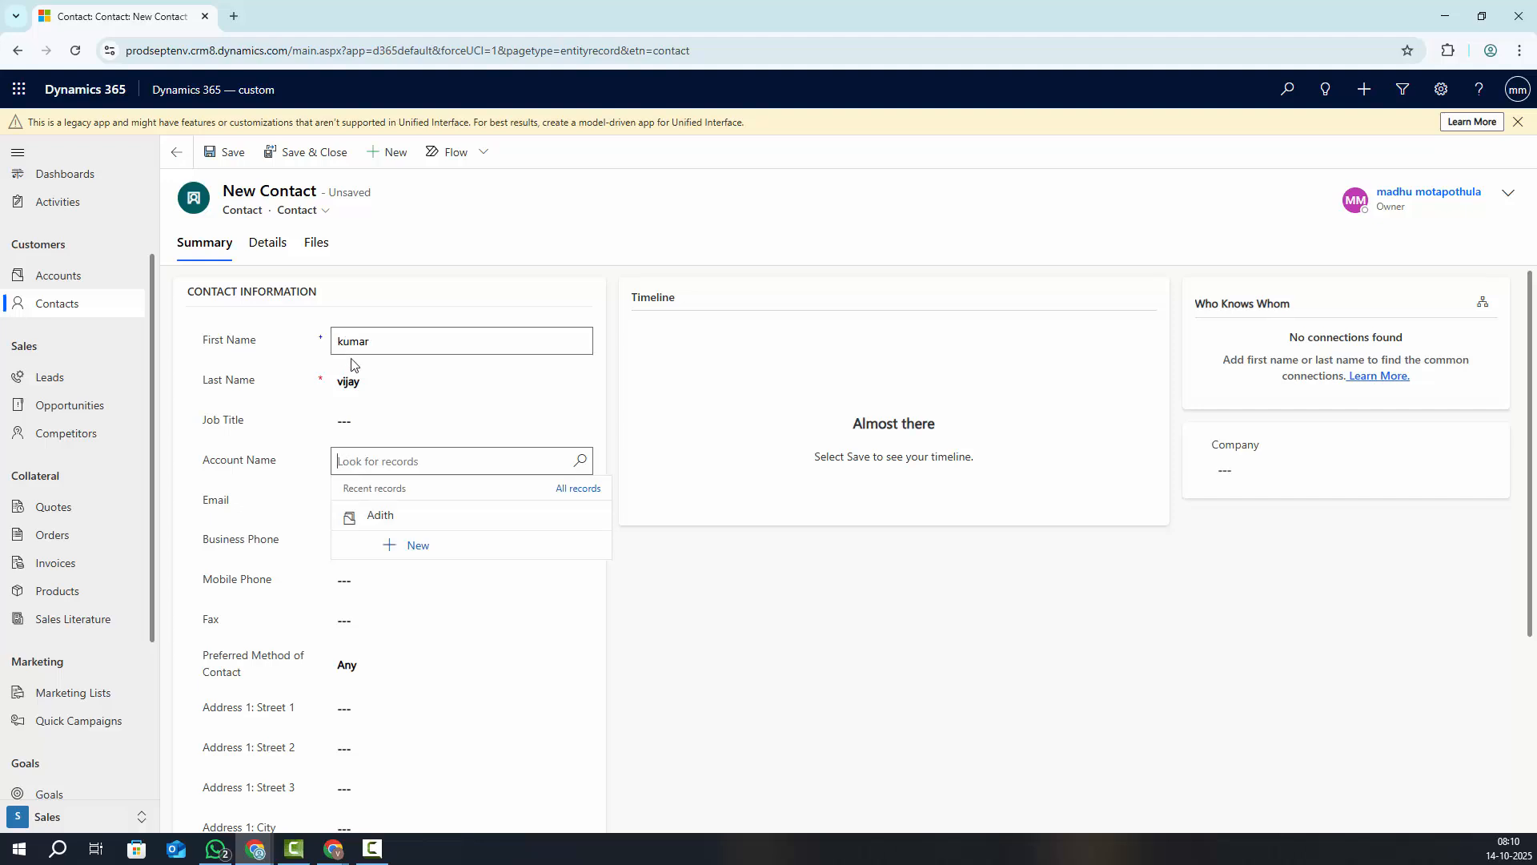
pyautogui.click(377, 516)
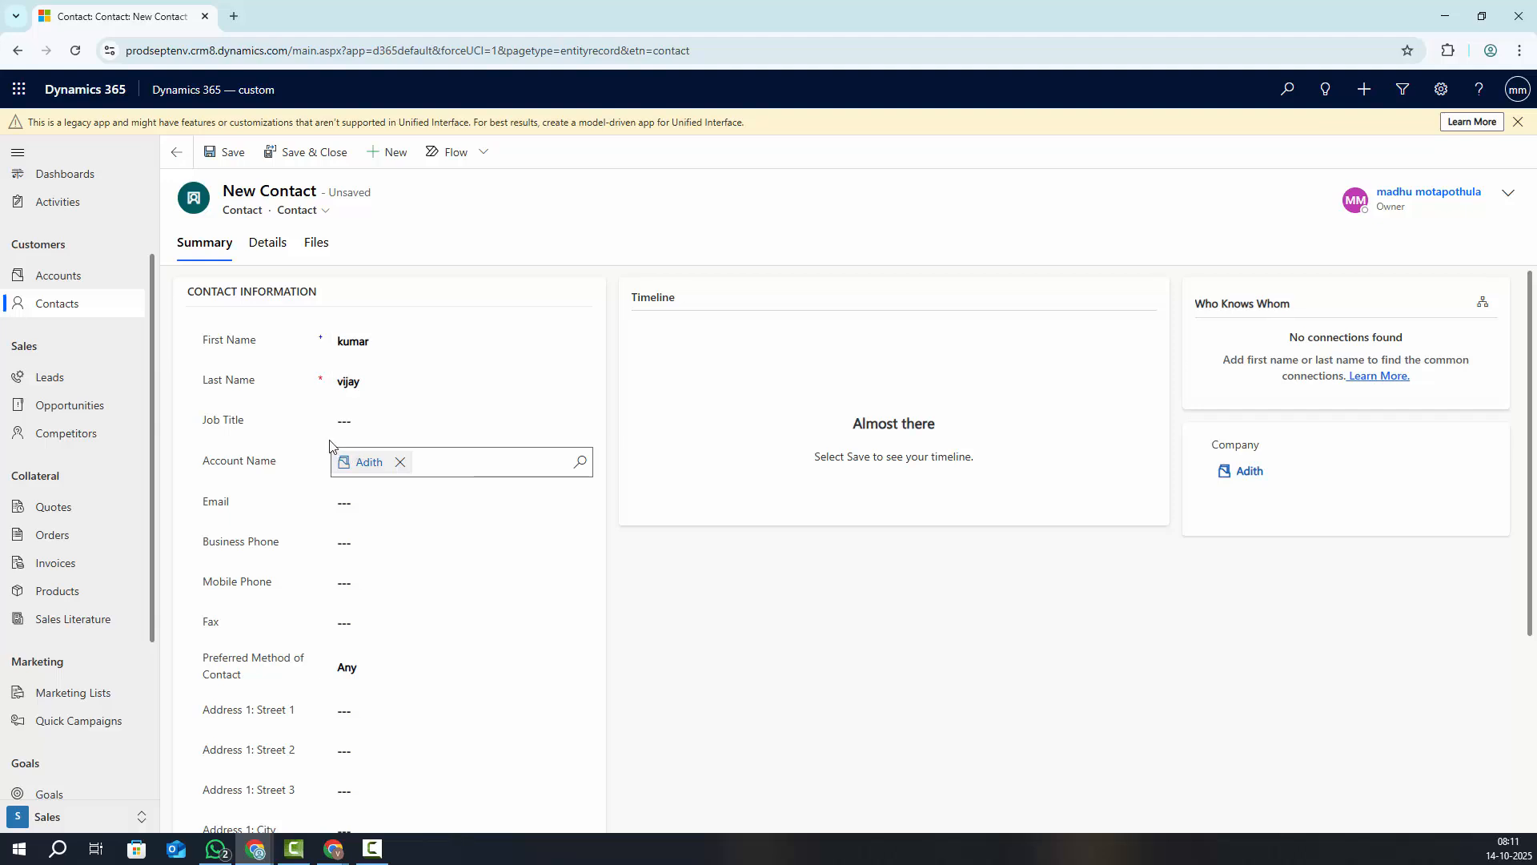
pyautogui.click(310, 152)
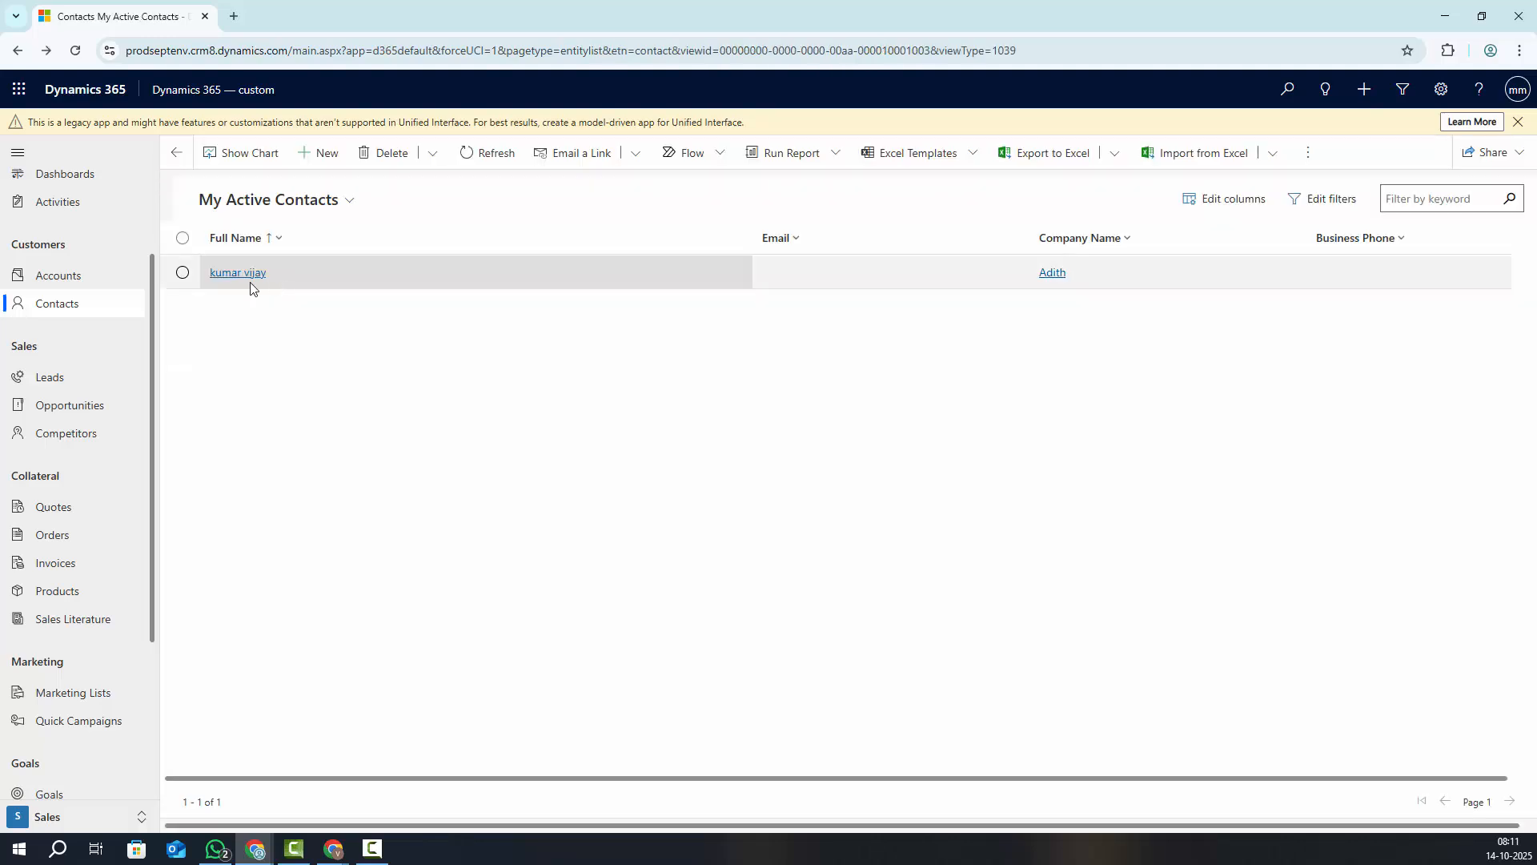
pyautogui.click(42, 279)
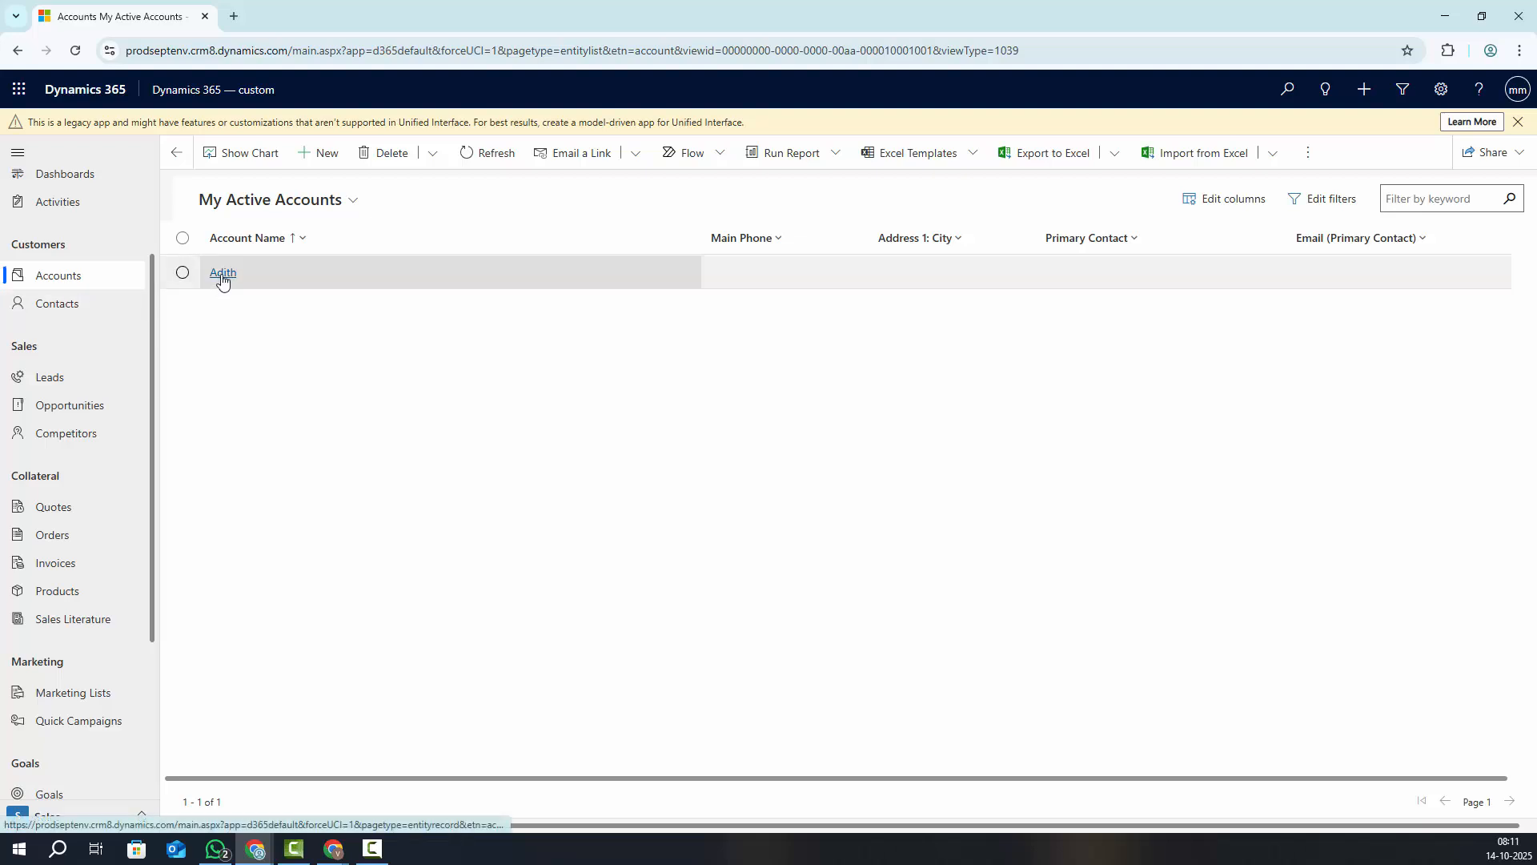
# Create a second contact with first and last name, also linked to the Adith account
pyautogui.click(60, 304)
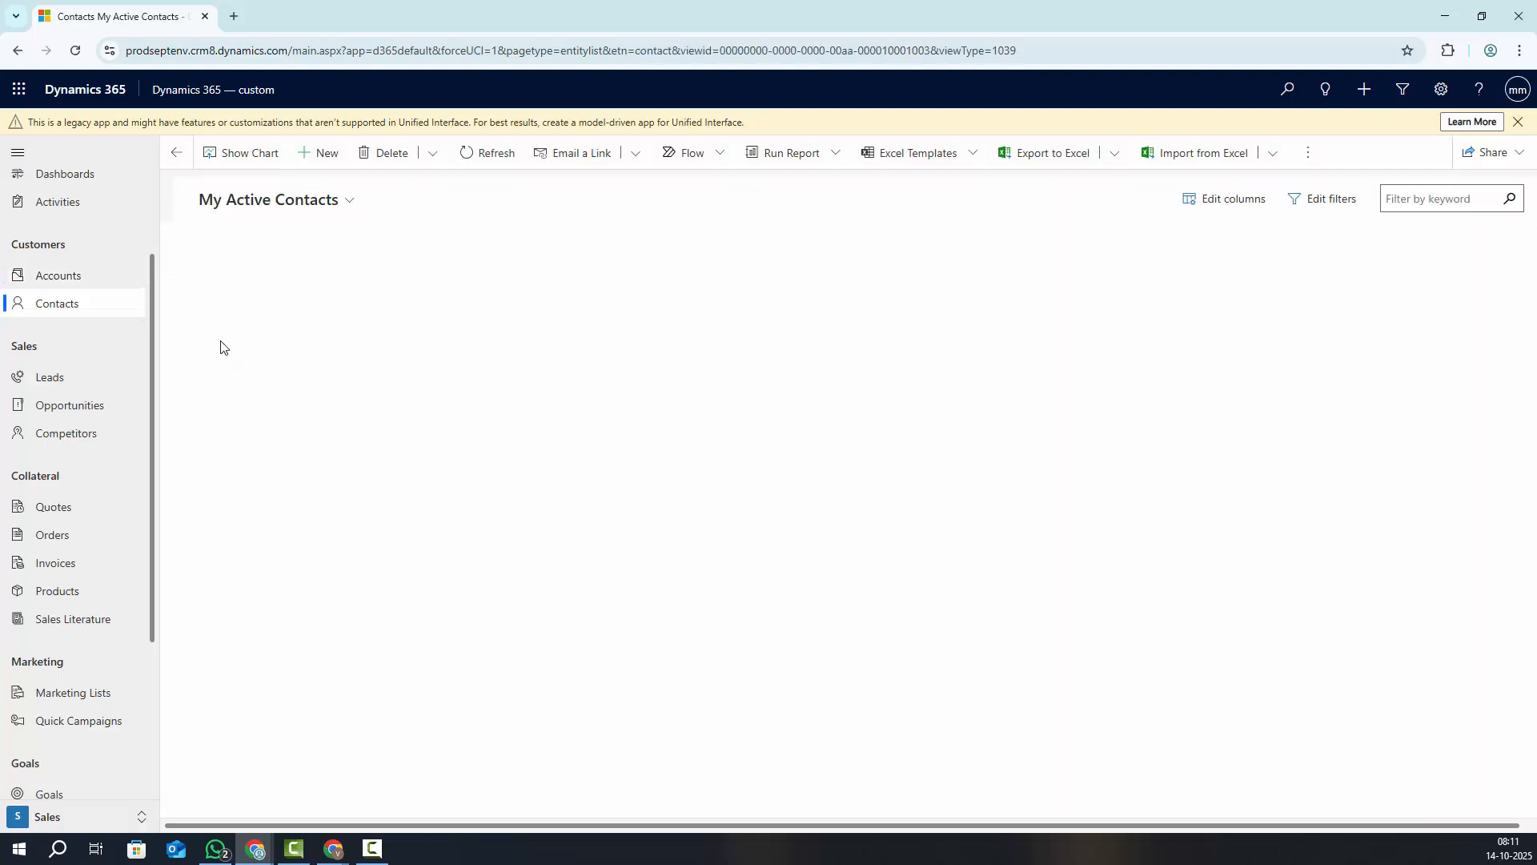
pyautogui.click(311, 157)
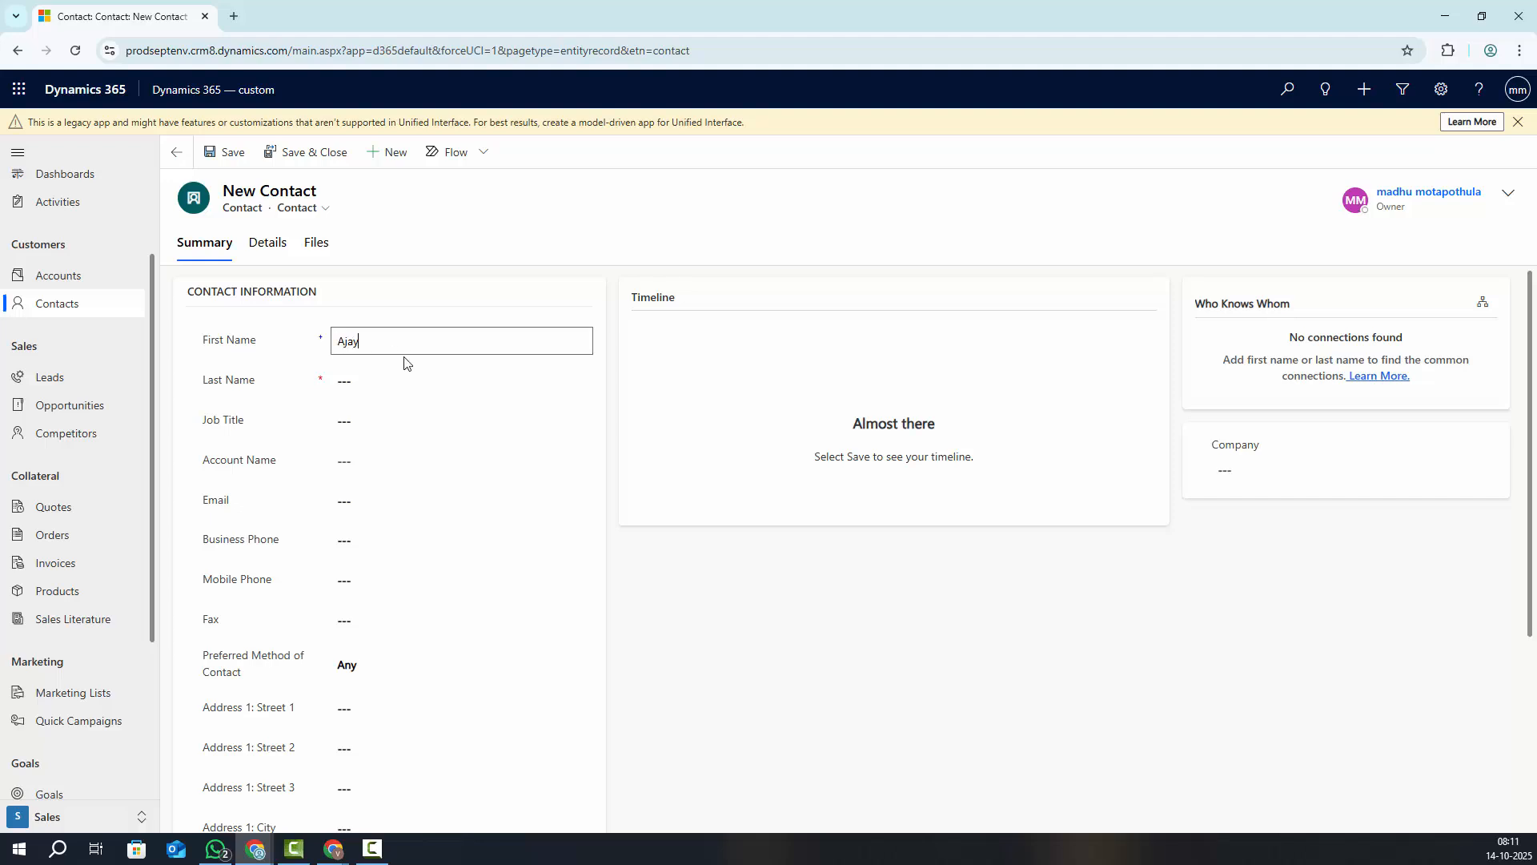
pyautogui.click(395, 377)
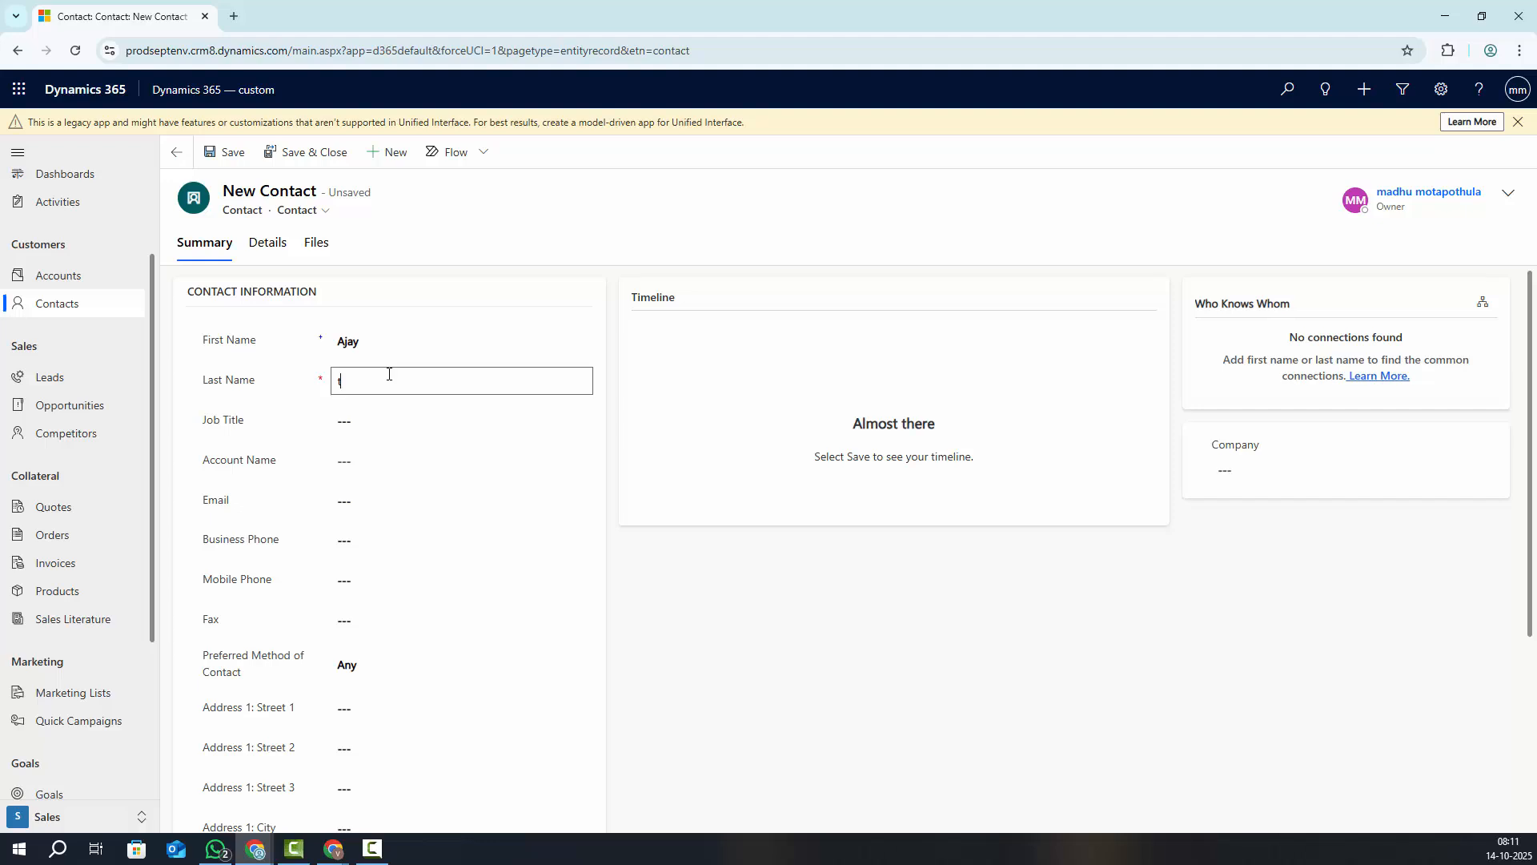
pyautogui.click(362, 462)
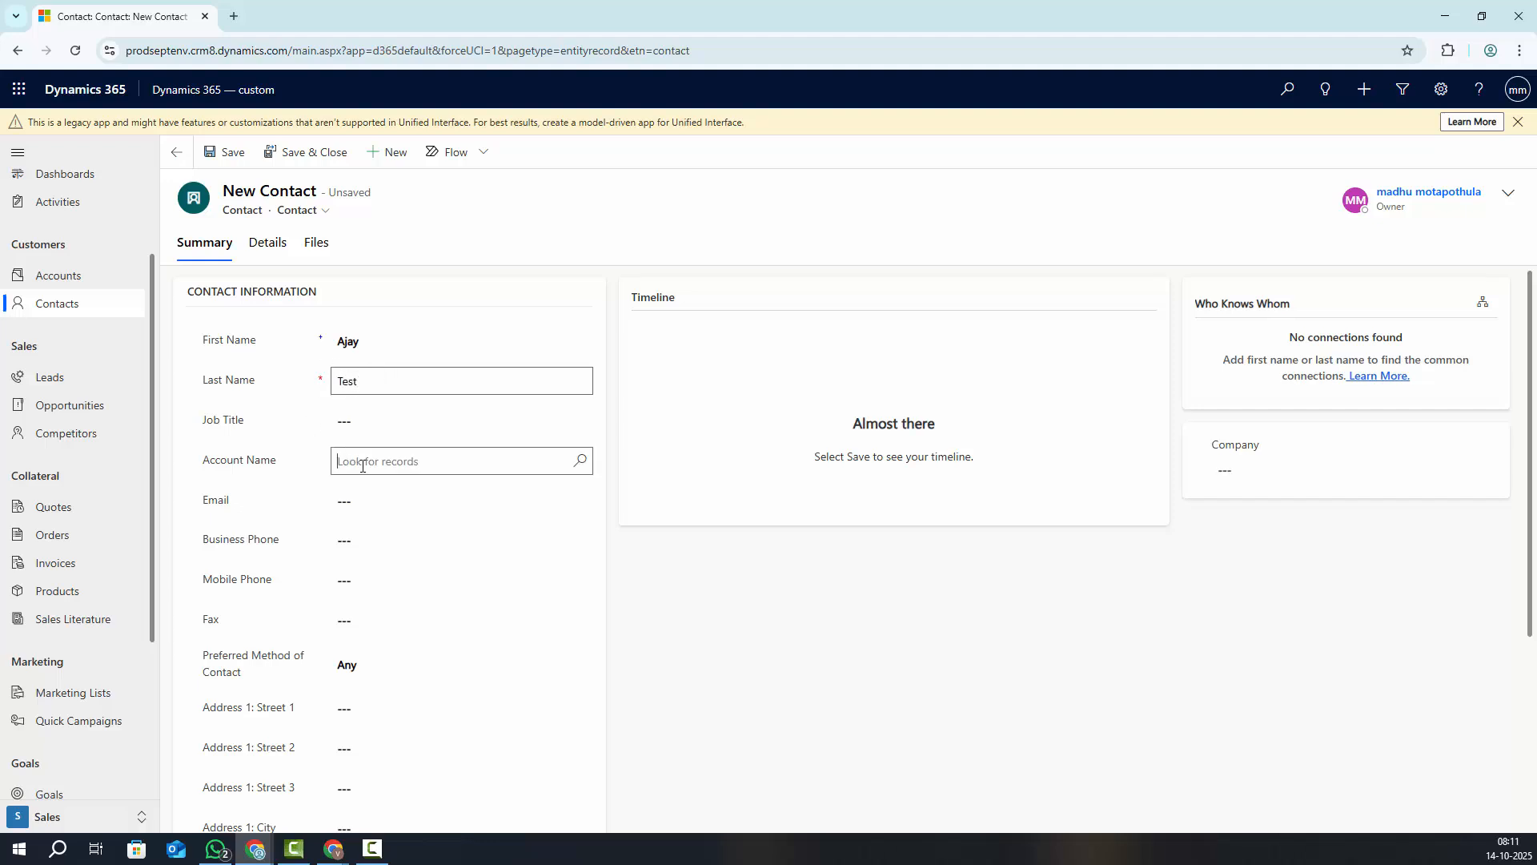
pyautogui.click(389, 544)
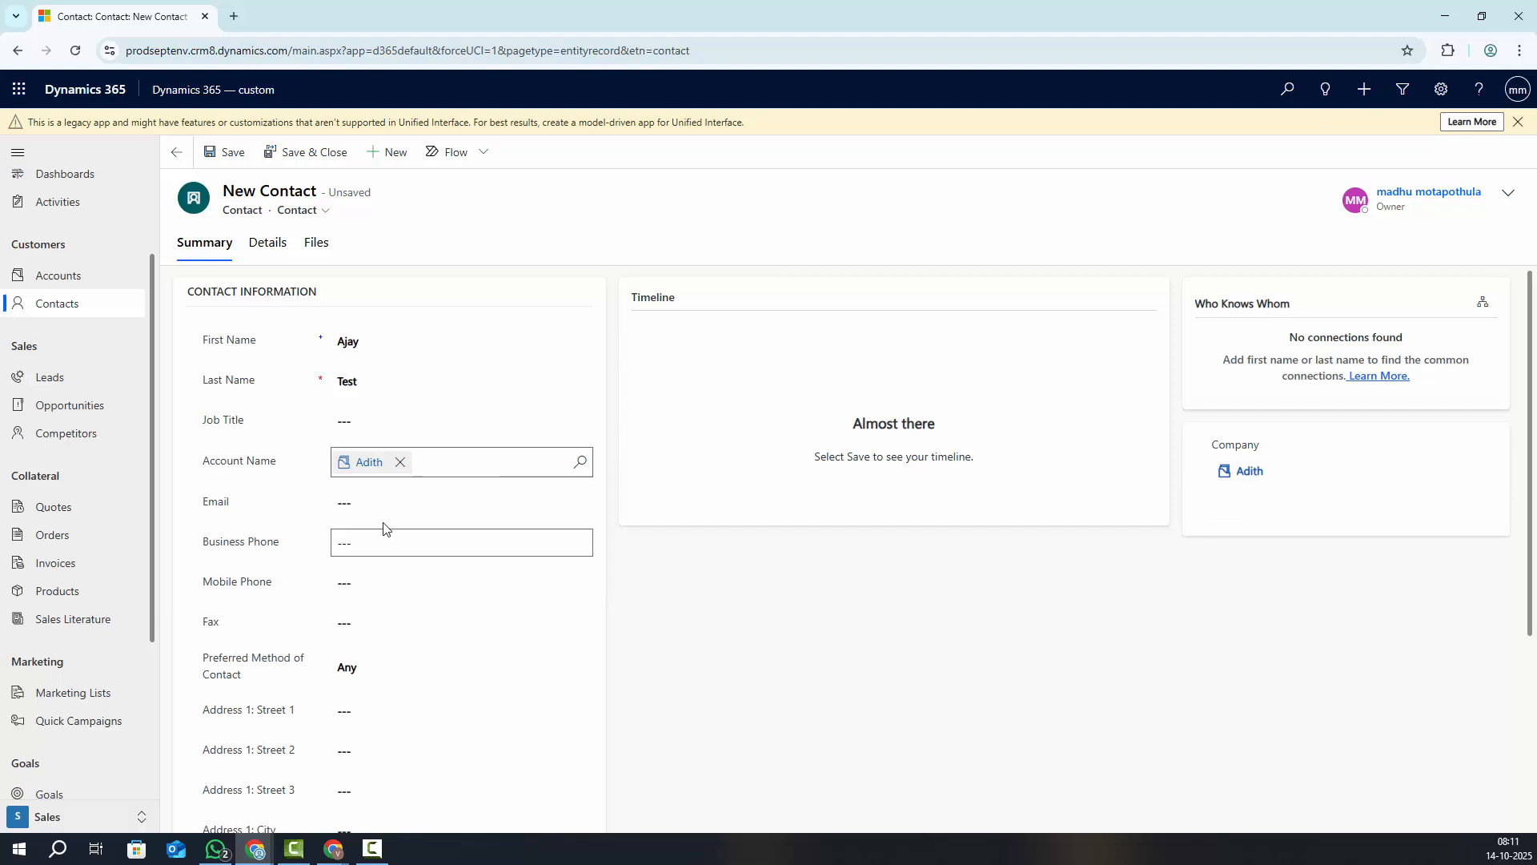
pyautogui.click(227, 152)
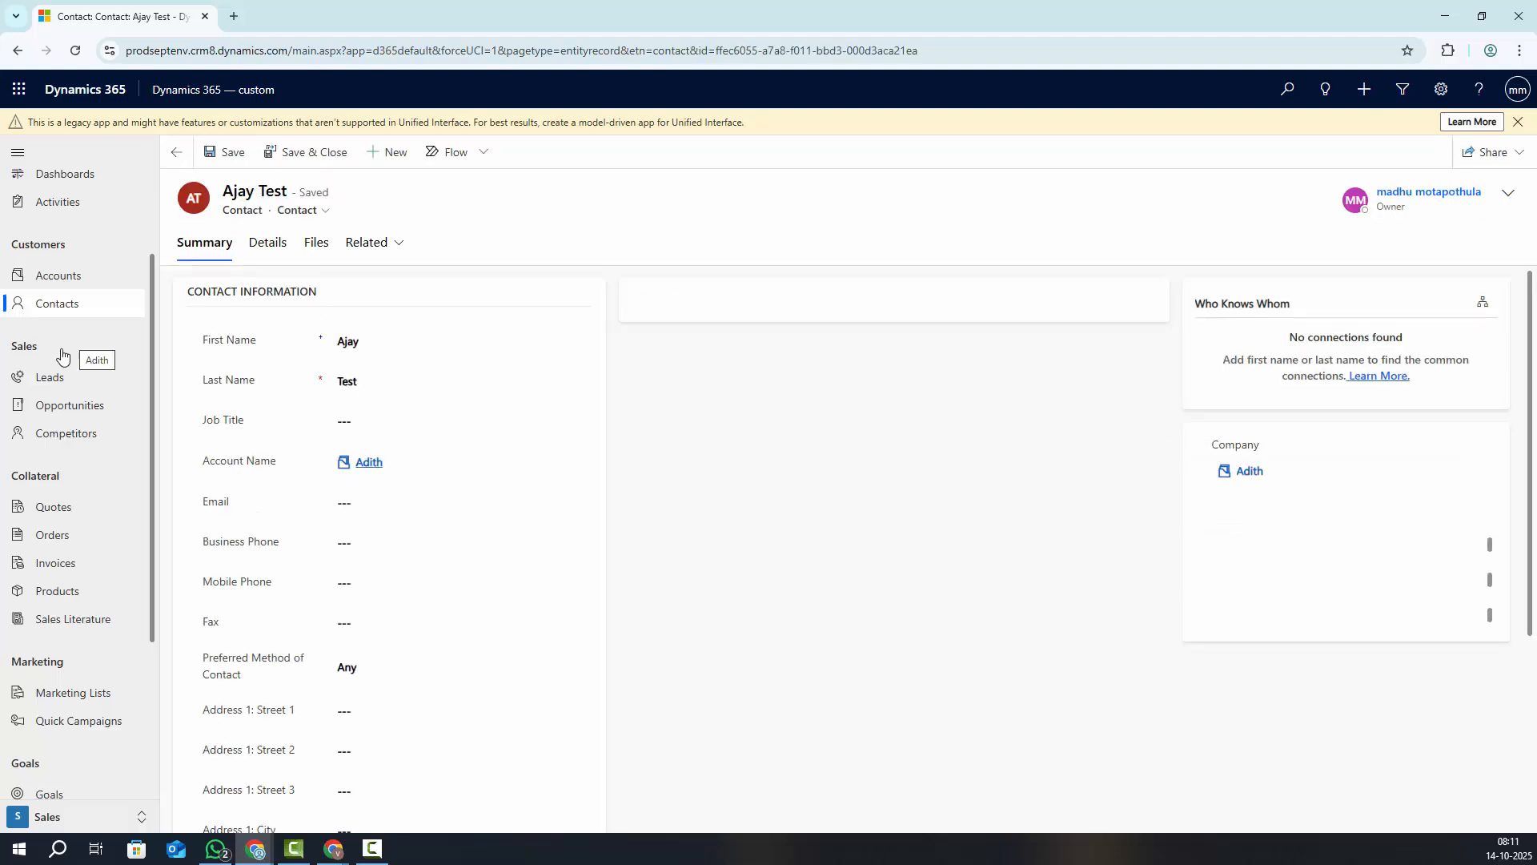
pyautogui.click(54, 277)
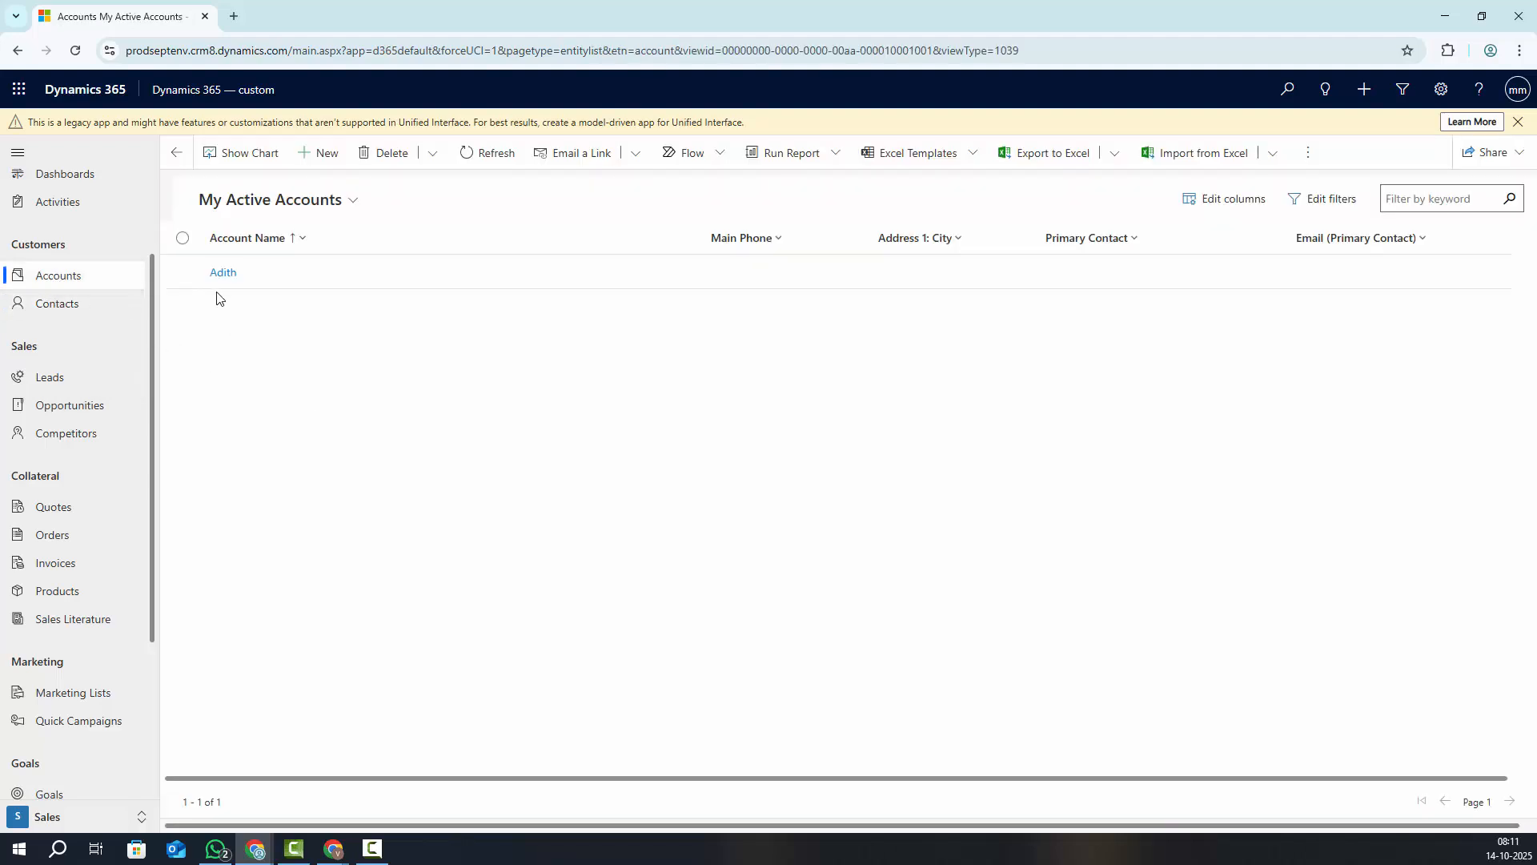
# Open the Adith account record to view its two linked contacts
pyautogui.click(221, 273)
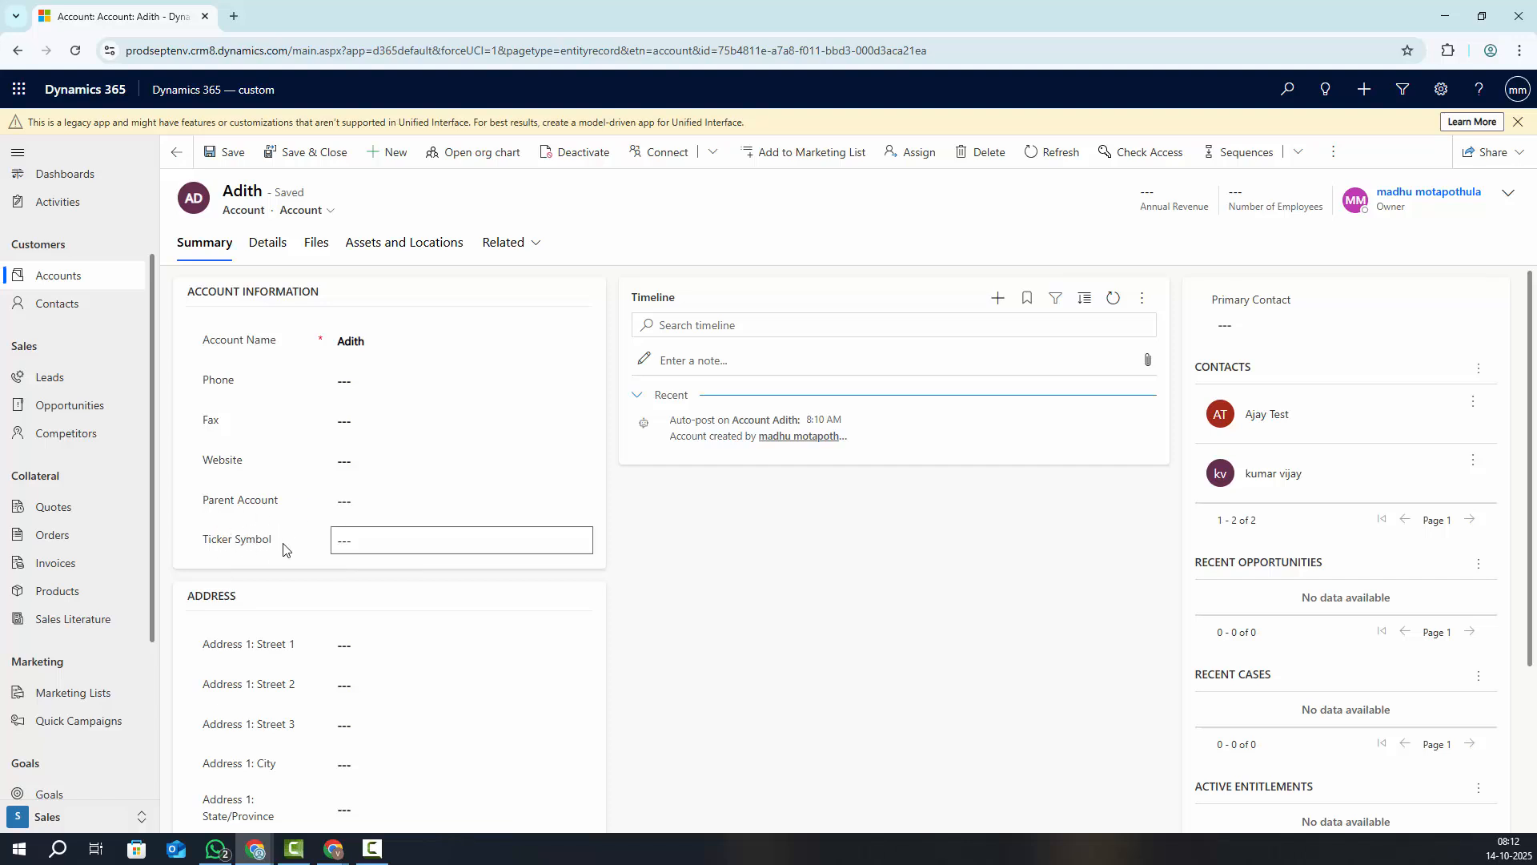
pyautogui.moveTo(177, 298); pyautogui.dragTo(330, 301)
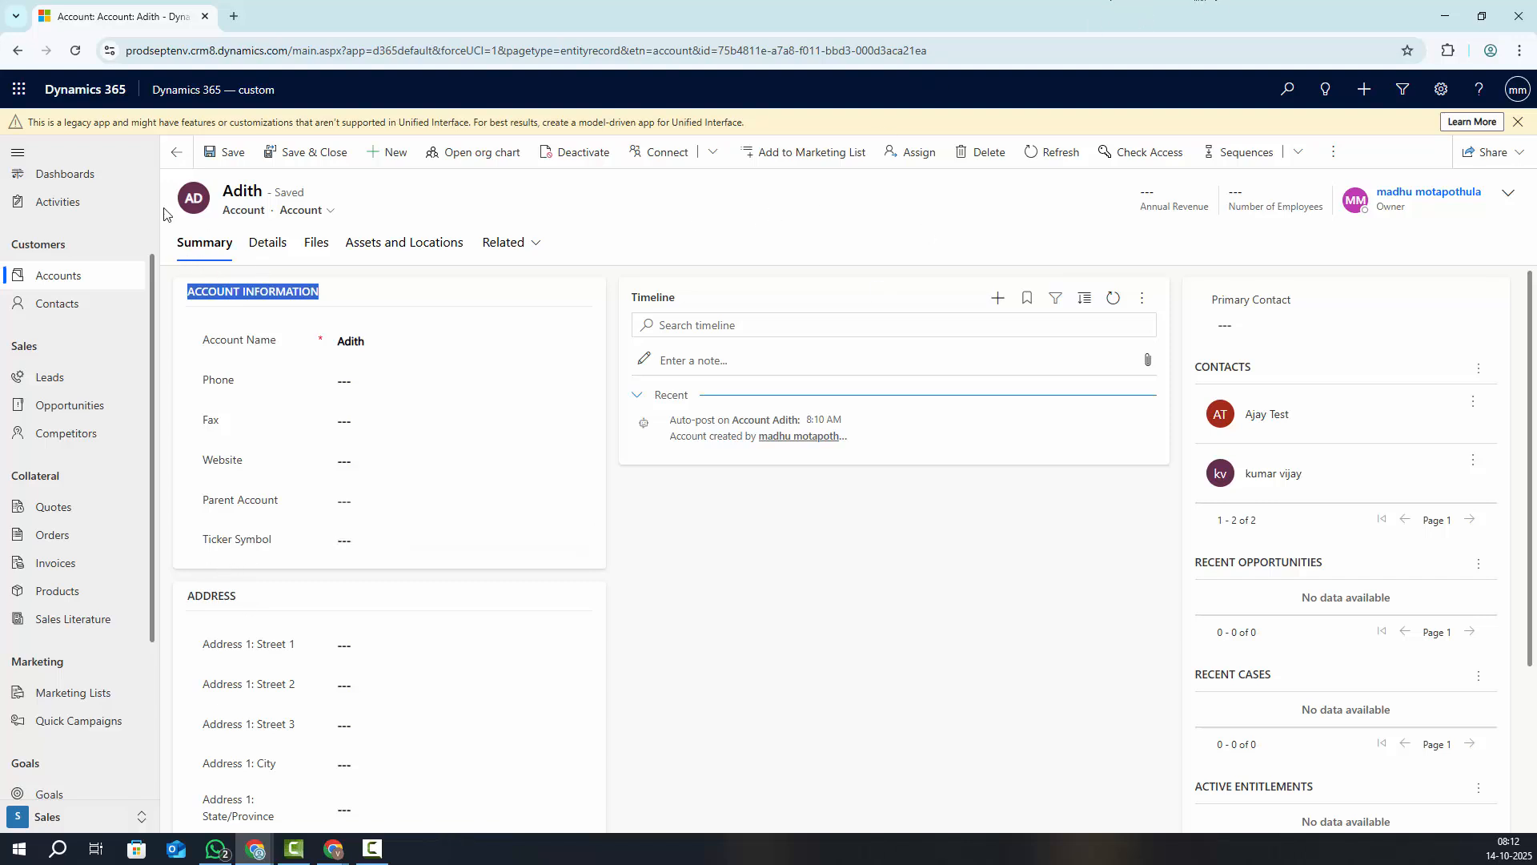
# Go to Advanced Settings and open the Customizations page
pyautogui.click(1442, 90)
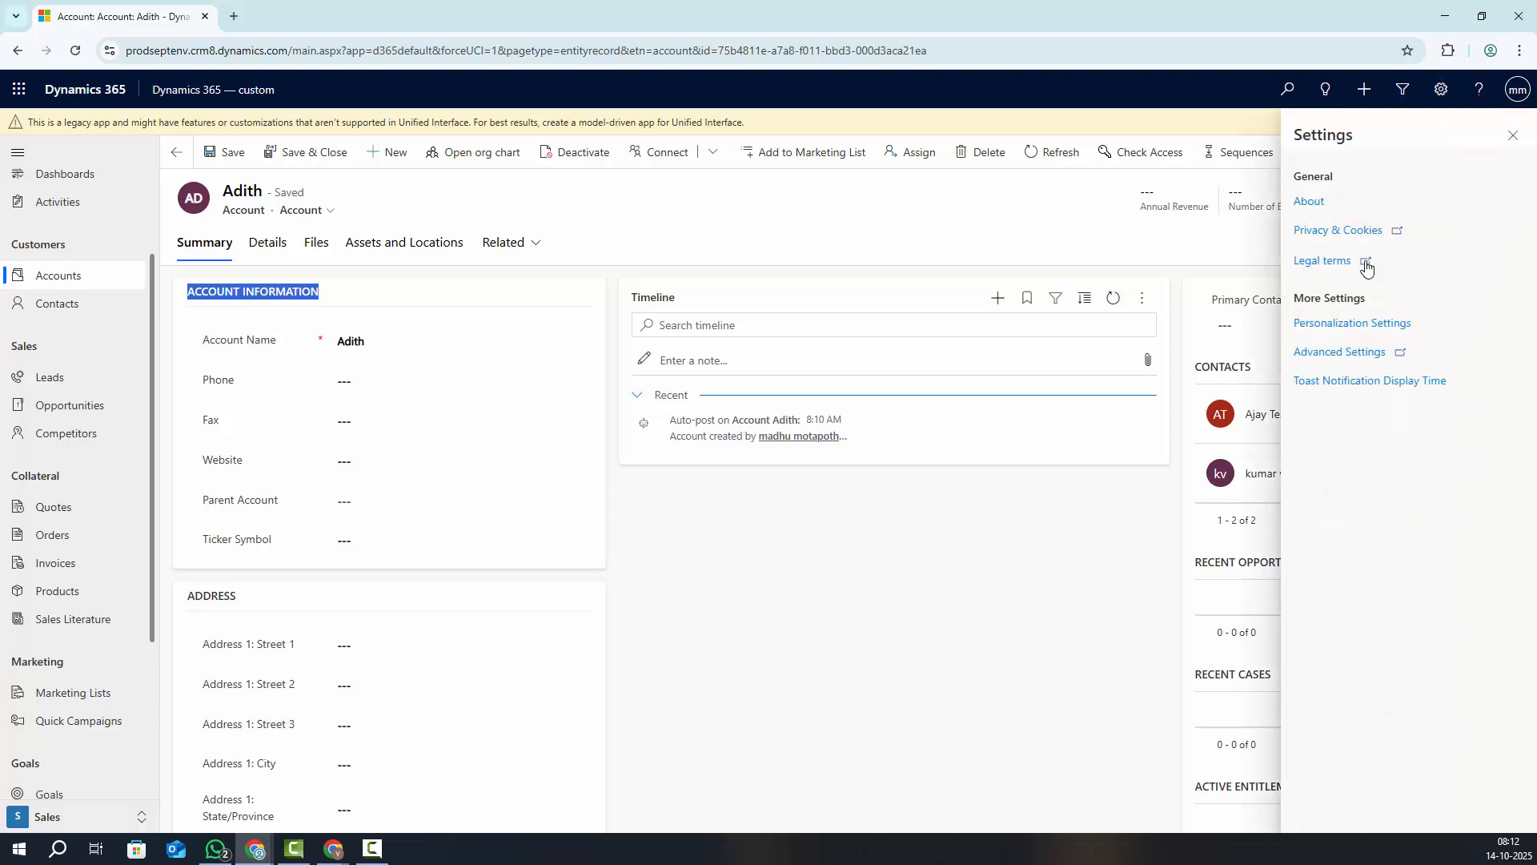
pyautogui.click(1332, 362)
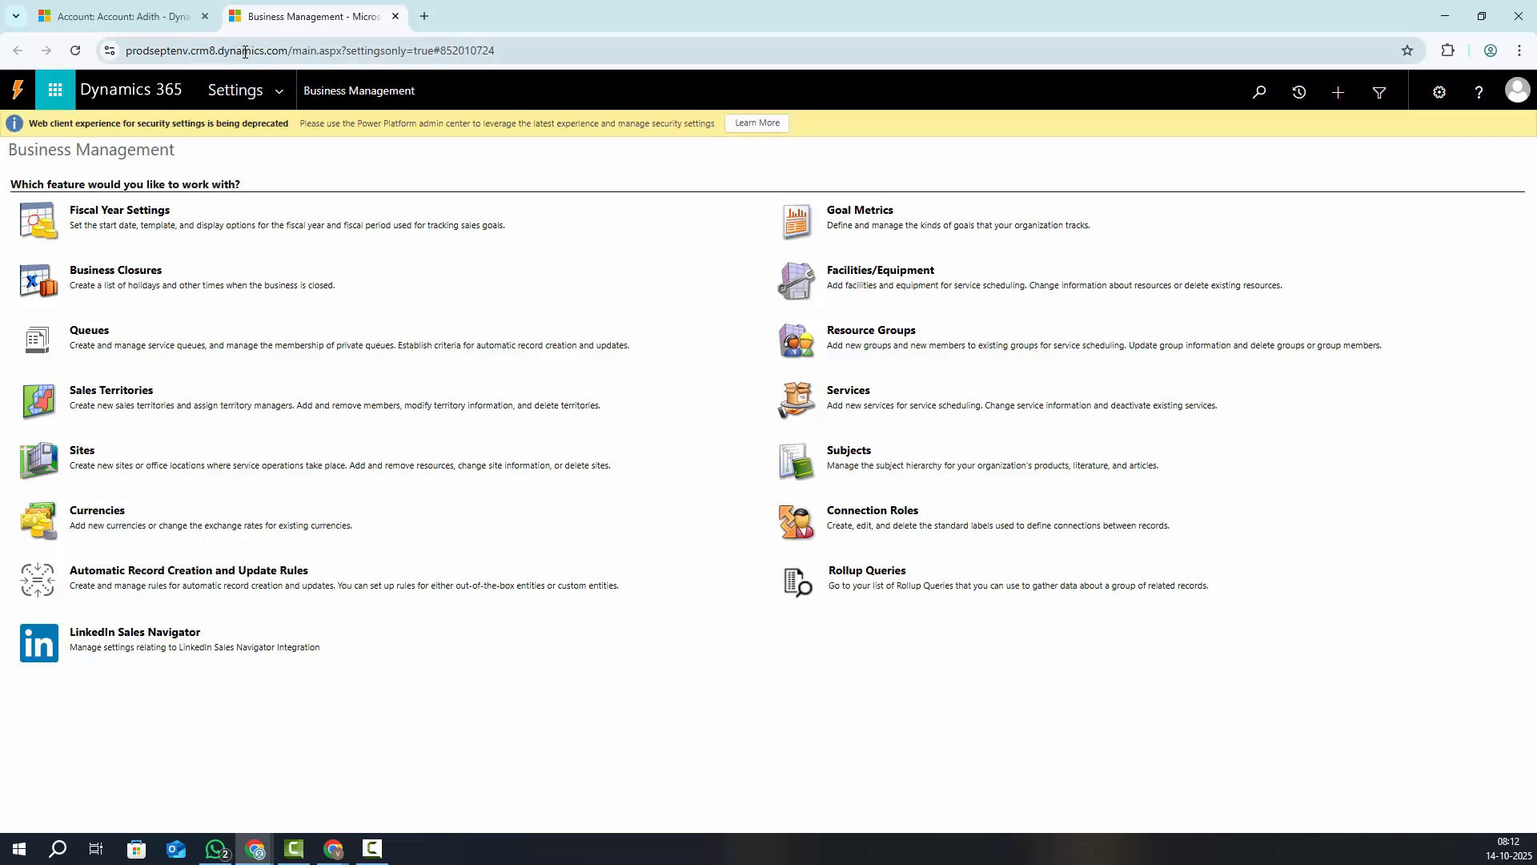
pyautogui.click(280, 91)
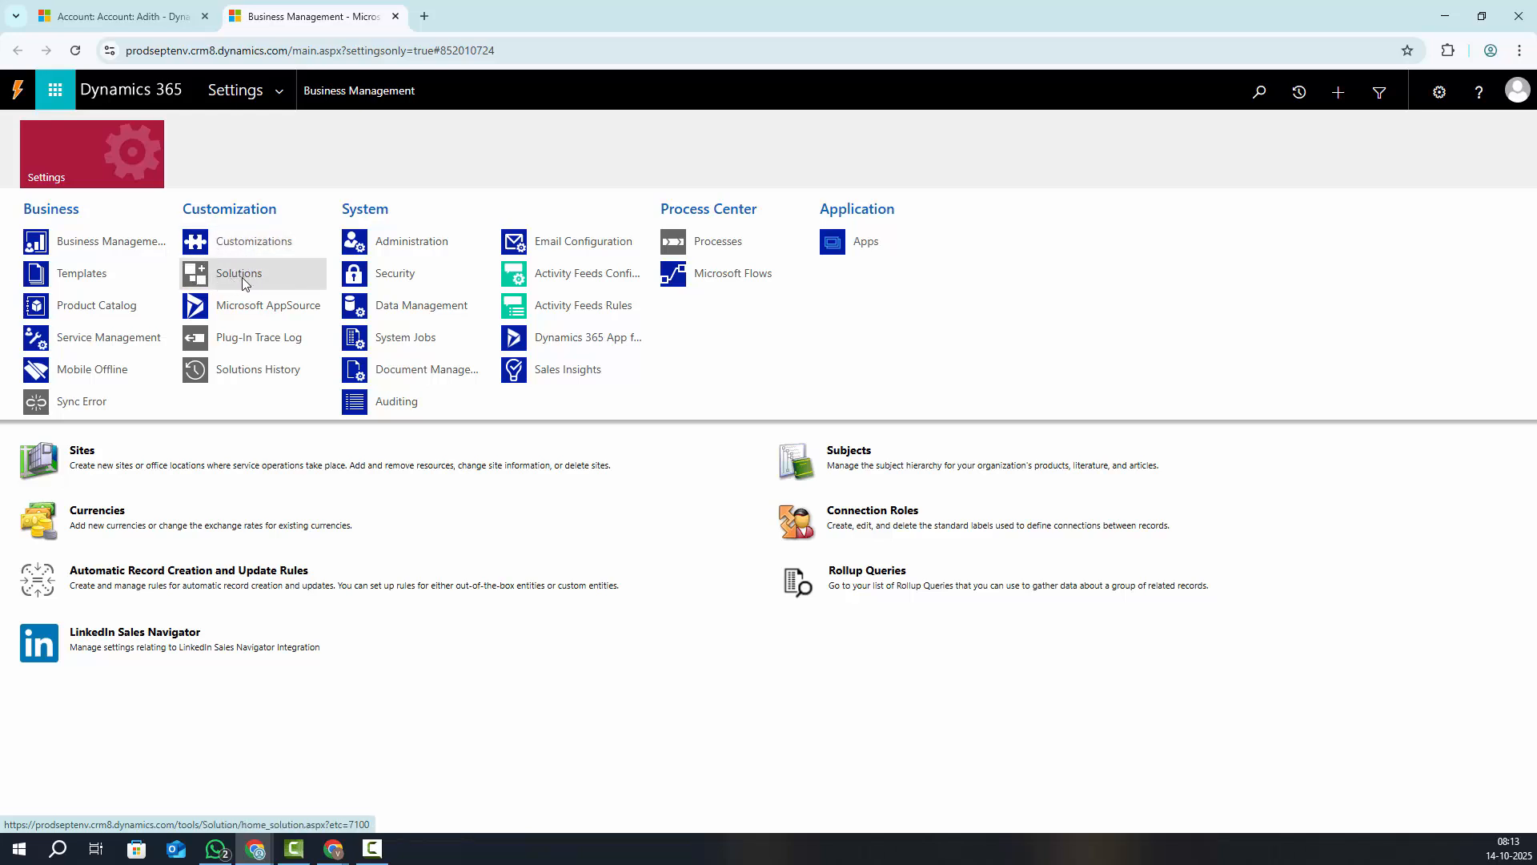
pyautogui.click(228, 245)
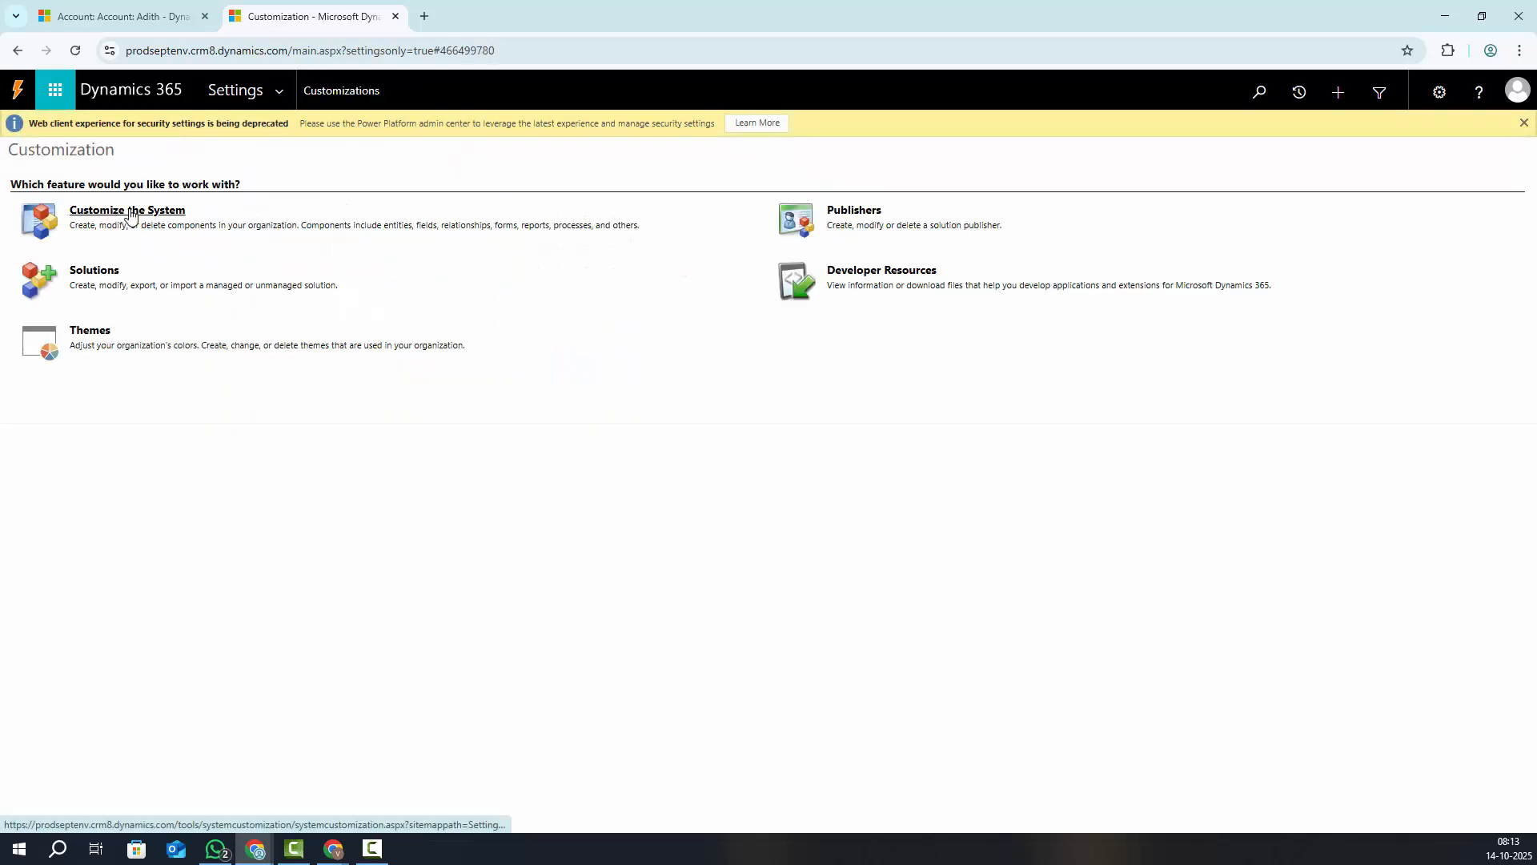
# Open Customize the System full screen and select the Account entity in the Entities tree
pyautogui.click(151, 214)
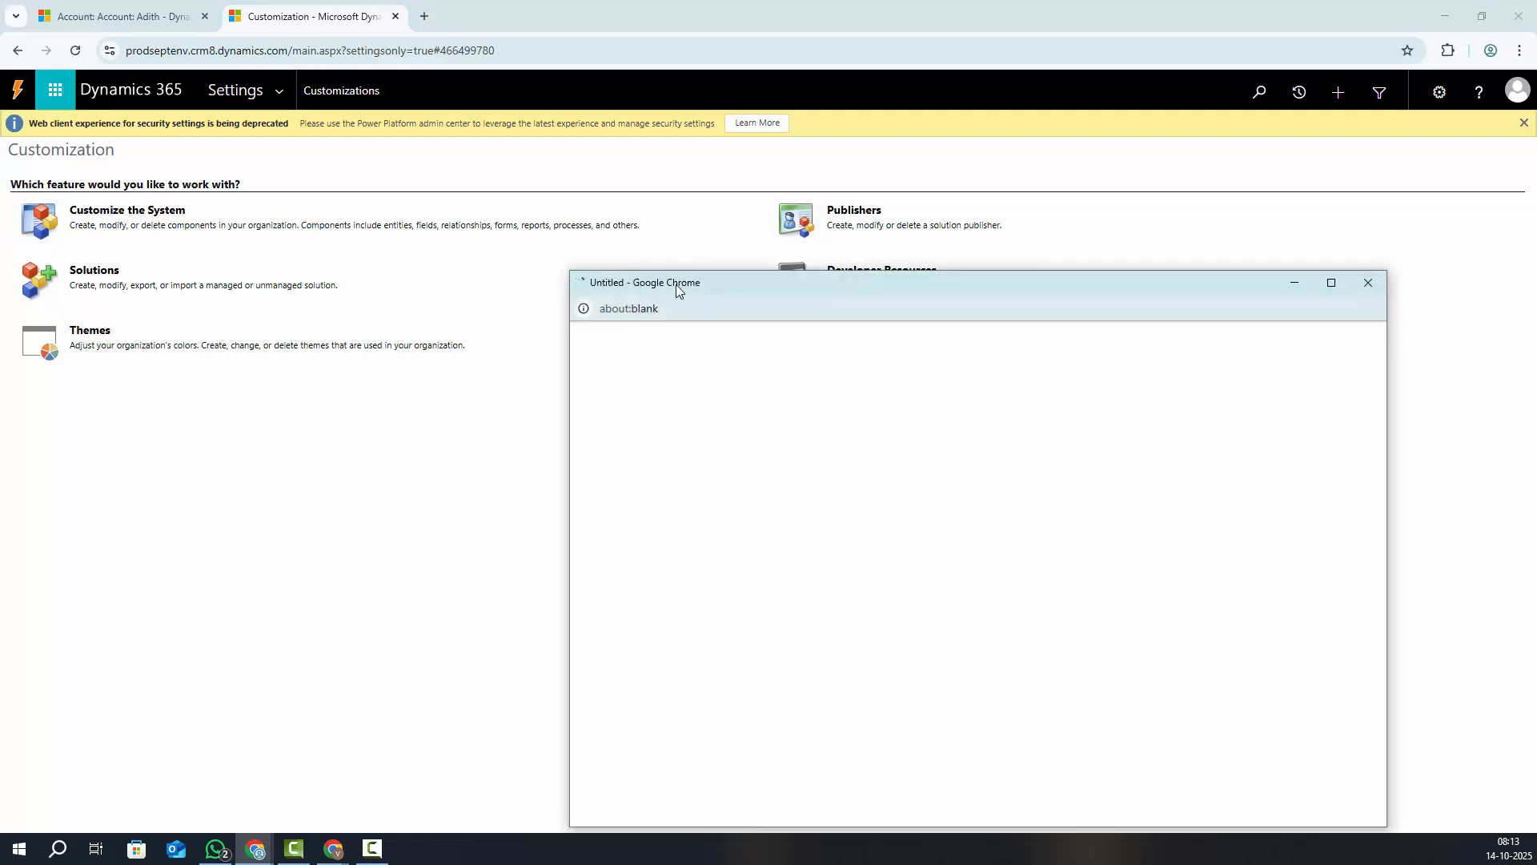
pyautogui.moveTo(677, 290); pyautogui.dragTo(379, 191)
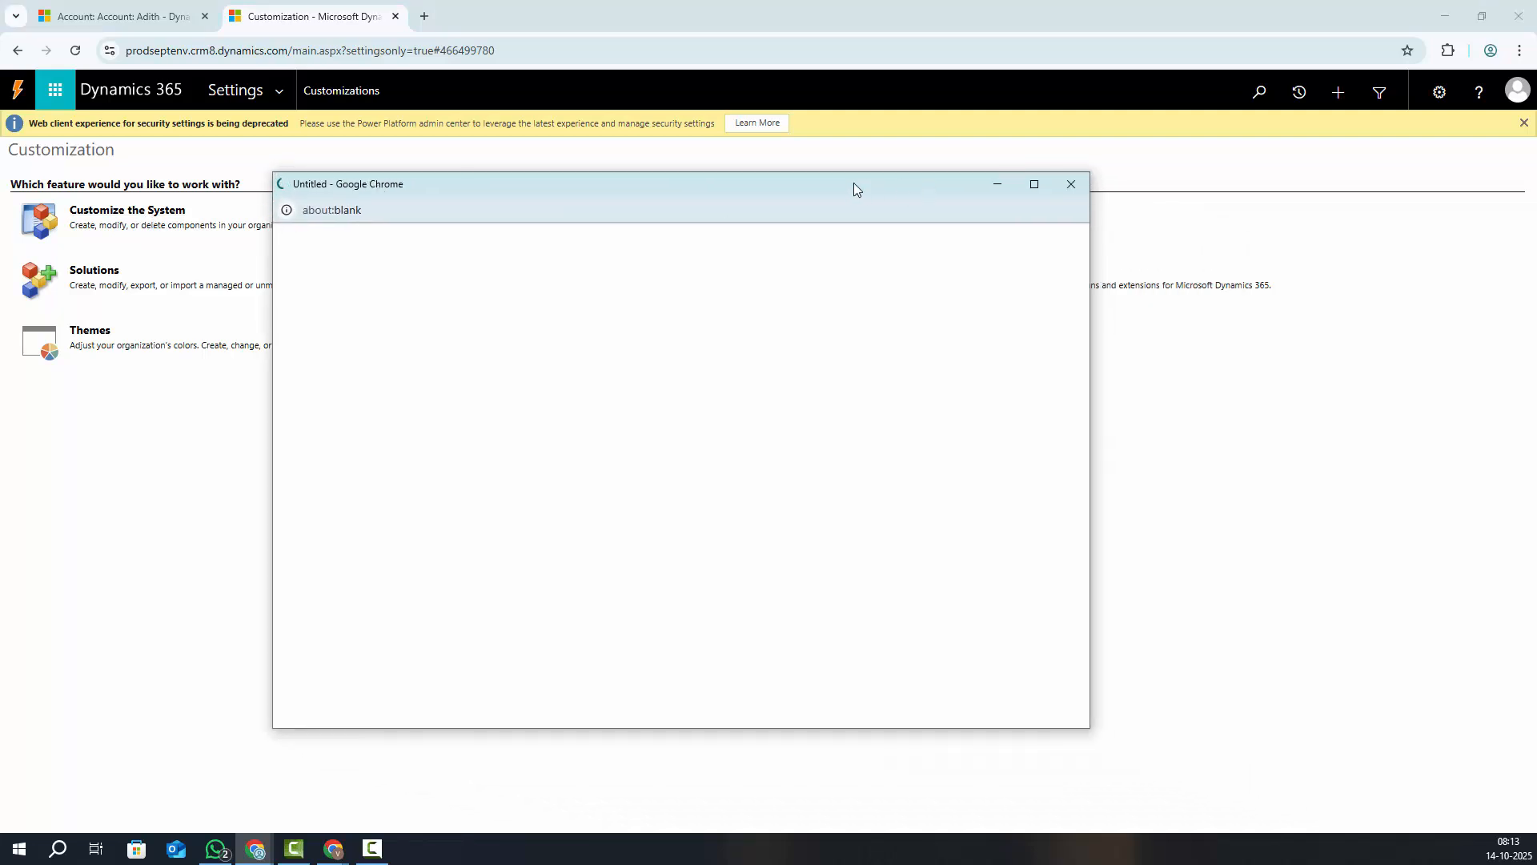
pyautogui.click(1038, 192)
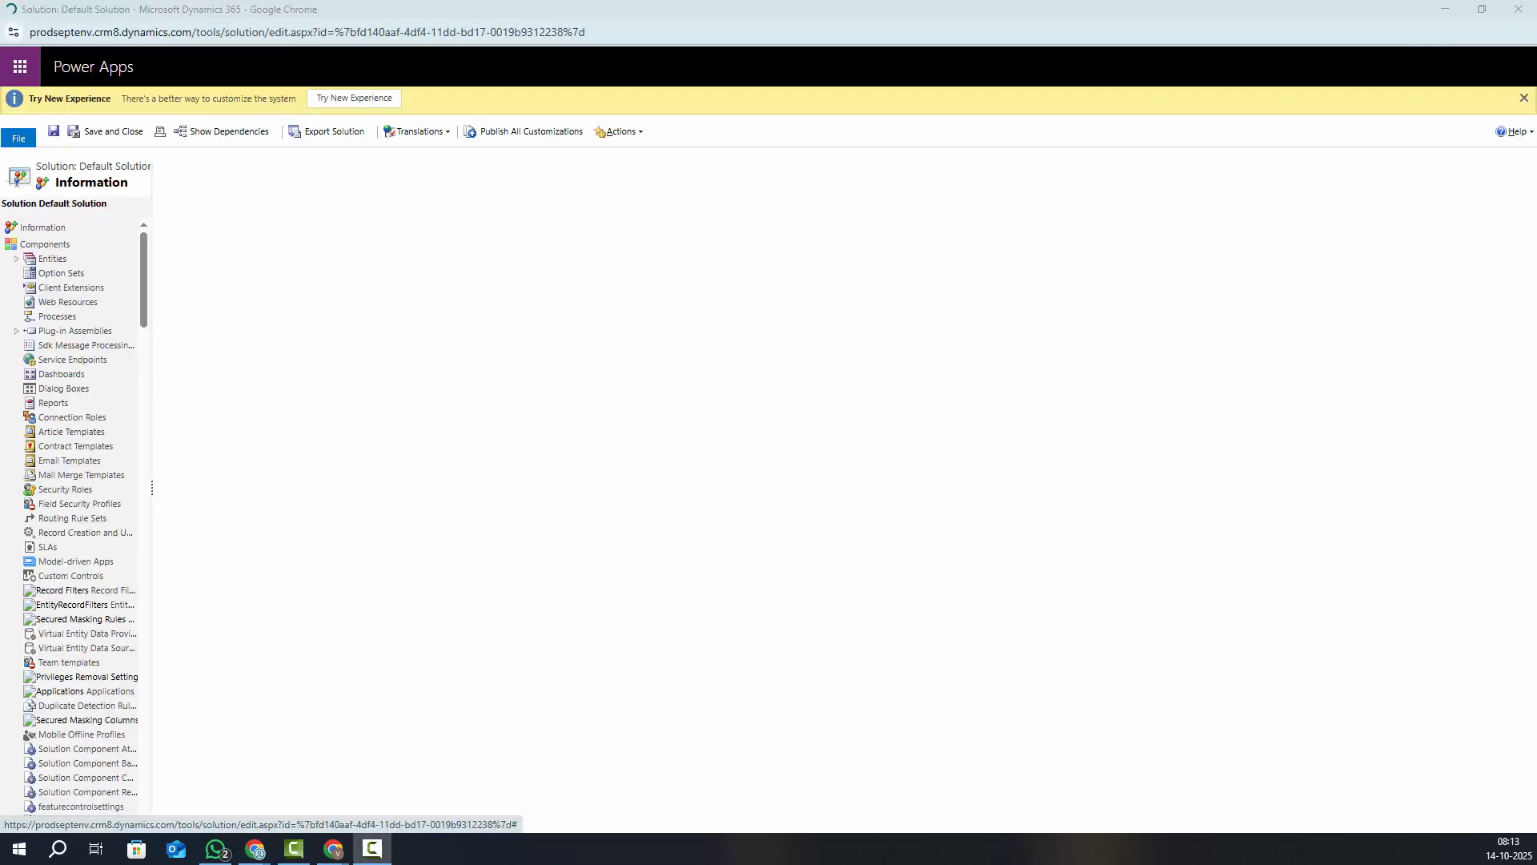
pyautogui.click(17, 259)
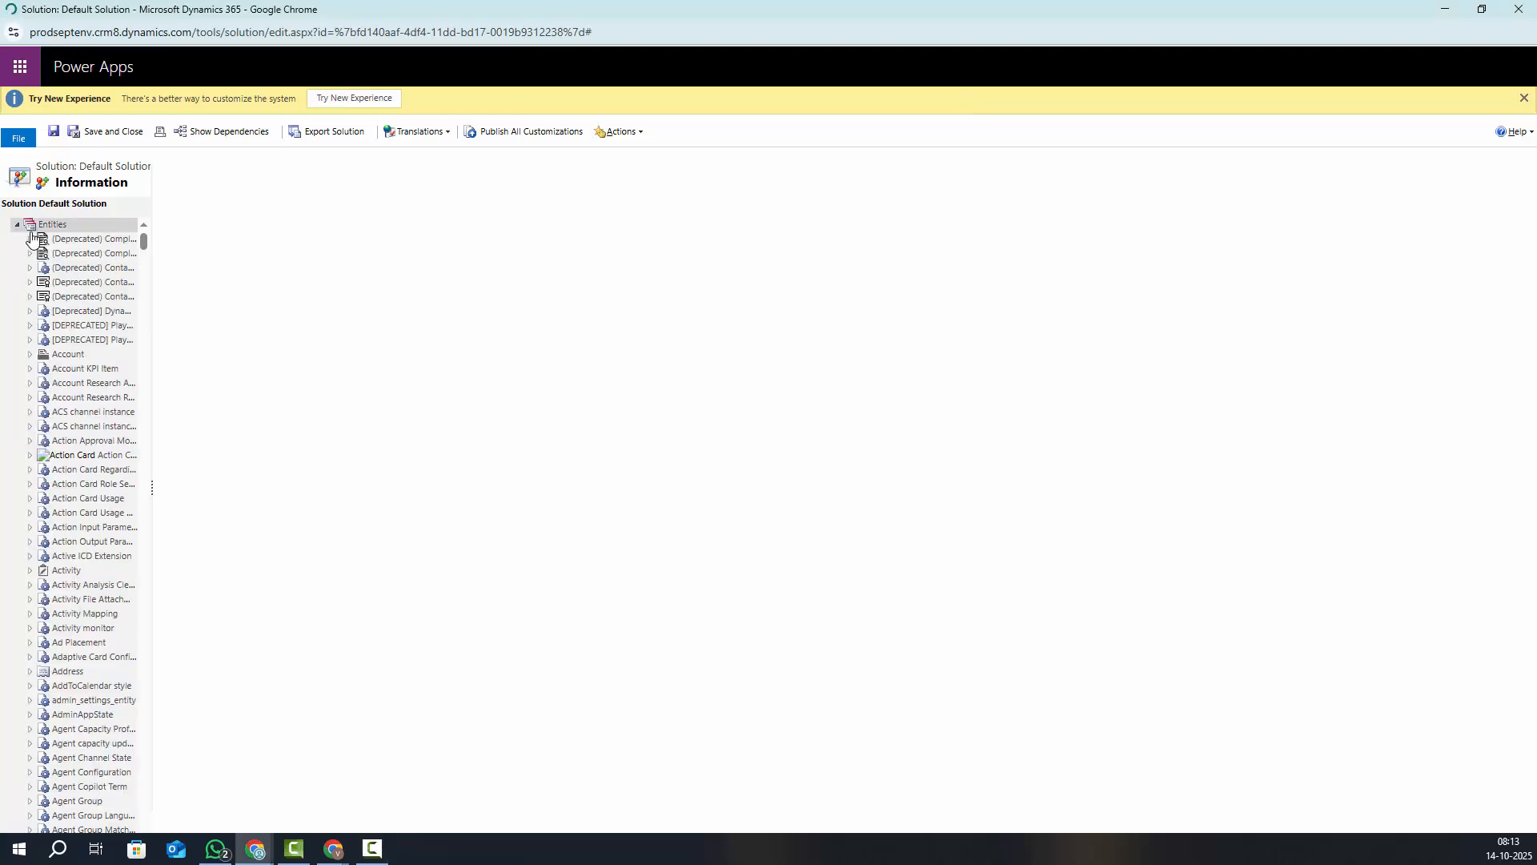
pyautogui.click(70, 358)
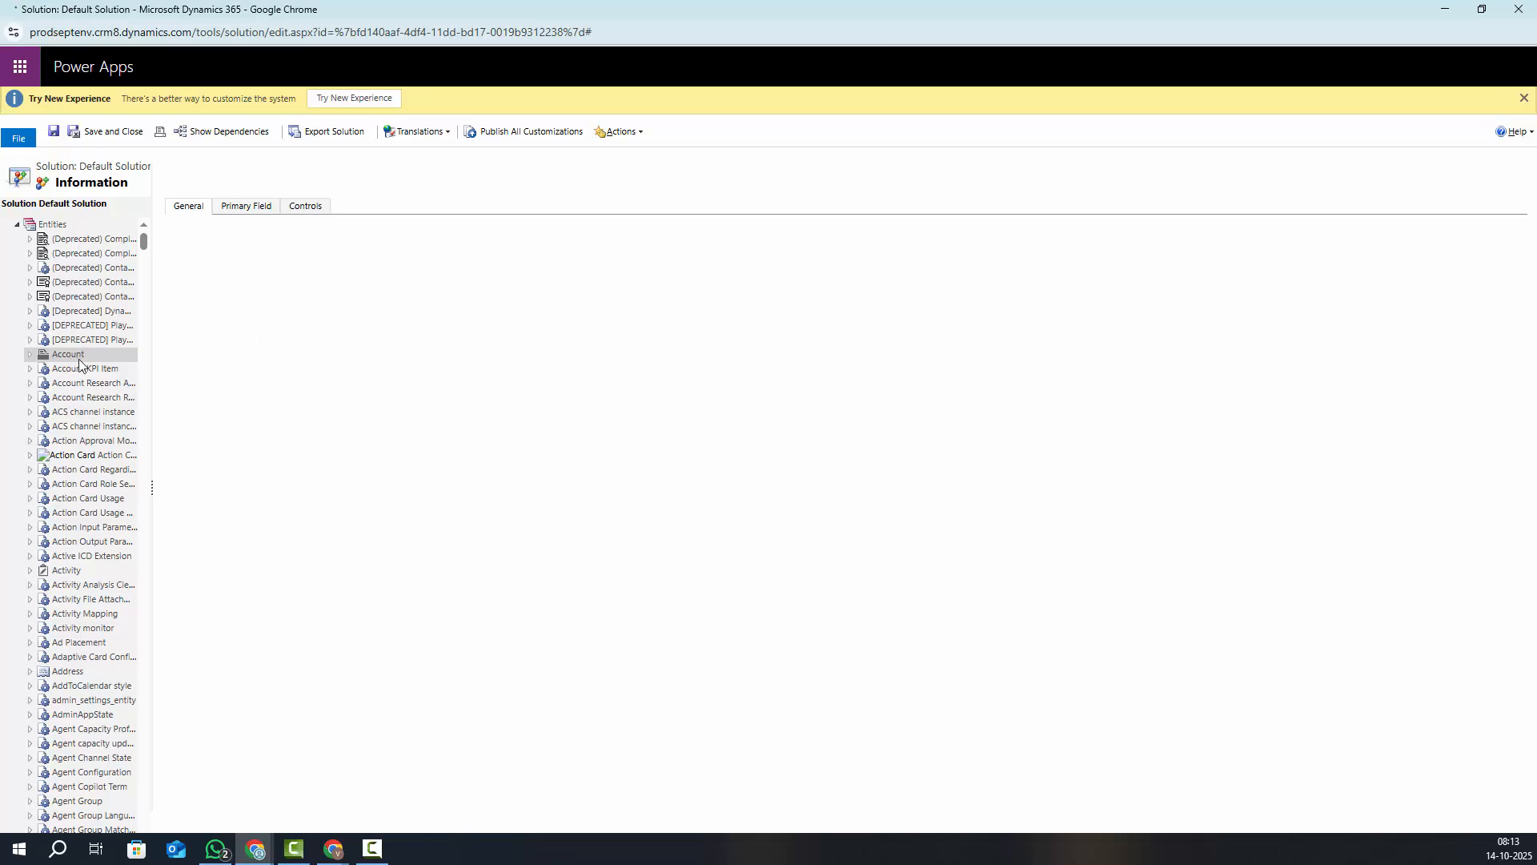
# Find the Account entity, expand it and show its Fields list
pyautogui.hotkey('ctrl', 'f')
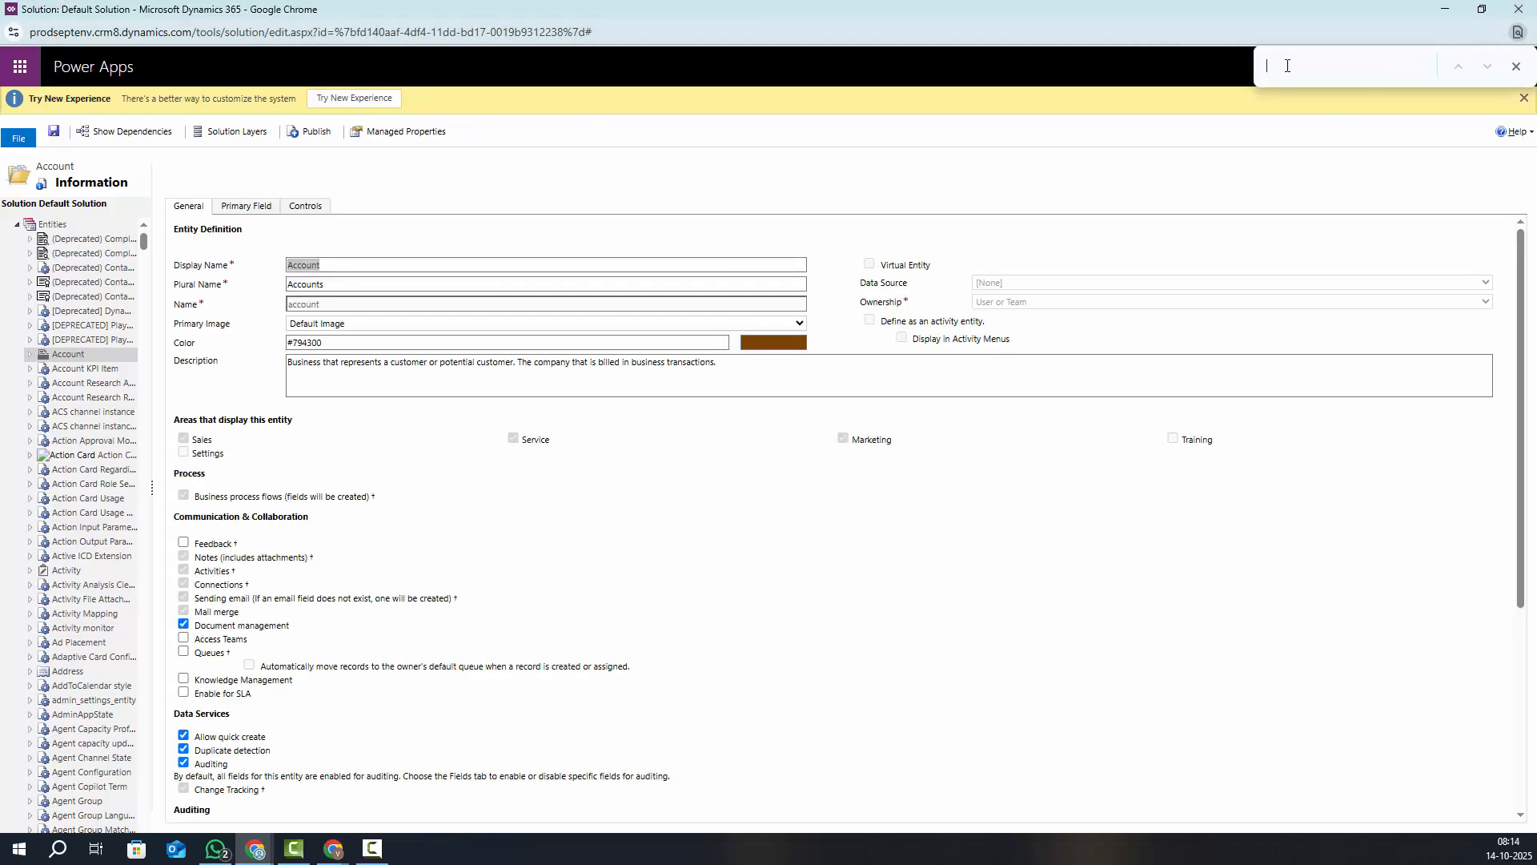
pyautogui.write('Account')
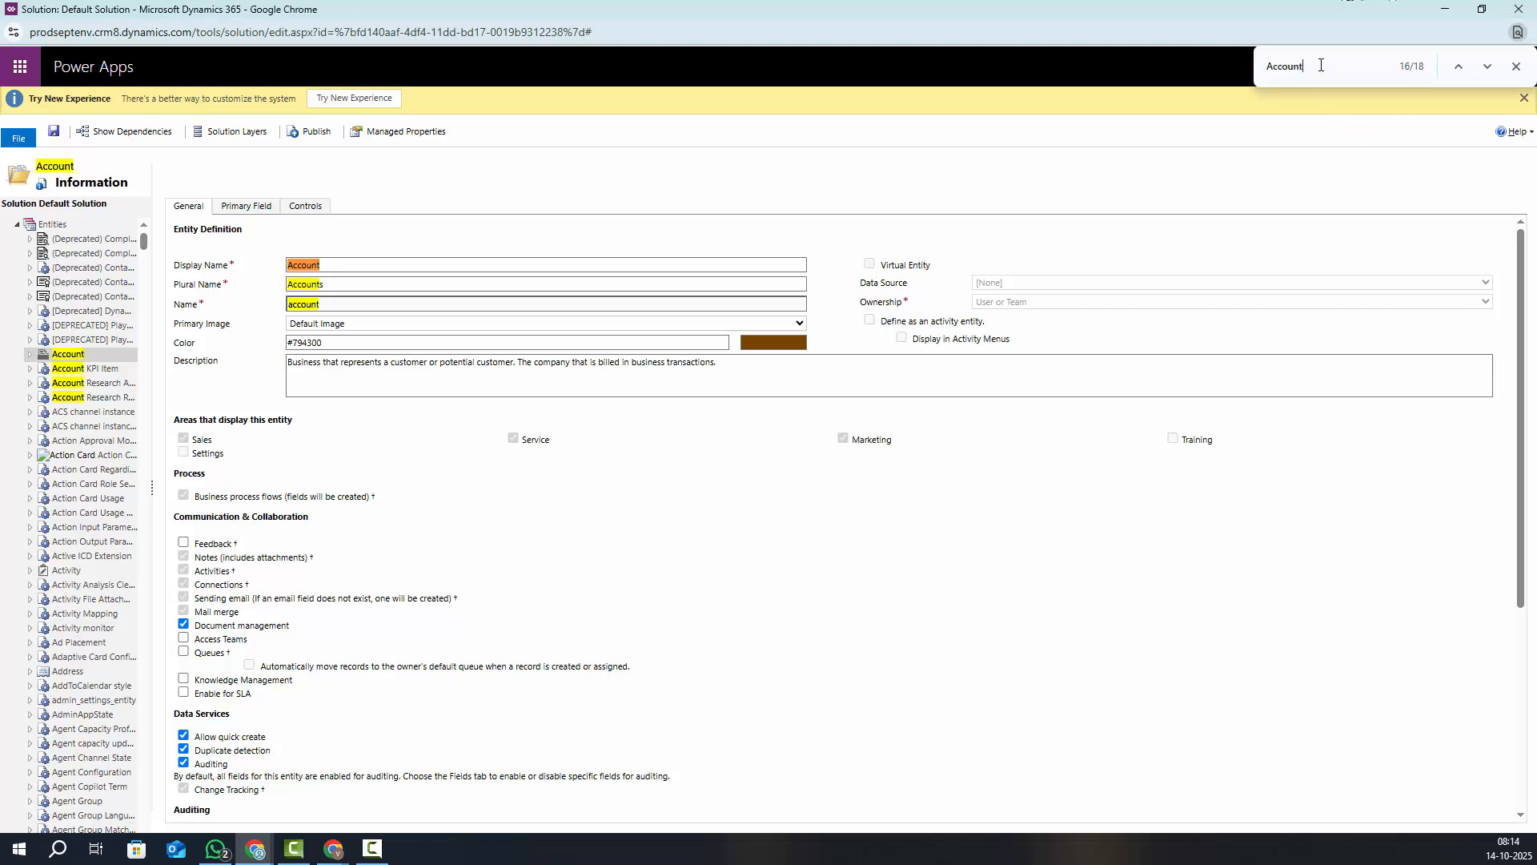
pyautogui.moveTo(1320, 66); pyautogui.dragTo(1267, 74)
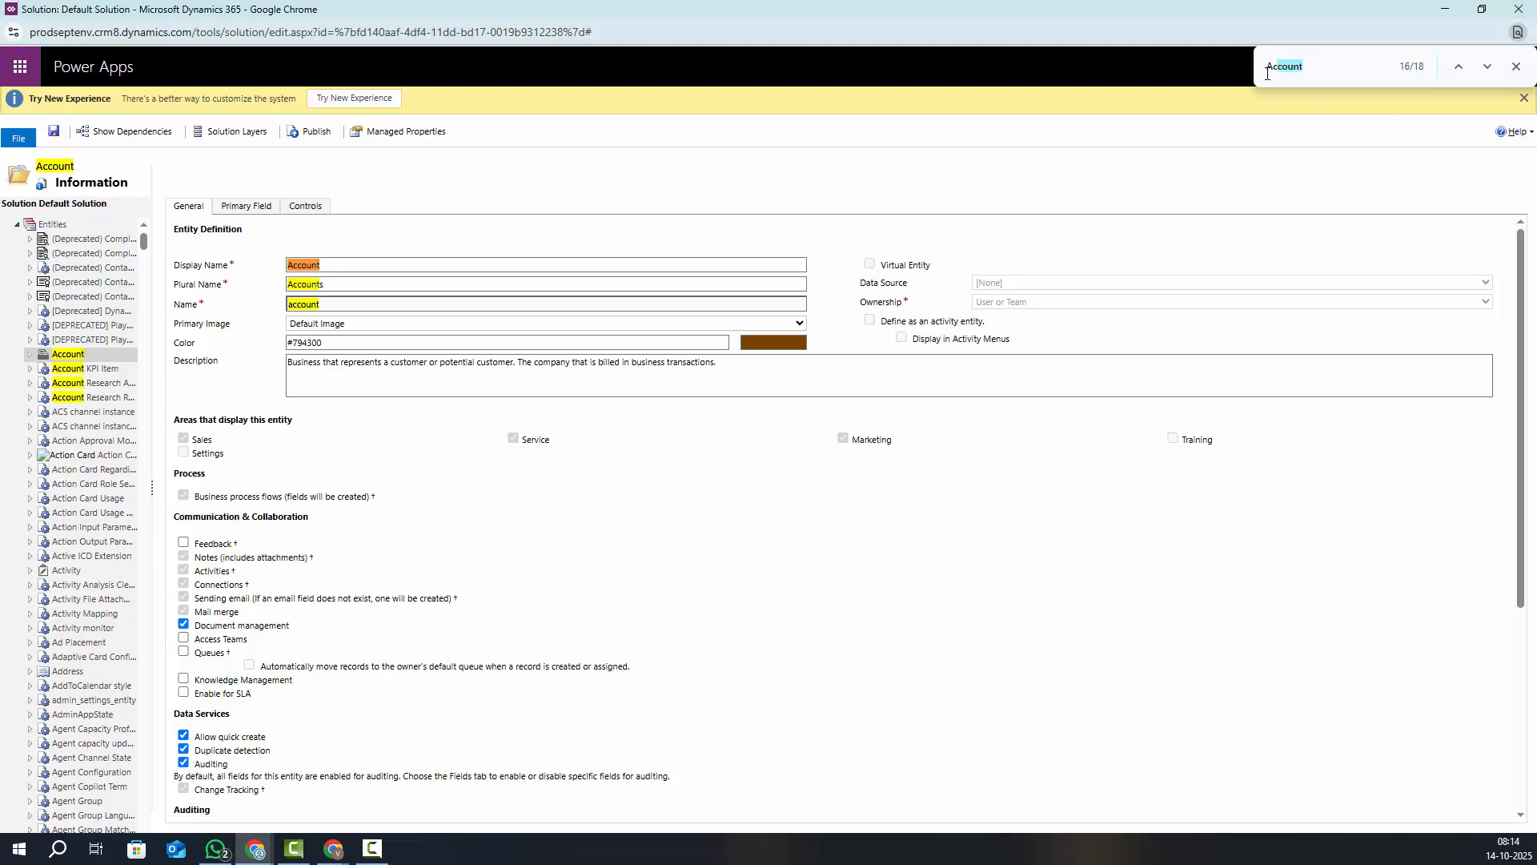
pyautogui.click(29, 355)
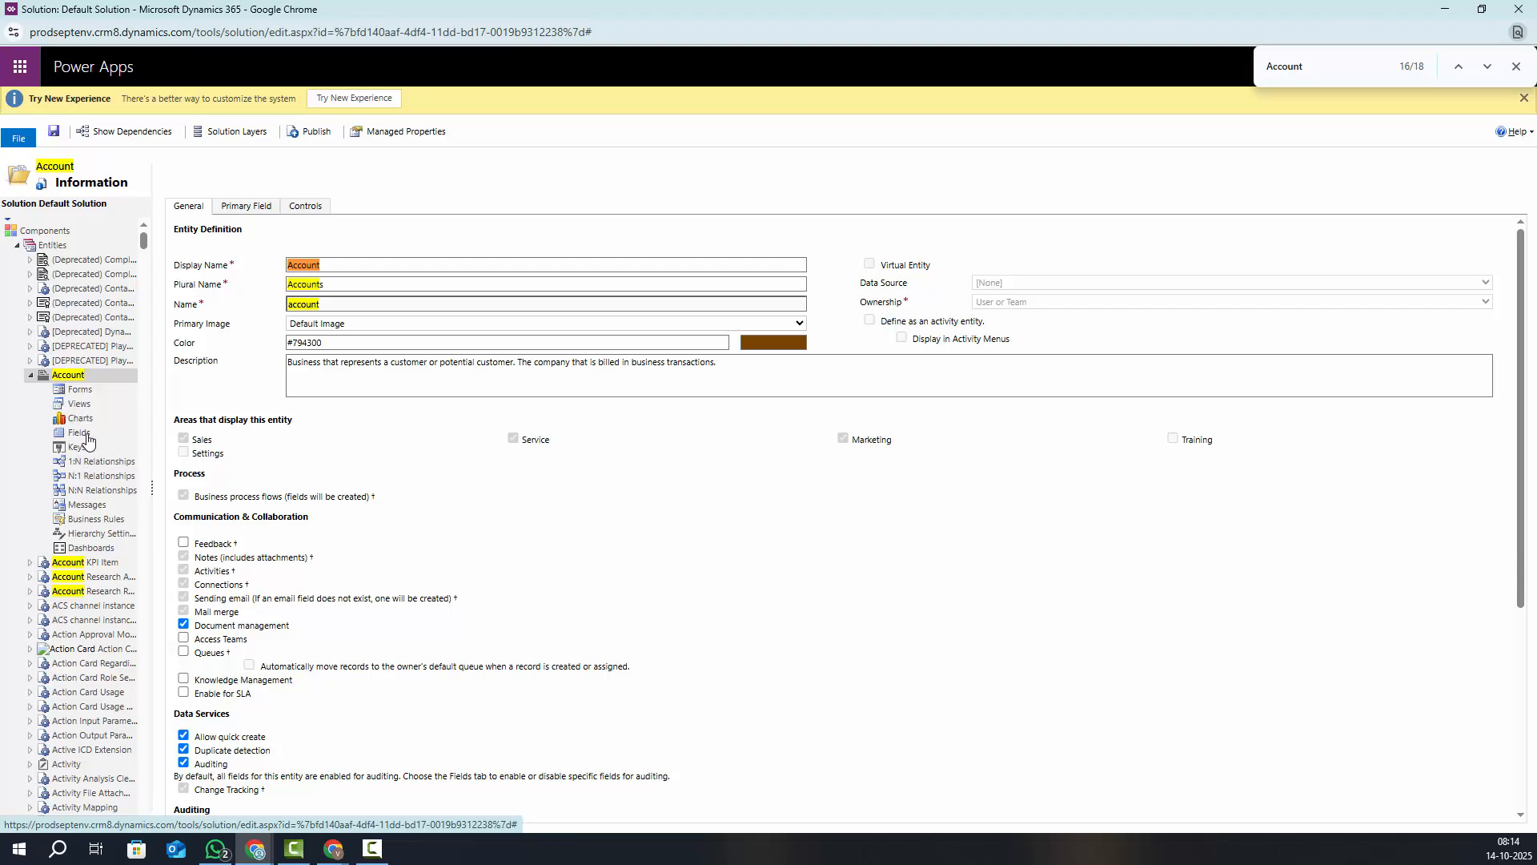
pyautogui.click(85, 437)
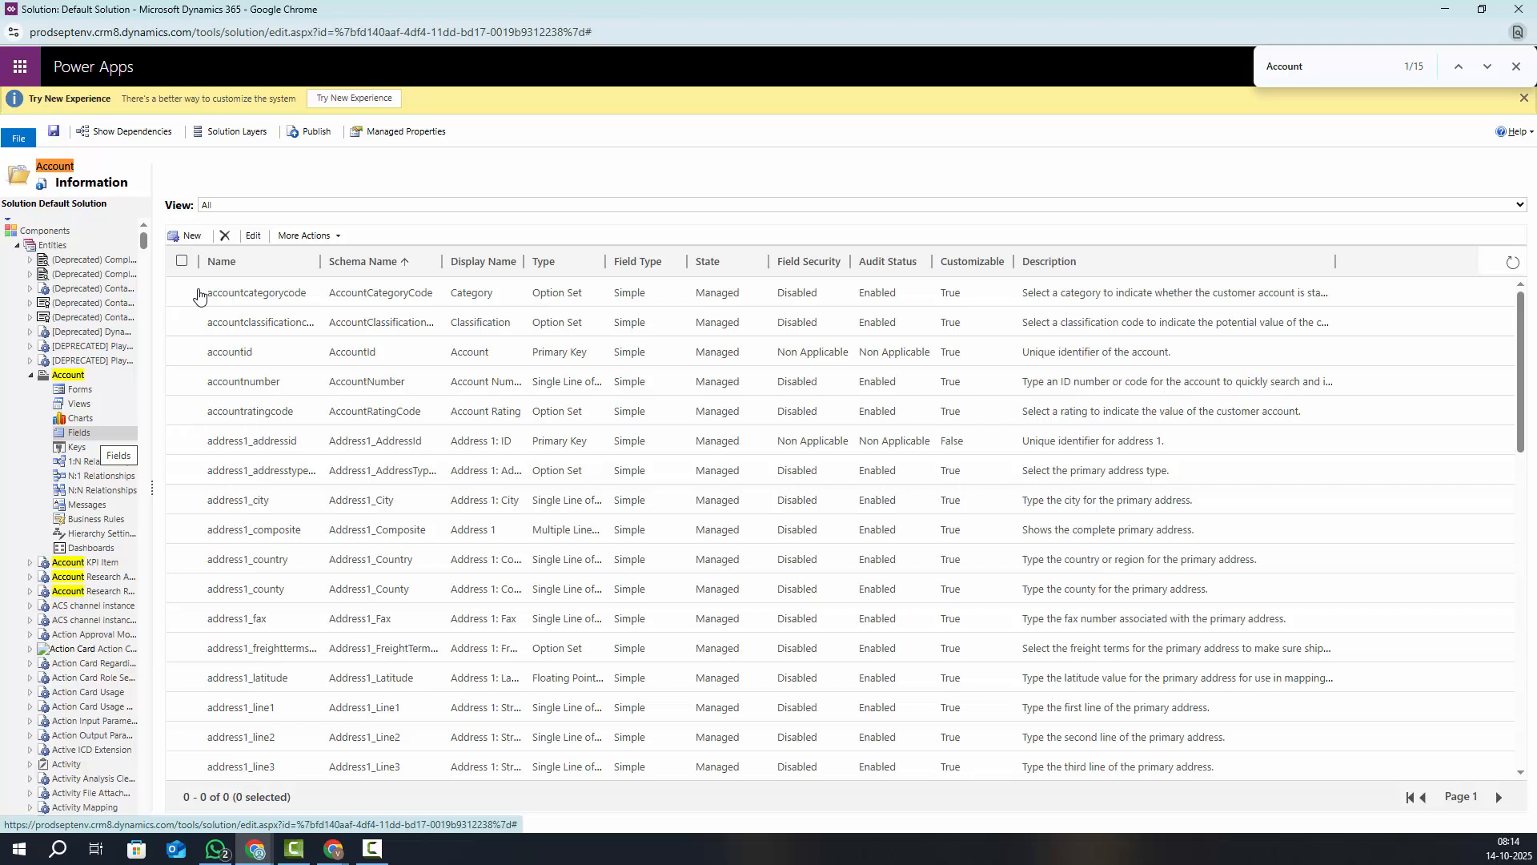
# Start a new Account field with display name No_Contacts Counts
pyautogui.click(188, 240)
pyautogui.moveTo(704, 209); pyautogui.dragTo(466, 158)
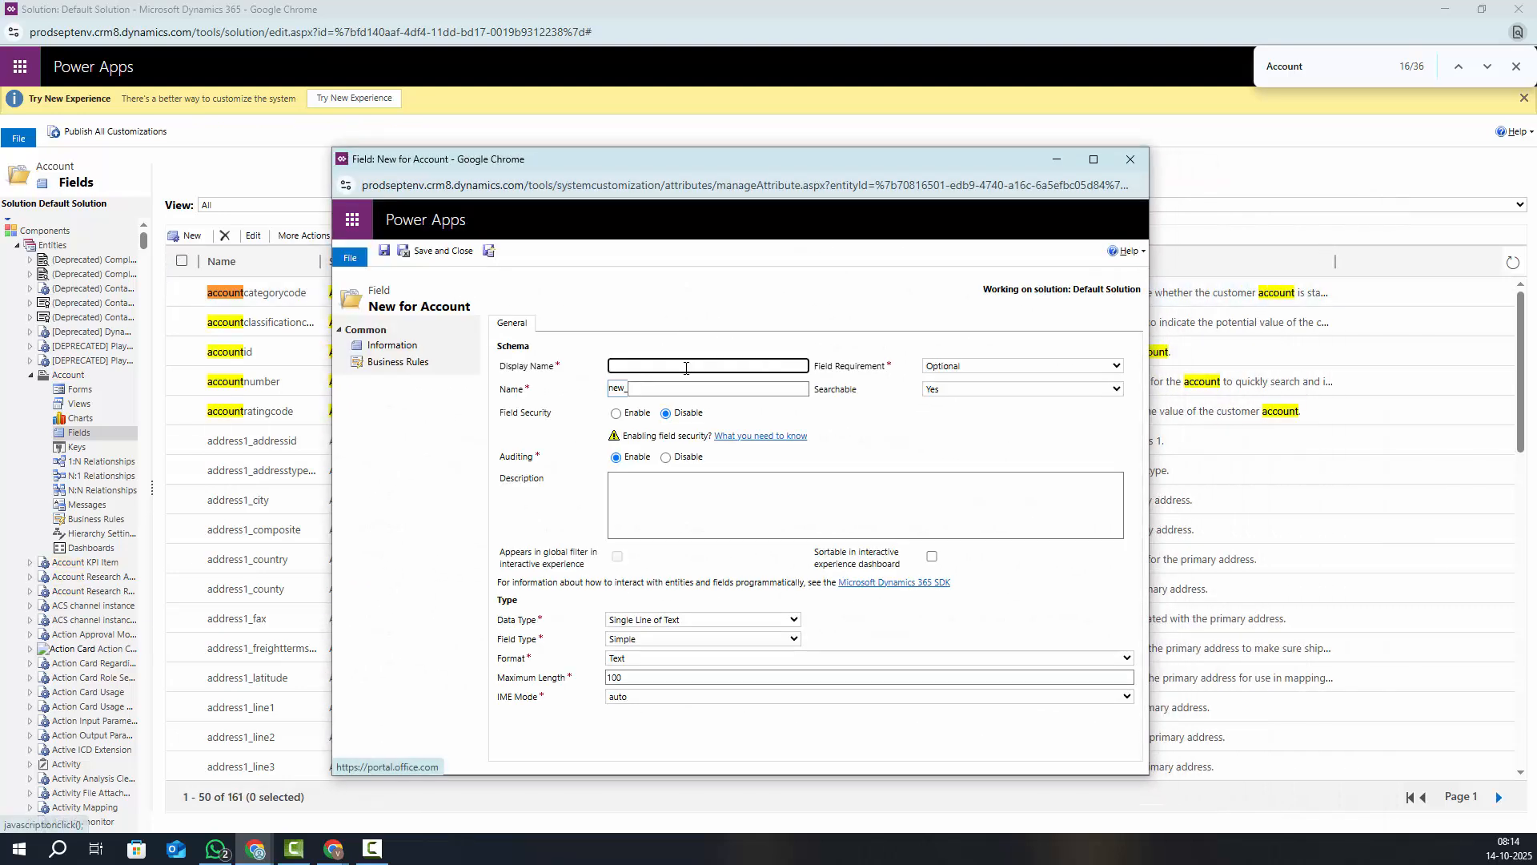
pyautogui.click(679, 367)
pyautogui.write('No_')
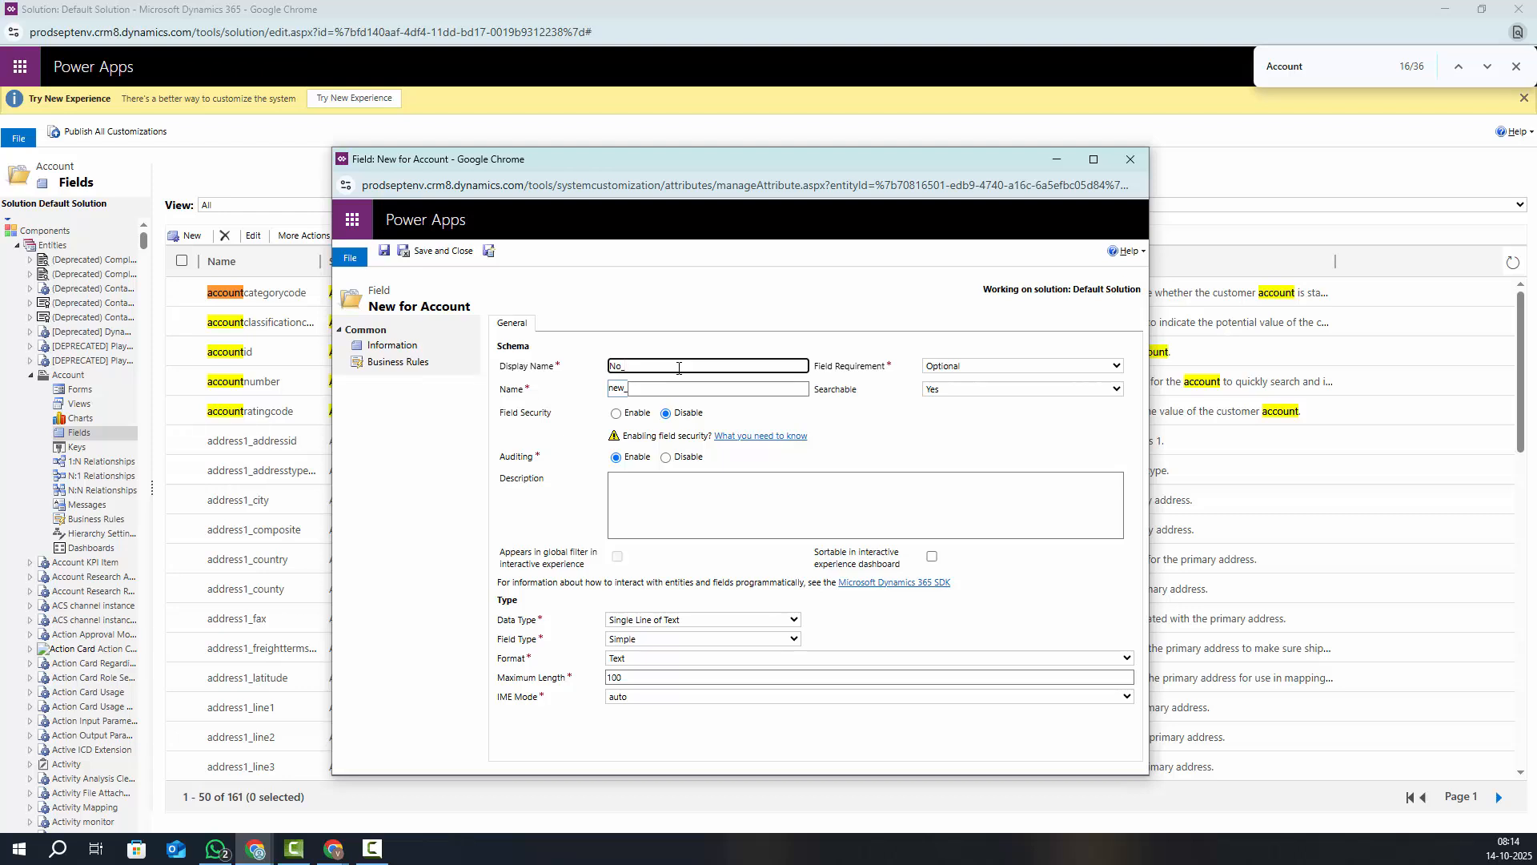
pyautogui.write('ntr')
pyautogui.write('s Counts')
pyautogui.moveTo(698, 364); pyautogui.dragTo(596, 372)
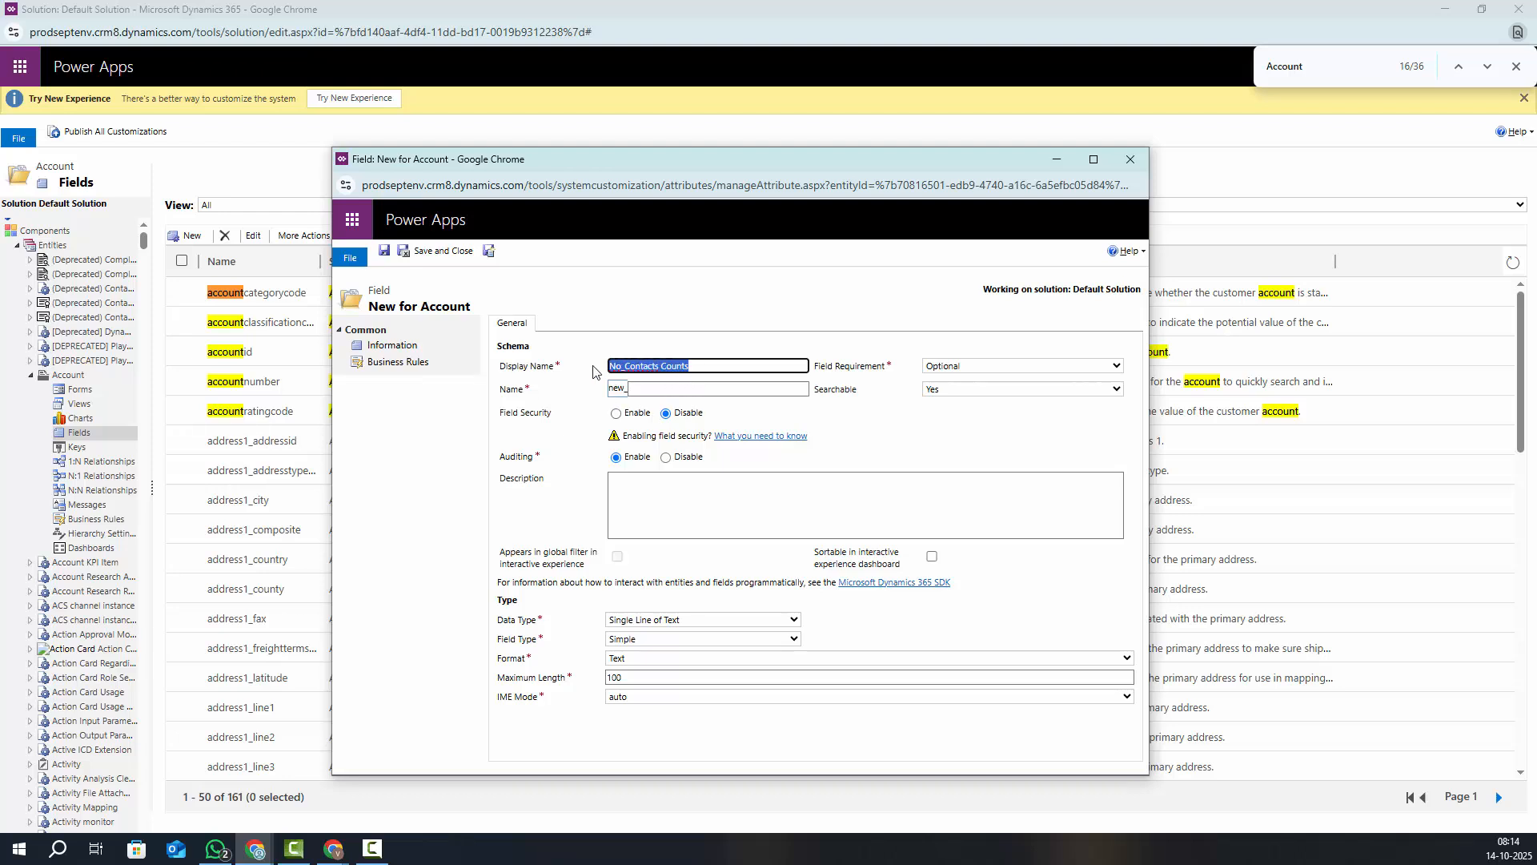
pyautogui.click(663, 389)
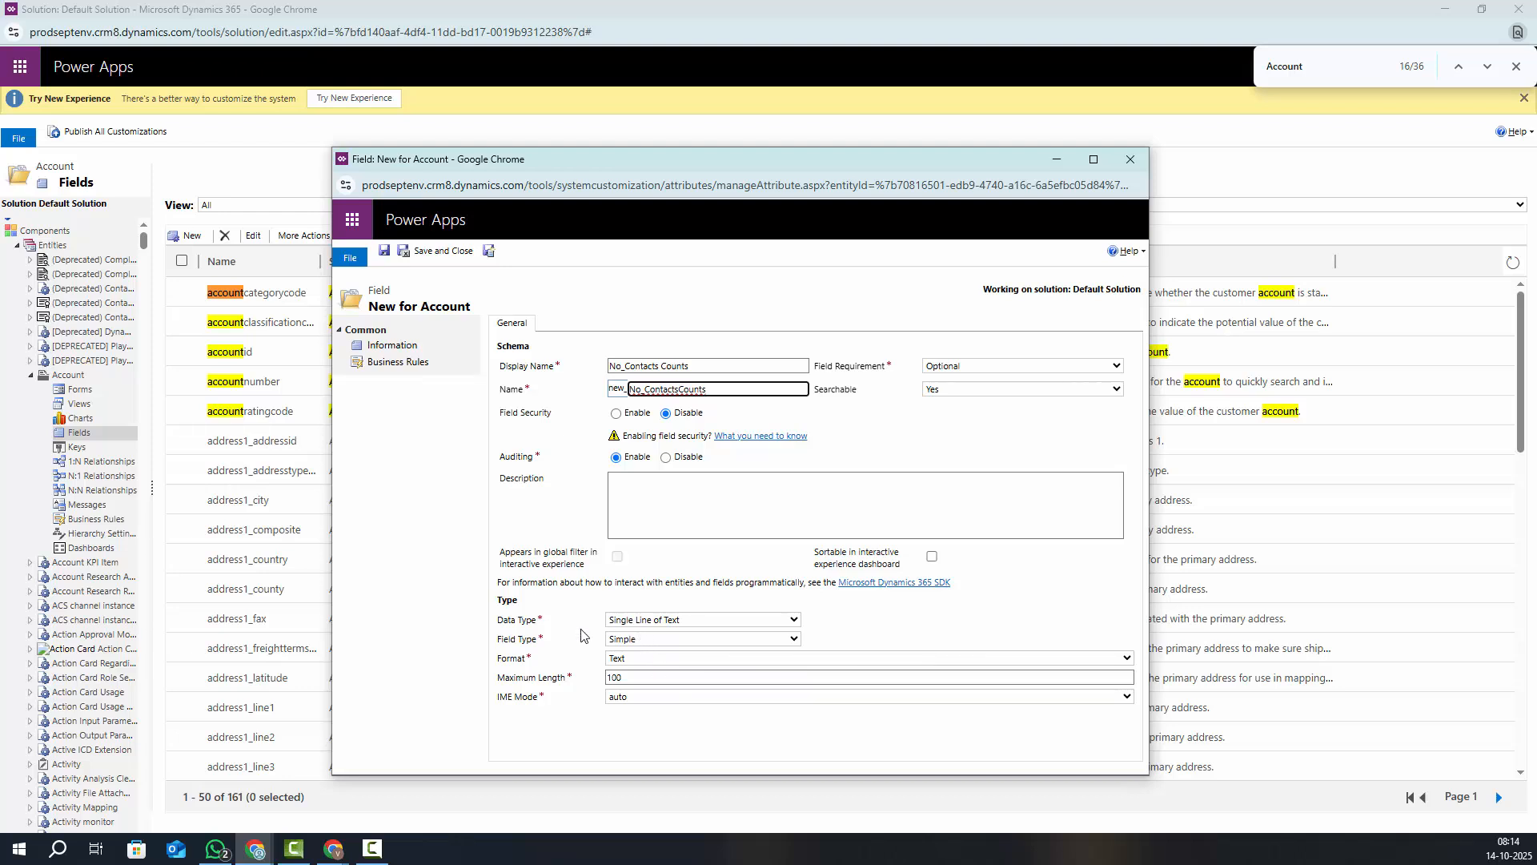
# Set the field to Whole Number data type and Rollup field type, then create it
pyautogui.click(661, 623)
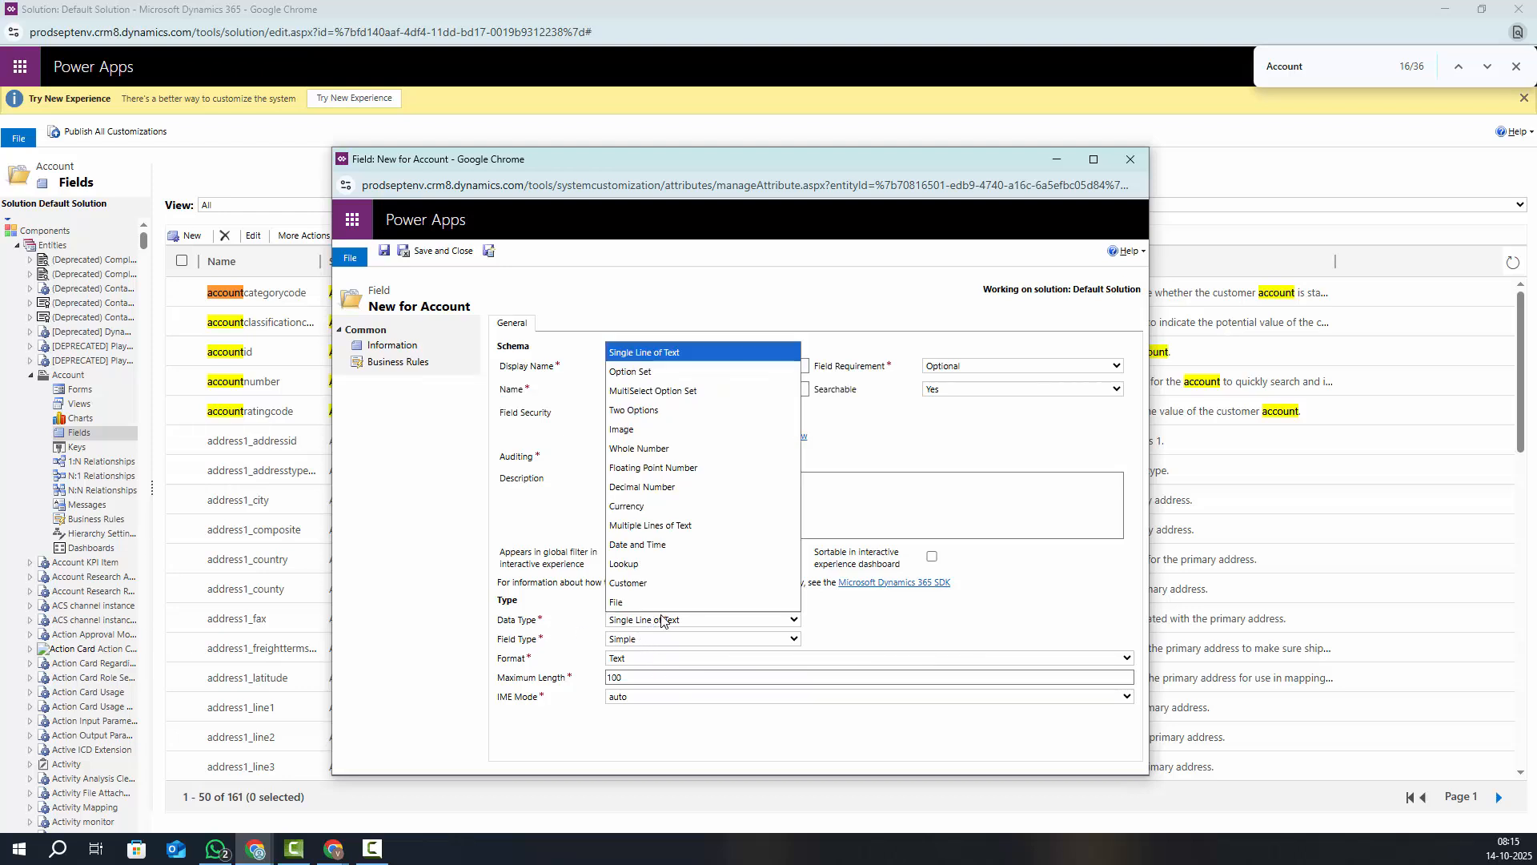
pyautogui.press('Escape')
pyautogui.click(651, 457)
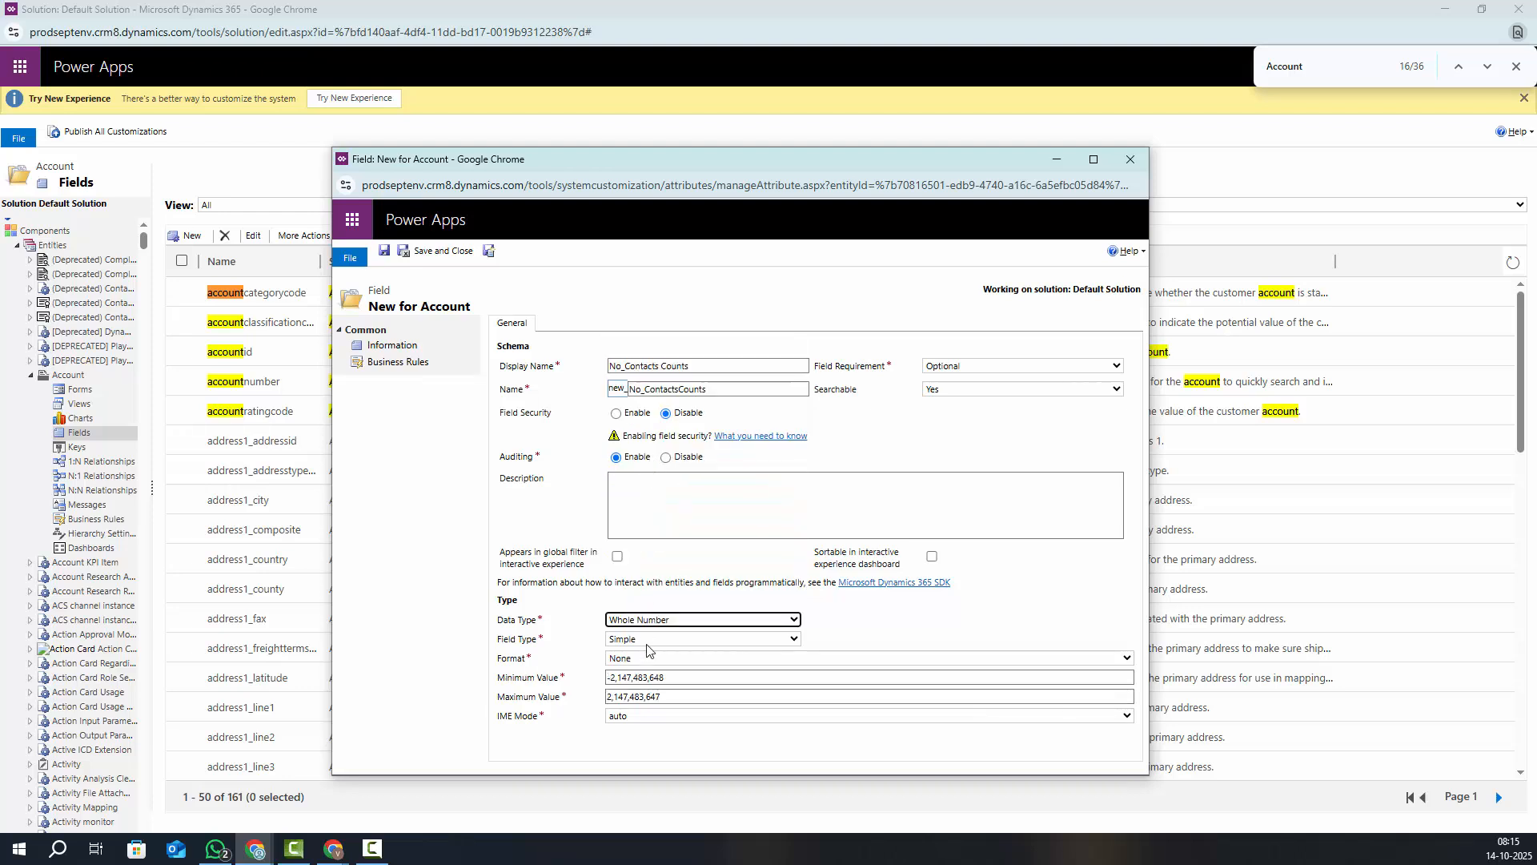
pyautogui.click(905, 601)
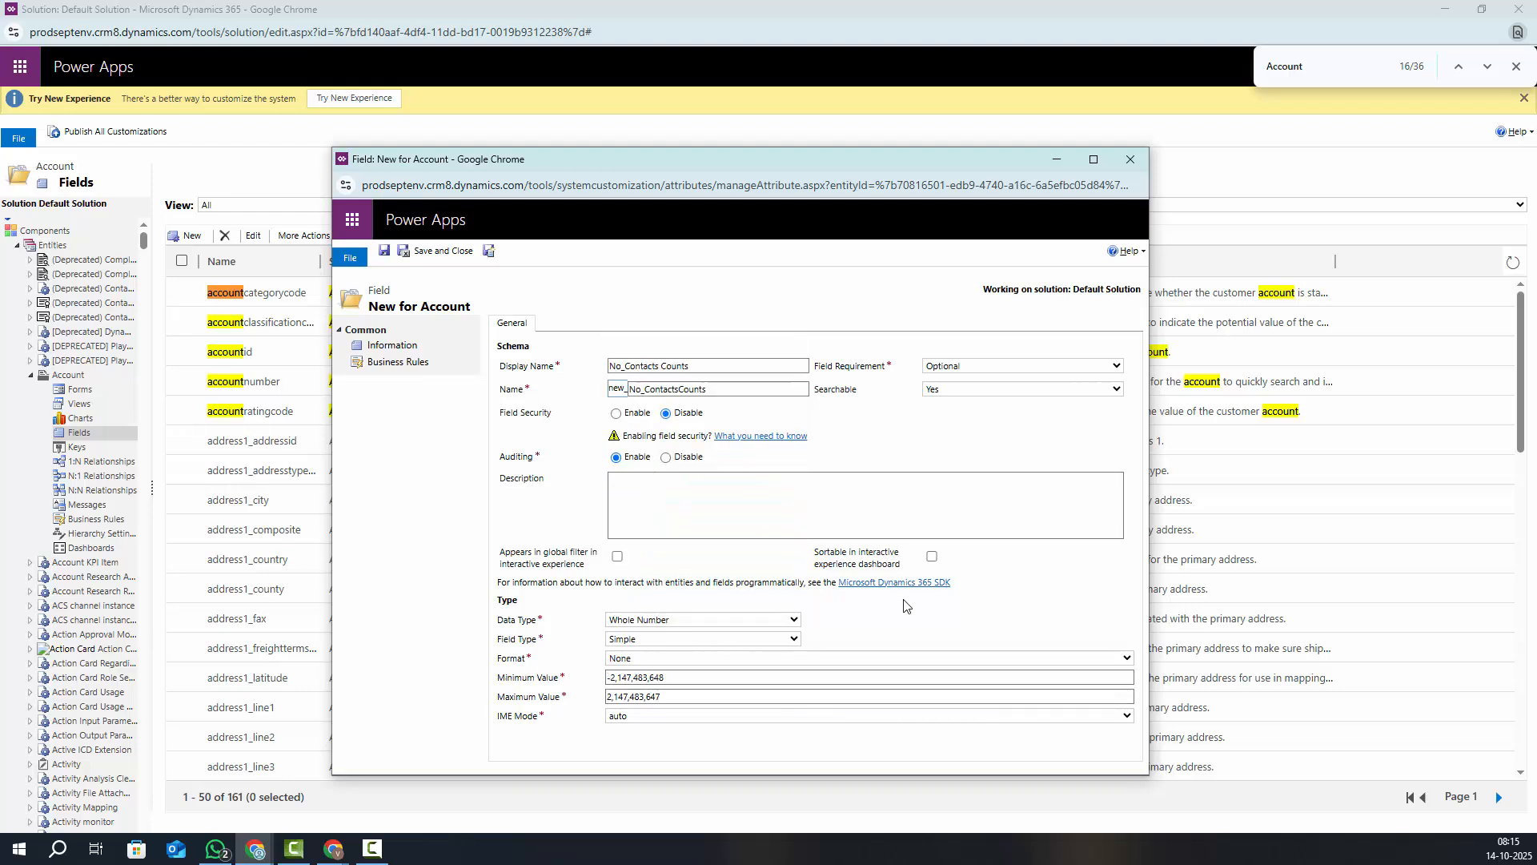
pyautogui.click(624, 663)
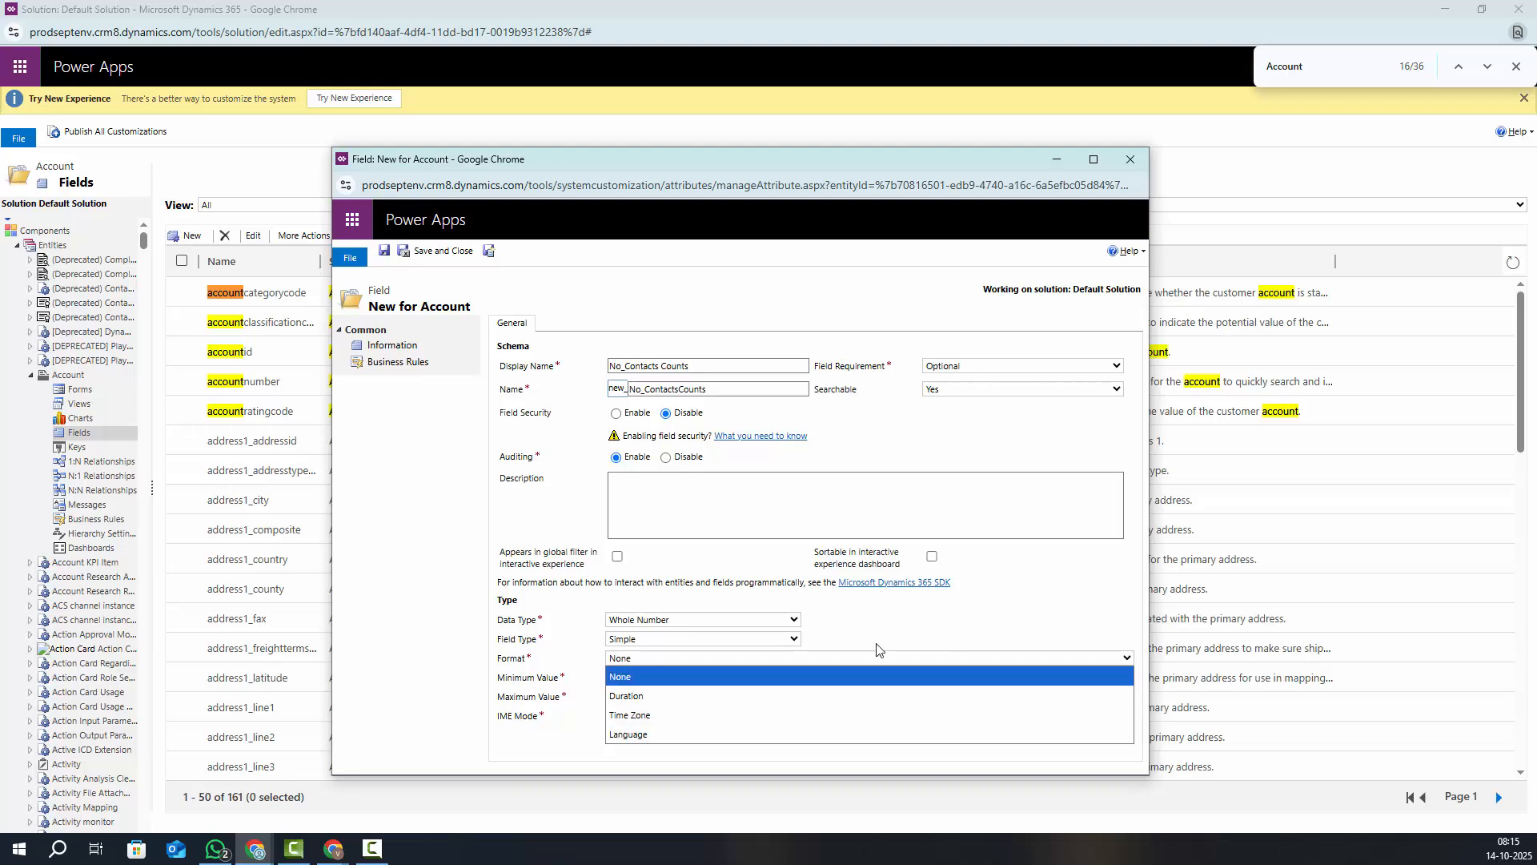
pyautogui.click(648, 638)
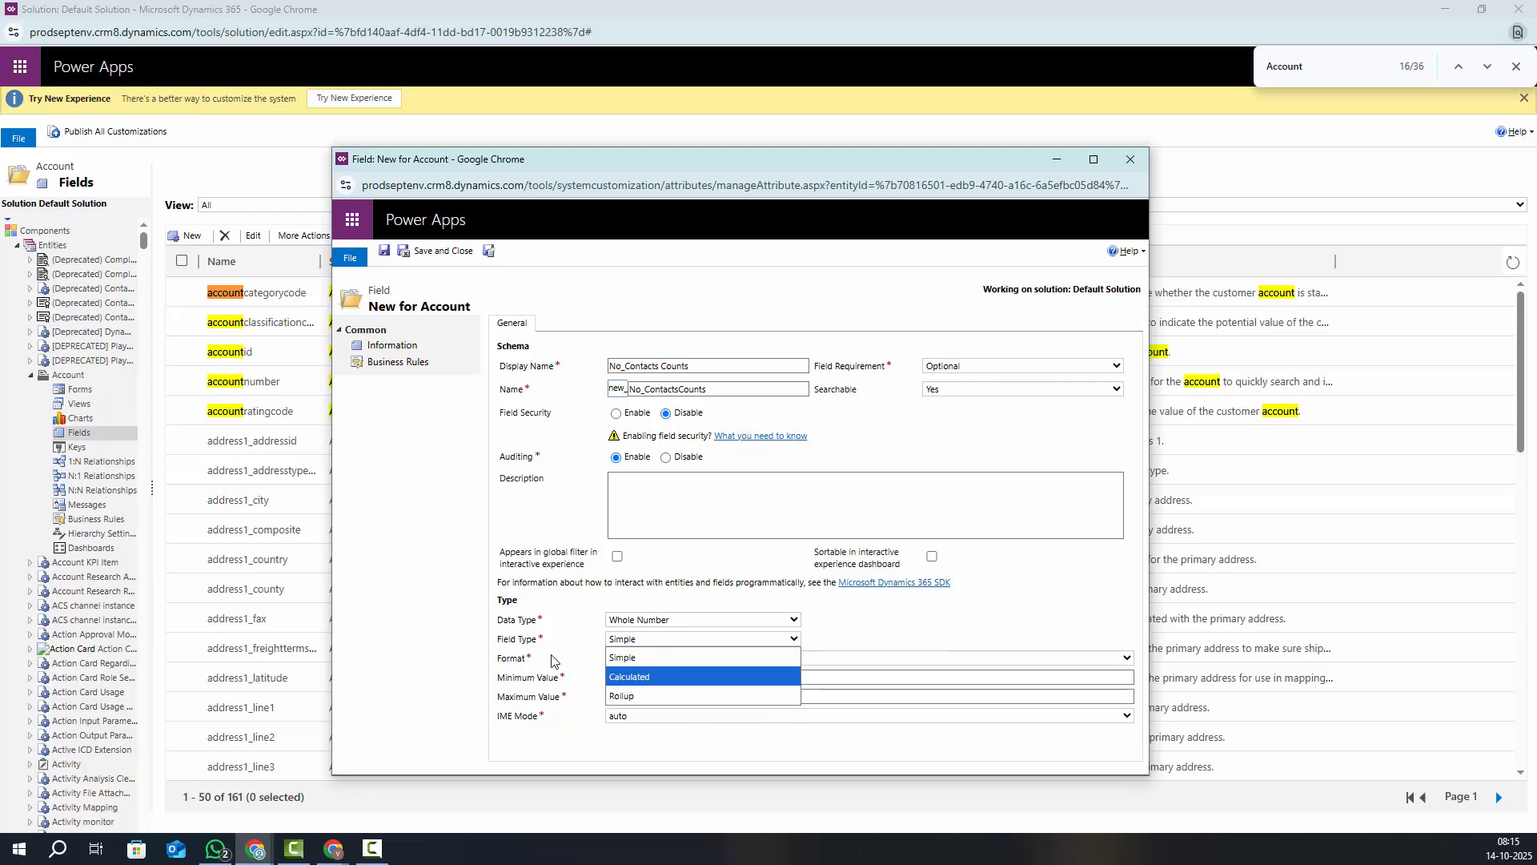
pyautogui.click(627, 697)
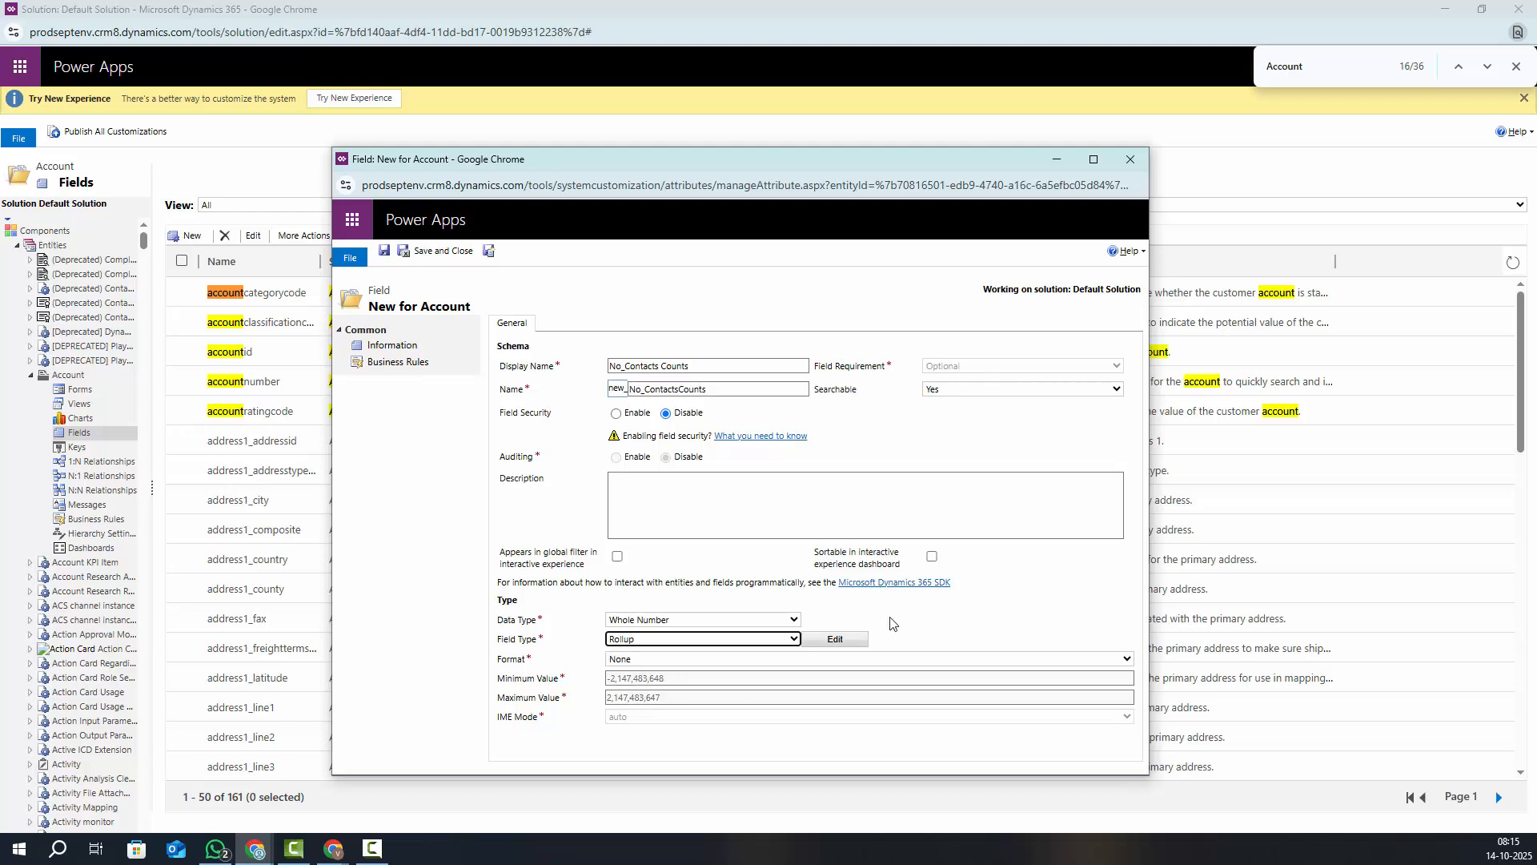
pyautogui.click(929, 599)
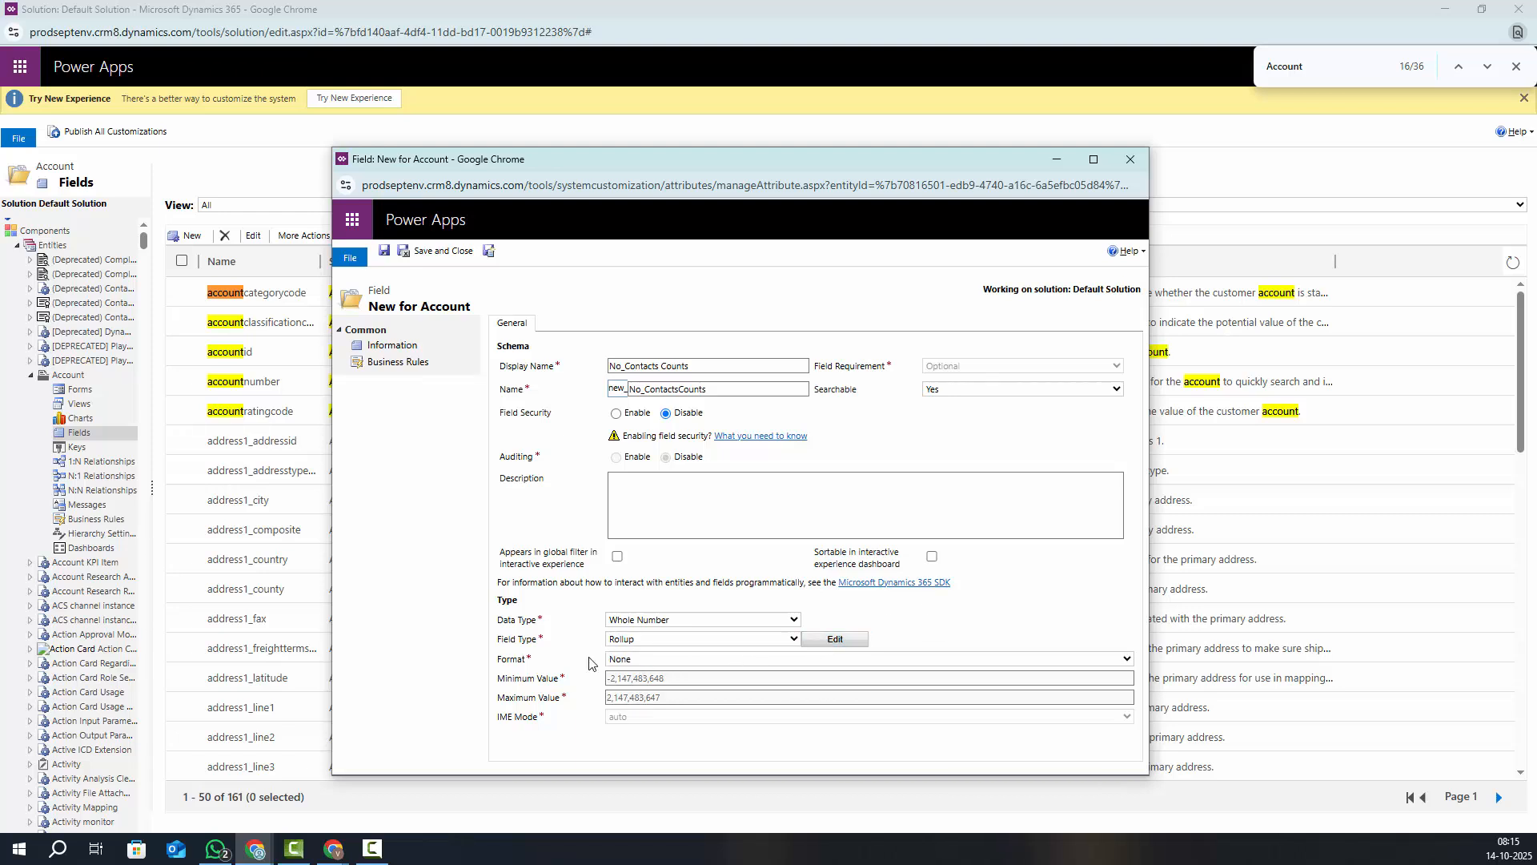
pyautogui.click(837, 639)
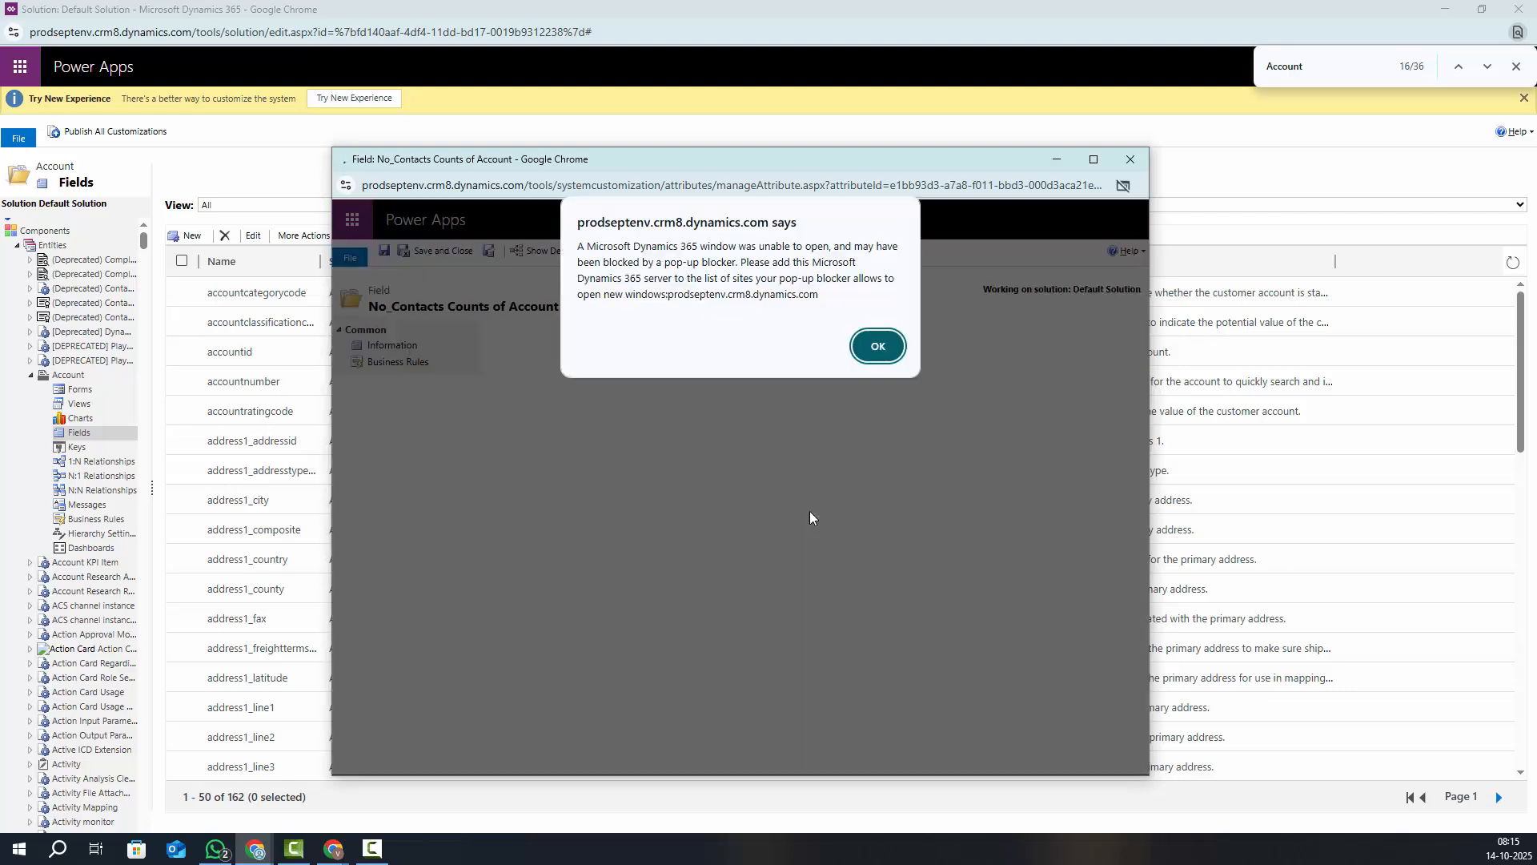
# Dismiss the pop-up alert and open the rollup editor, keeping source Account with Use Hierarchy No
pyautogui.click(872, 358)
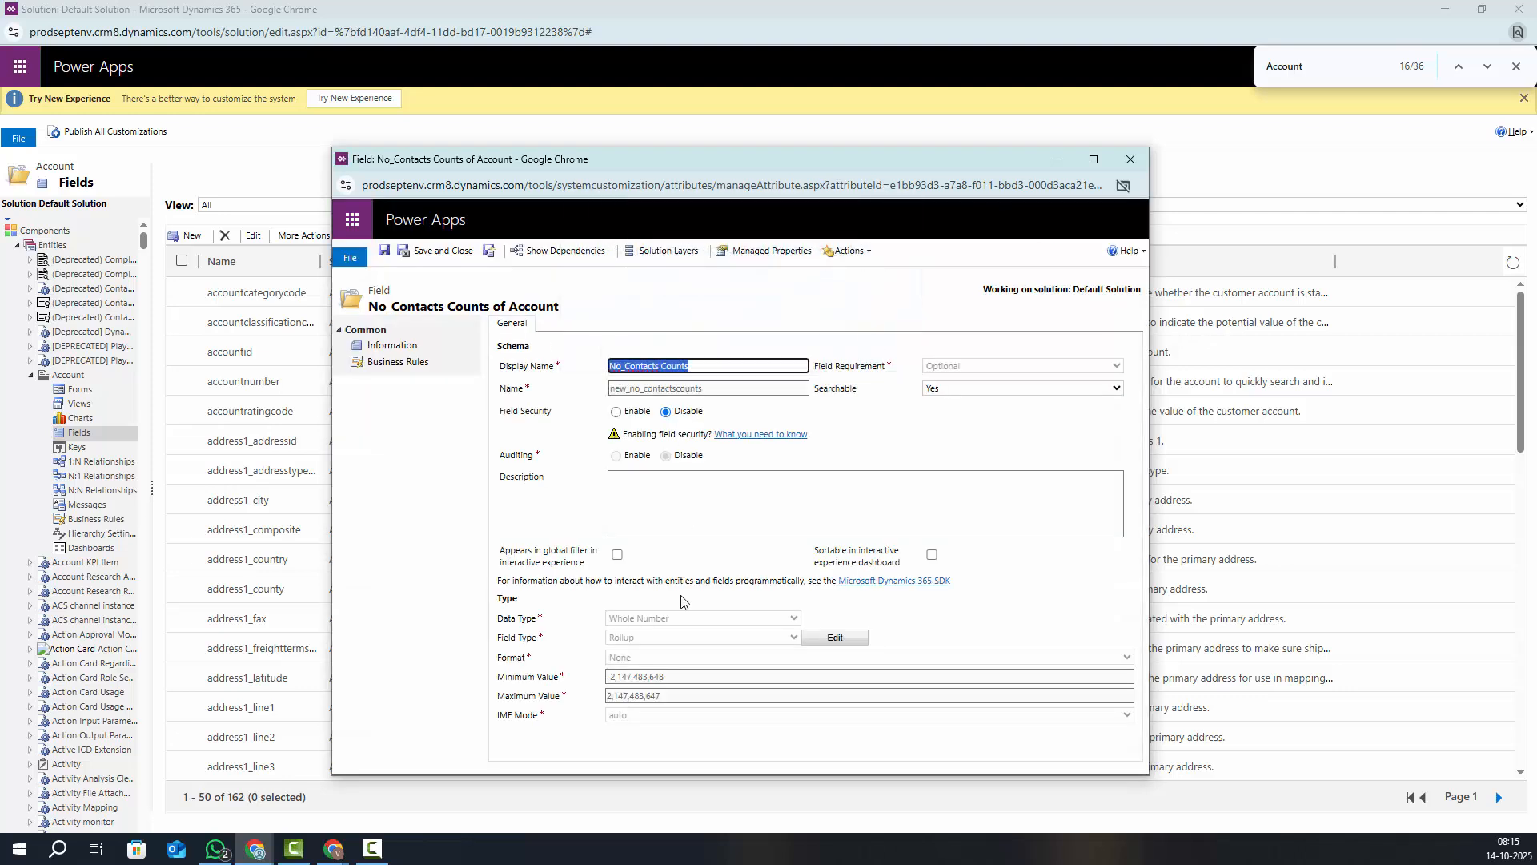
pyautogui.click(816, 637)
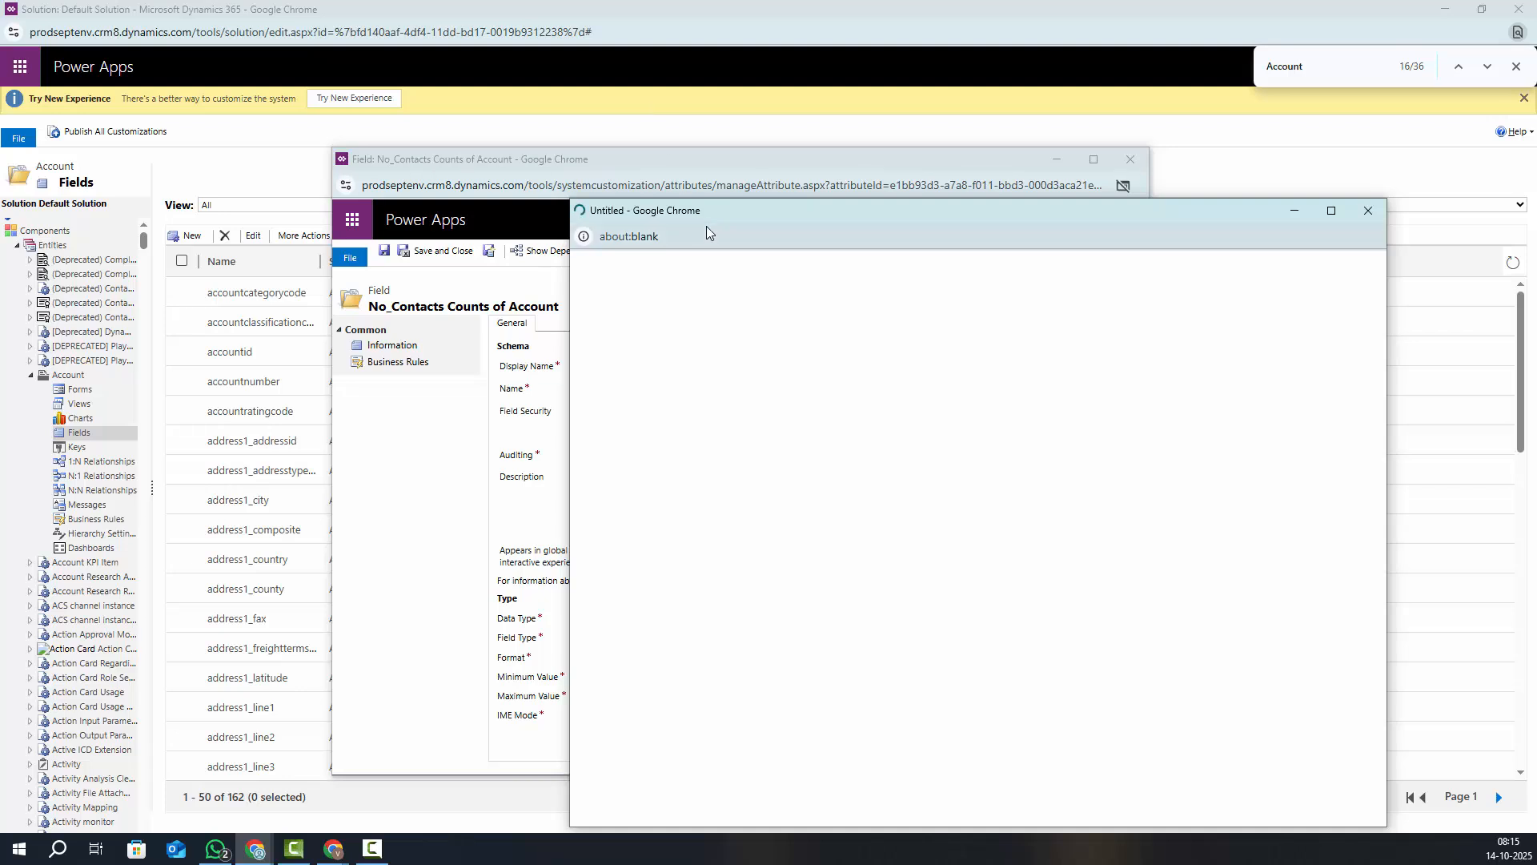
pyautogui.moveTo(695, 213); pyautogui.dragTo(517, 169)
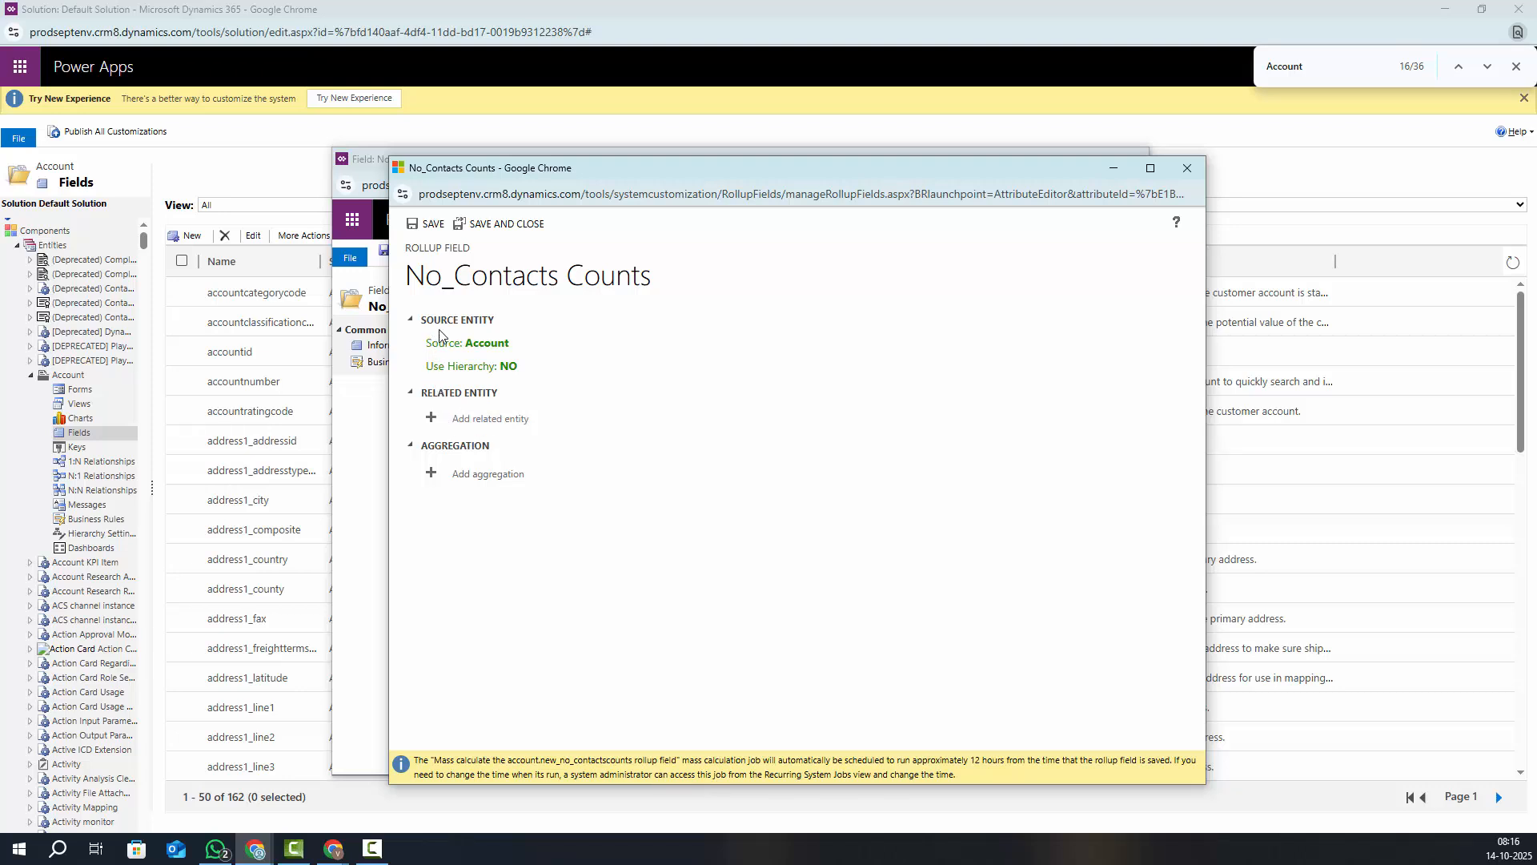
pyautogui.moveTo(467, 343); pyautogui.dragTo(516, 343)
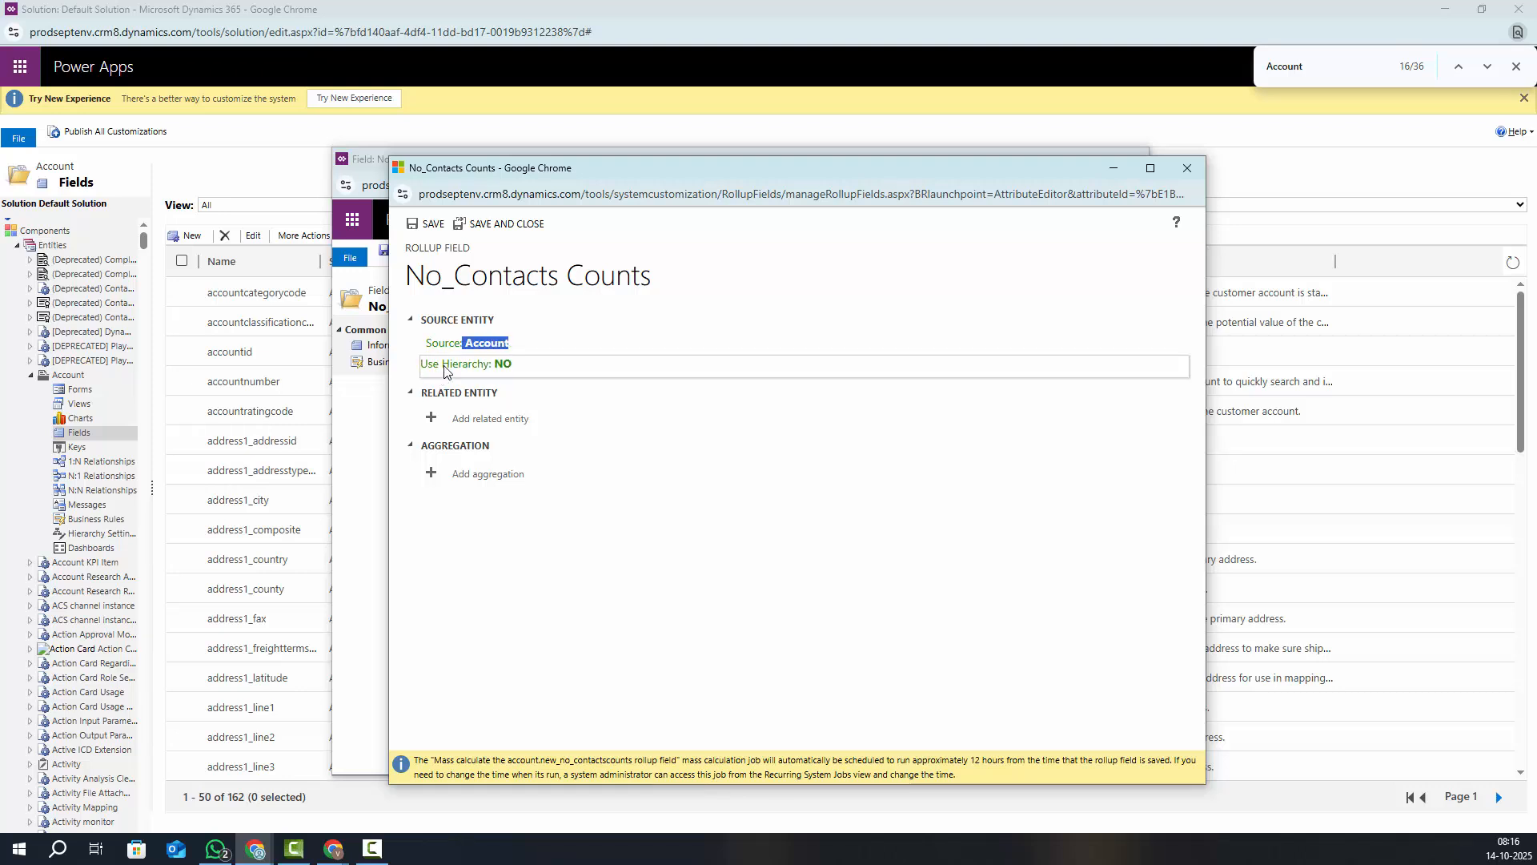
pyautogui.click(491, 368)
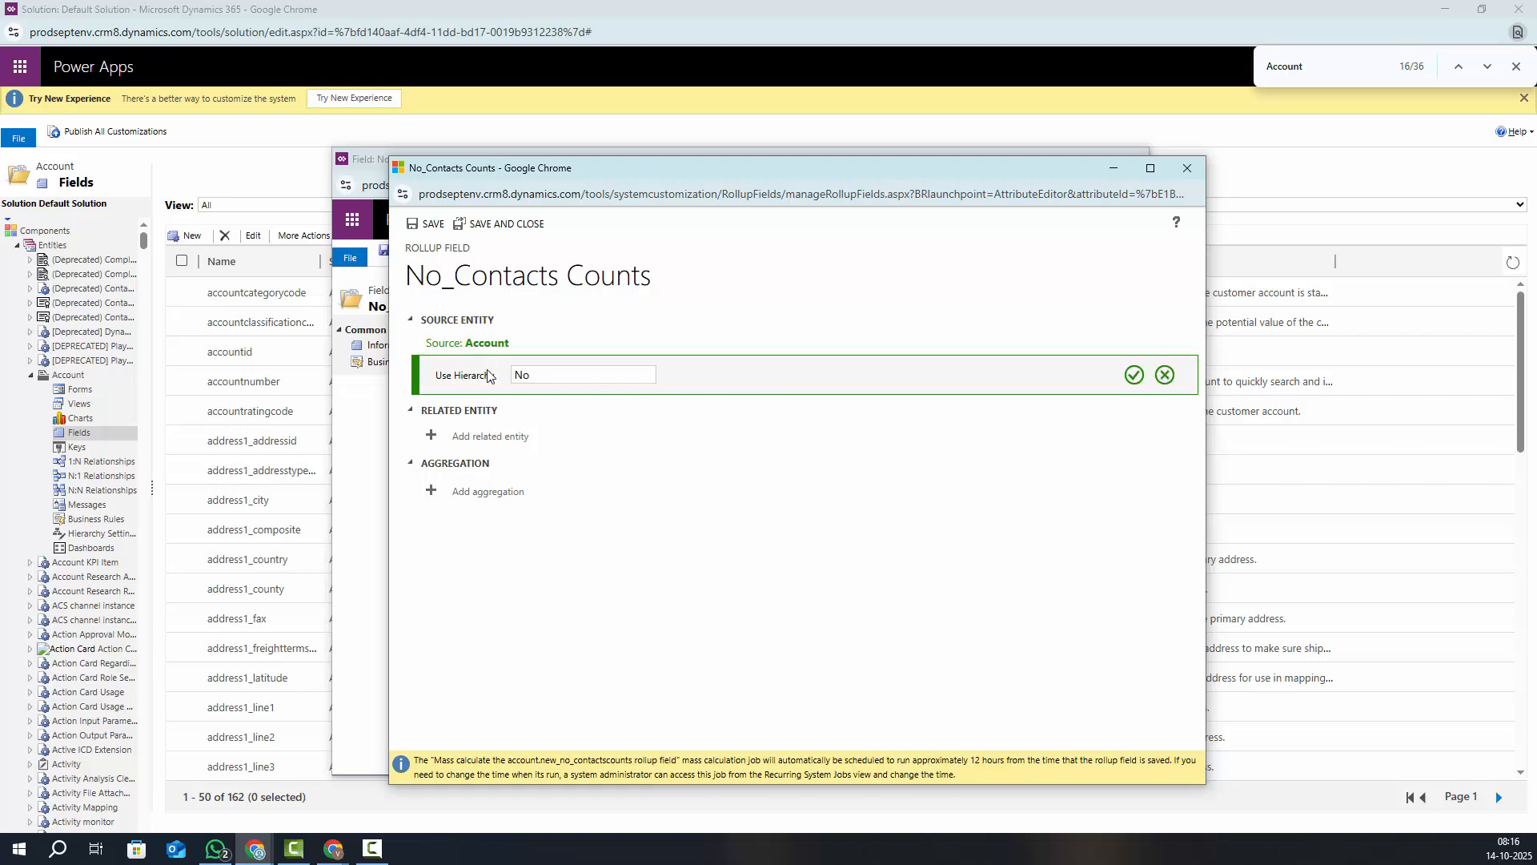
pyautogui.click(648, 378)
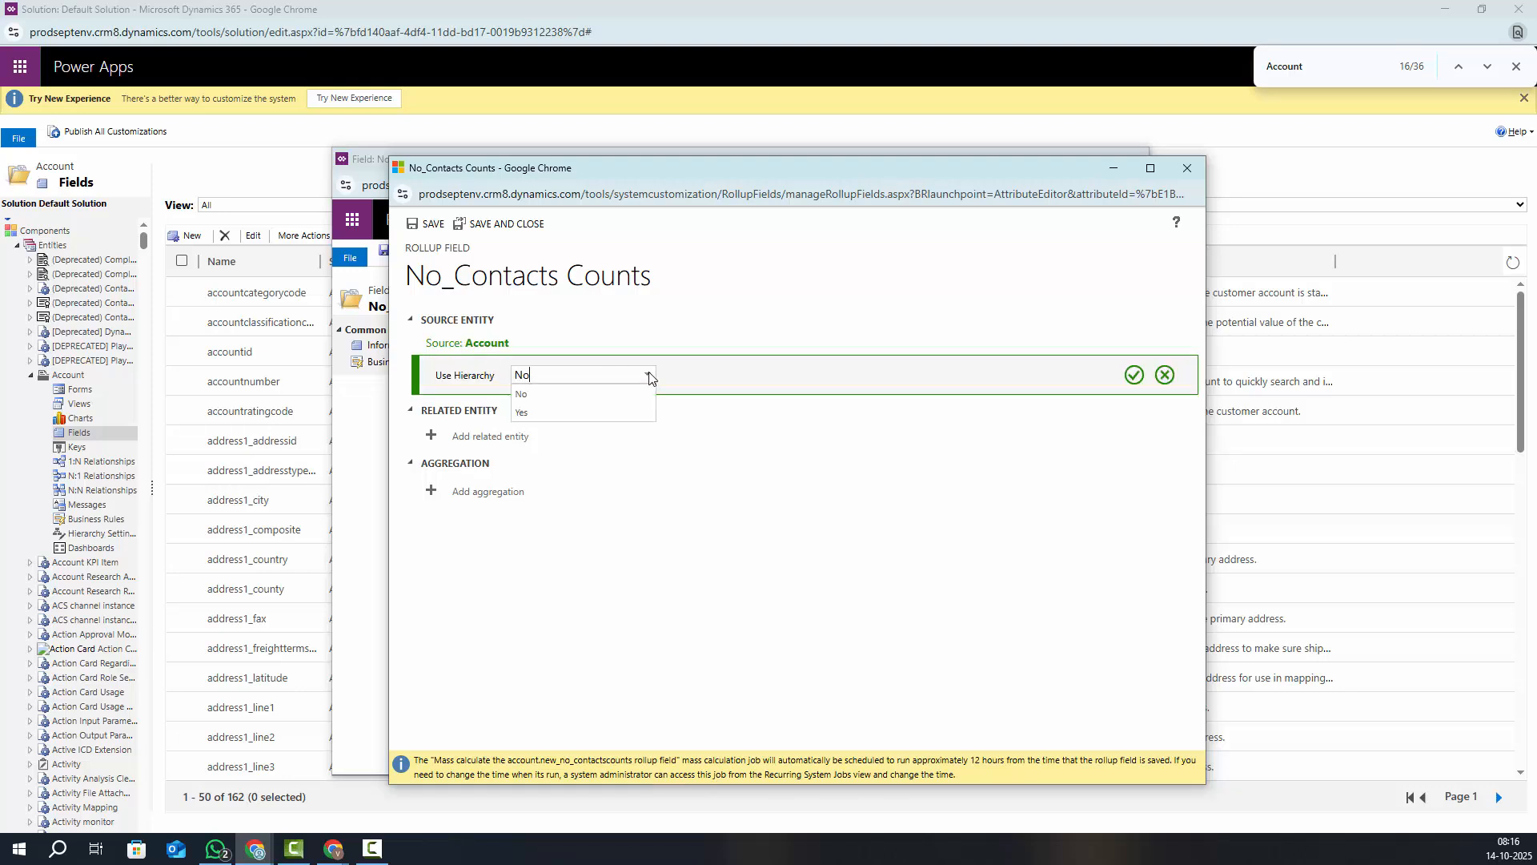
pyautogui.click(747, 302)
pyautogui.click(1165, 376)
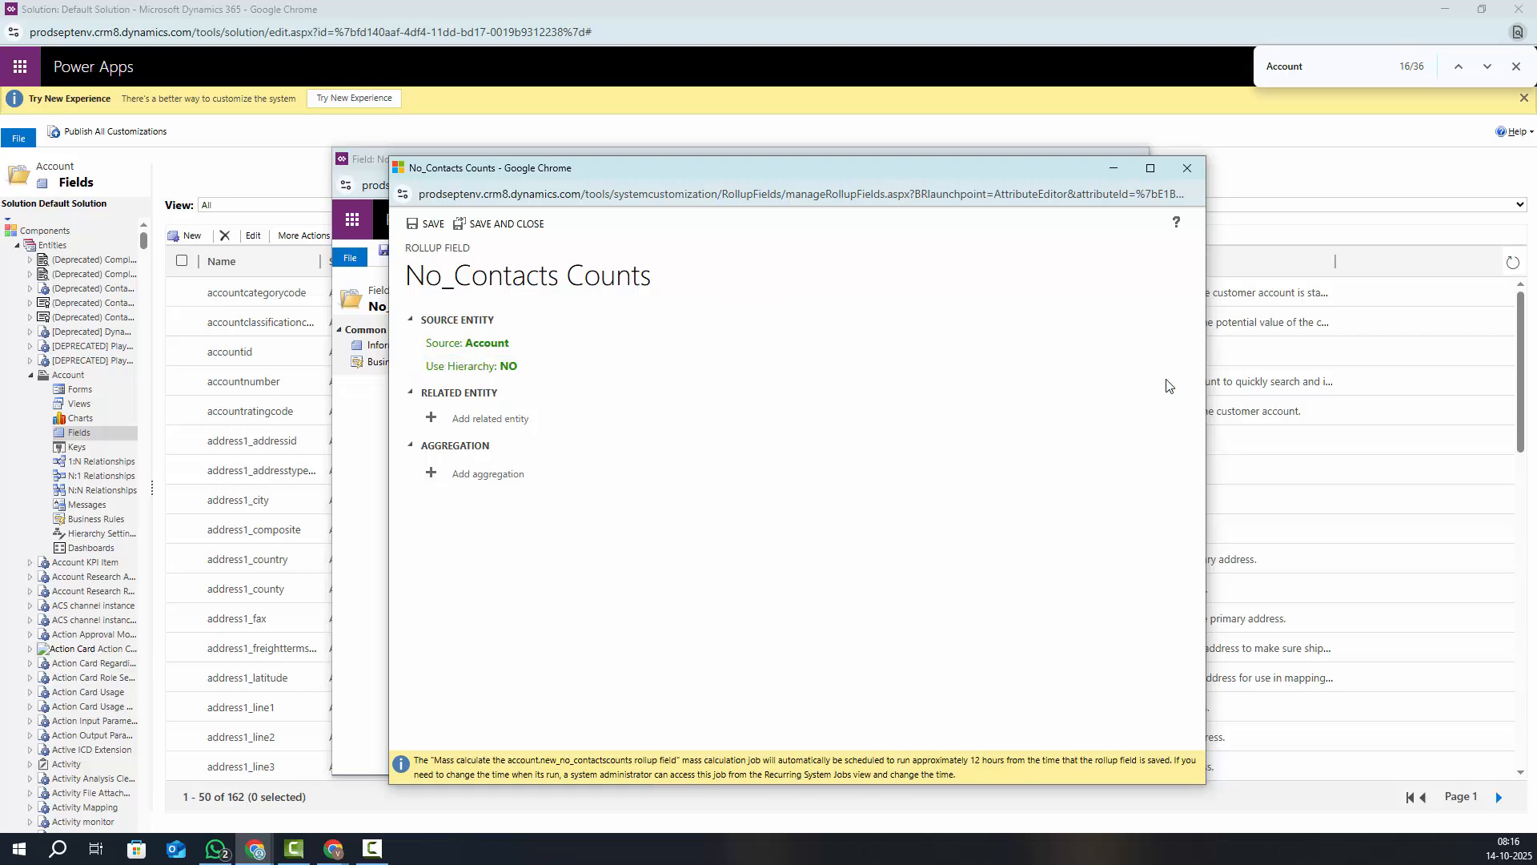
# Add Contacts (Company Name) as the rollup's related entity
pyautogui.click(480, 426)
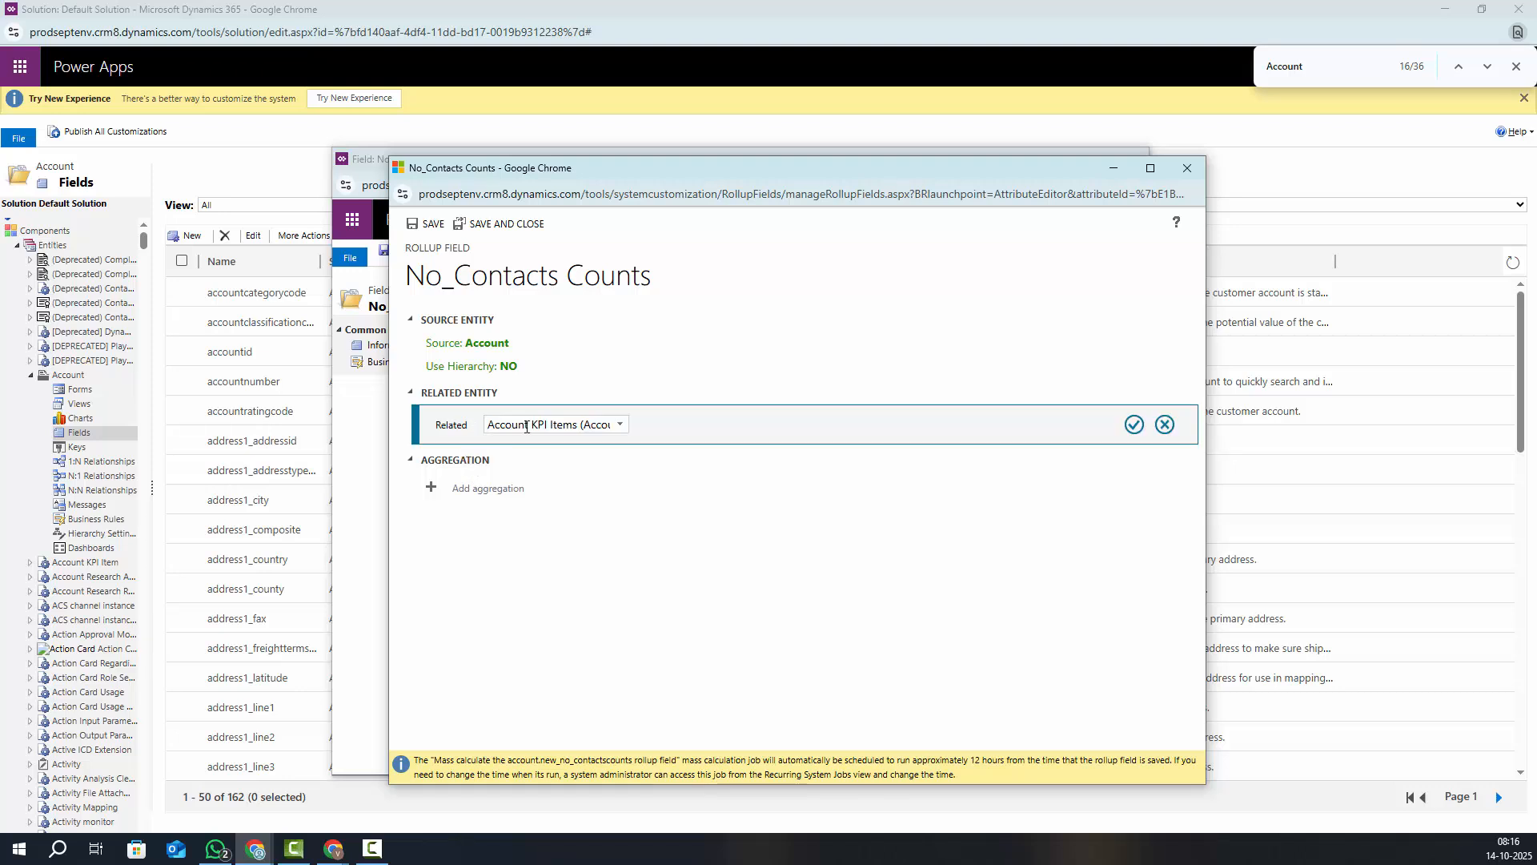
pyautogui.click(619, 427)
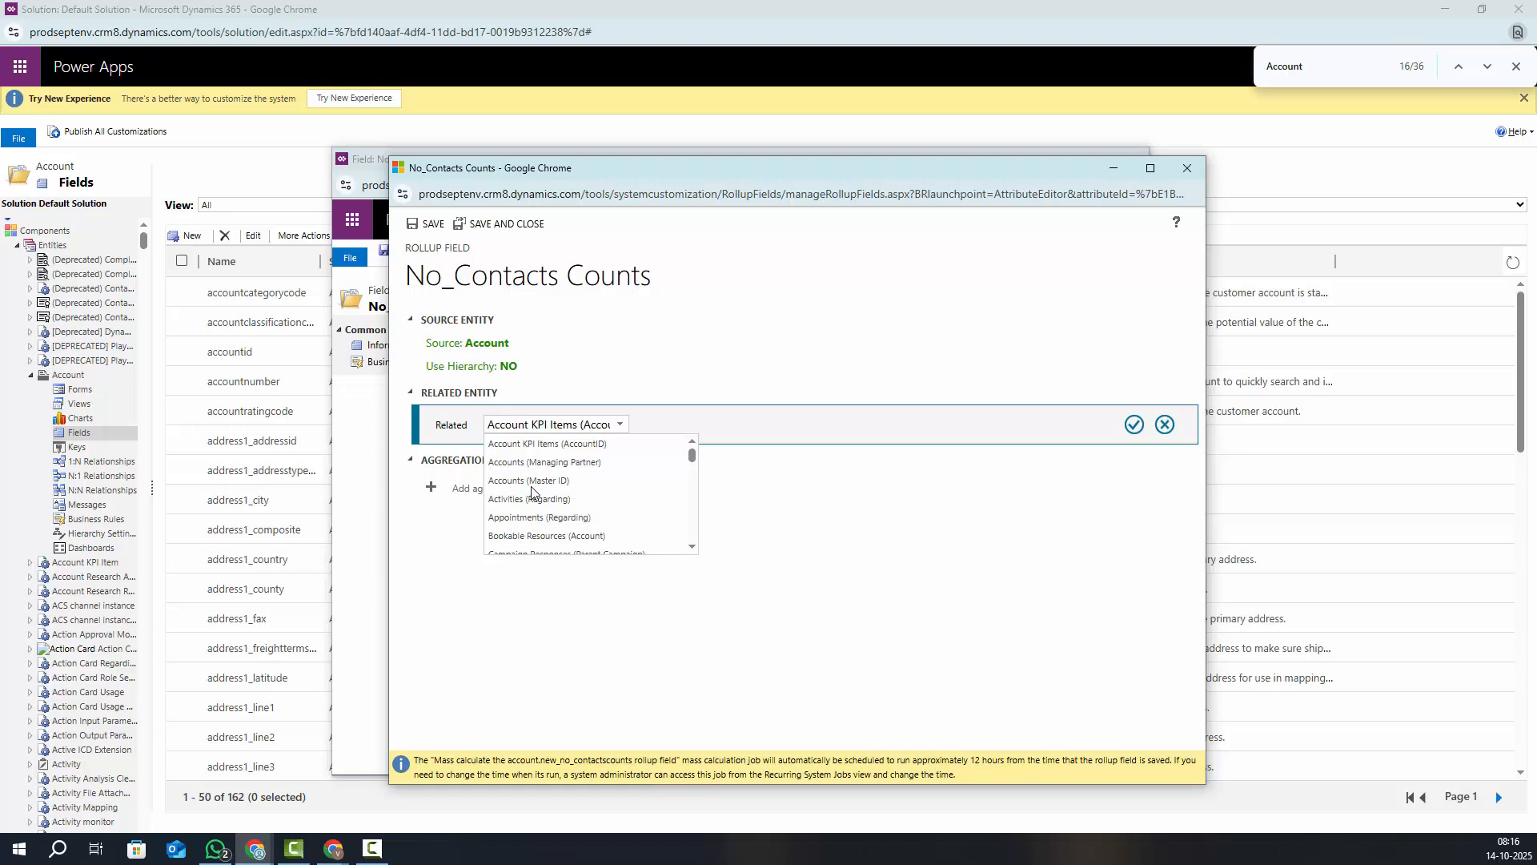
pyautogui.scroll(-2, 694, 553)
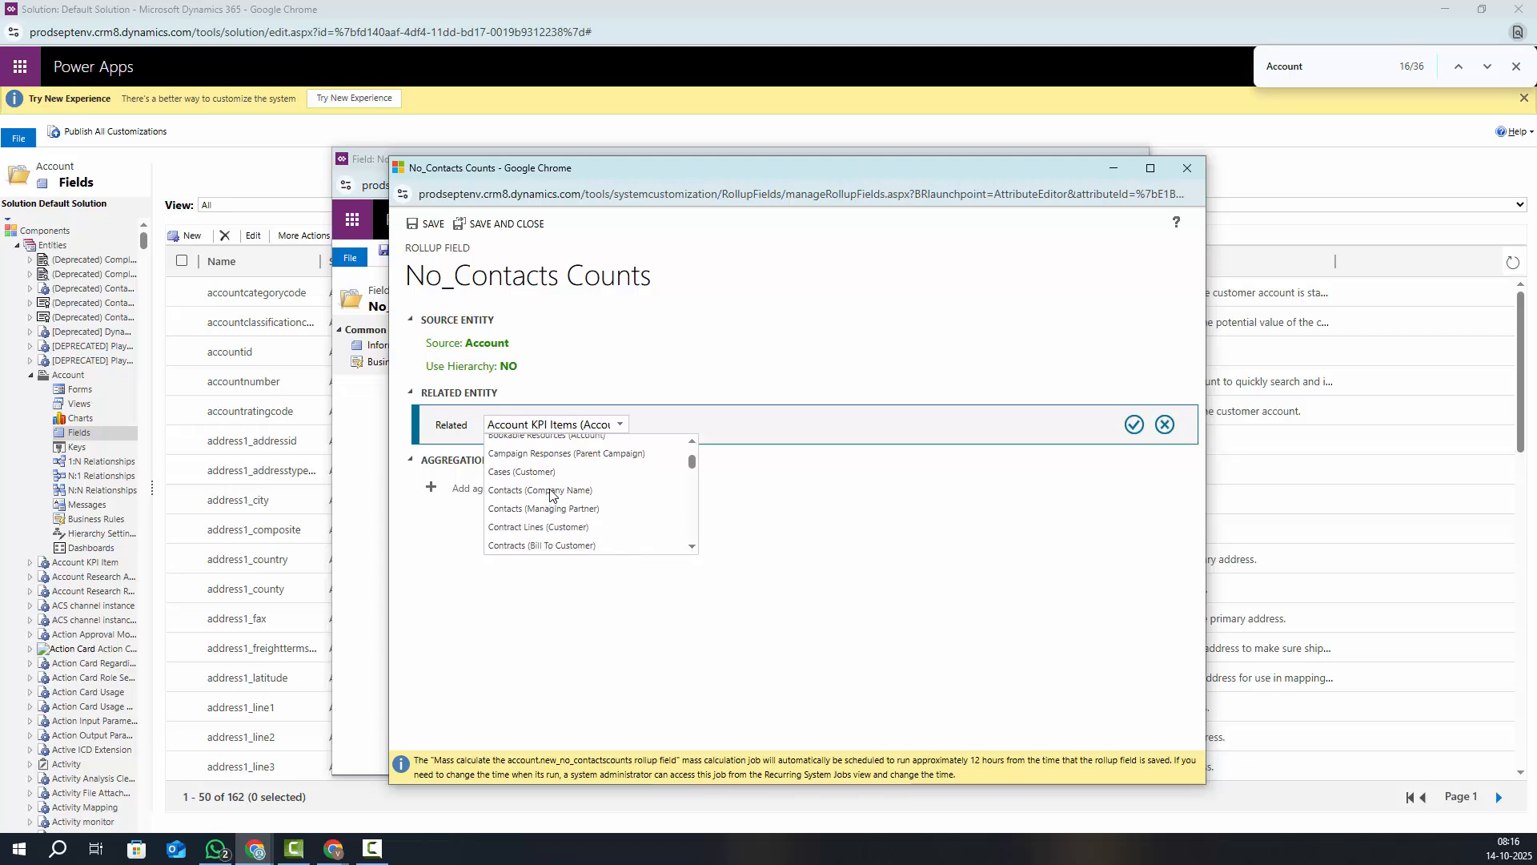
pyautogui.click(550, 490)
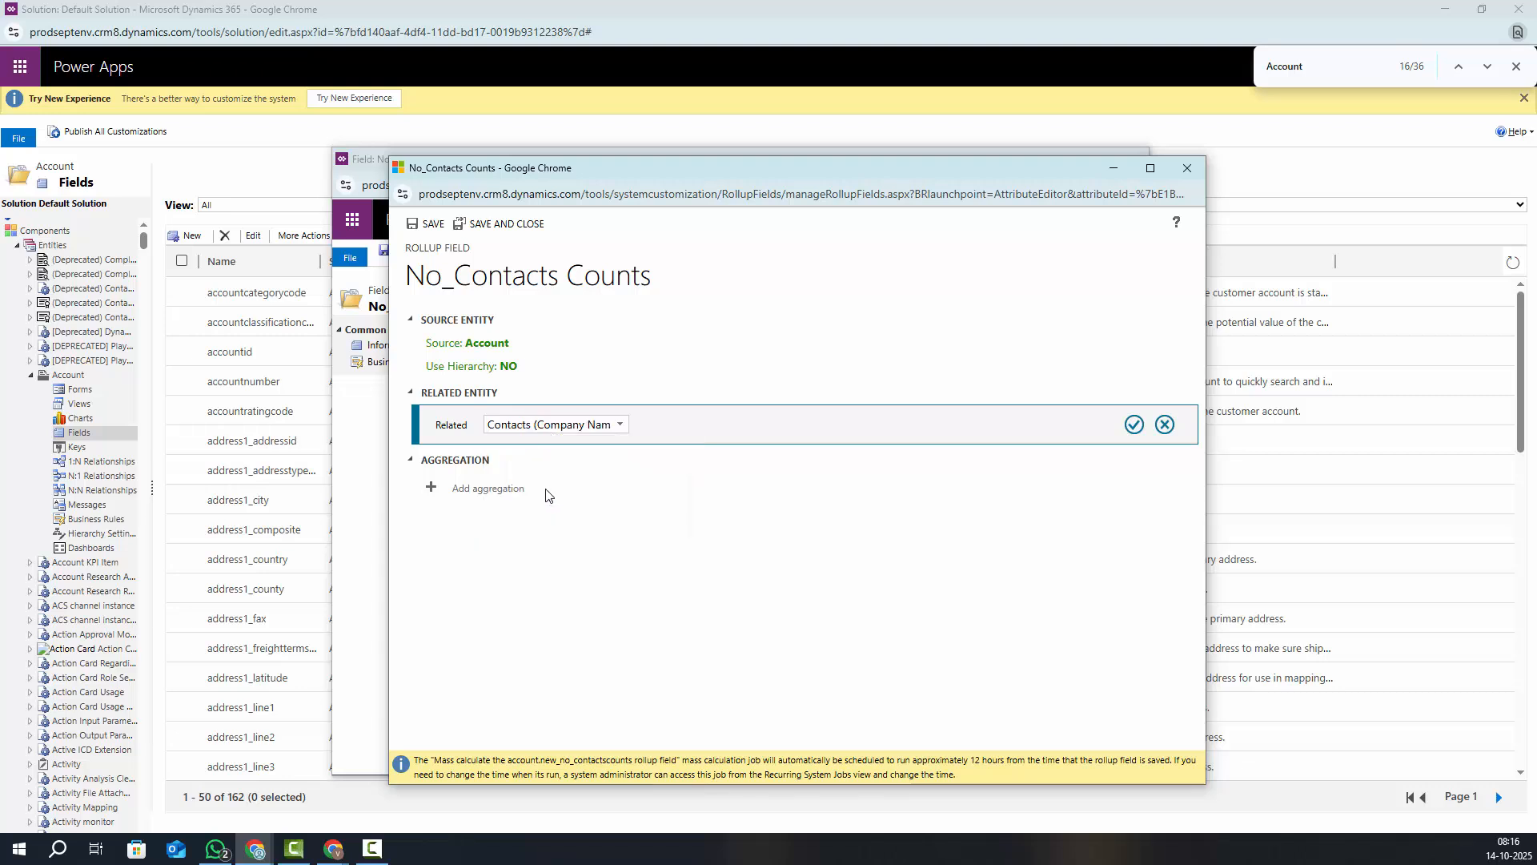
pyautogui.click(1133, 426)
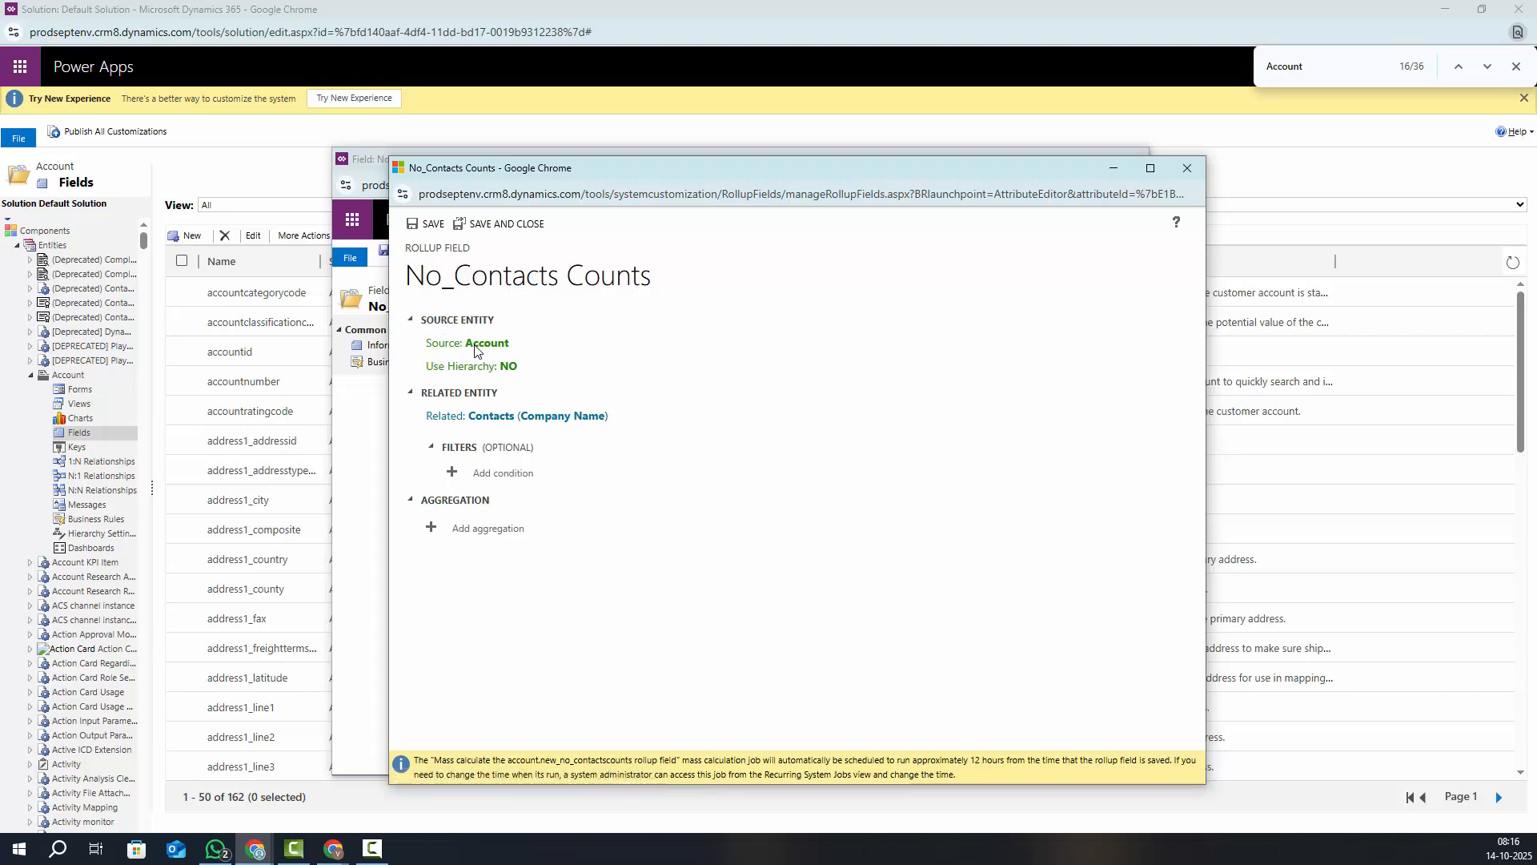
pyautogui.moveTo(495, 423)
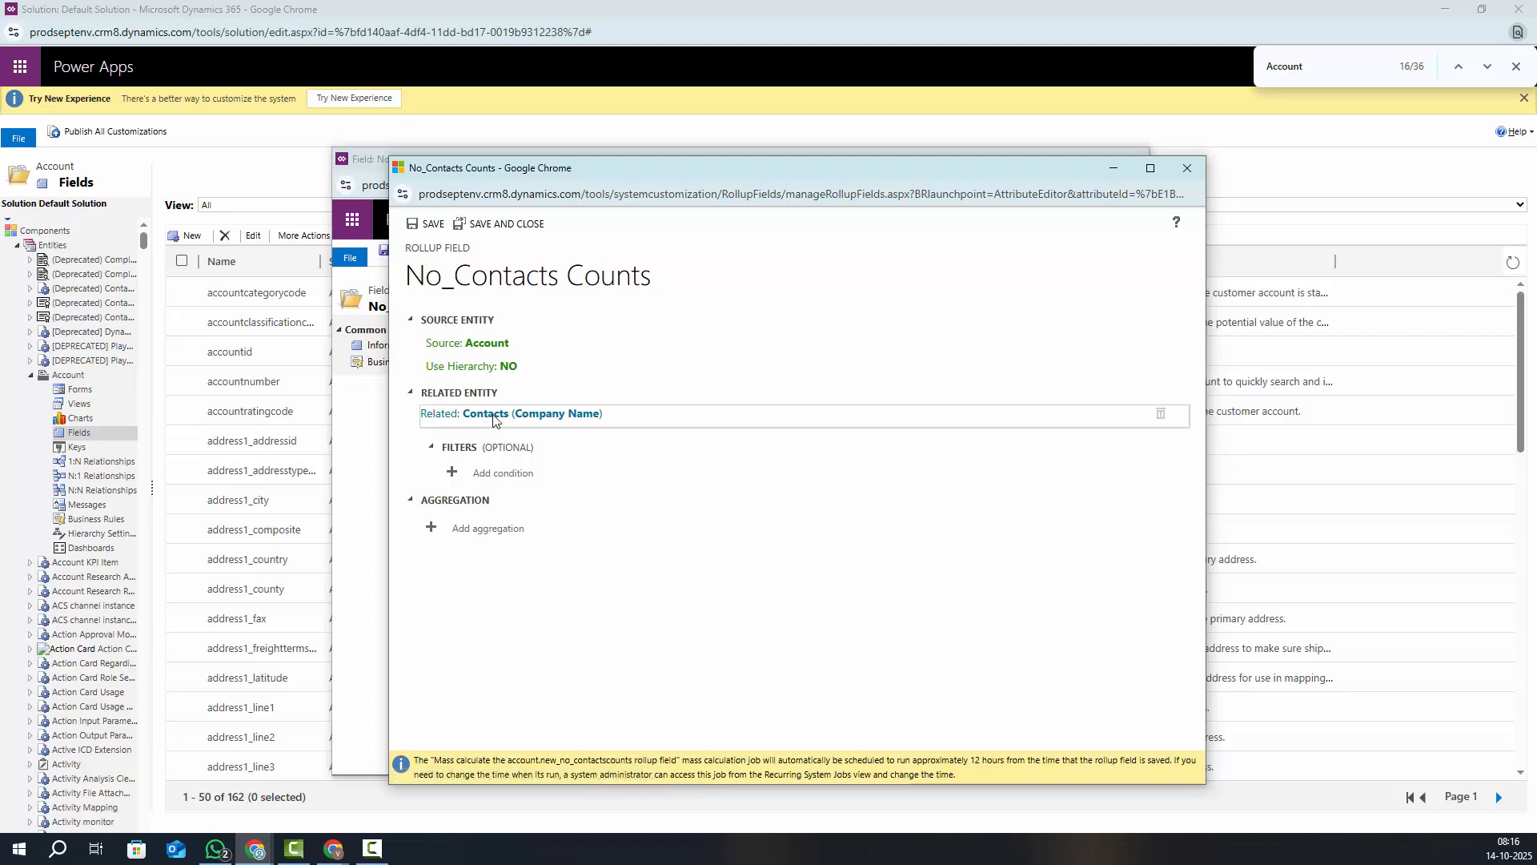
# Make the No_Contacts Counts rollup aggregate COUNT of Contact, then save and close the definition
pyautogui.click(430, 529)
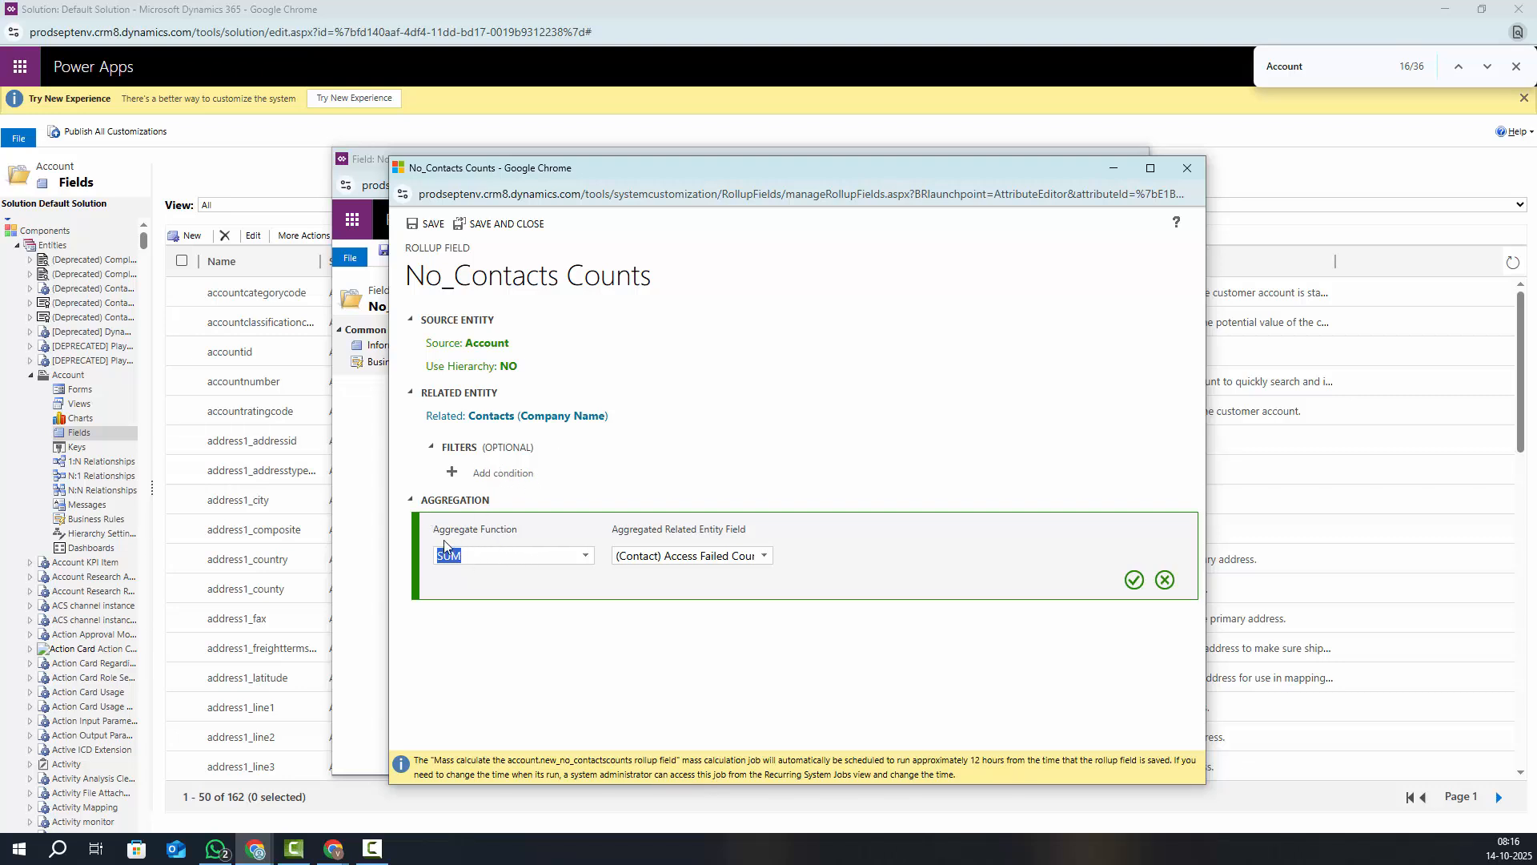
pyautogui.moveTo(434, 528); pyautogui.dragTo(524, 534)
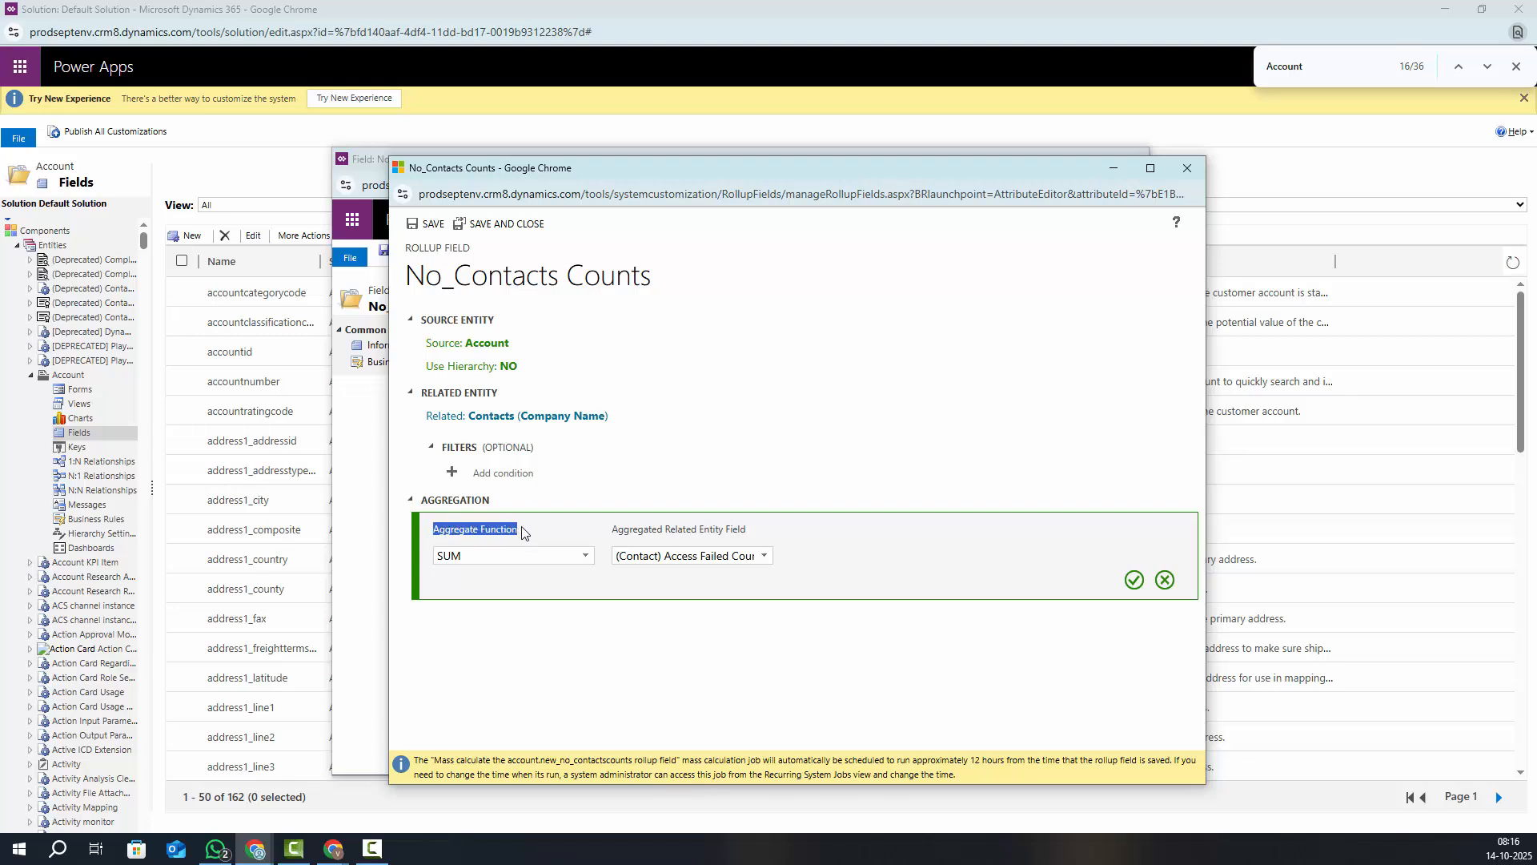
pyautogui.click(589, 556)
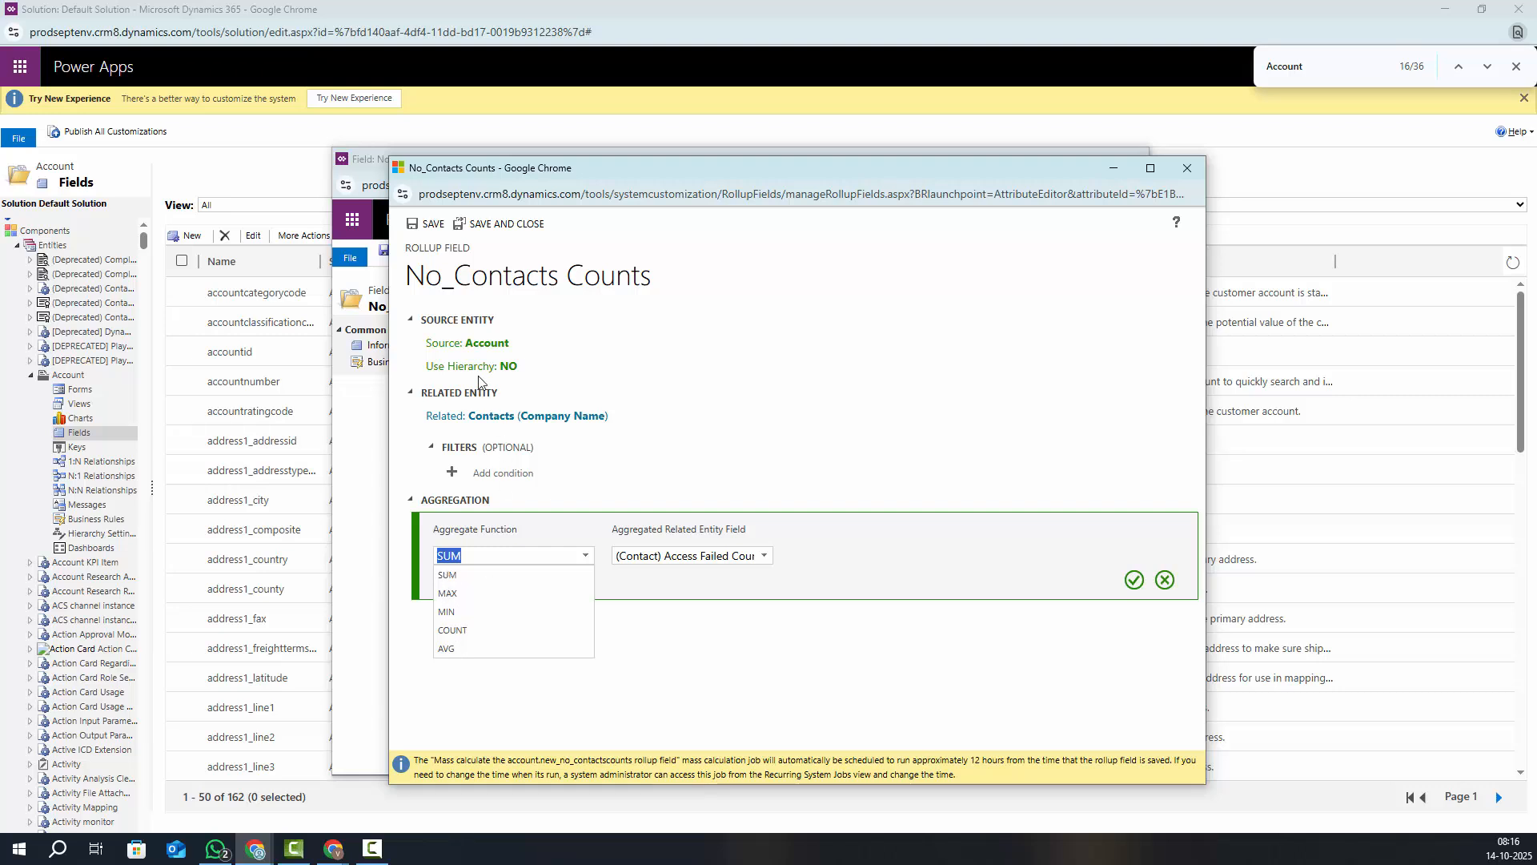
pyautogui.click(452, 631)
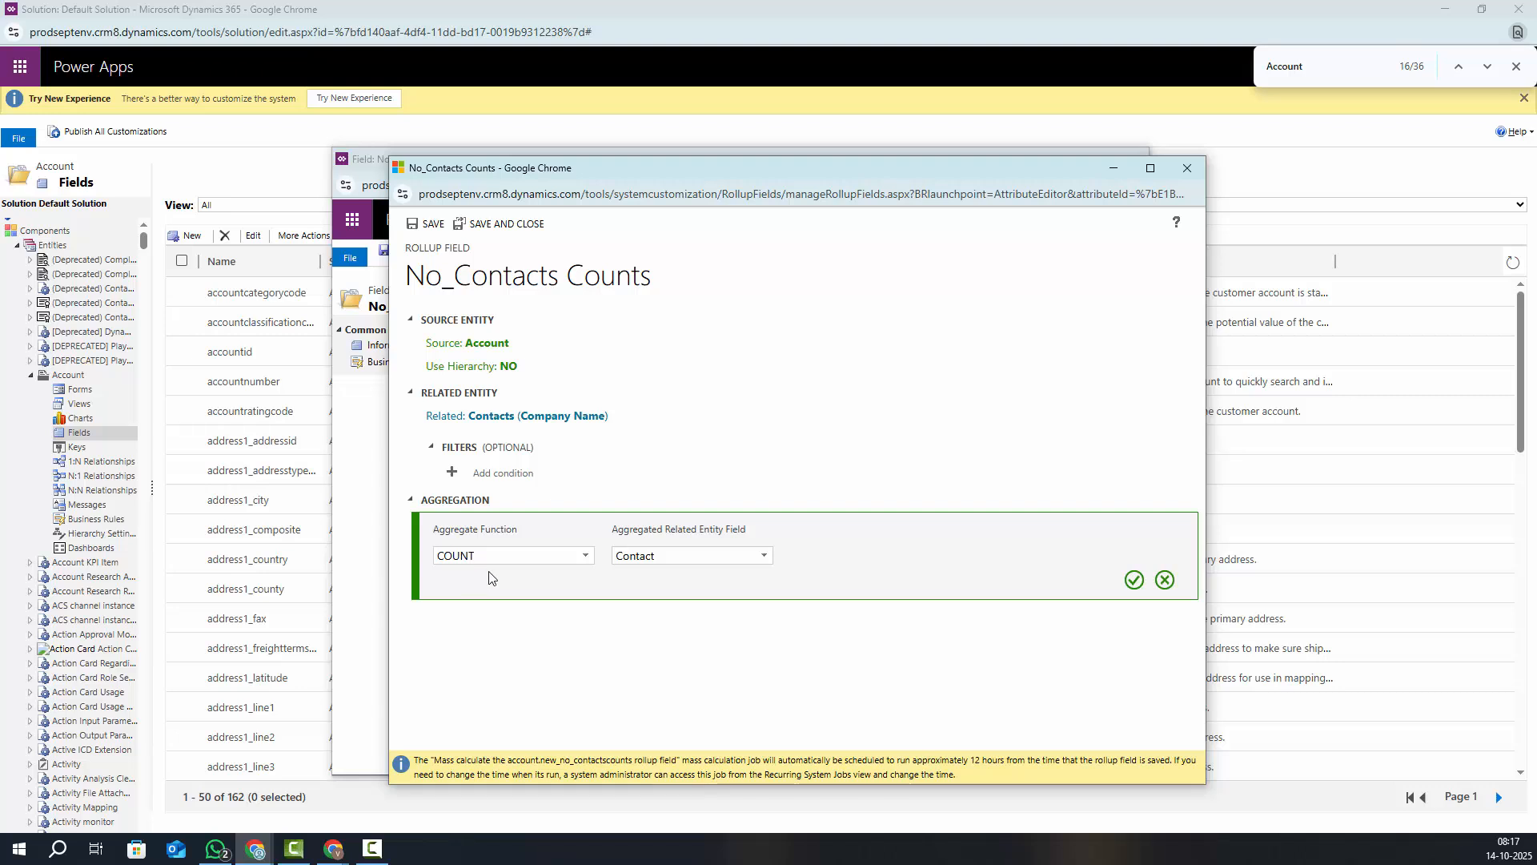
pyautogui.moveTo(657, 557); pyautogui.dragTo(606, 564)
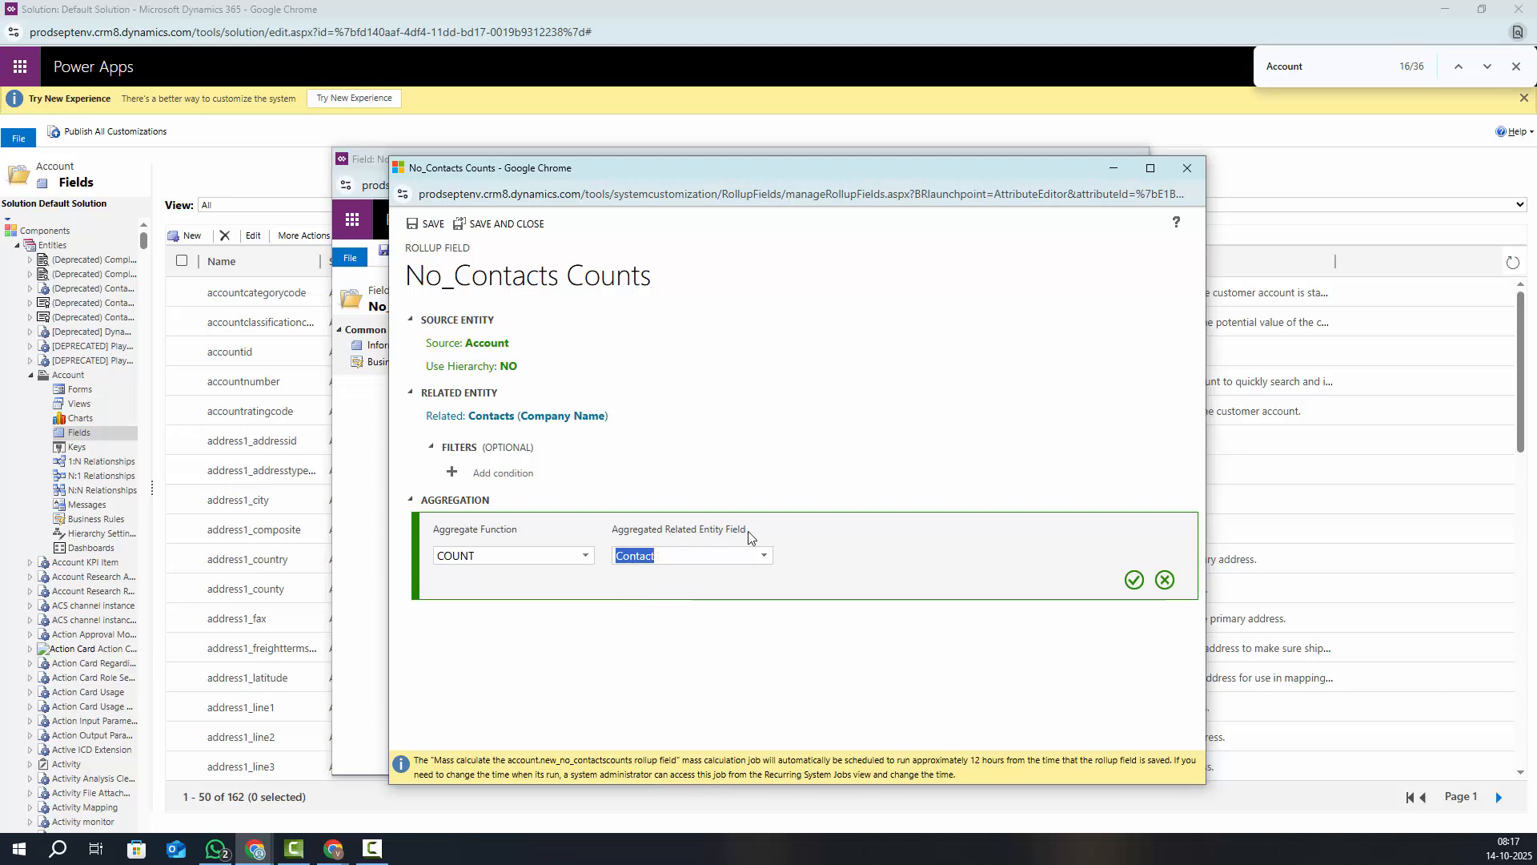
pyautogui.click(1135, 579)
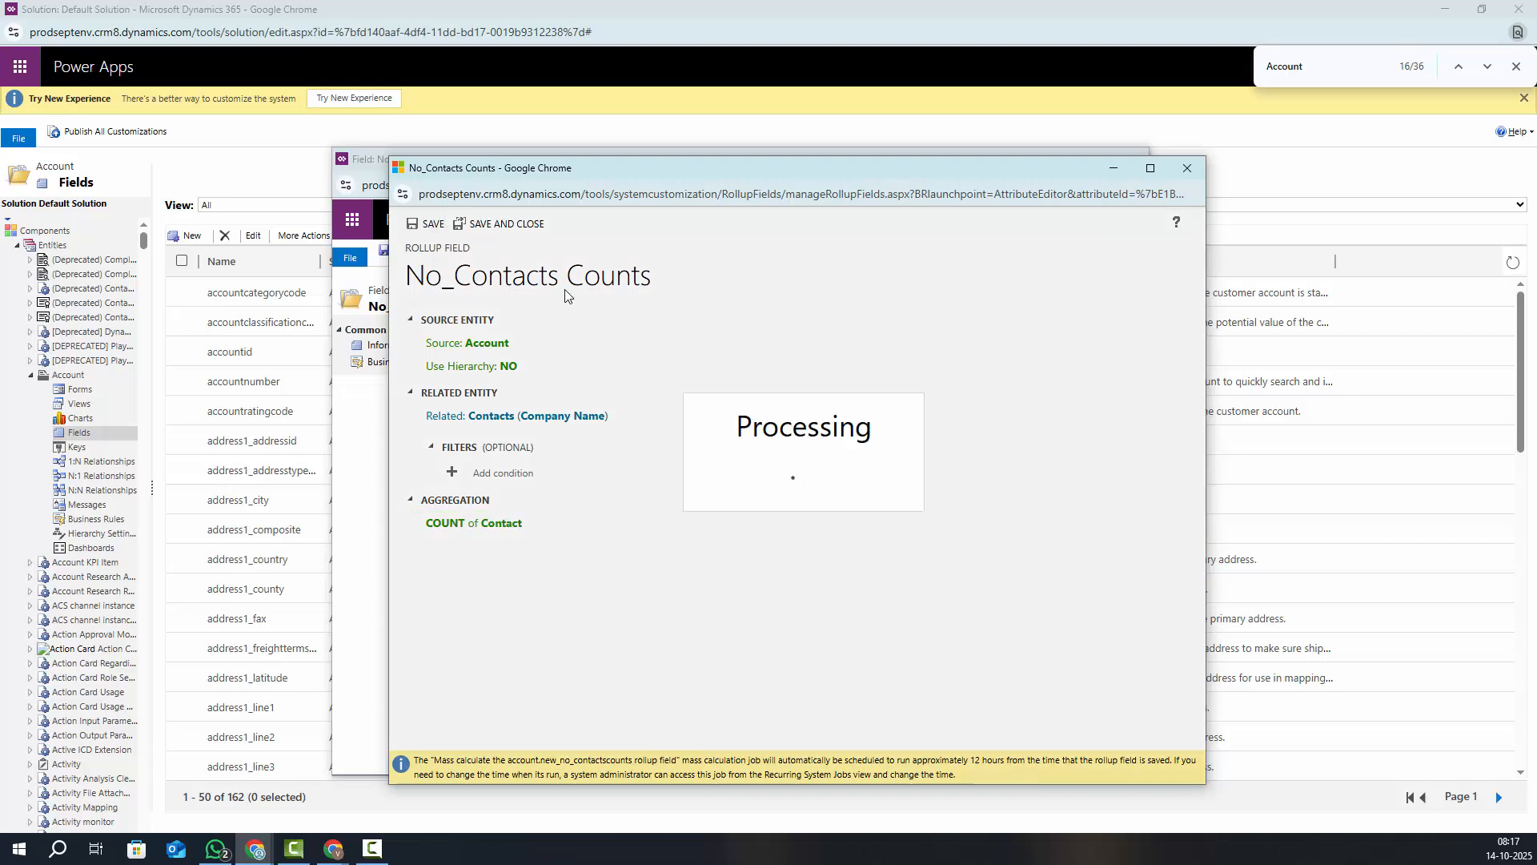
pyautogui.click(433, 228)
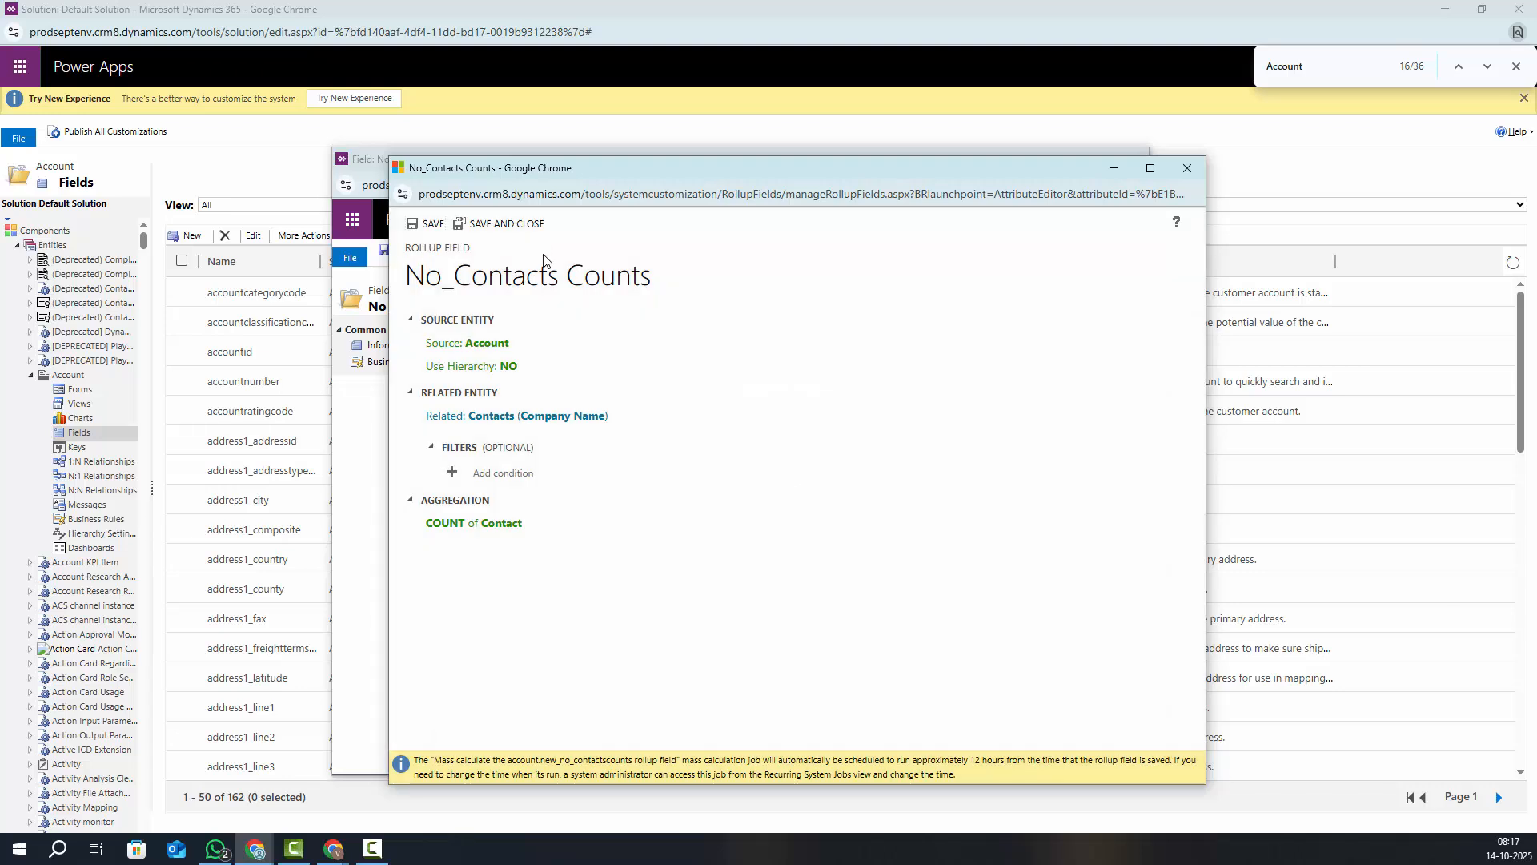
pyautogui.click(509, 231)
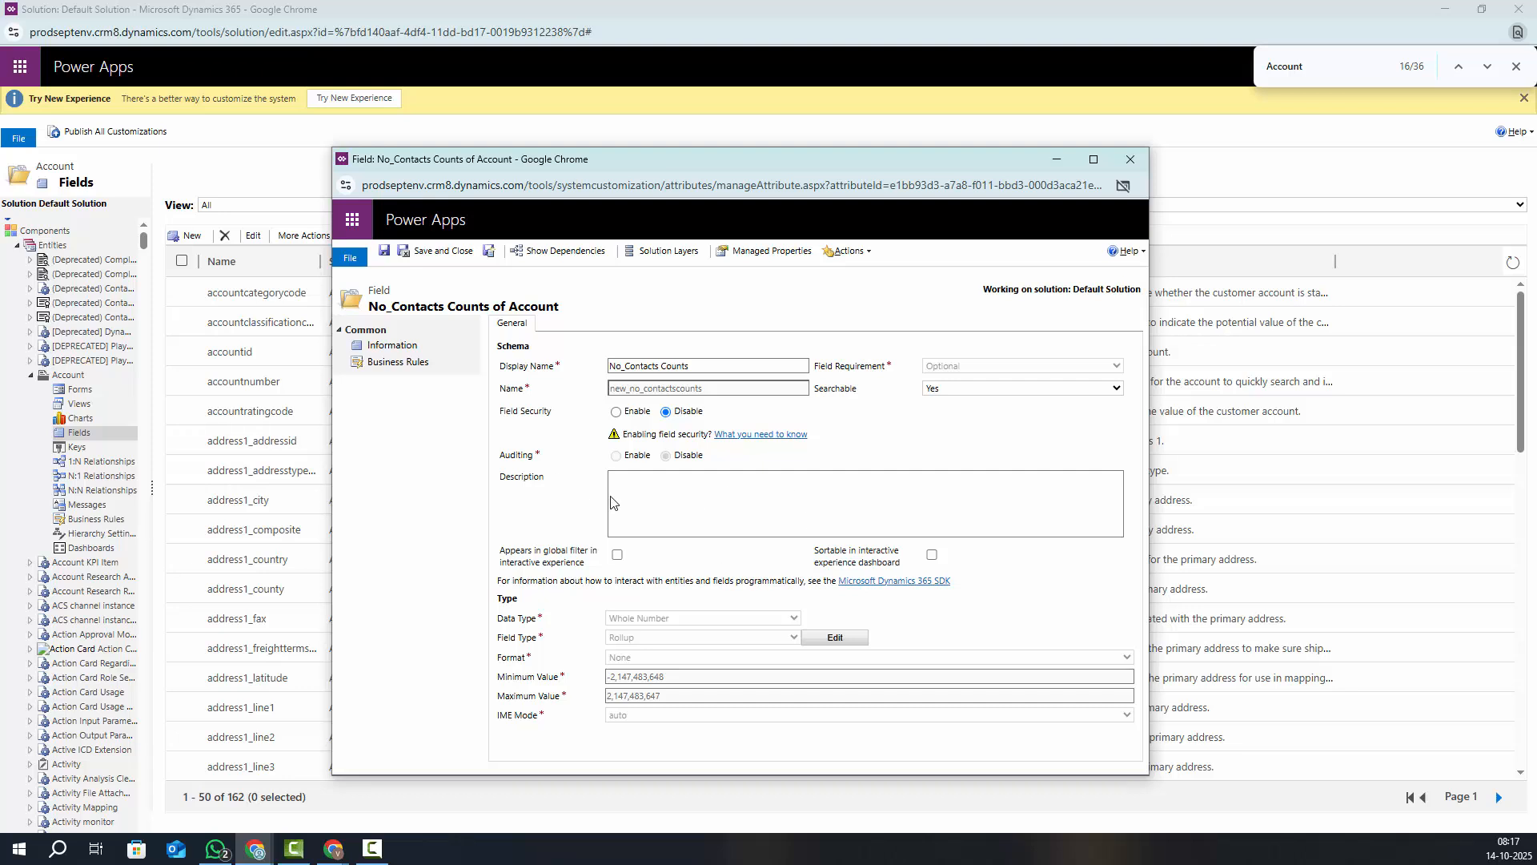
# Save and close the field, then open the main Account form from Account's forms list
pyautogui.click(439, 252)
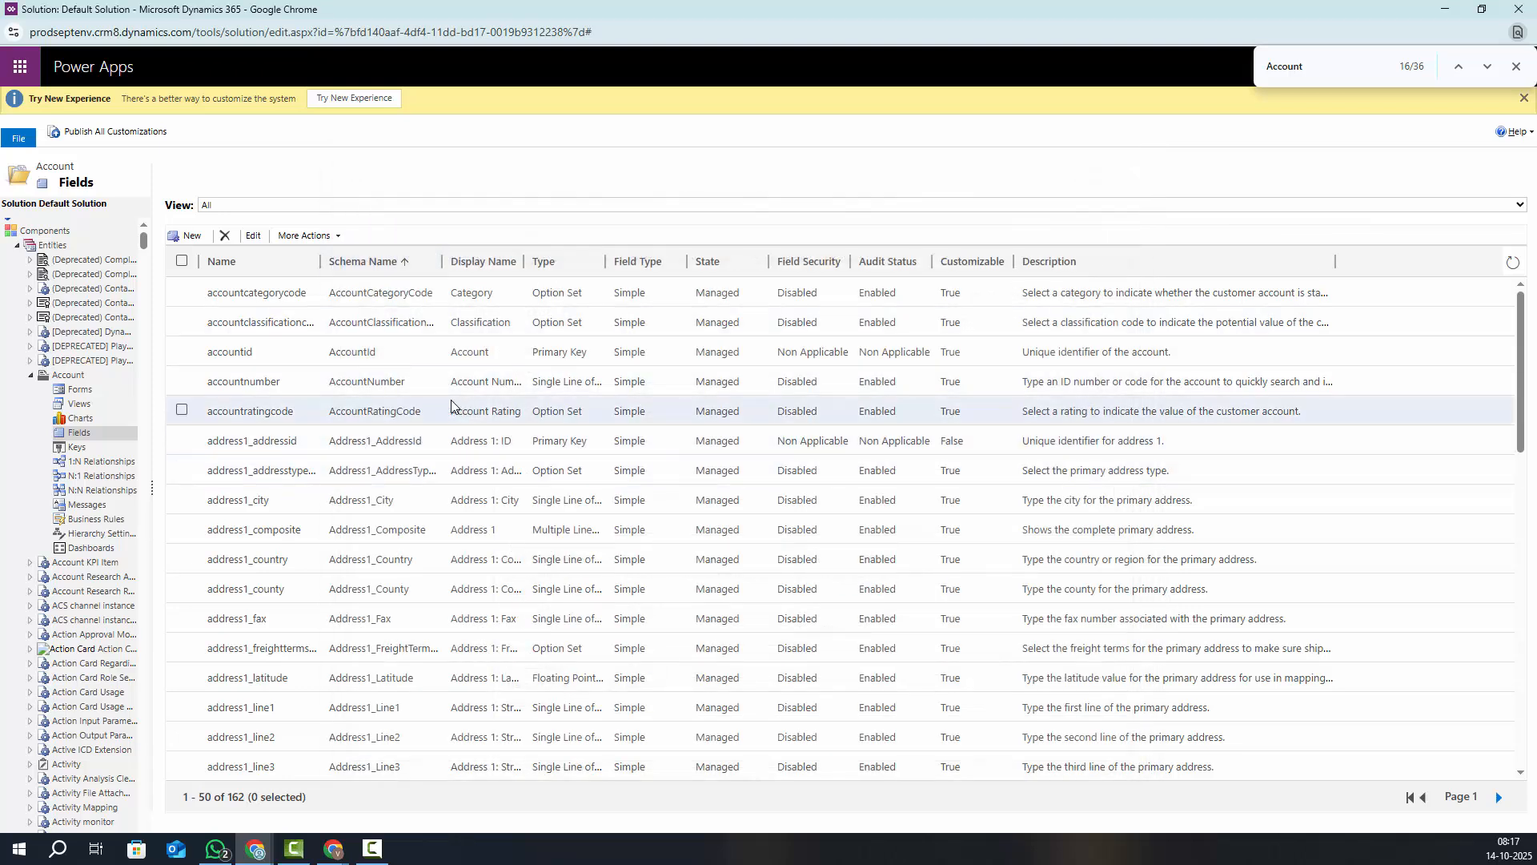
pyautogui.click(80, 391)
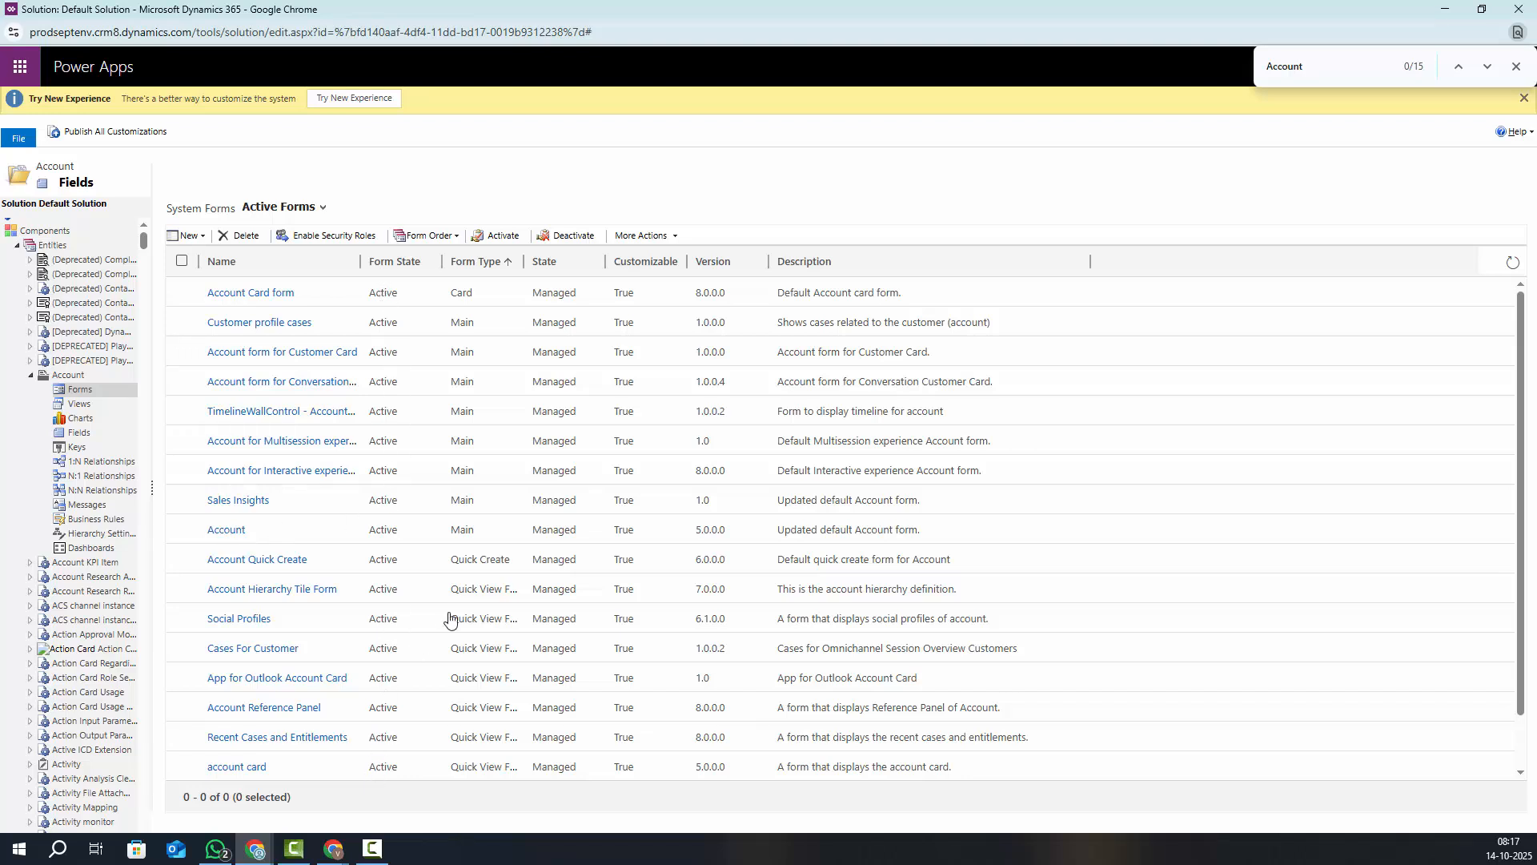
pyautogui.scroll(-1, 449, 618)
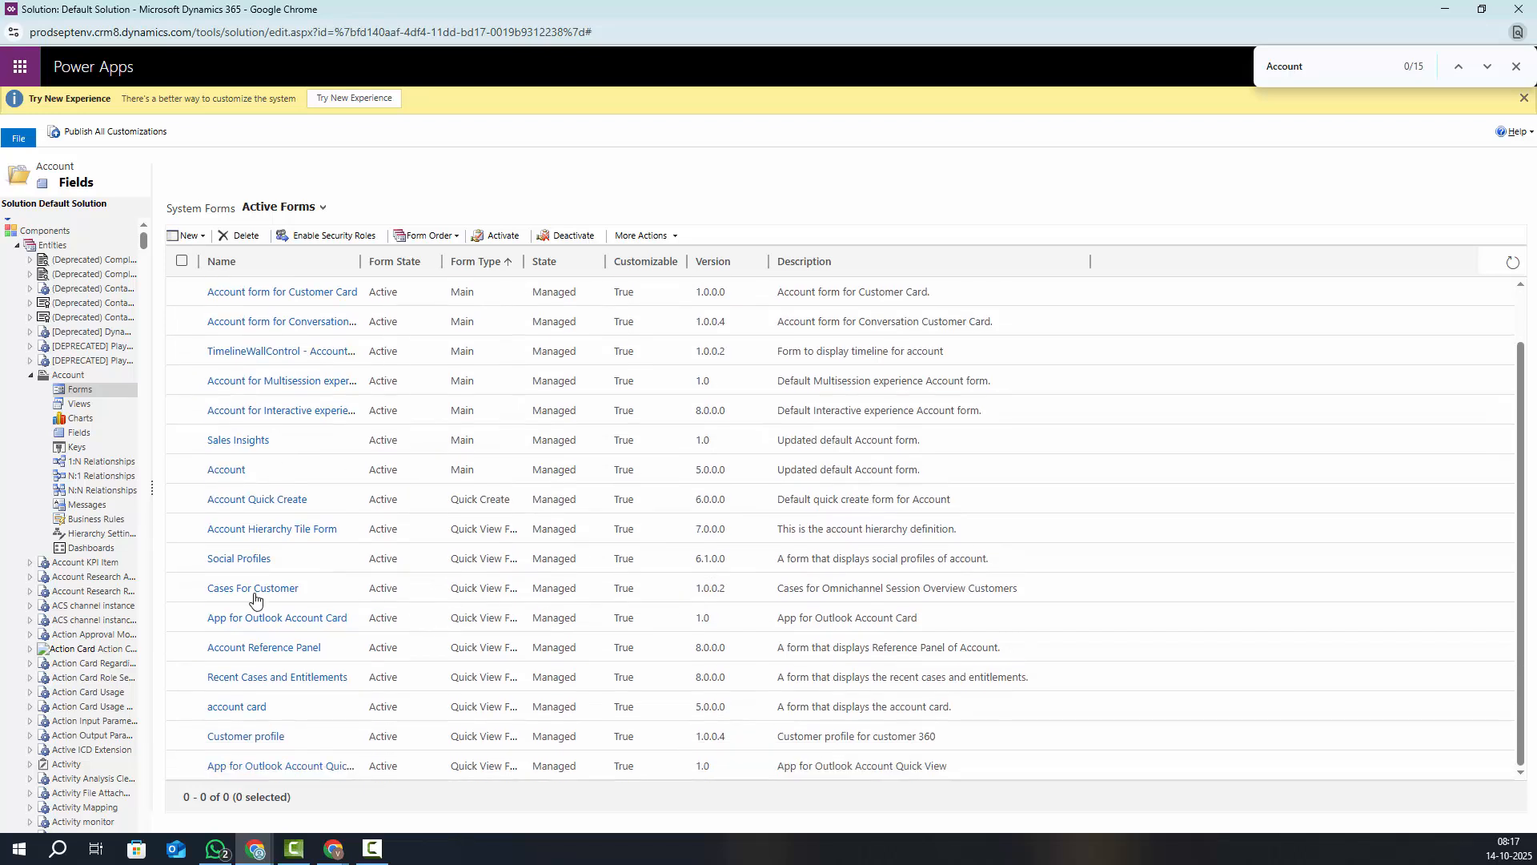
pyautogui.scroll(1, 254, 596)
pyautogui.click(240, 561)
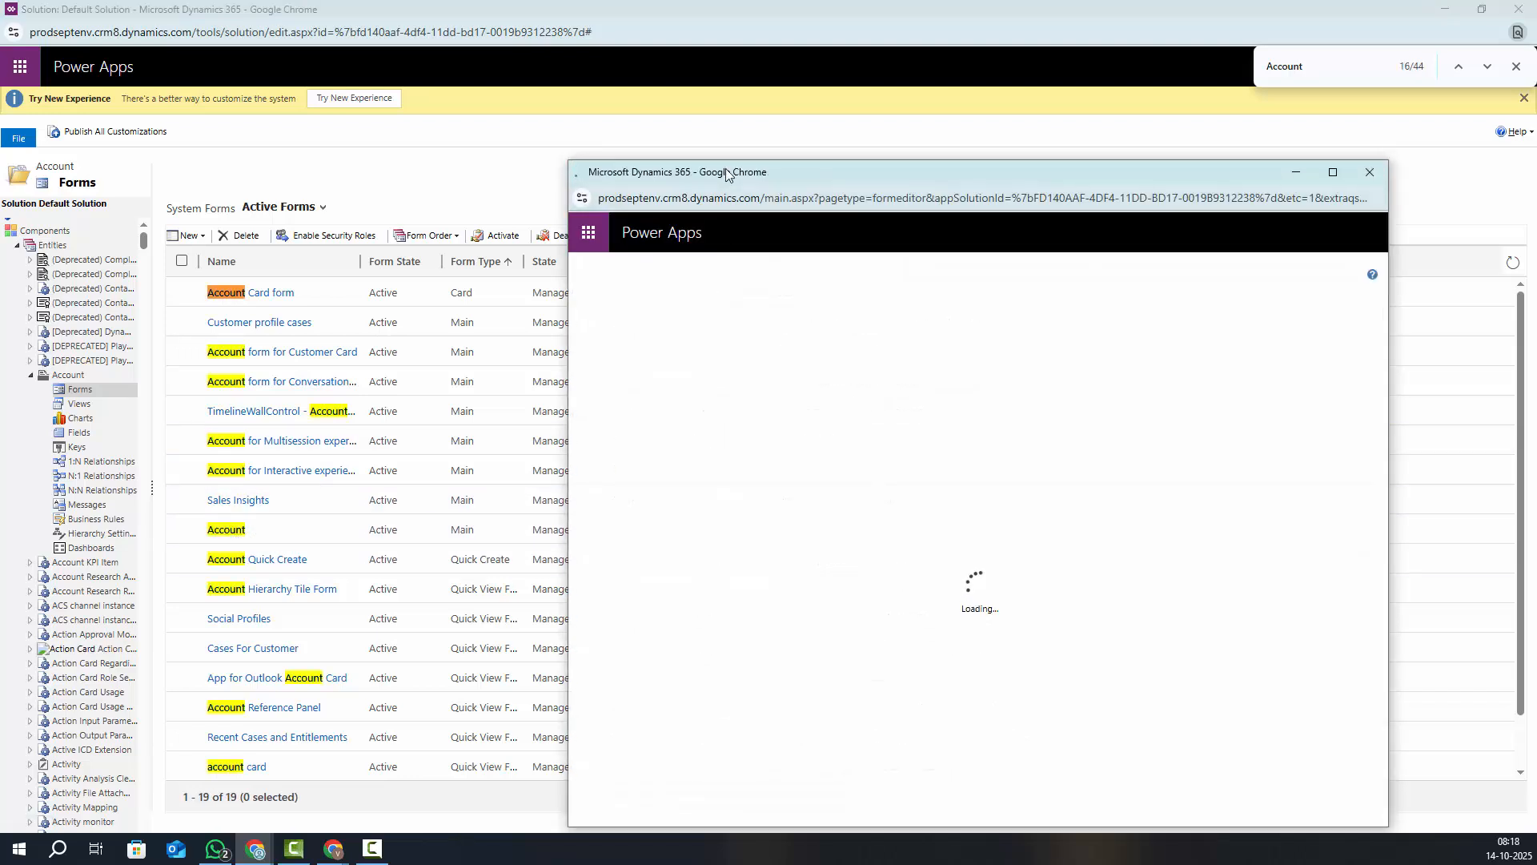
# Bring the Account form editor window forward and maximize it
pyautogui.click(563, 158)
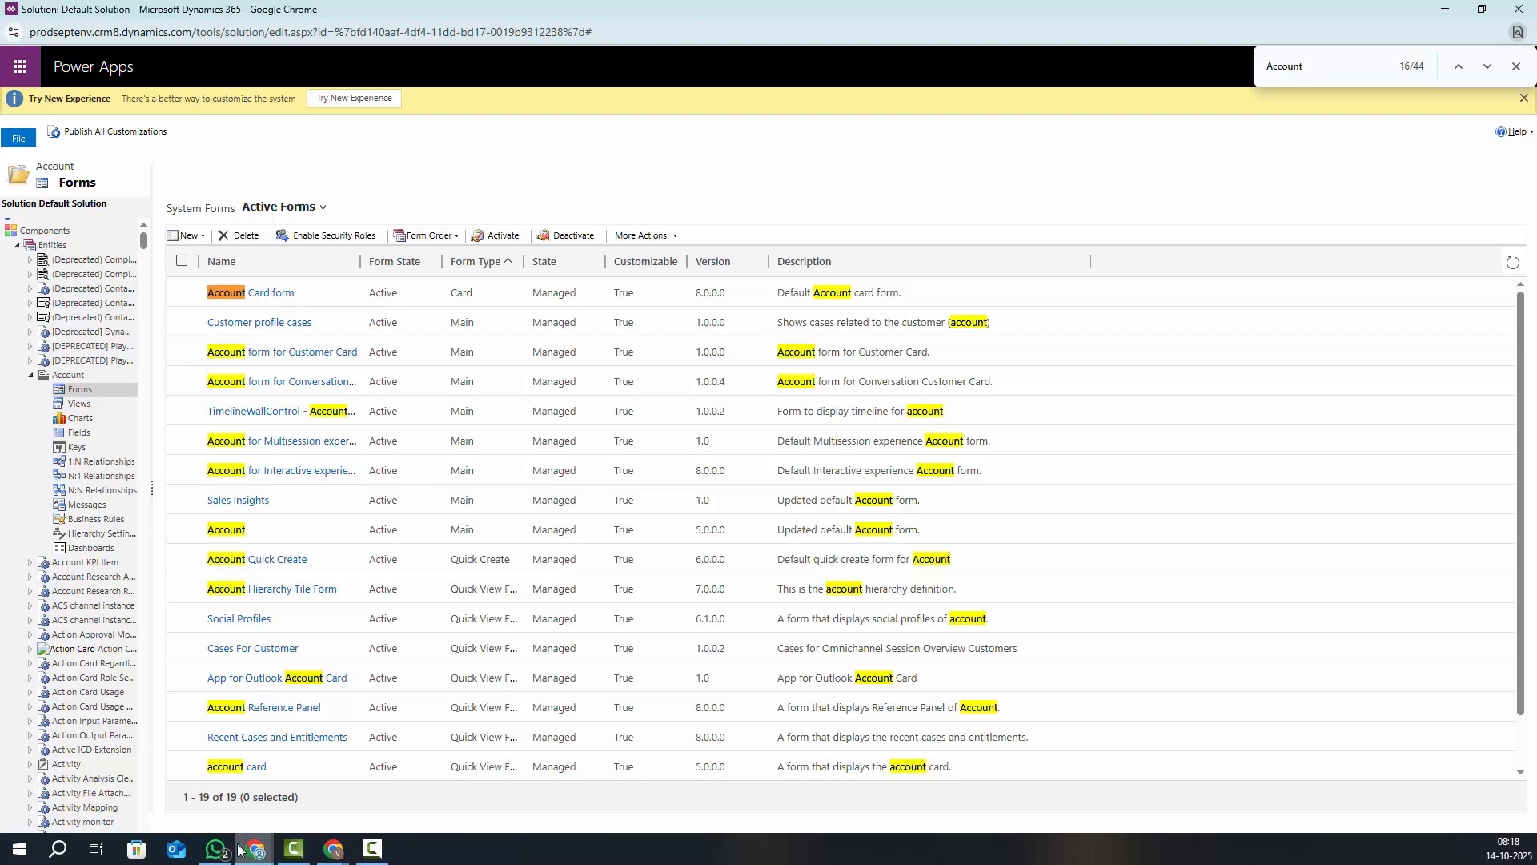
pyautogui.moveTo(255, 847)
pyautogui.click(559, 756)
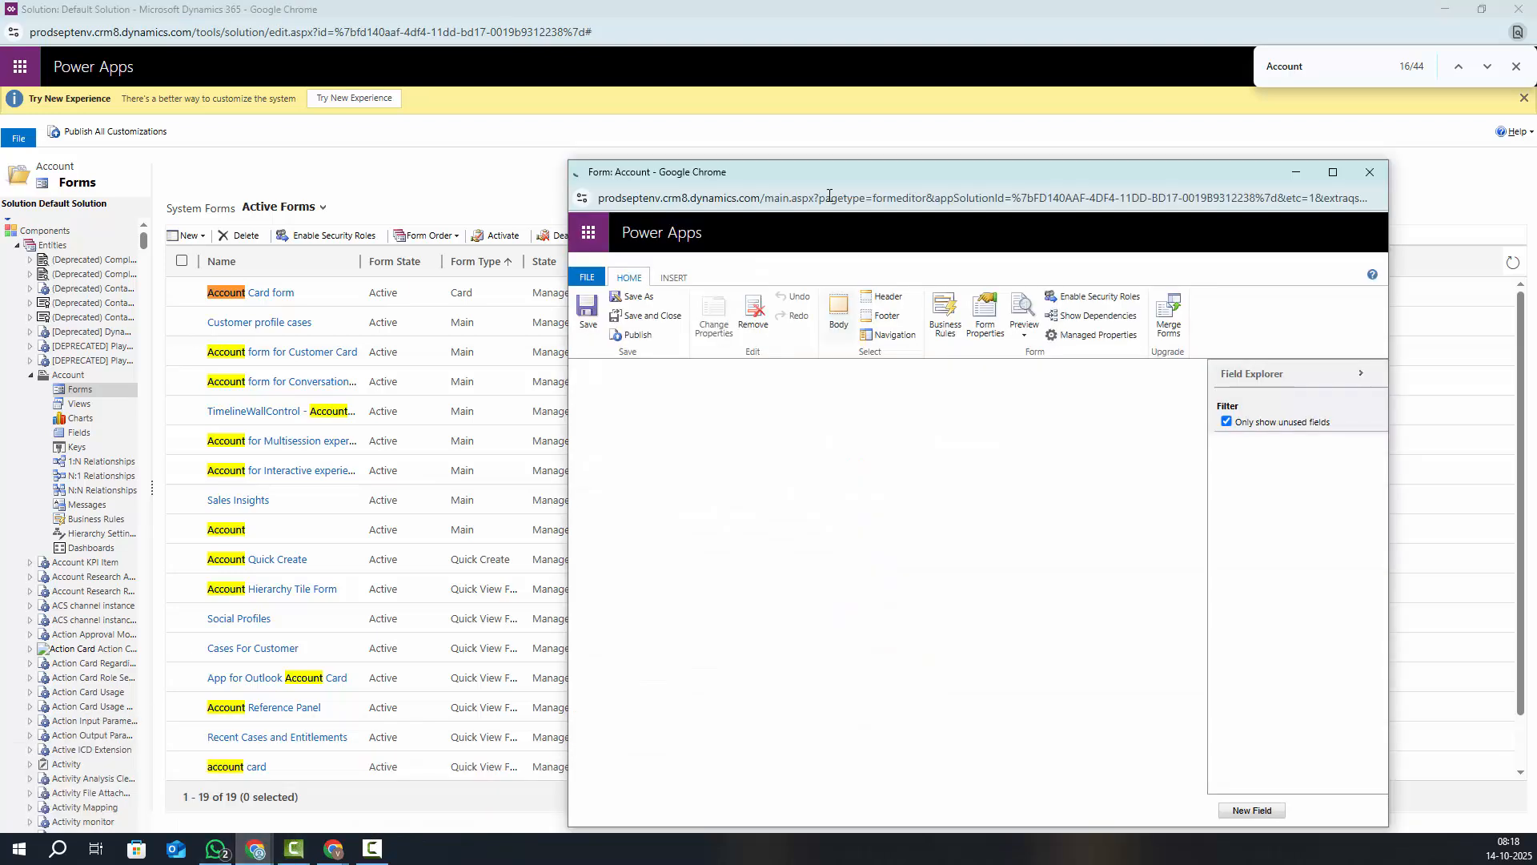
pyautogui.moveTo(958, 177); pyautogui.dragTo(714, 121)
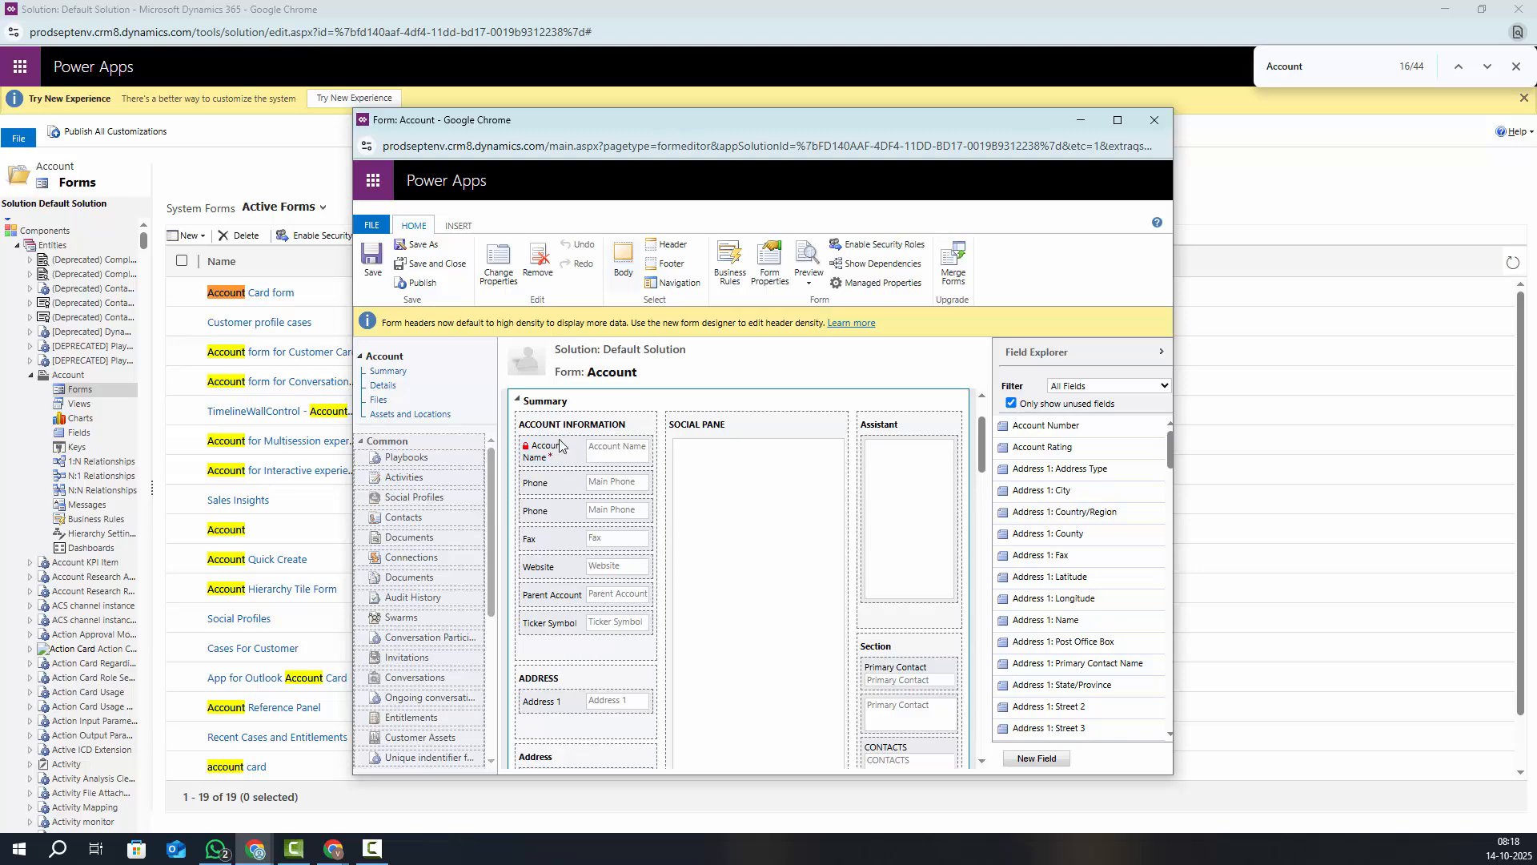
pyautogui.click(1117, 120)
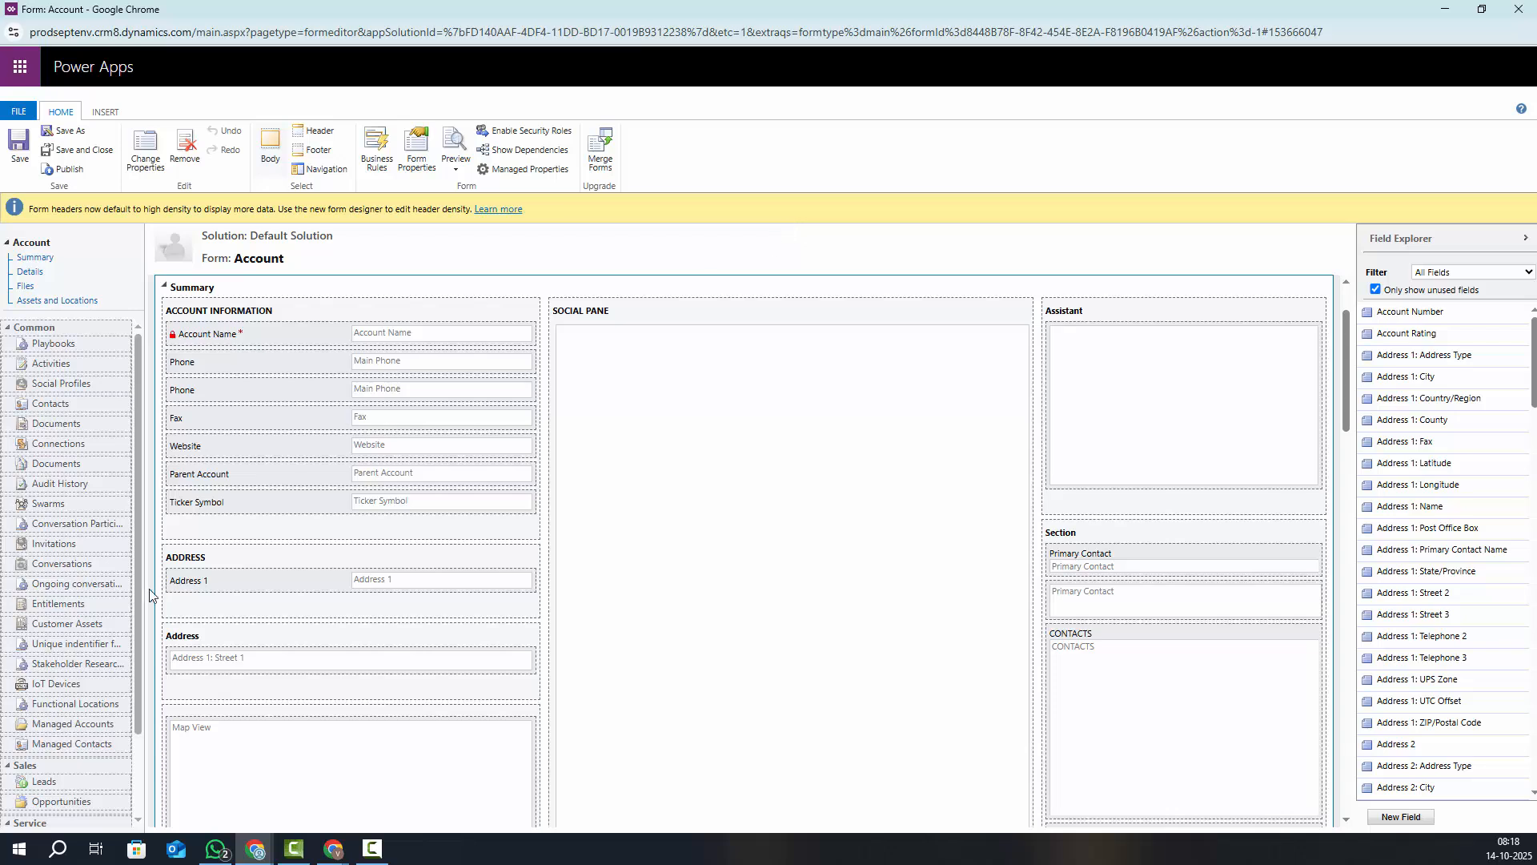
# Filter Field Explorer to Custom Fields and place No_Contacts Counts below Ticker Symbol
pyautogui.click(1443, 273)
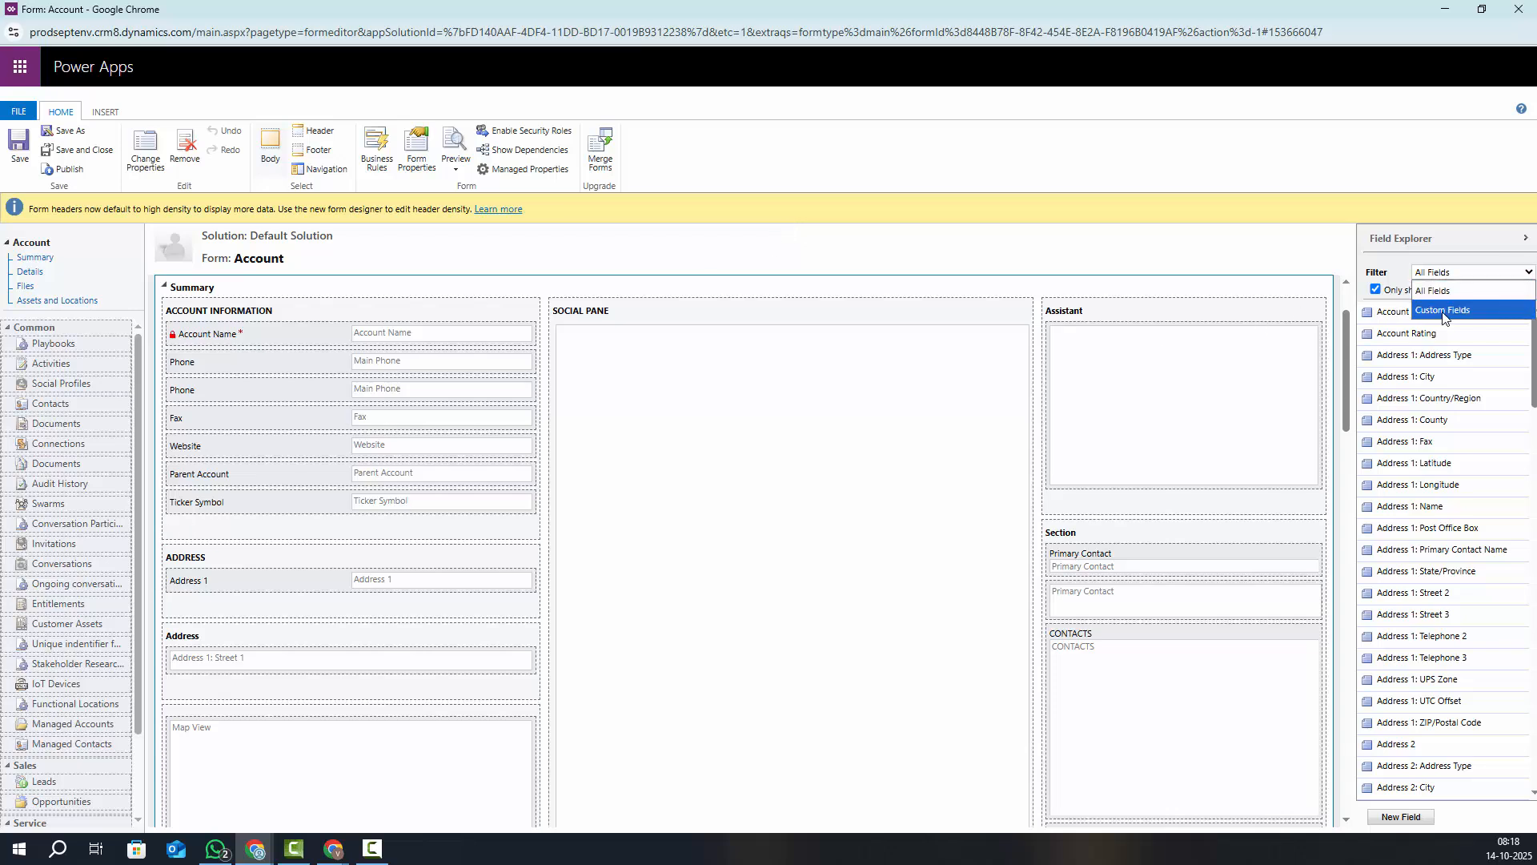
pyautogui.click(1444, 312)
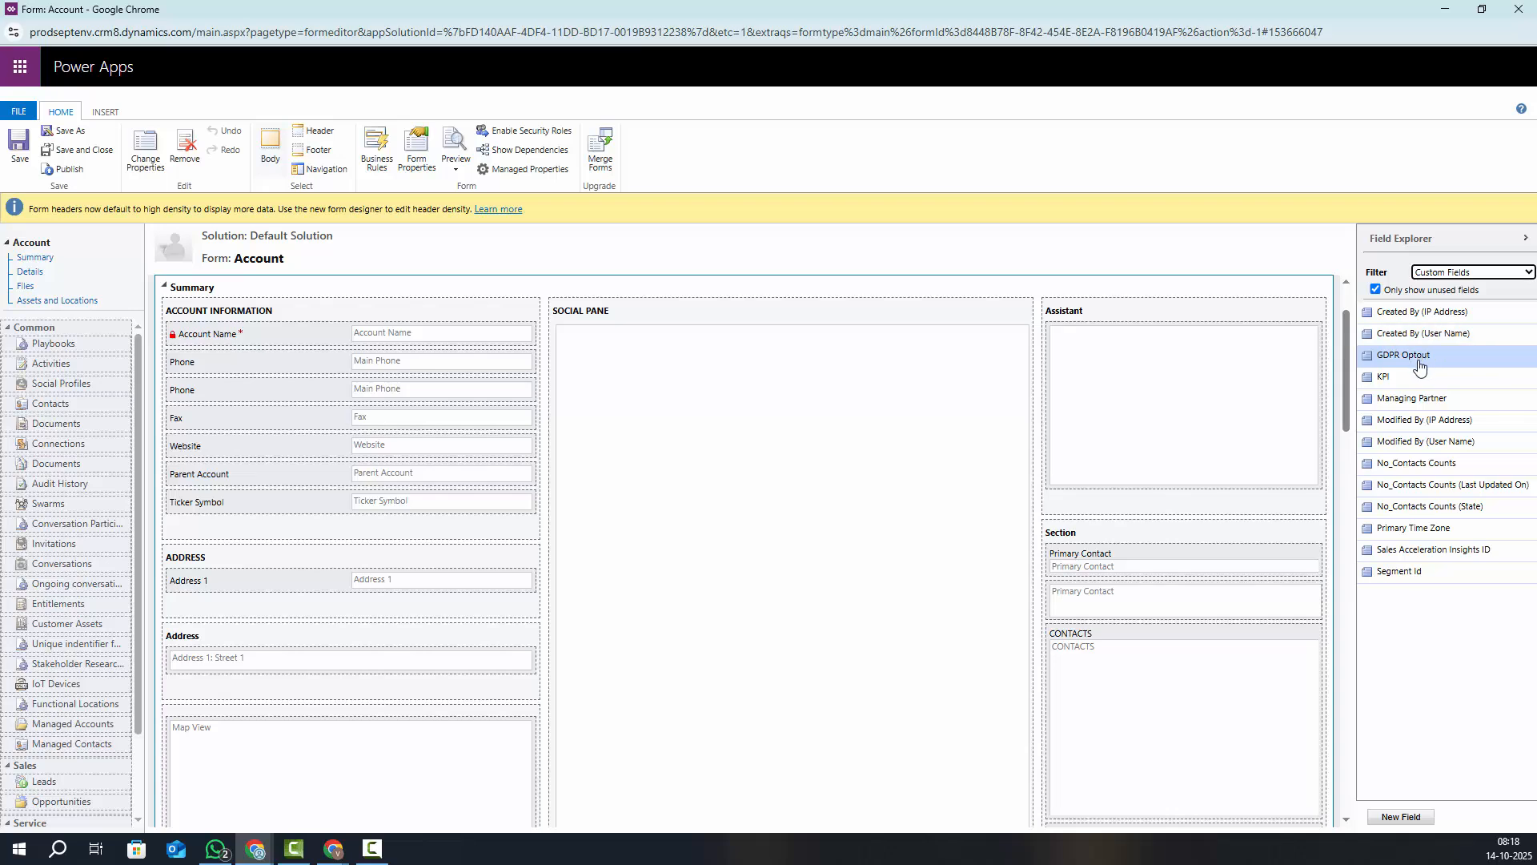
pyautogui.click(1413, 470)
pyautogui.moveTo(1413, 470); pyautogui.dragTo(272, 429)
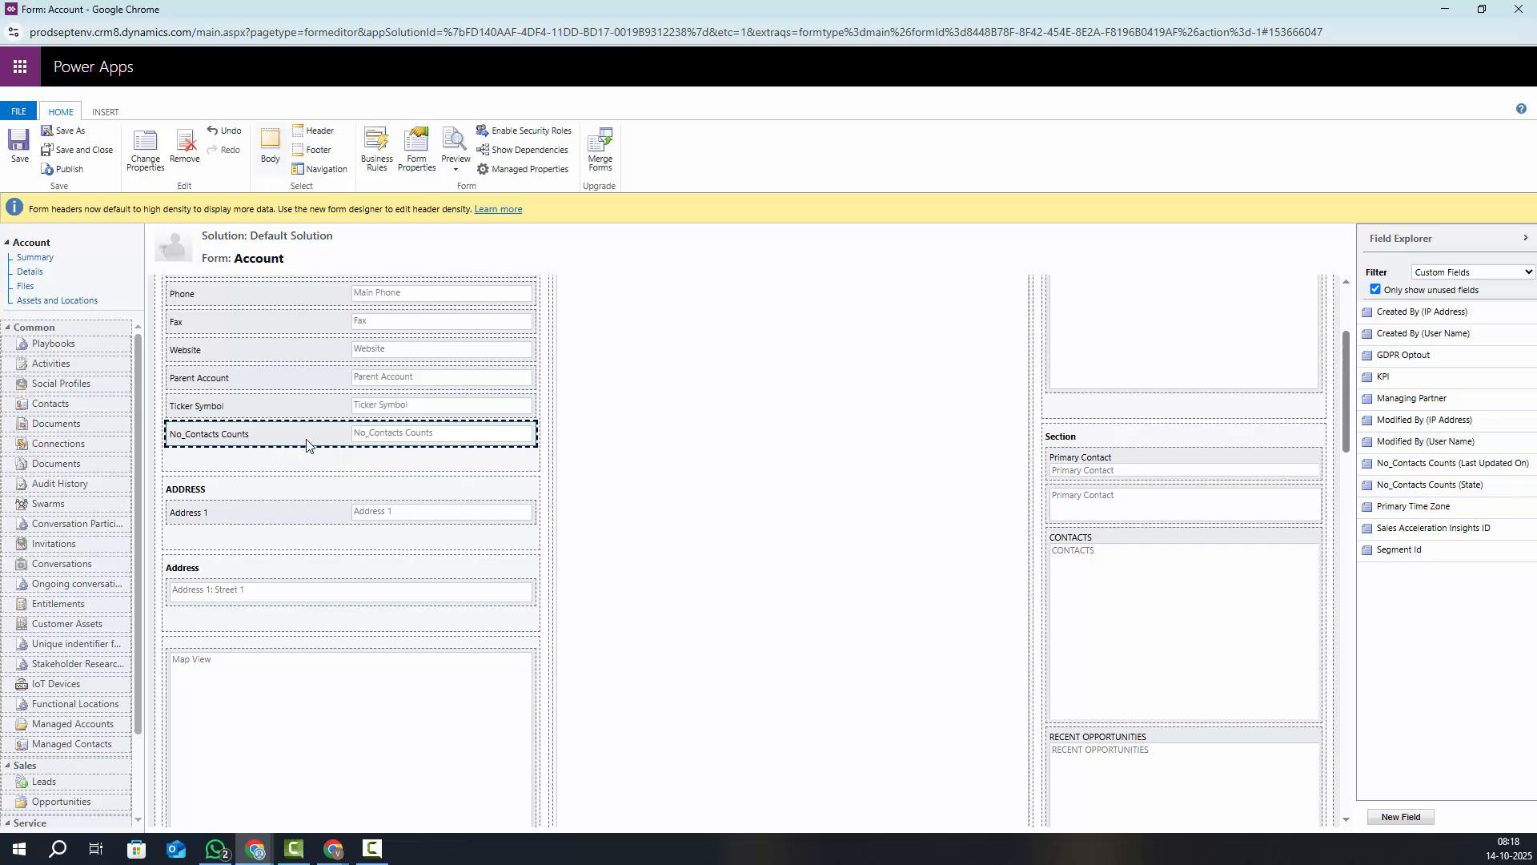
pyautogui.scroll(3, 305, 439)
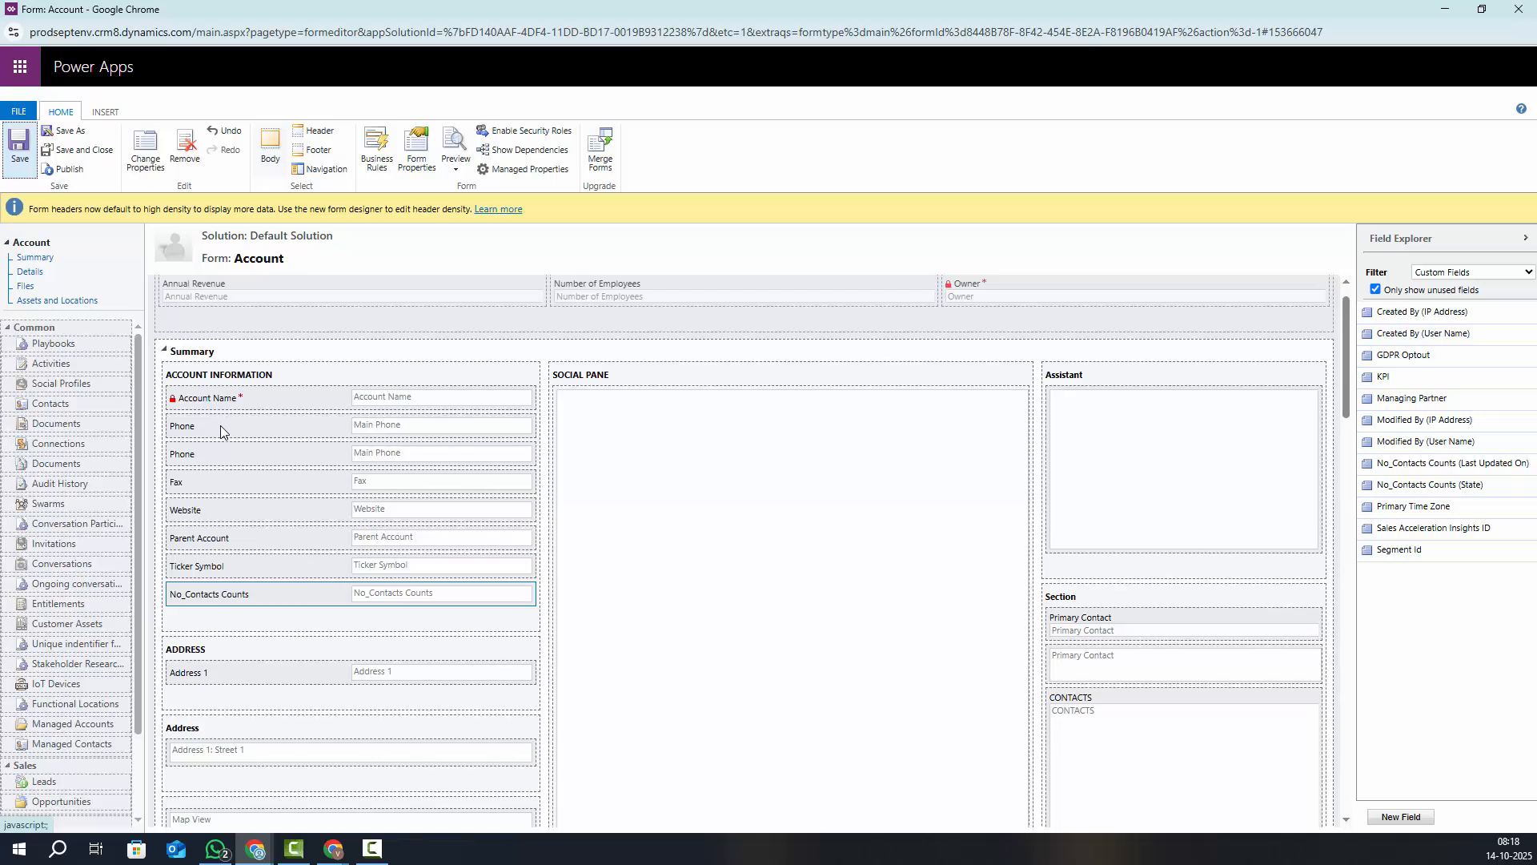
# Publish the Account form, save and close the editor, and return to Account's definition
pyautogui.click(64, 169)
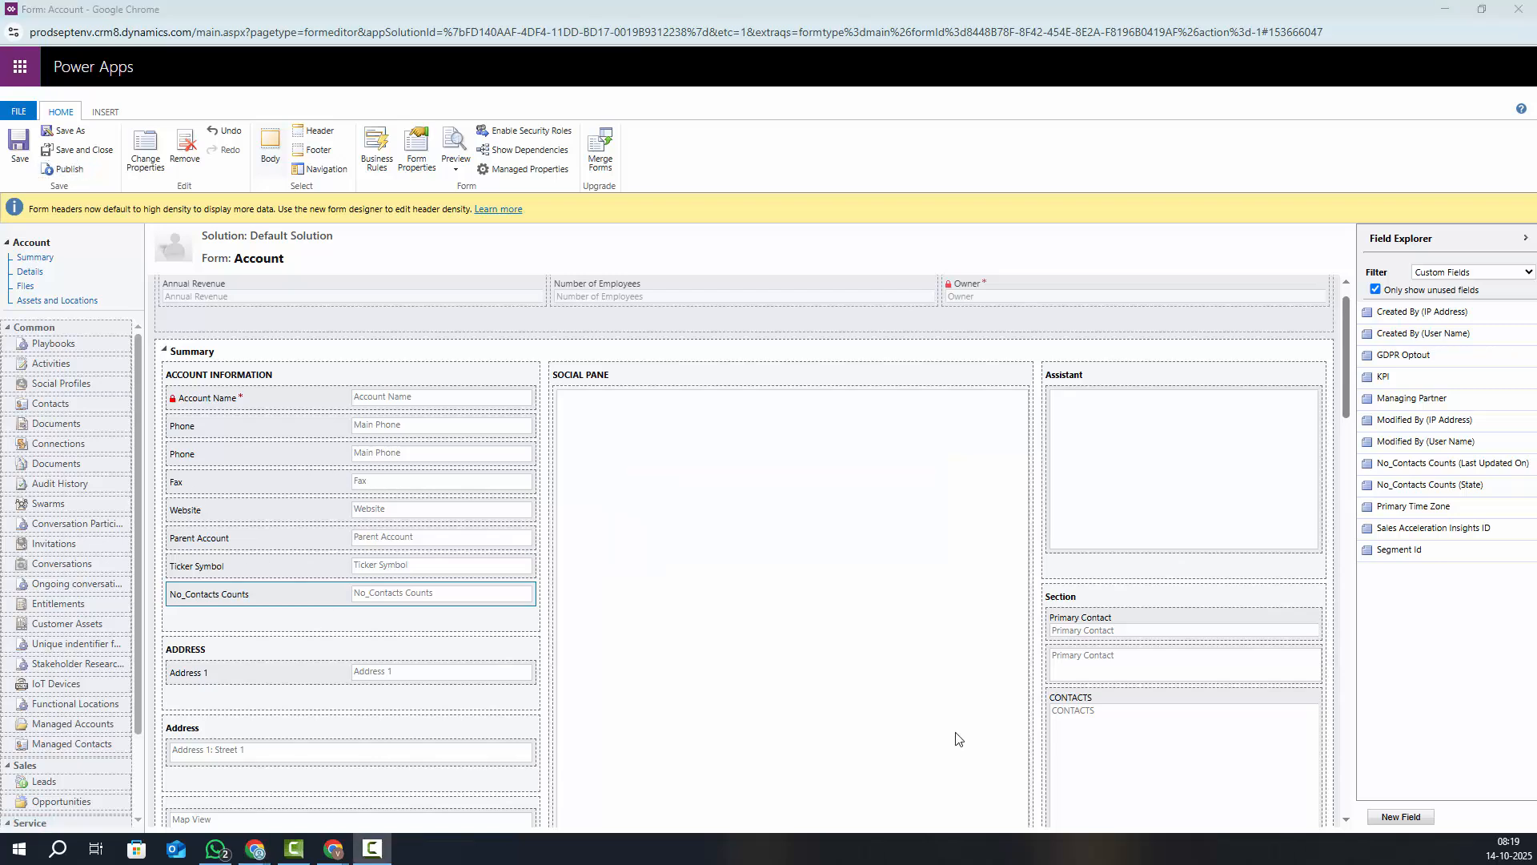
pyautogui.click(78, 150)
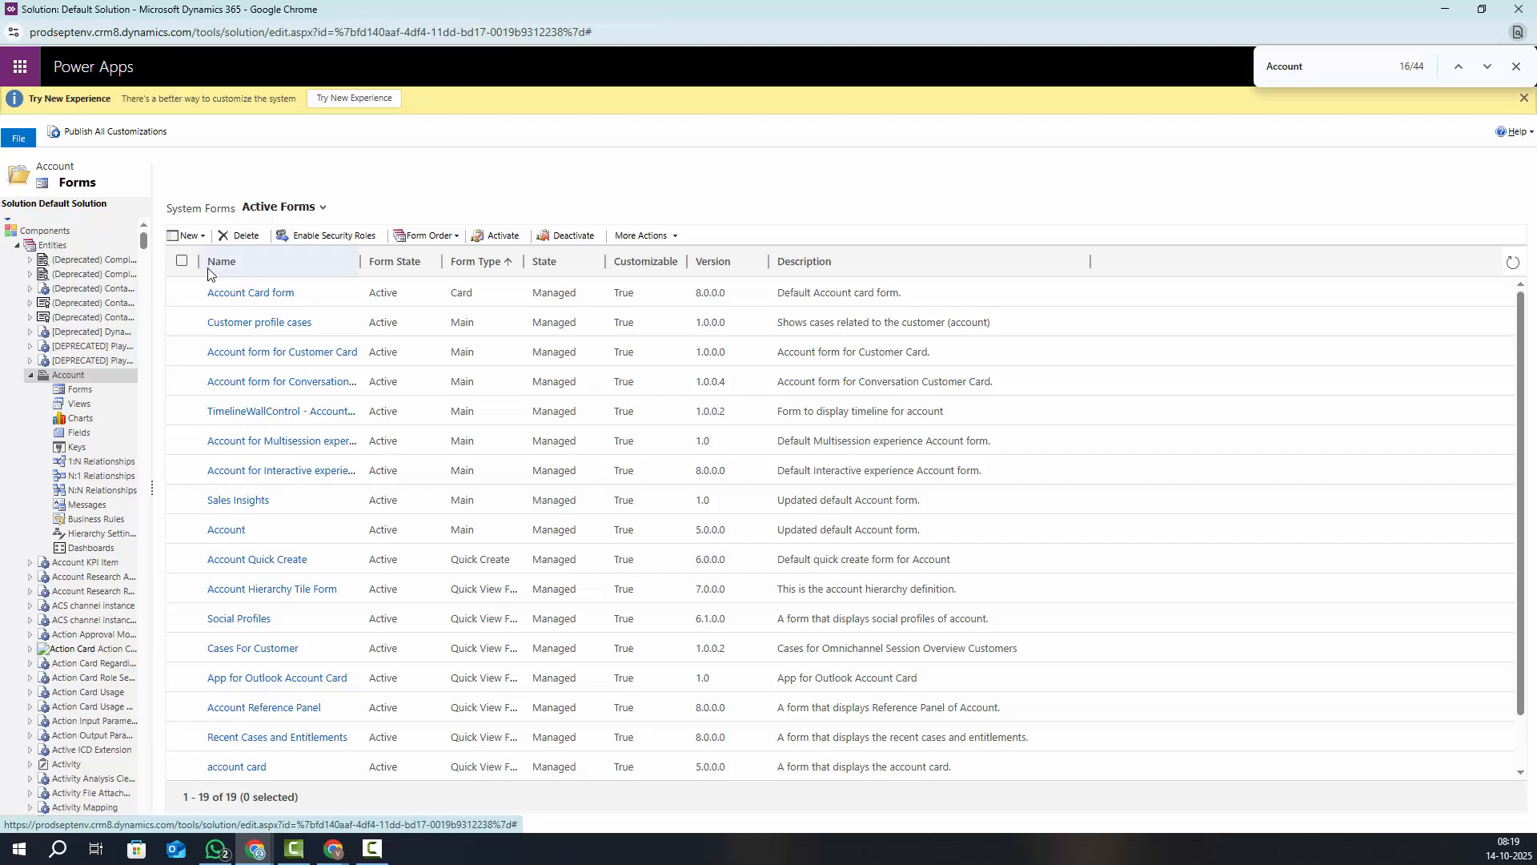
pyautogui.click(81, 390)
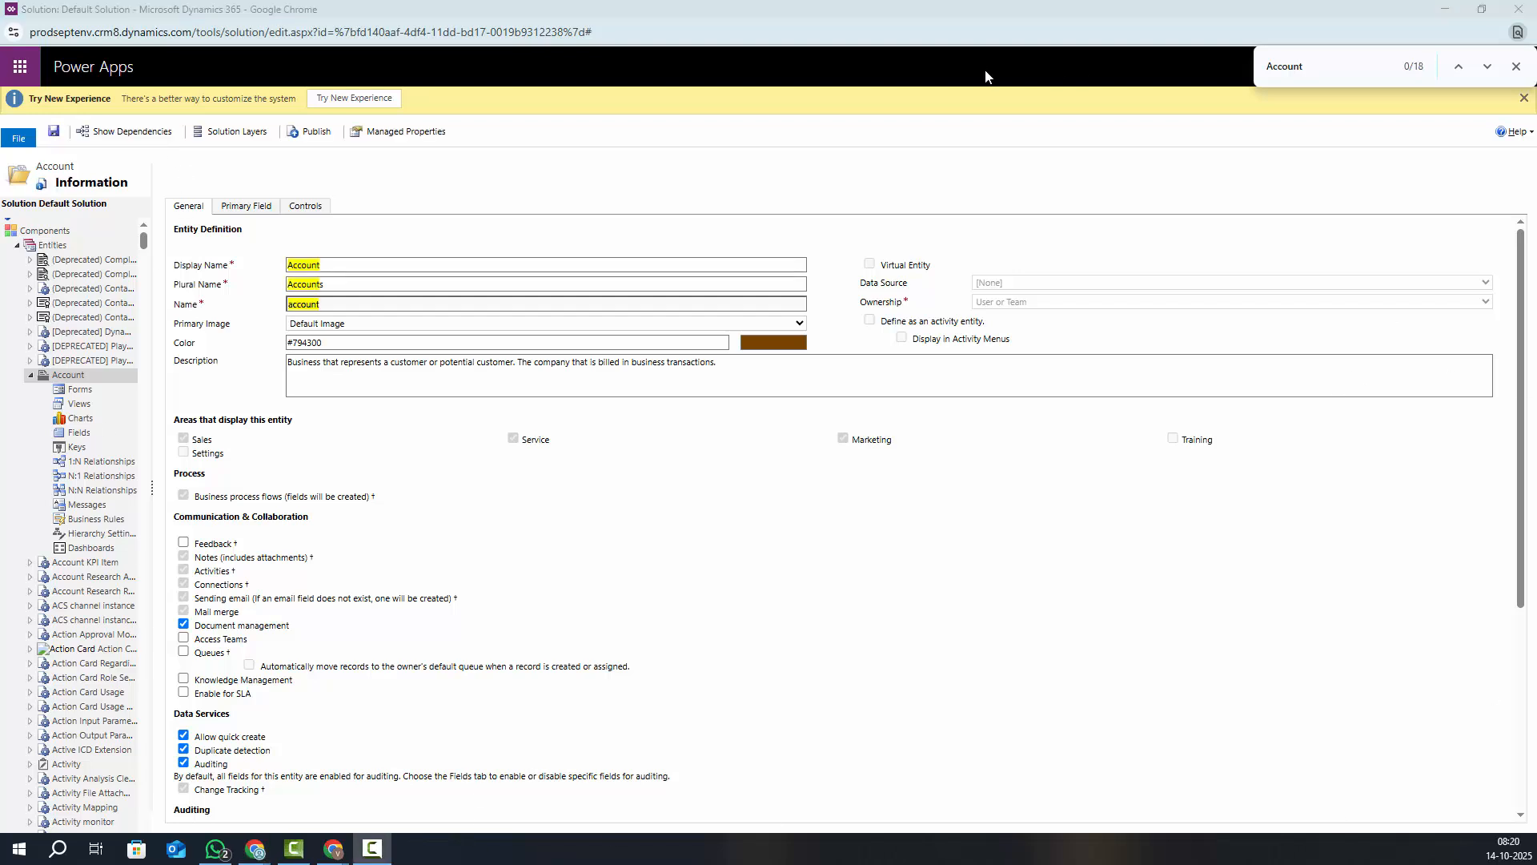
# Minimize the solution window and move between the account record and Customization tabs
pyautogui.click(1449, 12)
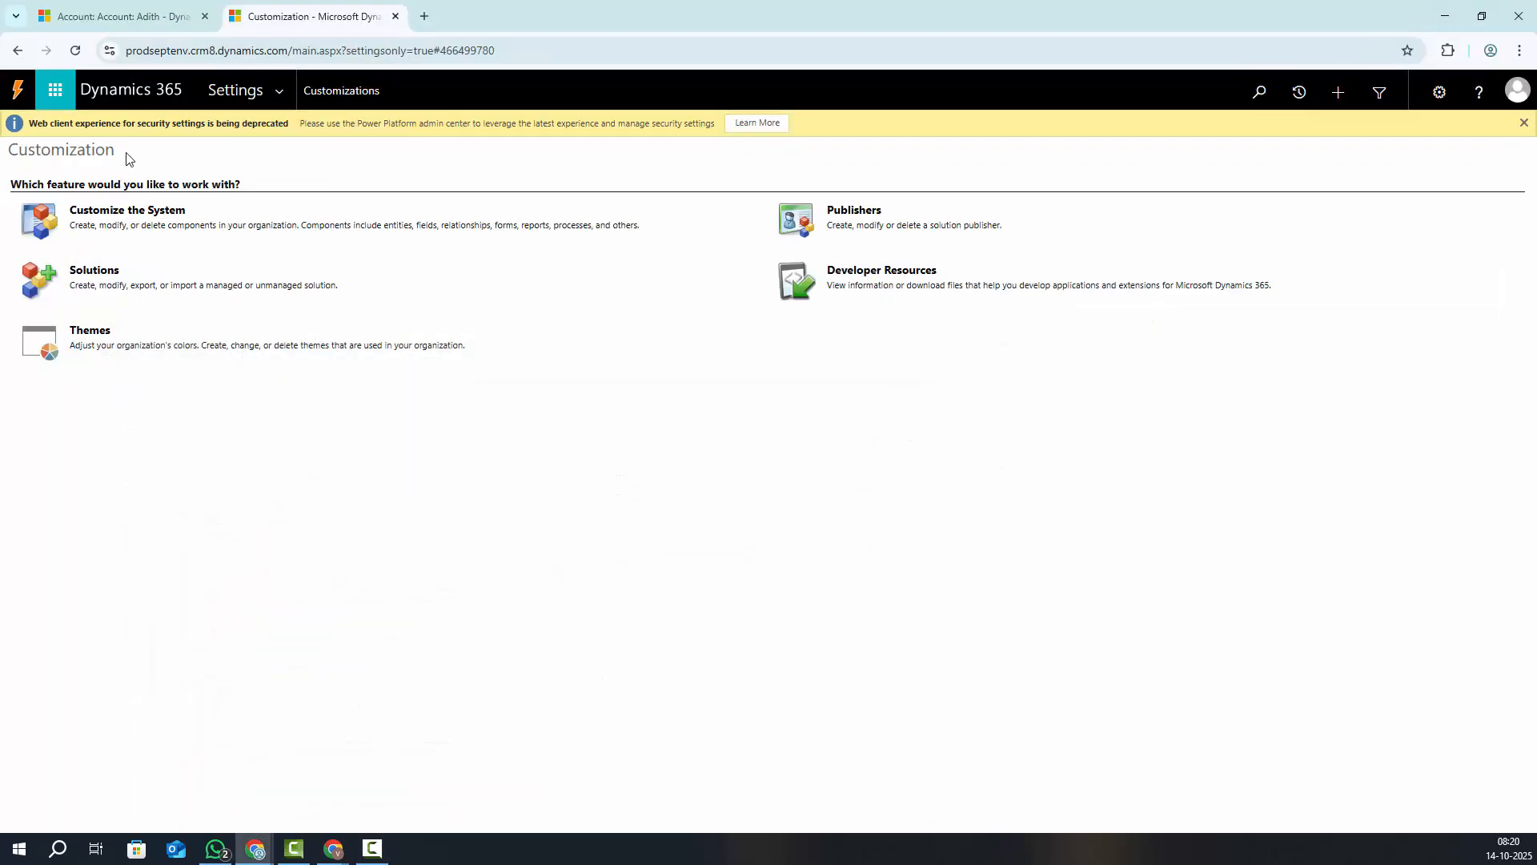
pyautogui.click(111, 14)
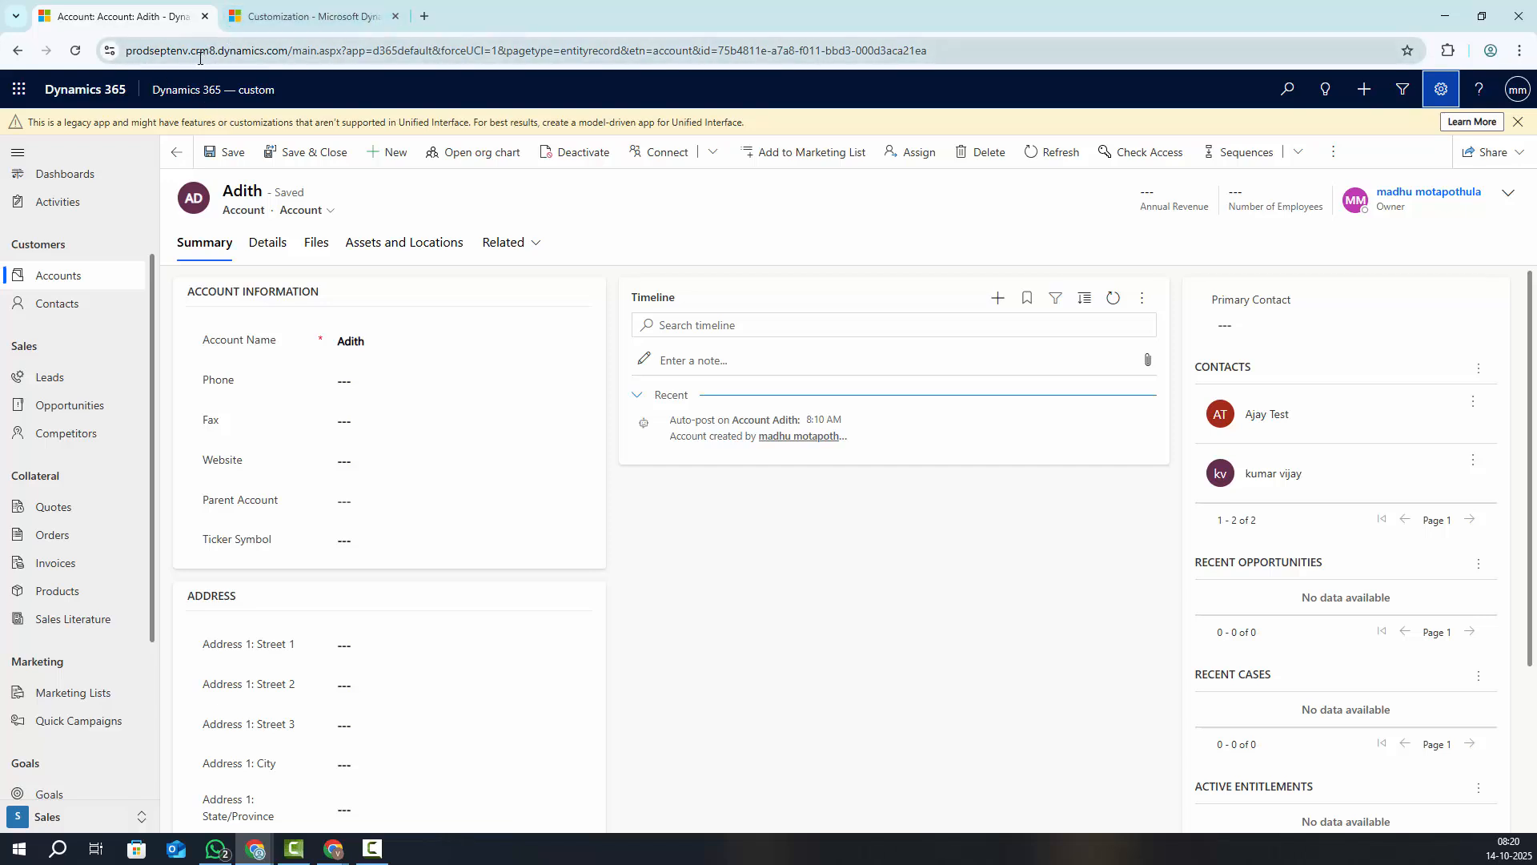
pyautogui.click(284, 12)
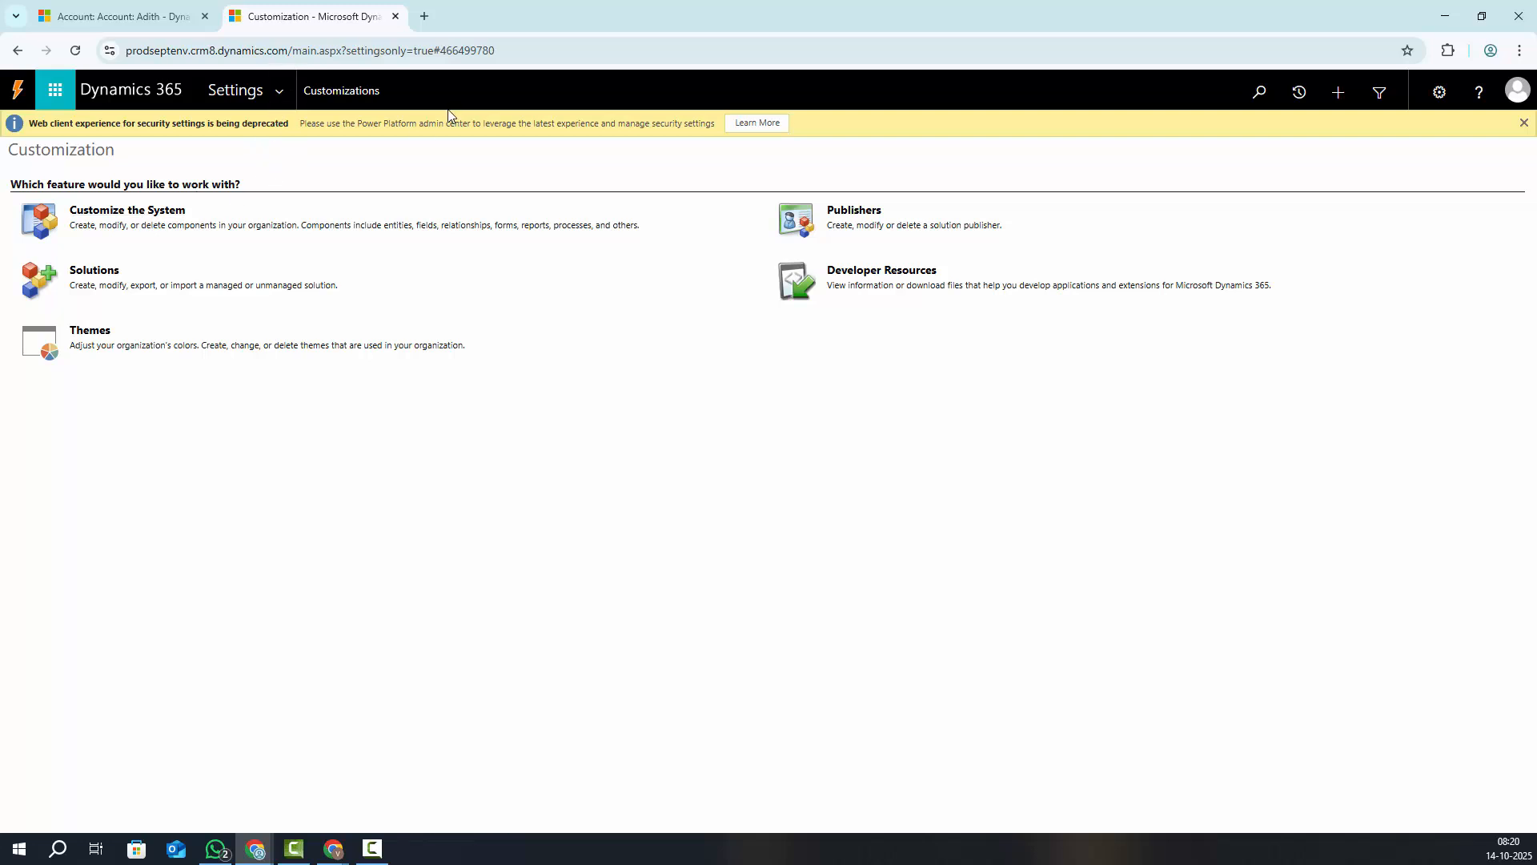
pyautogui.click(423, 16)
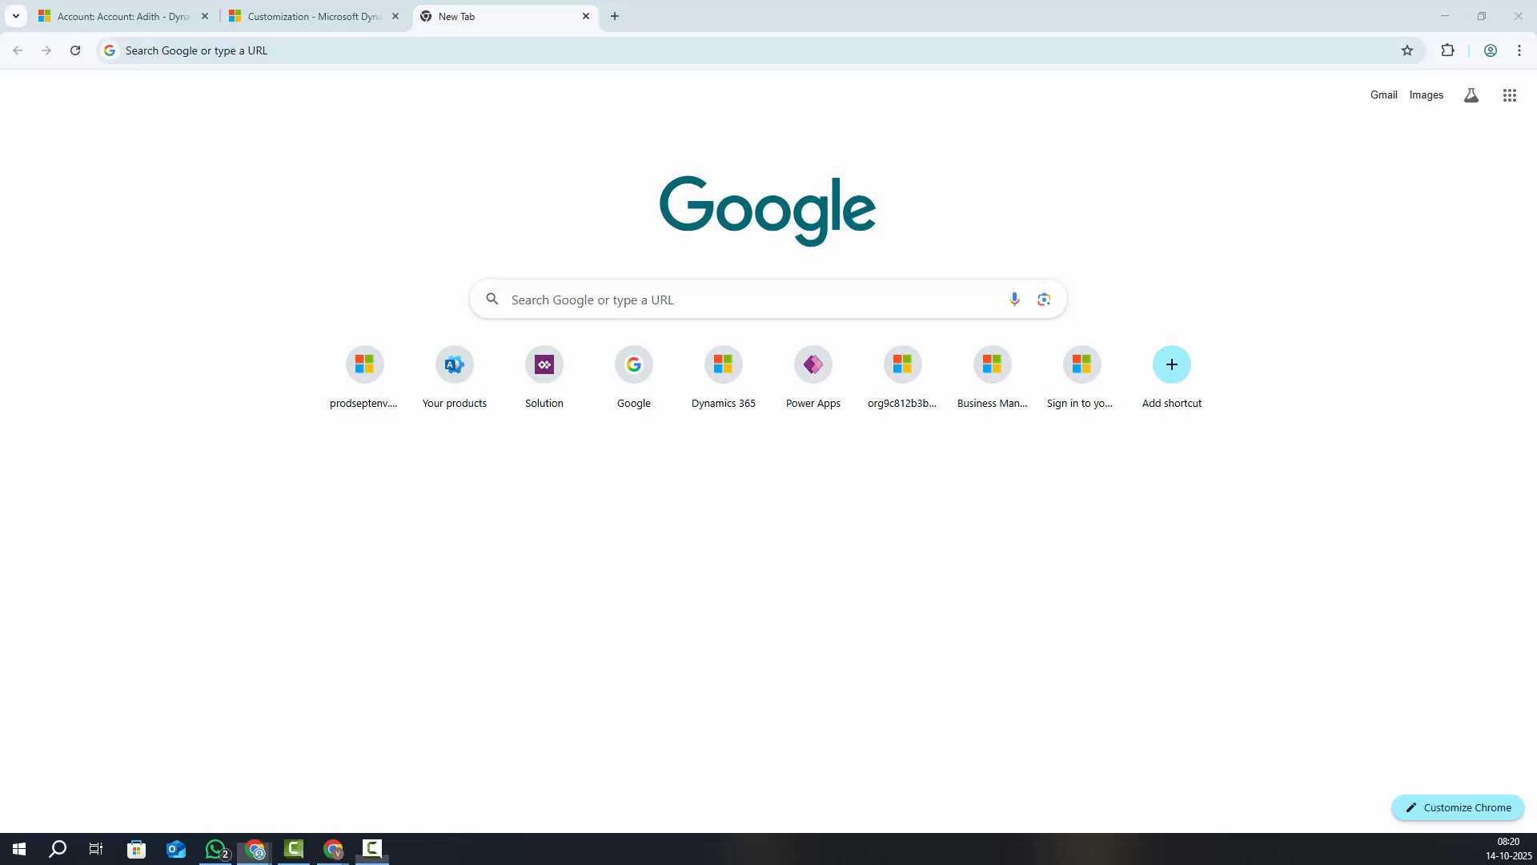
pyautogui.hotkey('ctrl', 'w')
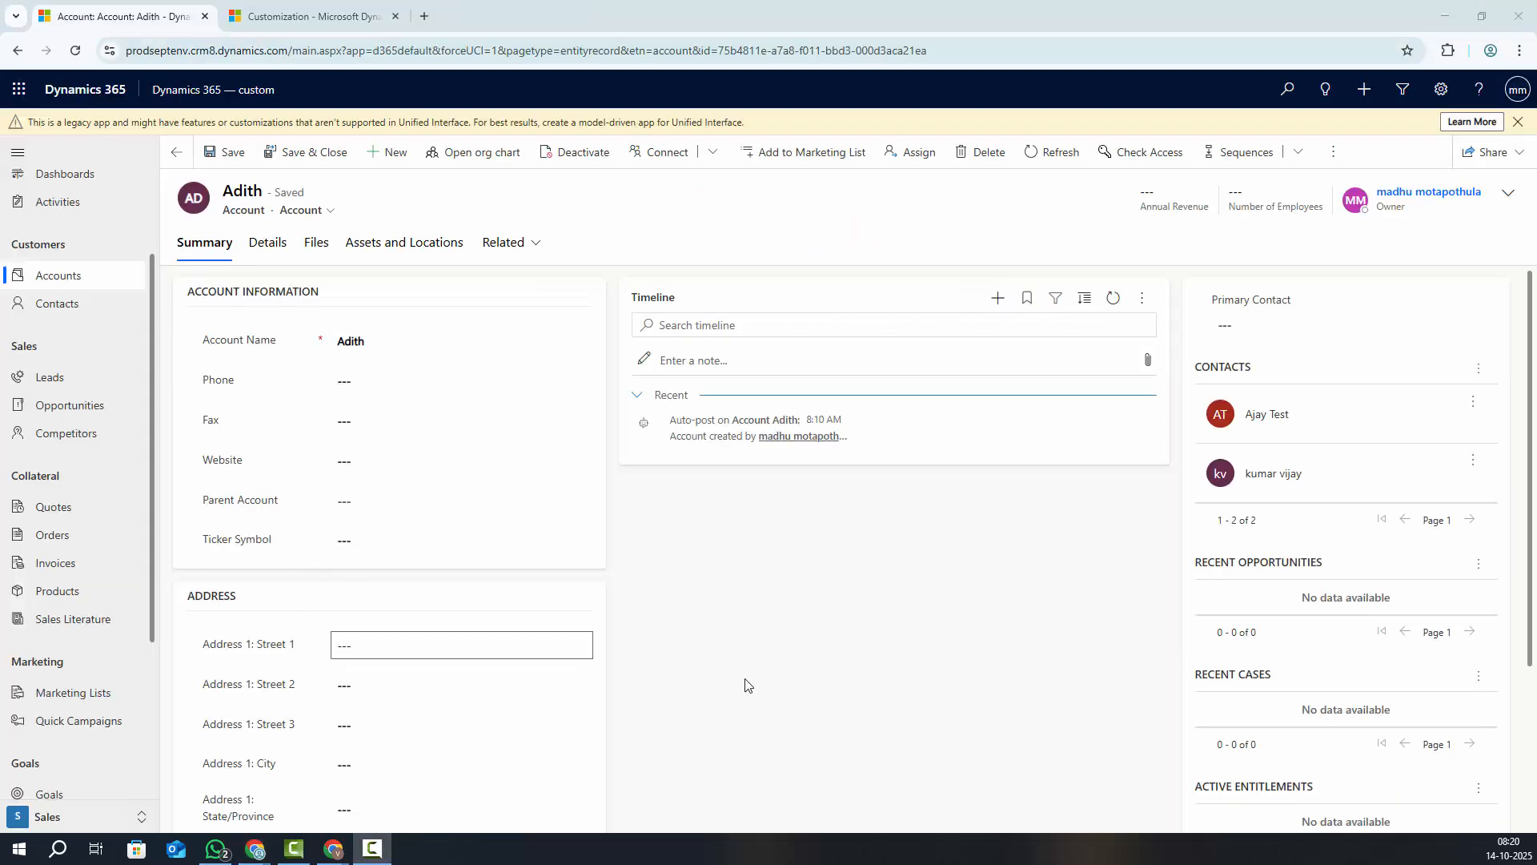
# Hard-reload the account record with an emptied cache via DevTools, then close DevTools
pyautogui.rightClick(744, 679)
pyautogui.click(800, 655)
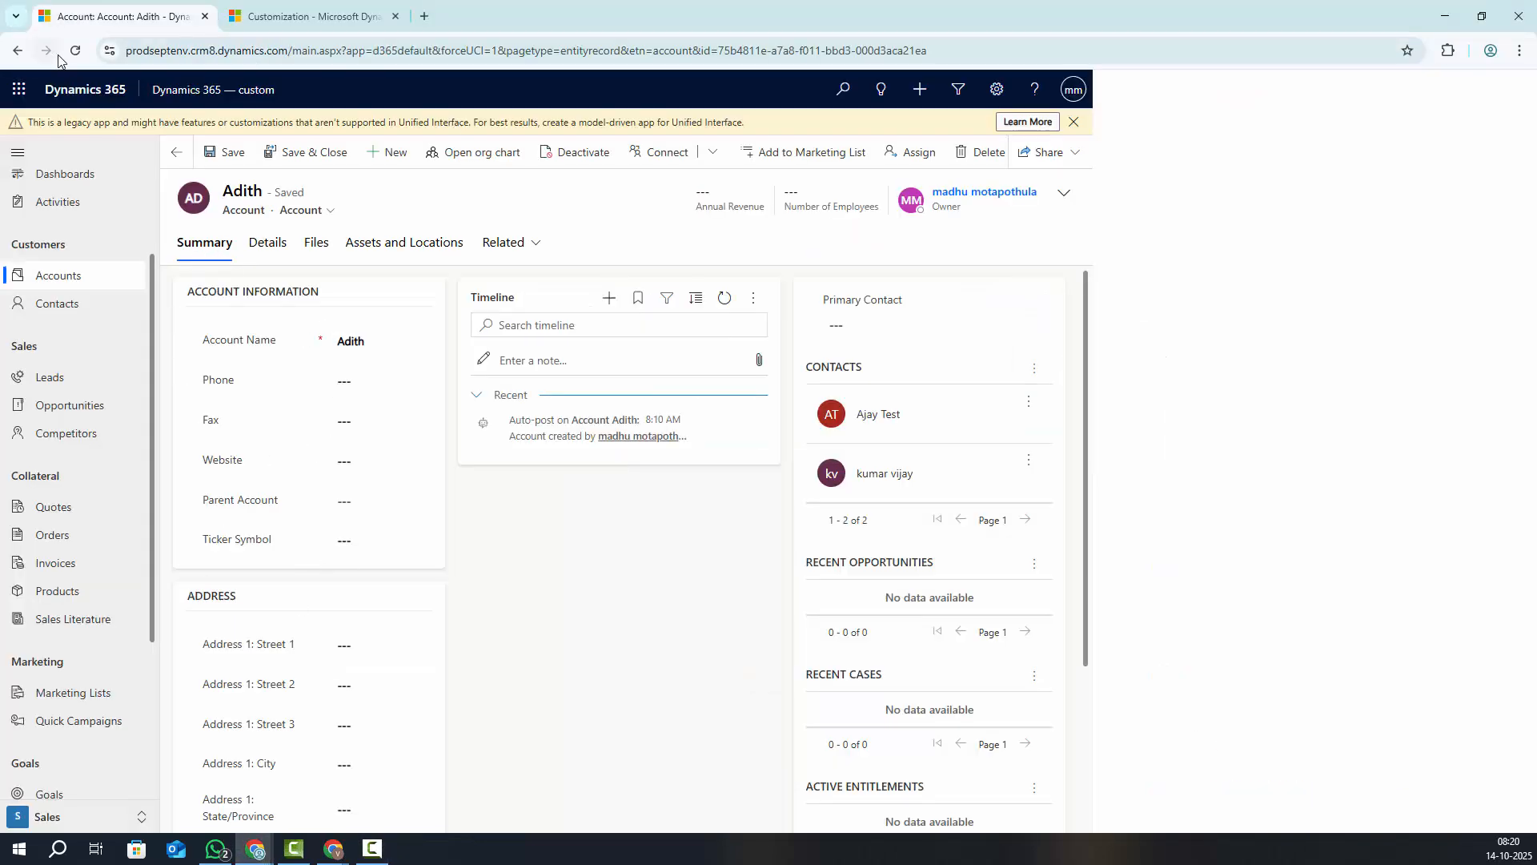
pyautogui.rightClick(83, 51)
pyautogui.click(120, 131)
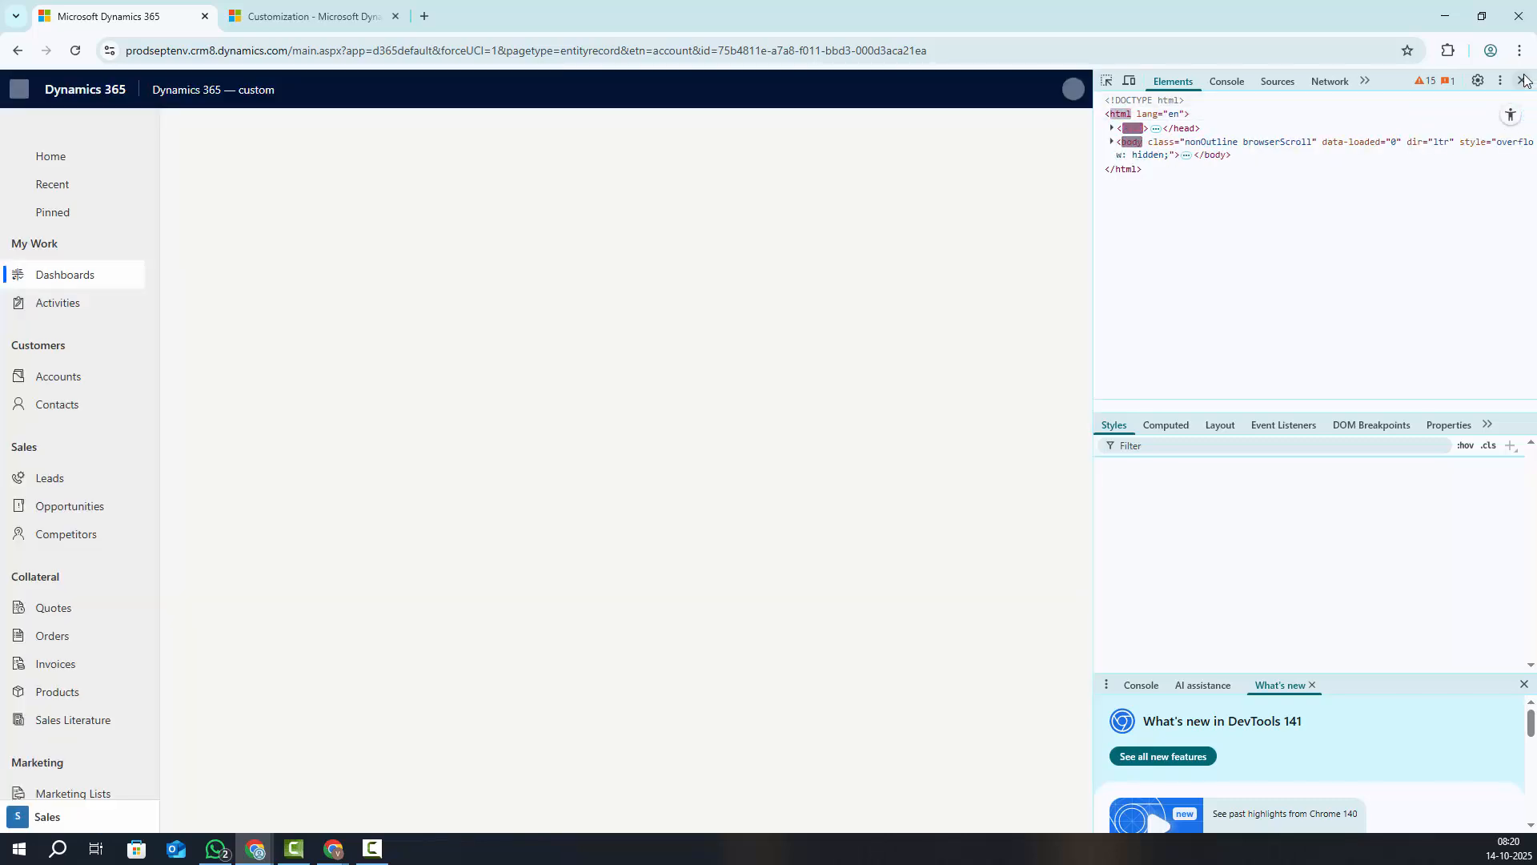
pyautogui.click(1522, 80)
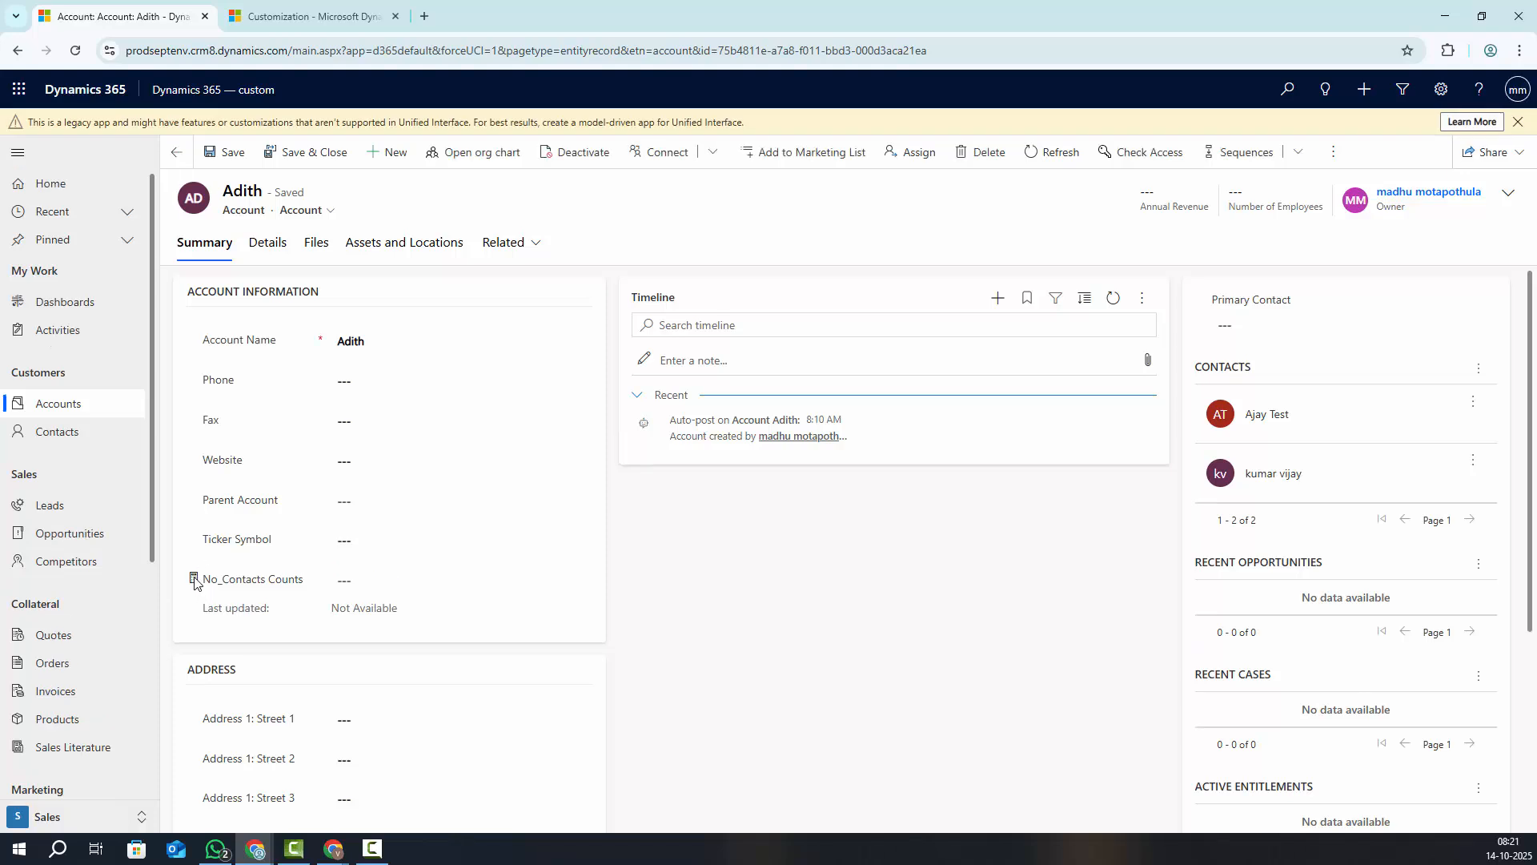
# Recalculate No_Contacts Counts to 2, then go to the My Active Accounts list
pyautogui.click(228, 583)
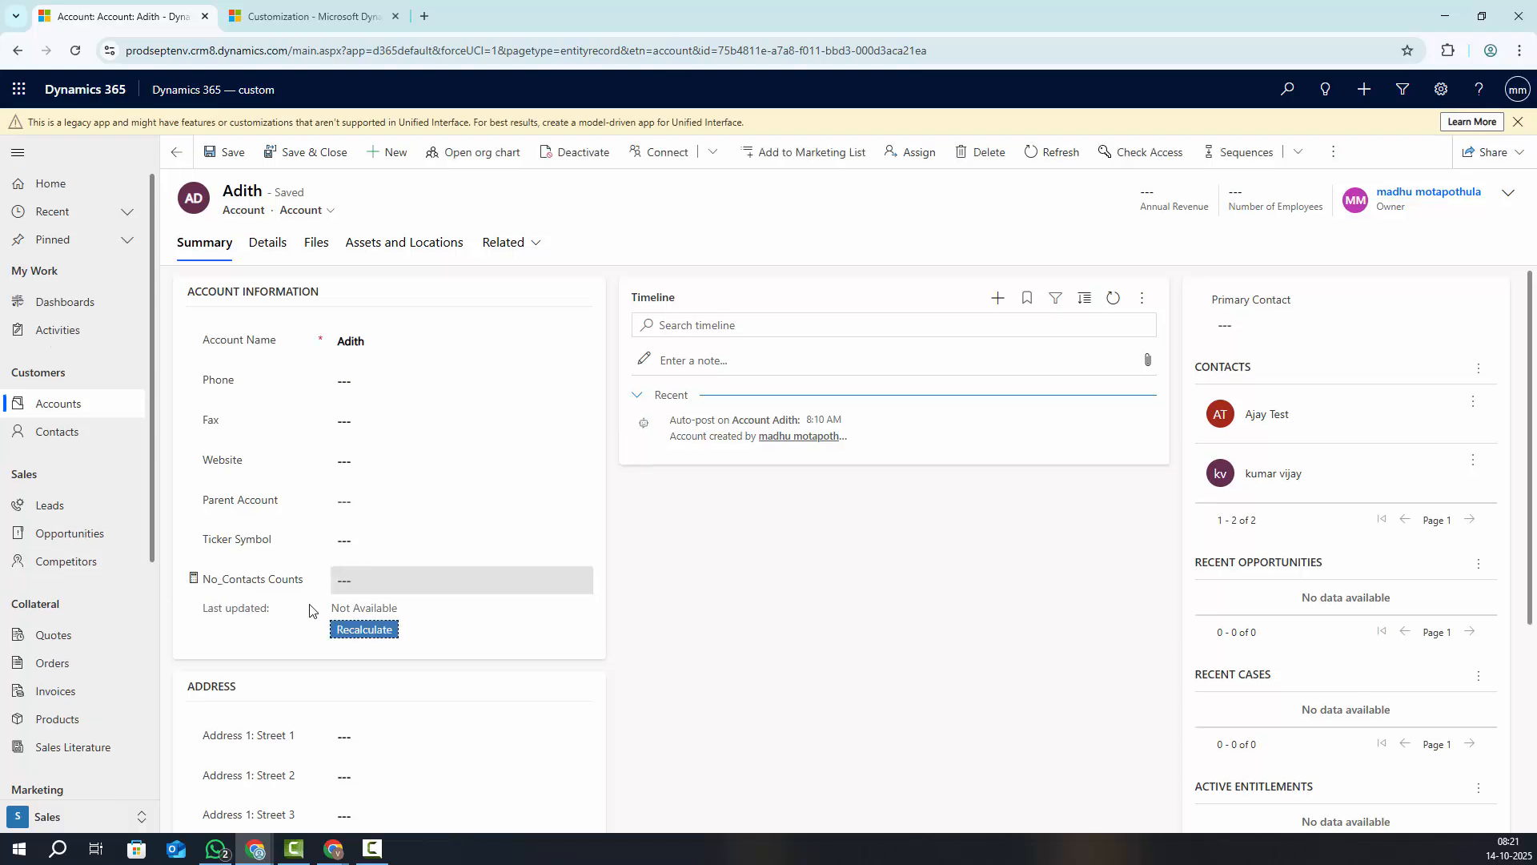
pyautogui.click(195, 580)
pyautogui.click(221, 586)
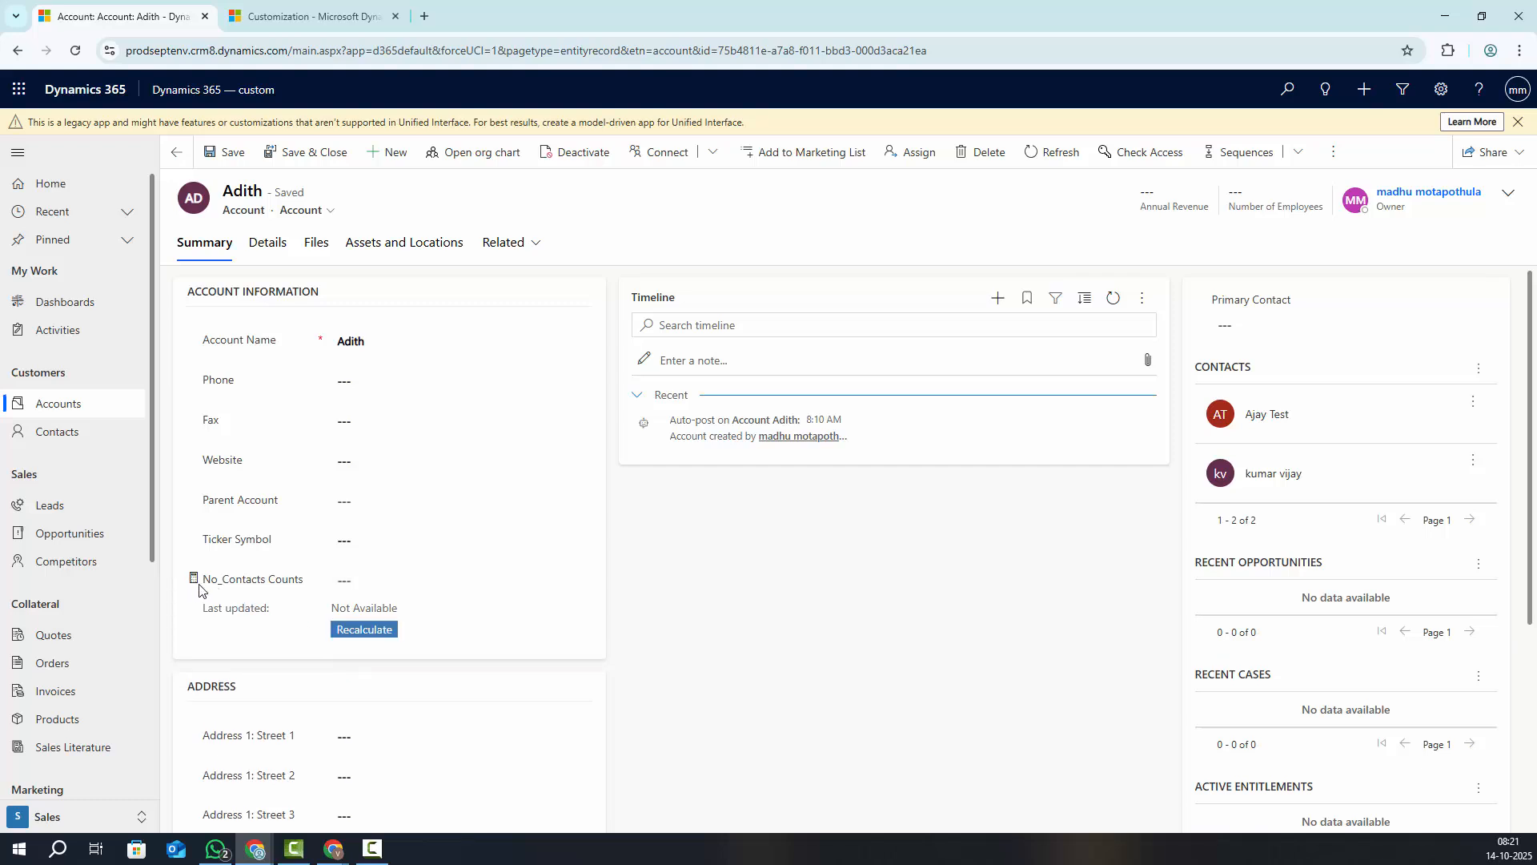
pyautogui.click(365, 632)
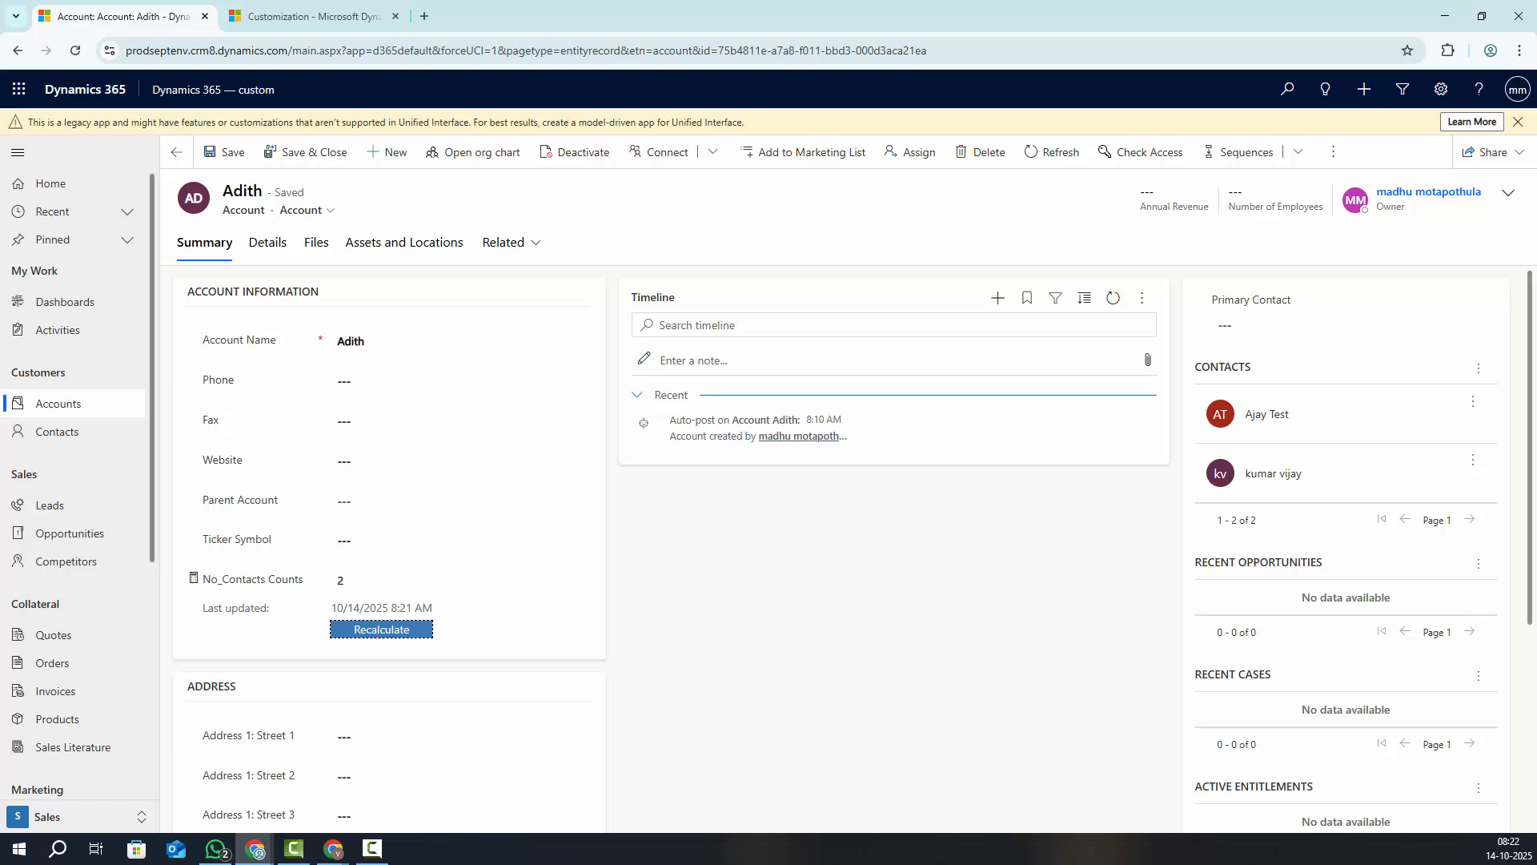
pyautogui.click(51, 402)
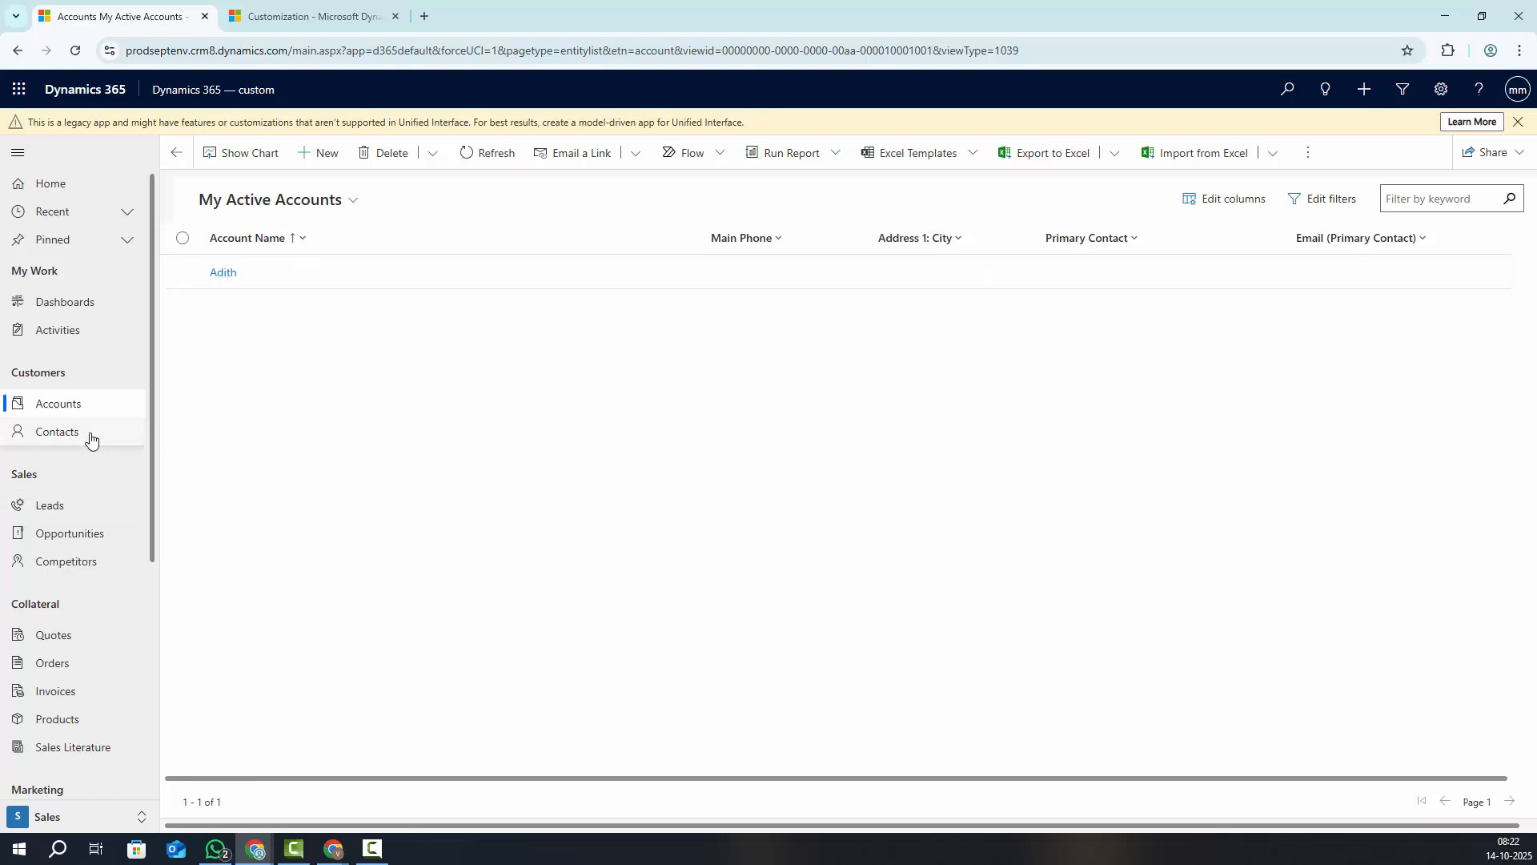
pyautogui.click(57, 433)
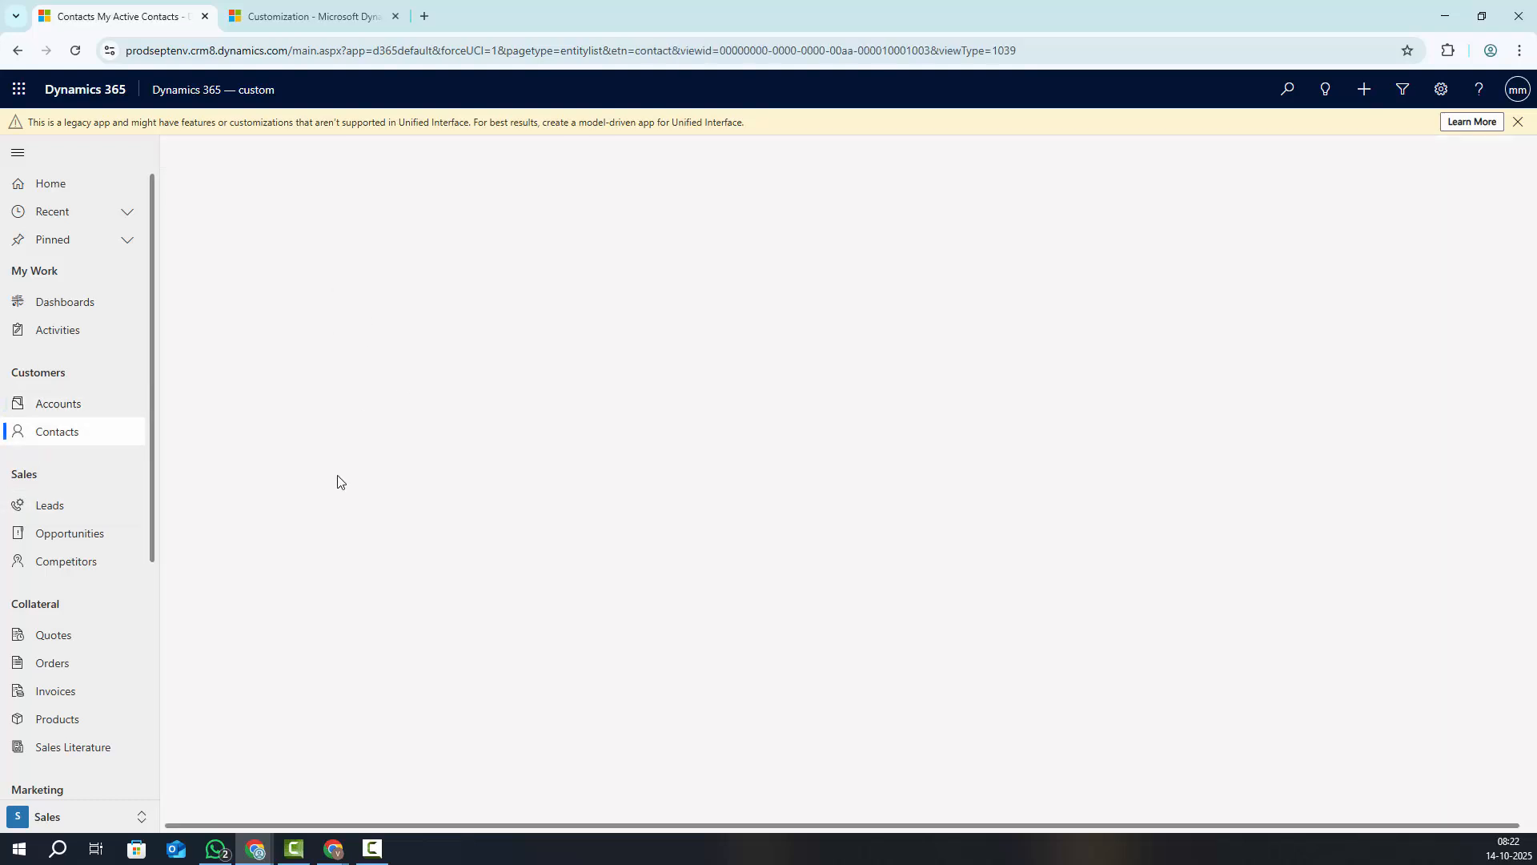
pyautogui.click(58, 309)
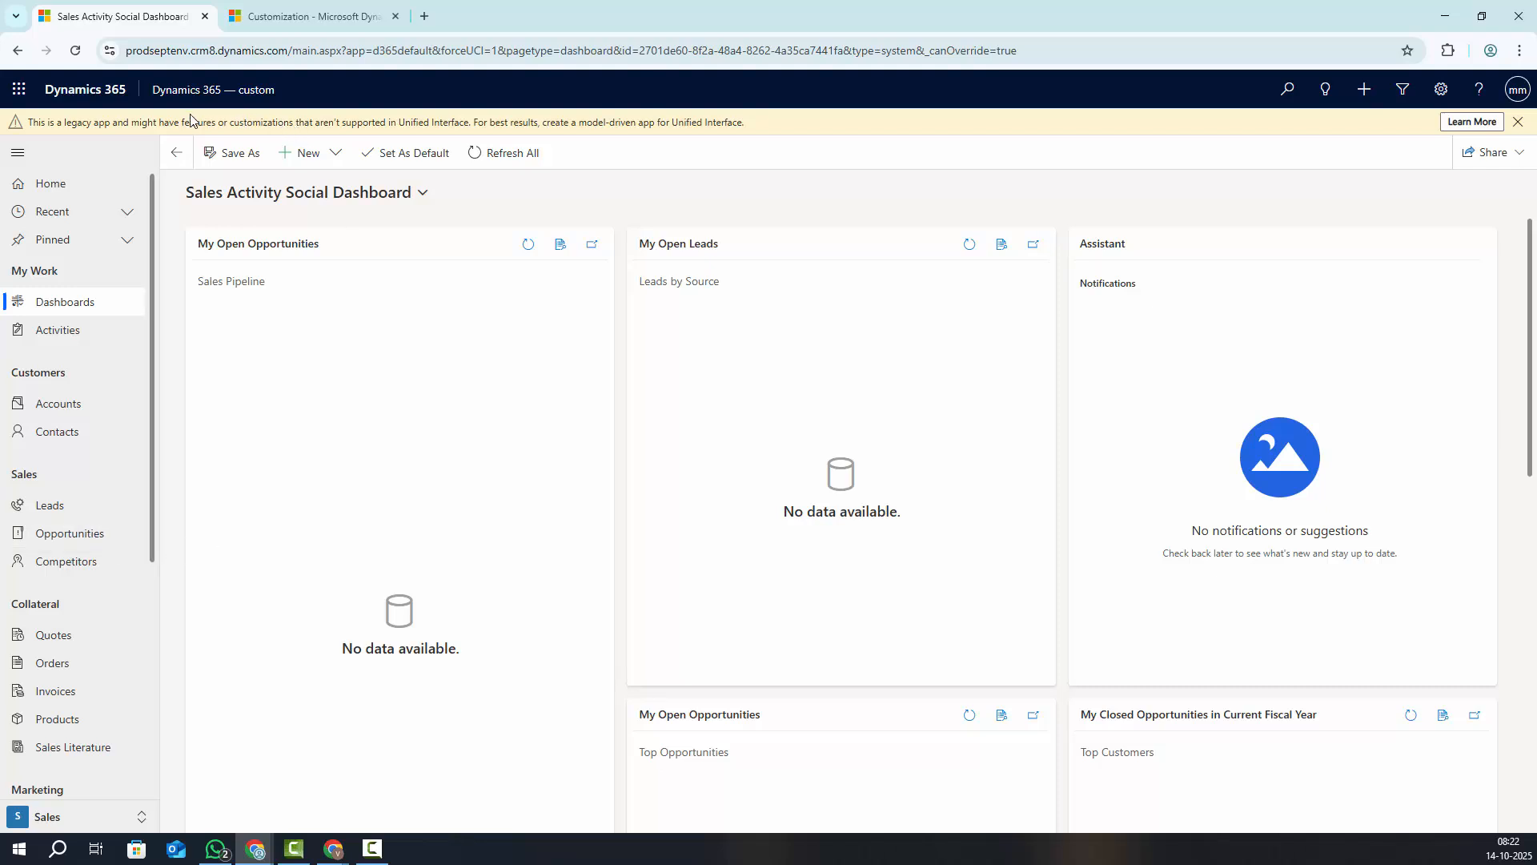
pyautogui.scroll(-5, 21, 656)
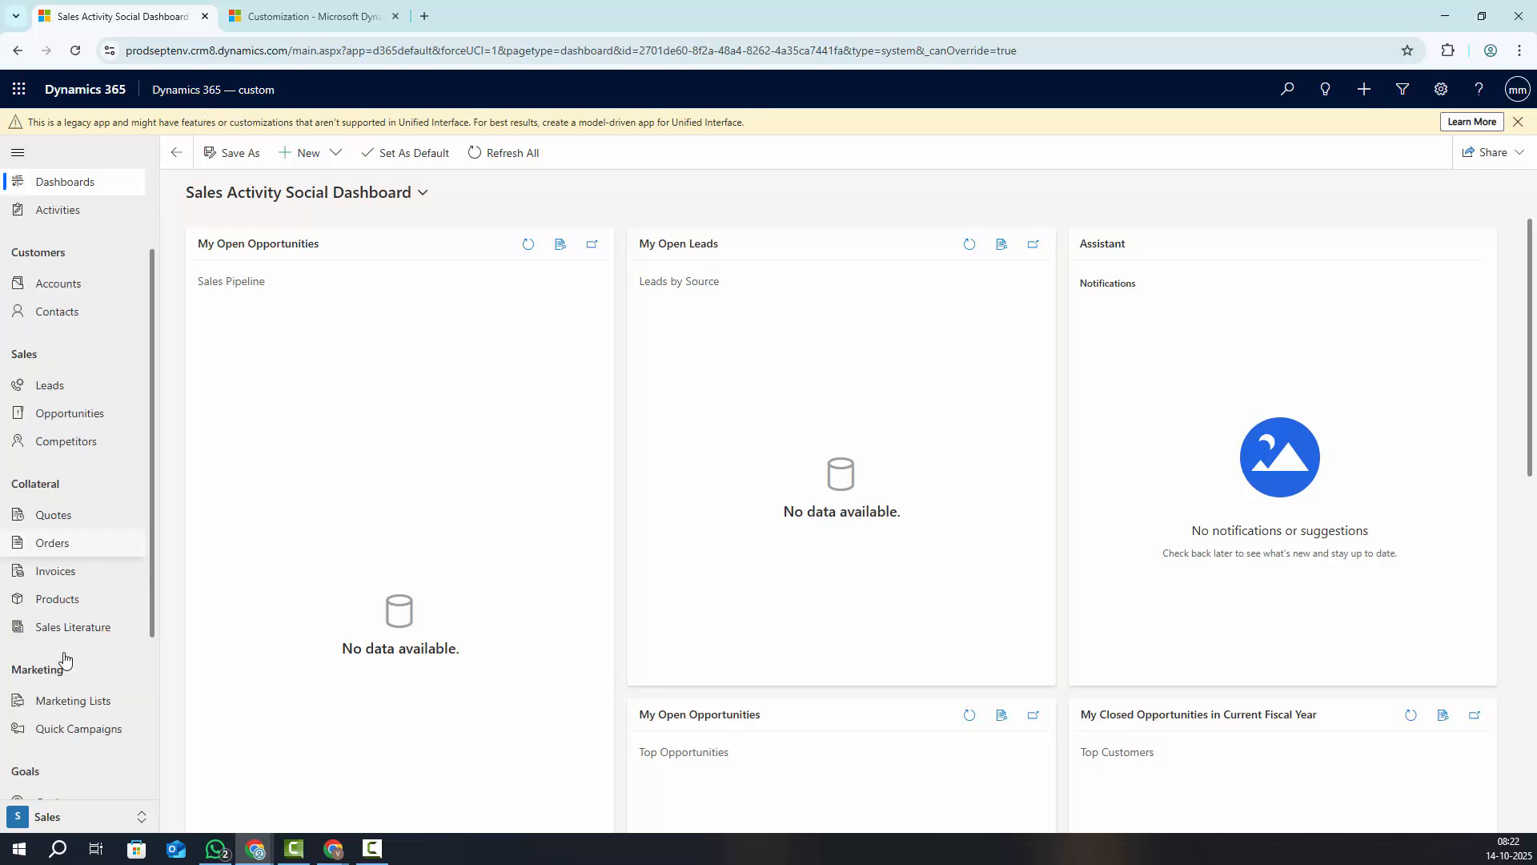
pyautogui.scroll(5, 66, 660)
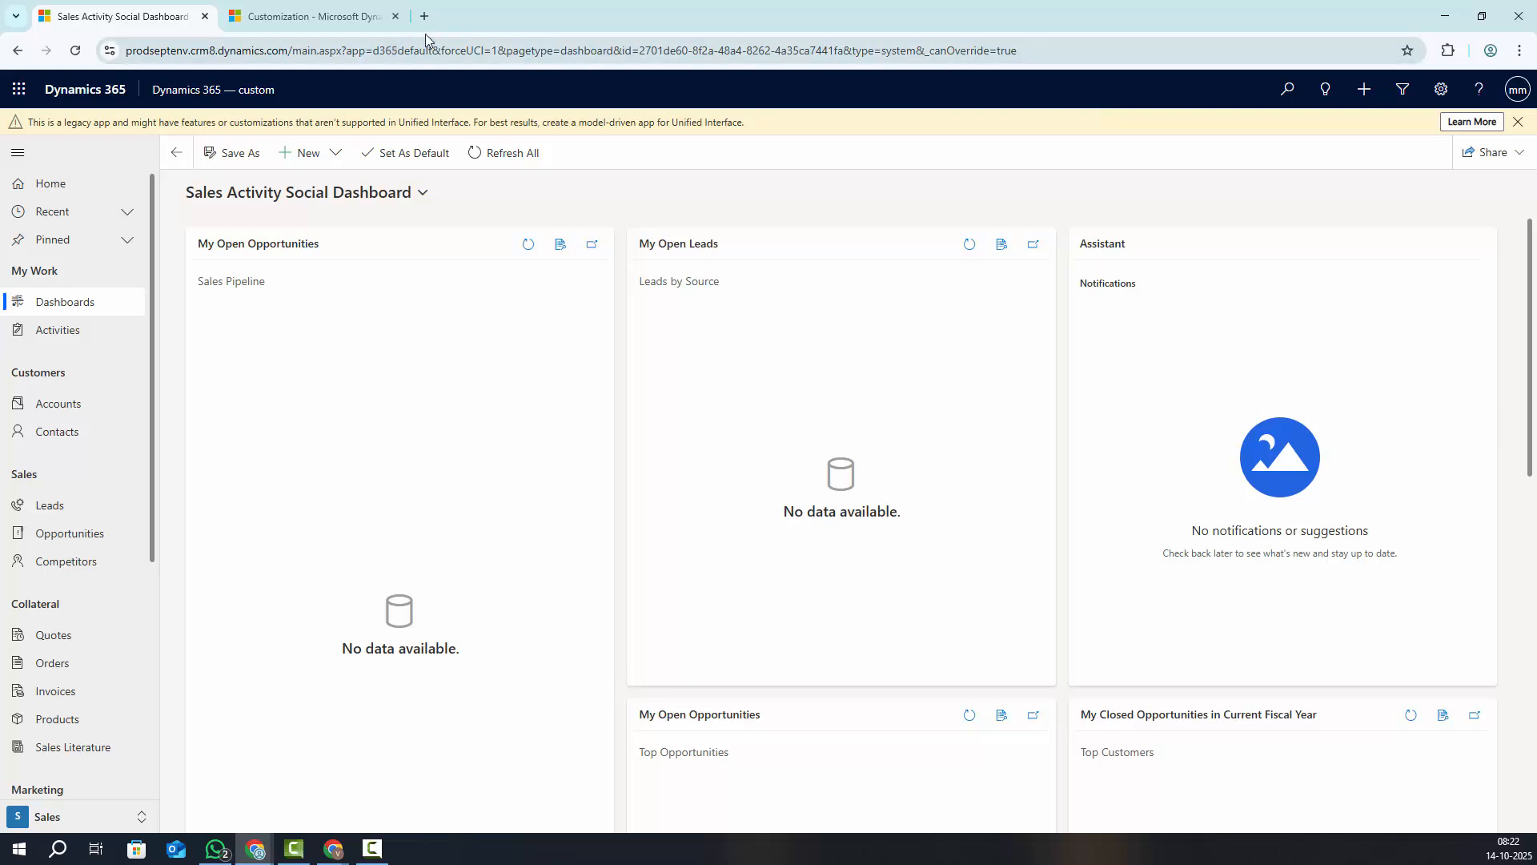
# Open Settings > Data Management > Sample Data in the Customization tab
pyautogui.click(304, 16)
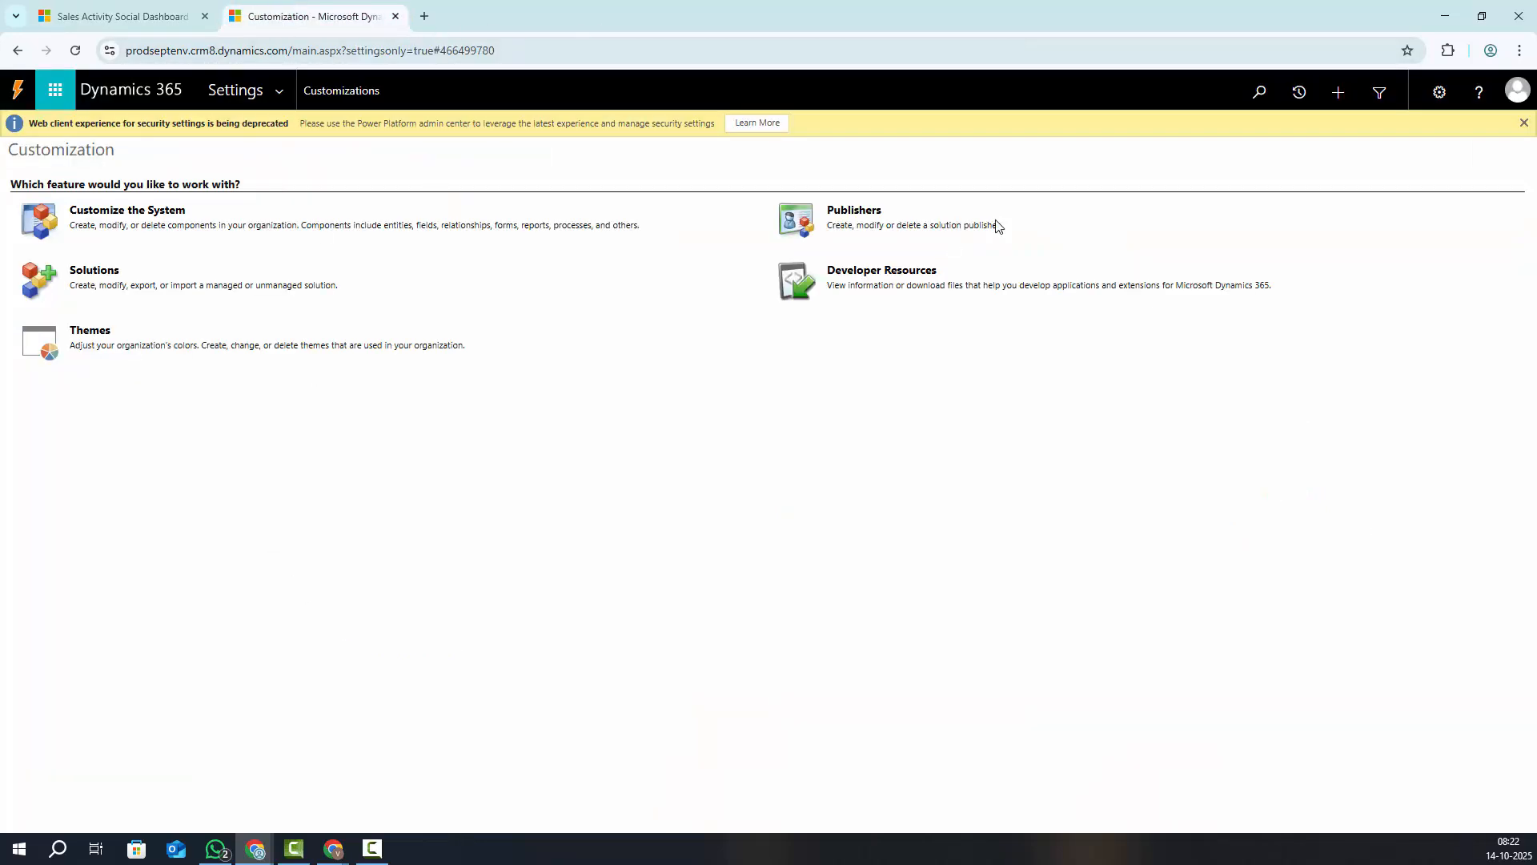
pyautogui.click(277, 101)
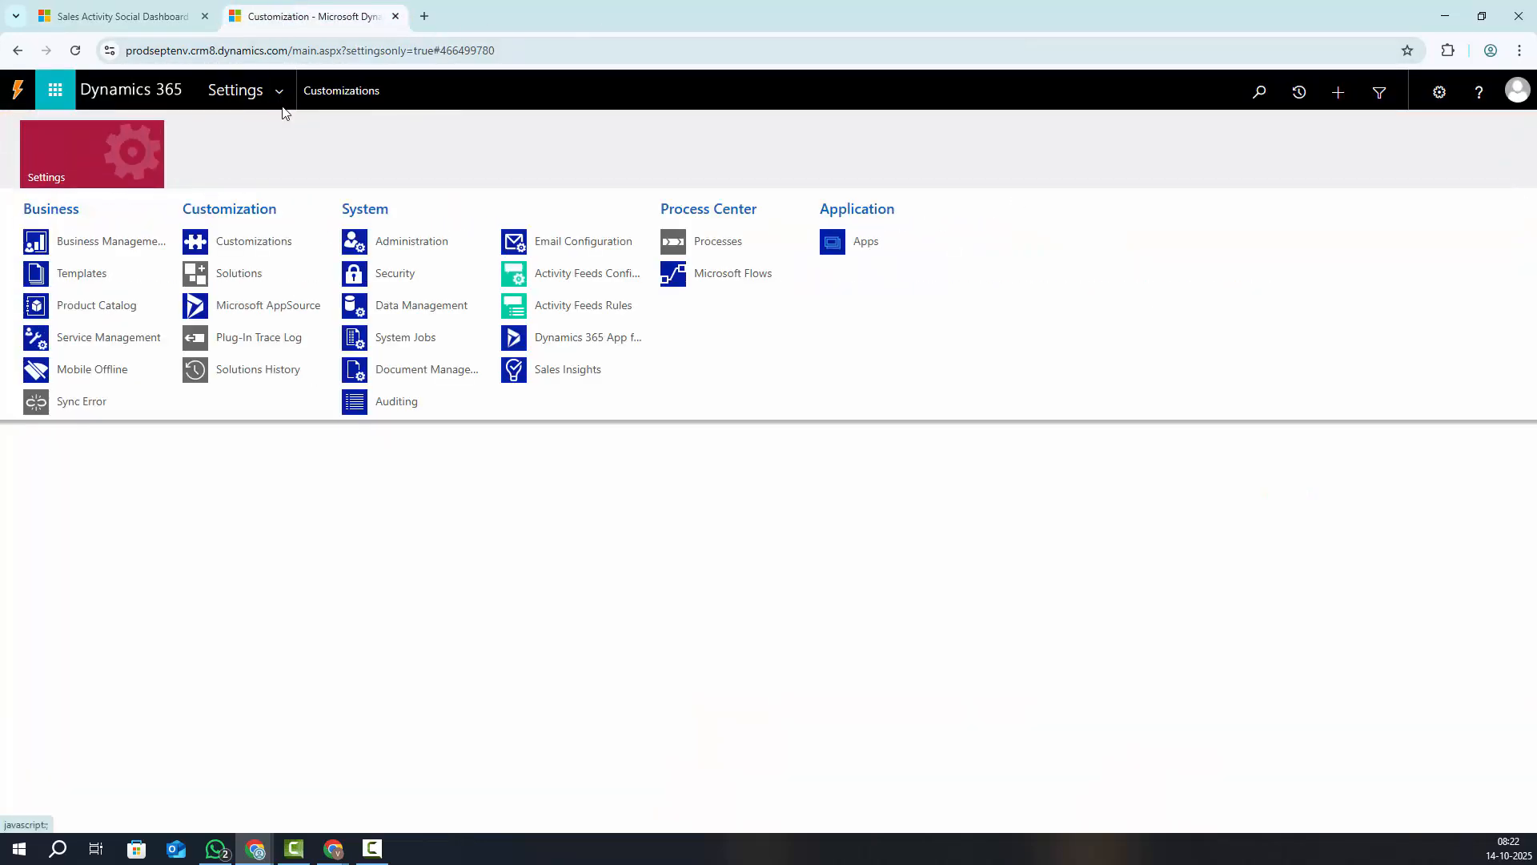
pyautogui.click(413, 311)
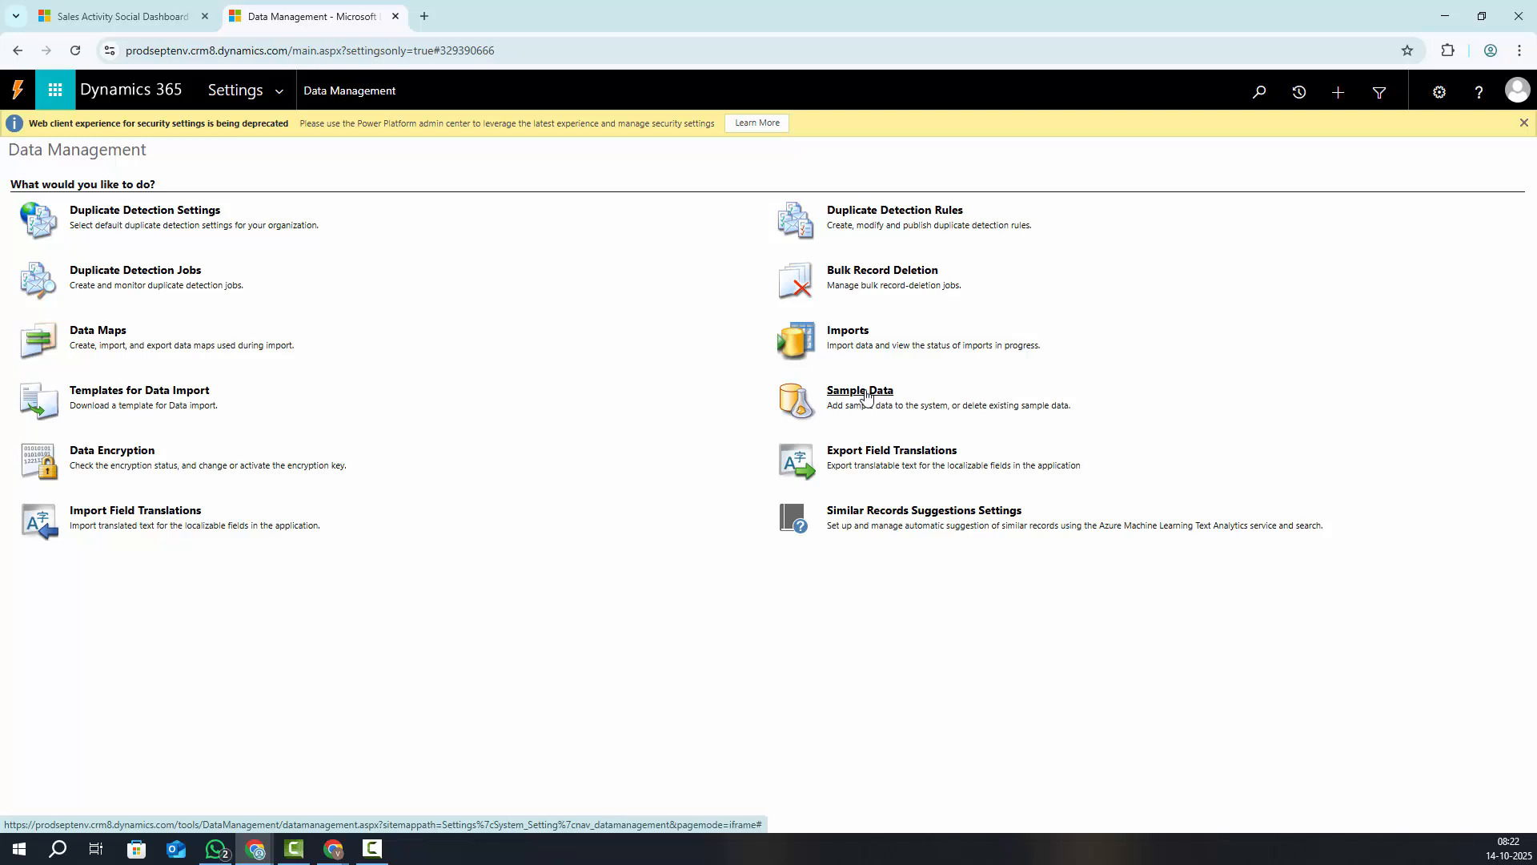
pyautogui.click(855, 394)
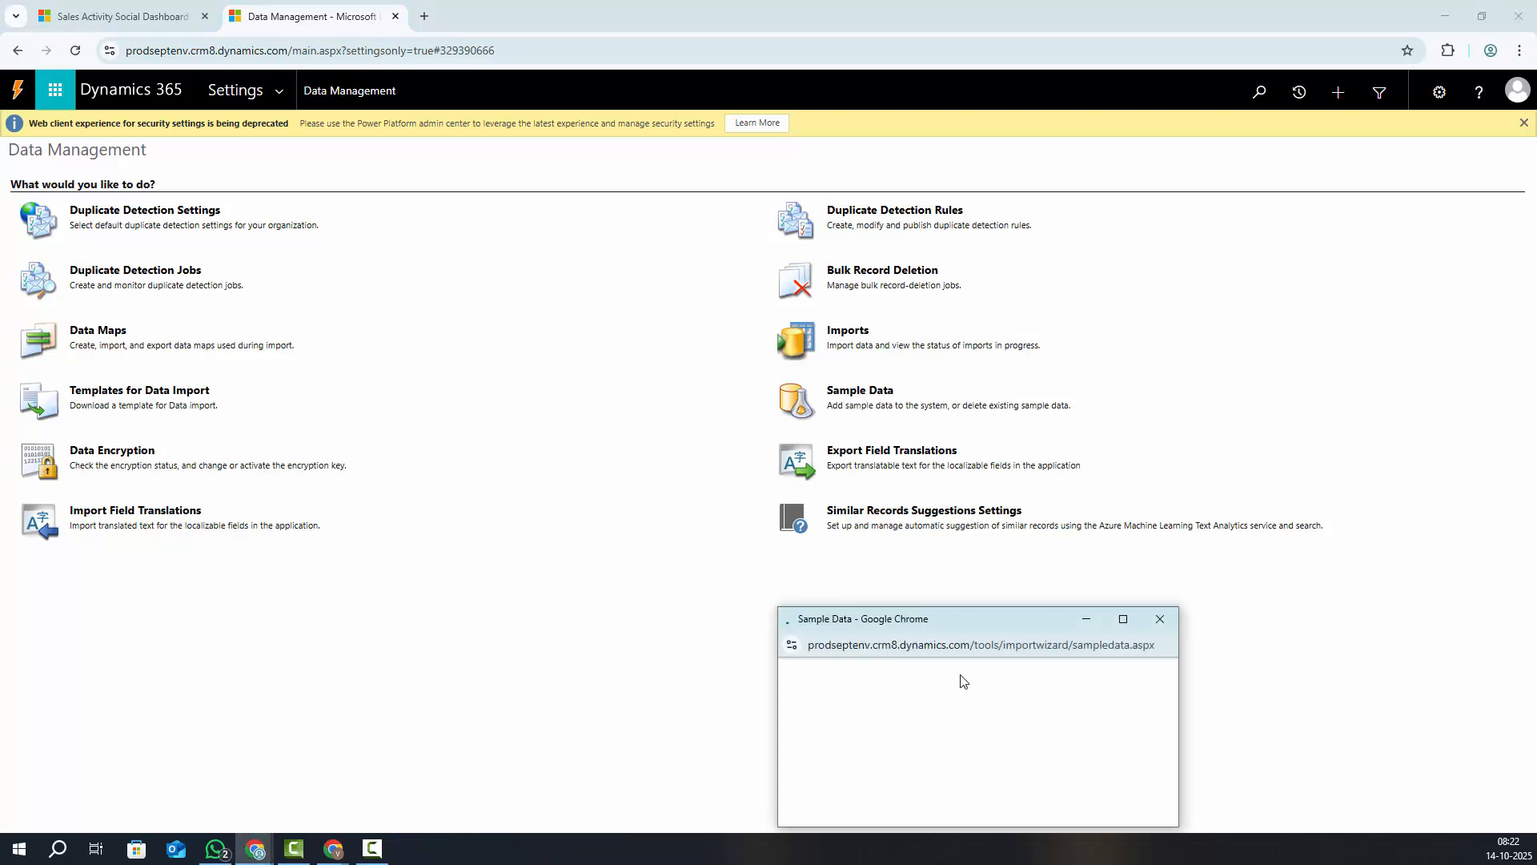
pyautogui.moveTo(937, 621); pyautogui.dragTo(797, 331)
# Install the sample data, close its window, and reload the Data Management page
pyautogui.click(897, 521)
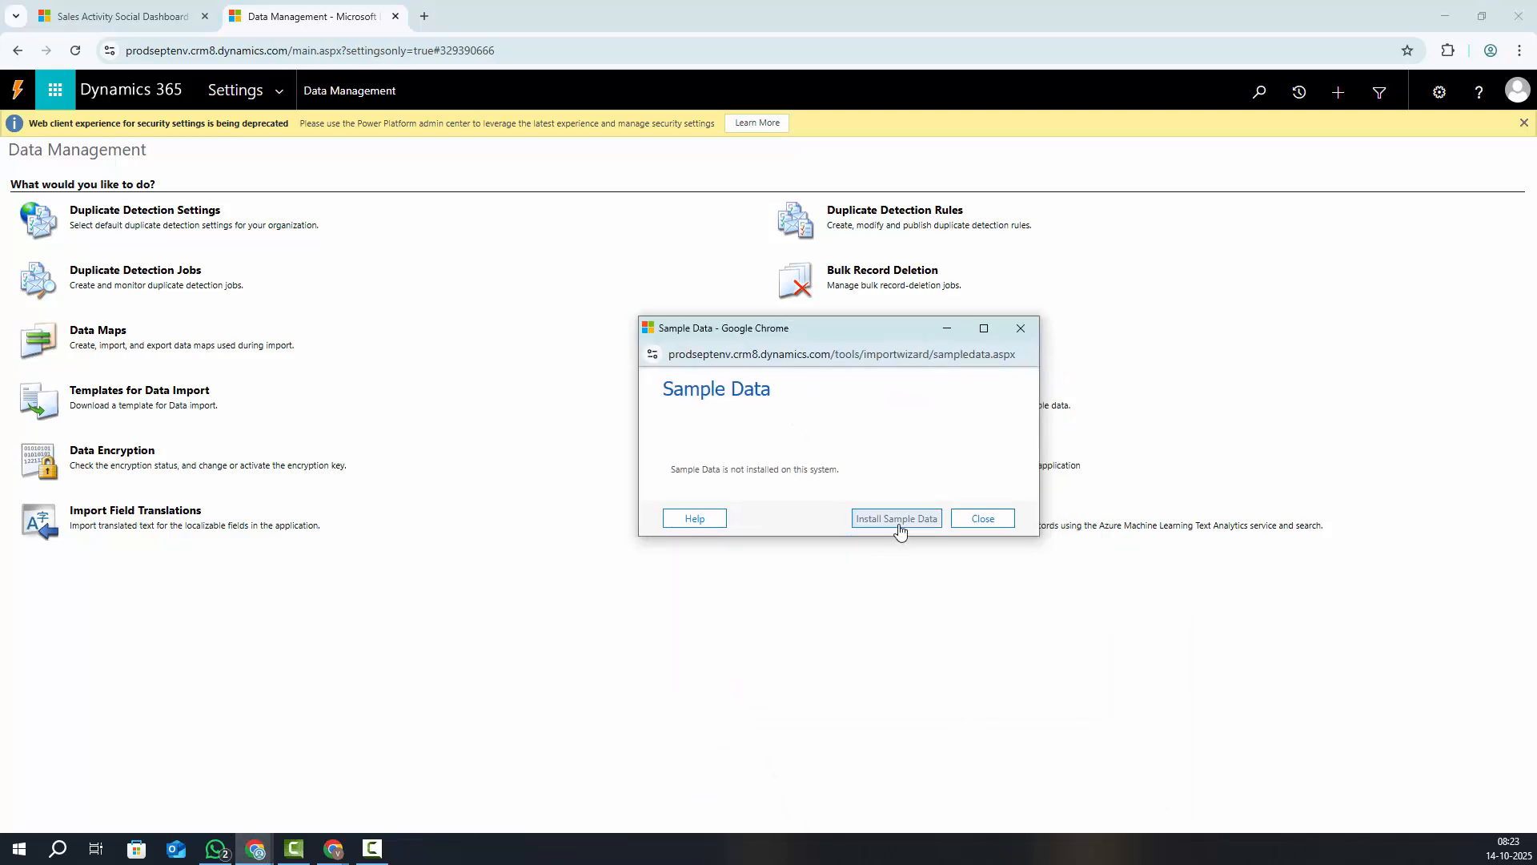
pyautogui.click(900, 520)
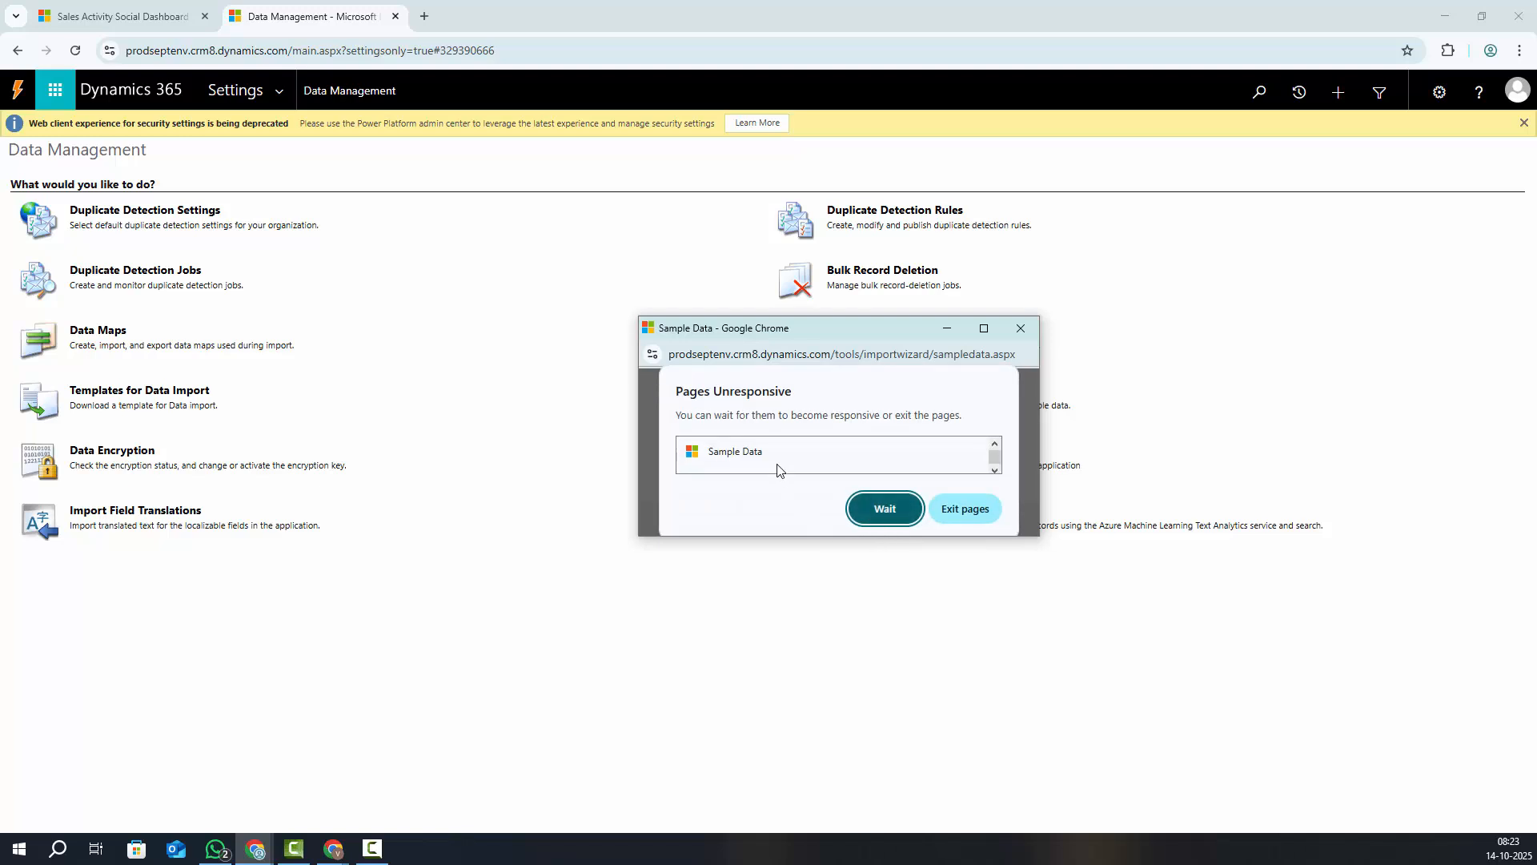
pyautogui.click(898, 519)
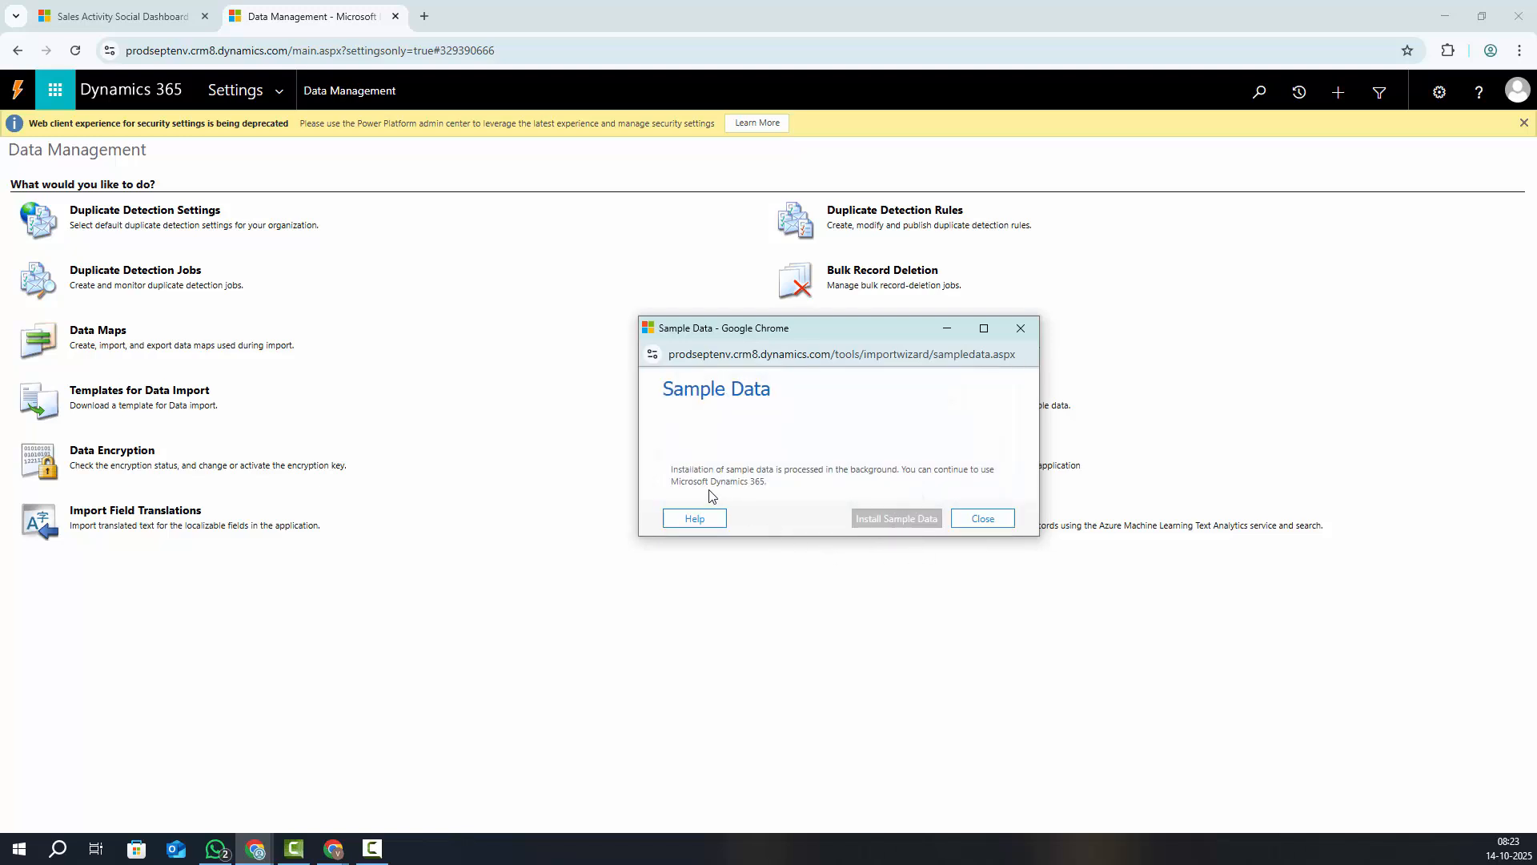
pyautogui.moveTo(672, 472); pyautogui.dragTo(997, 473)
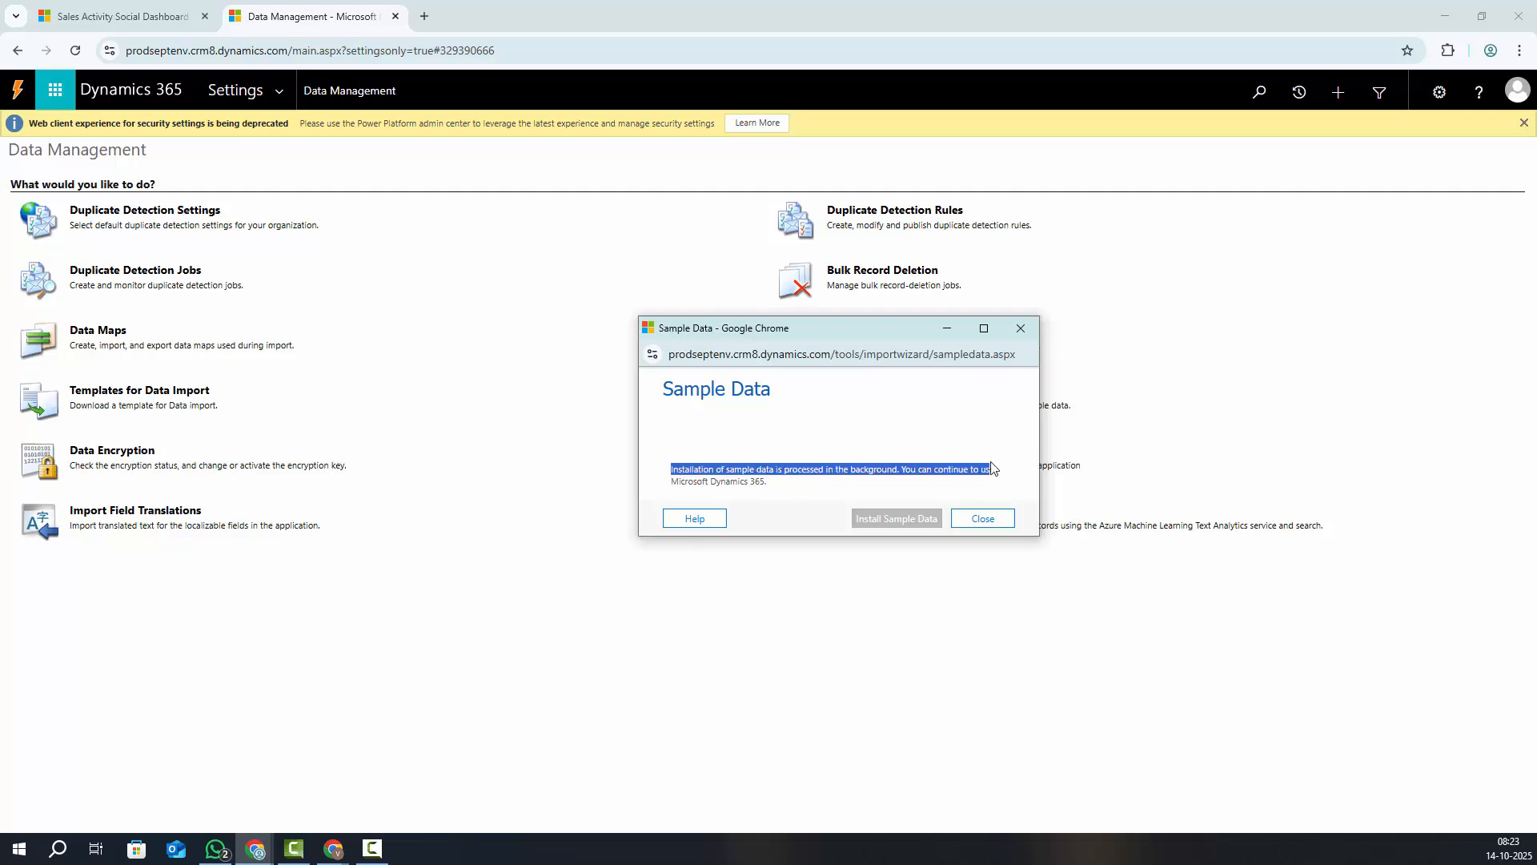
pyautogui.click(983, 519)
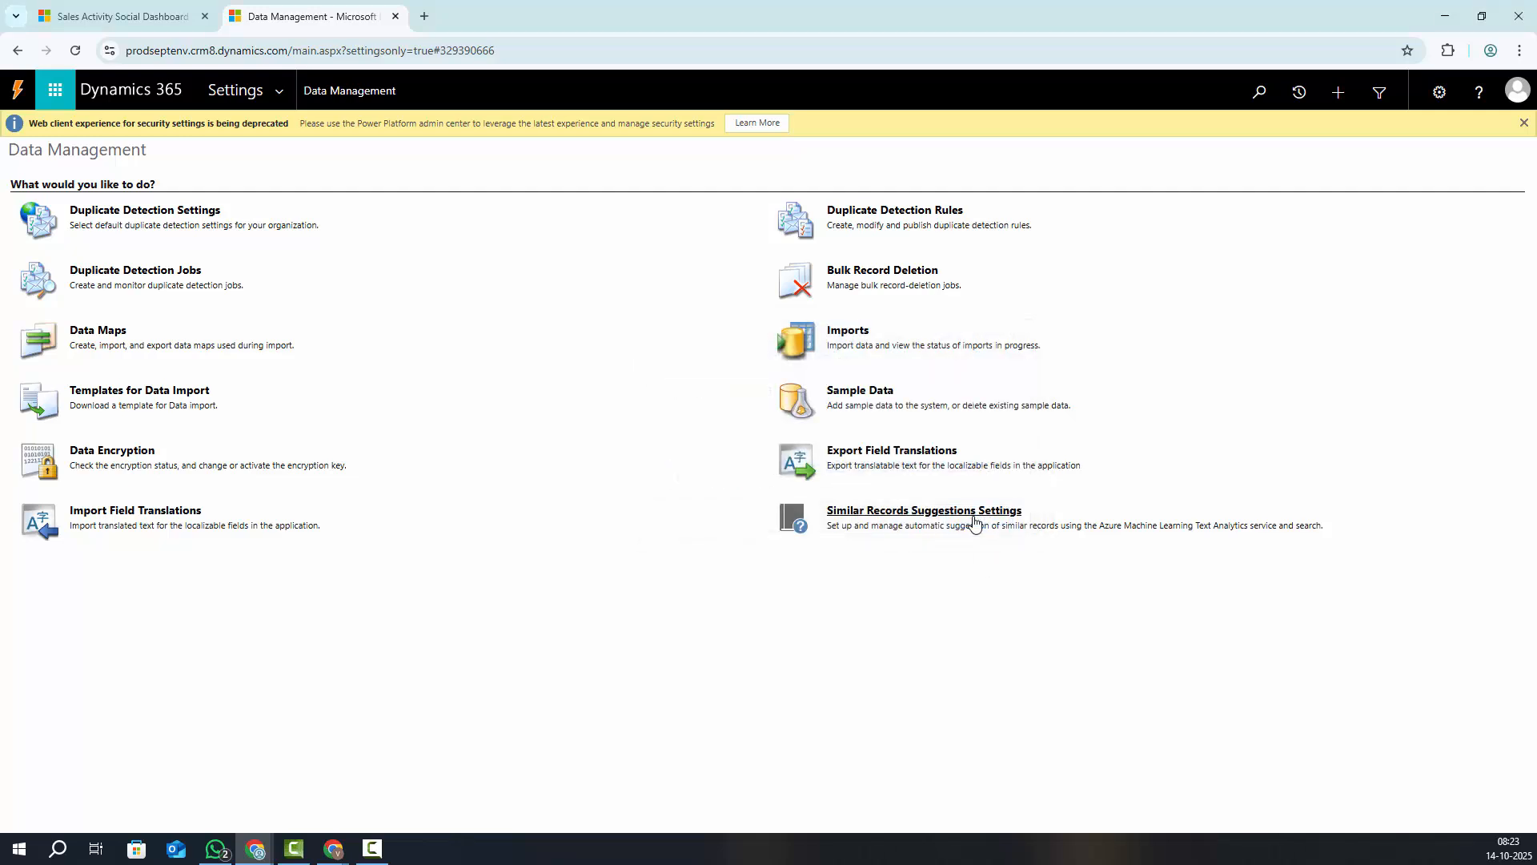
pyautogui.click(75, 51)
# Return to the dashboard tab and hard-reload it with an emptied cache using DevTools
pyautogui.click(96, 18)
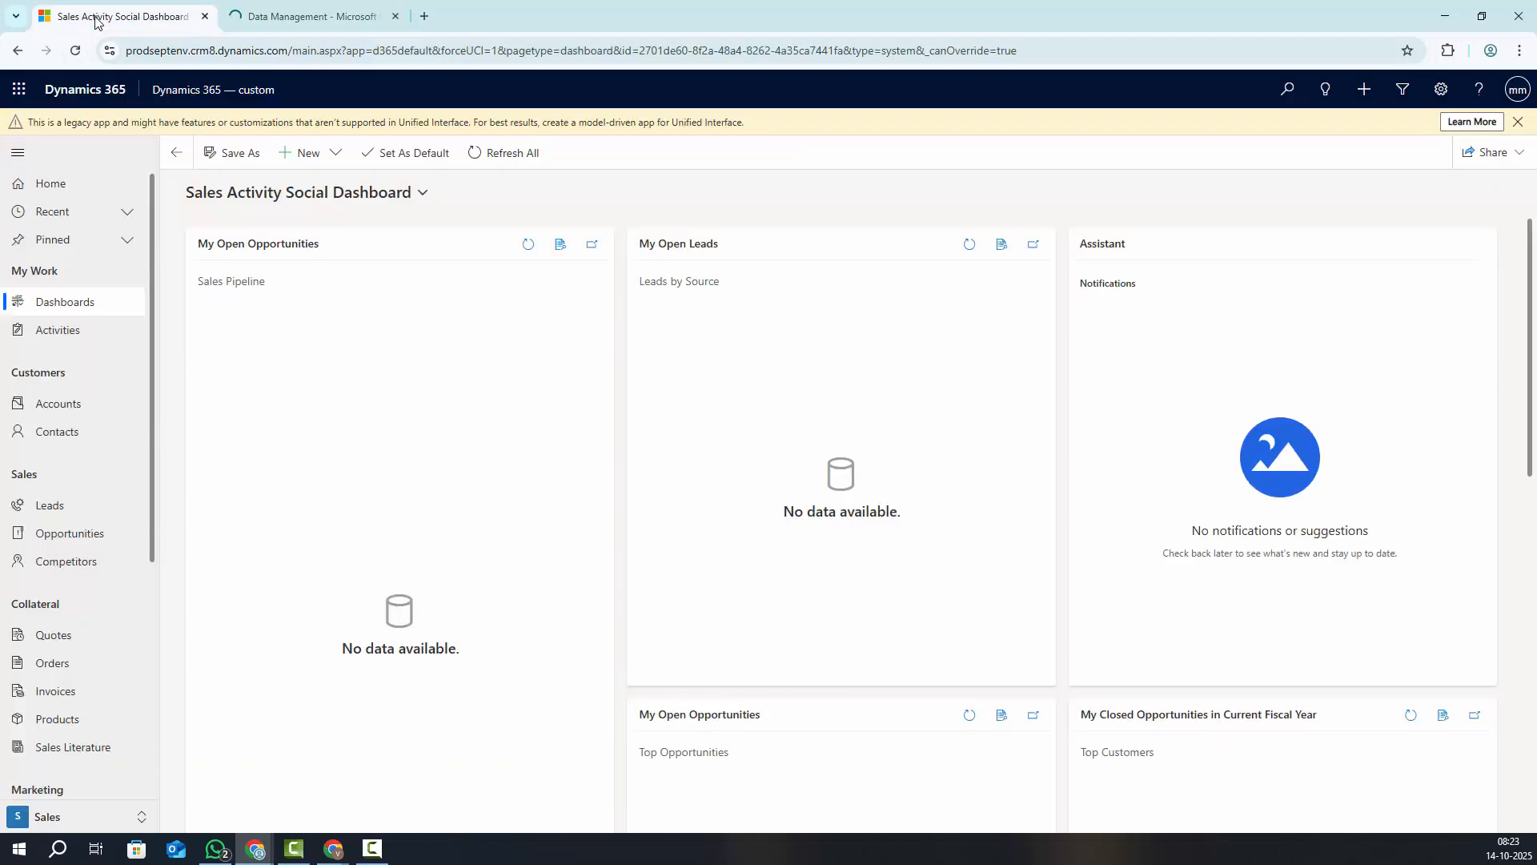
pyautogui.click(73, 51)
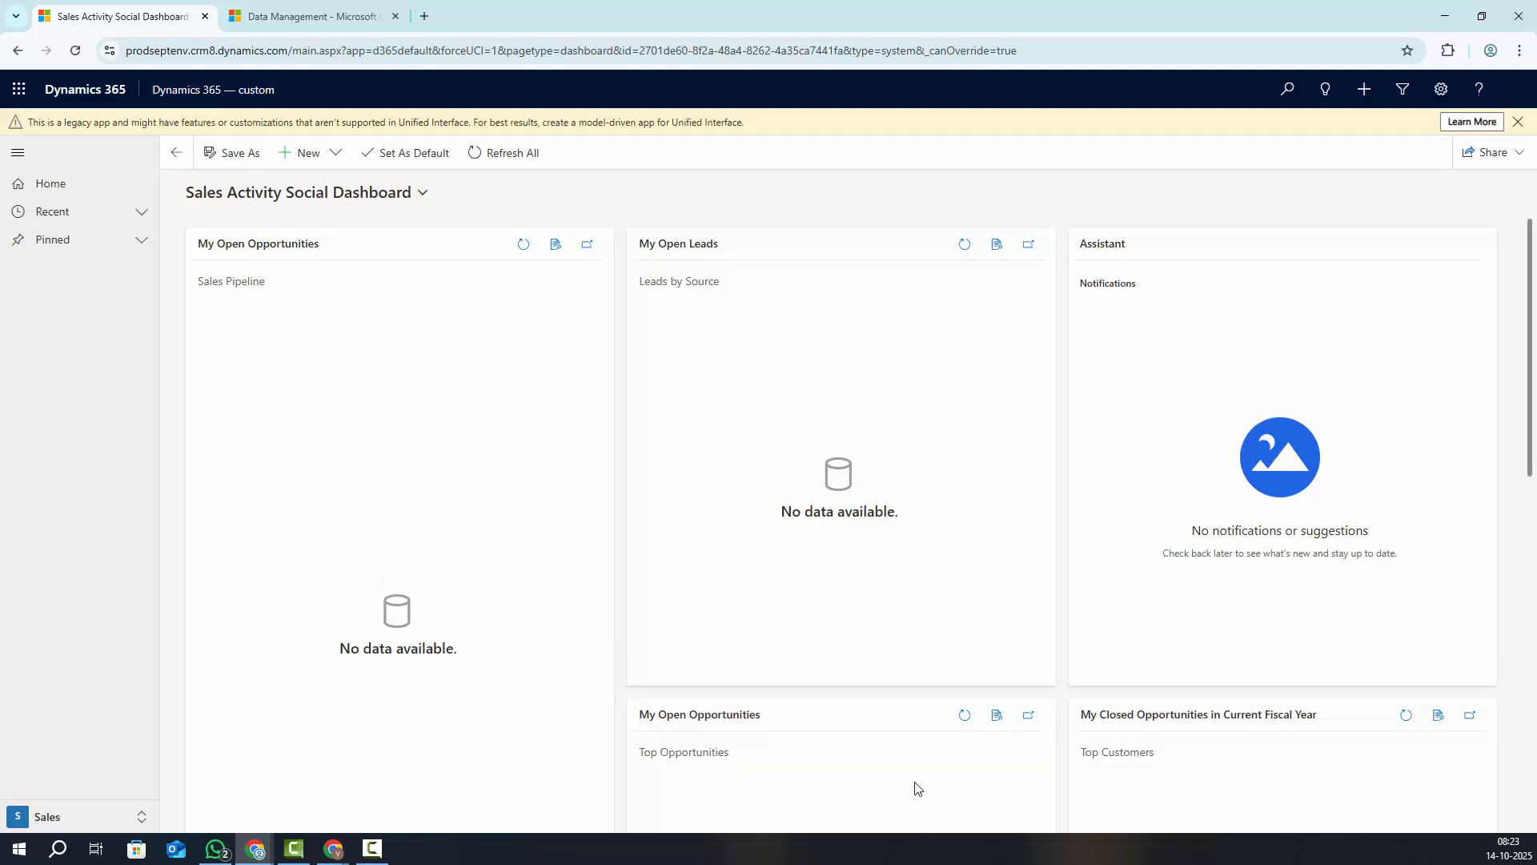
pyautogui.rightClick(293, 759)
pyautogui.click(297, 762)
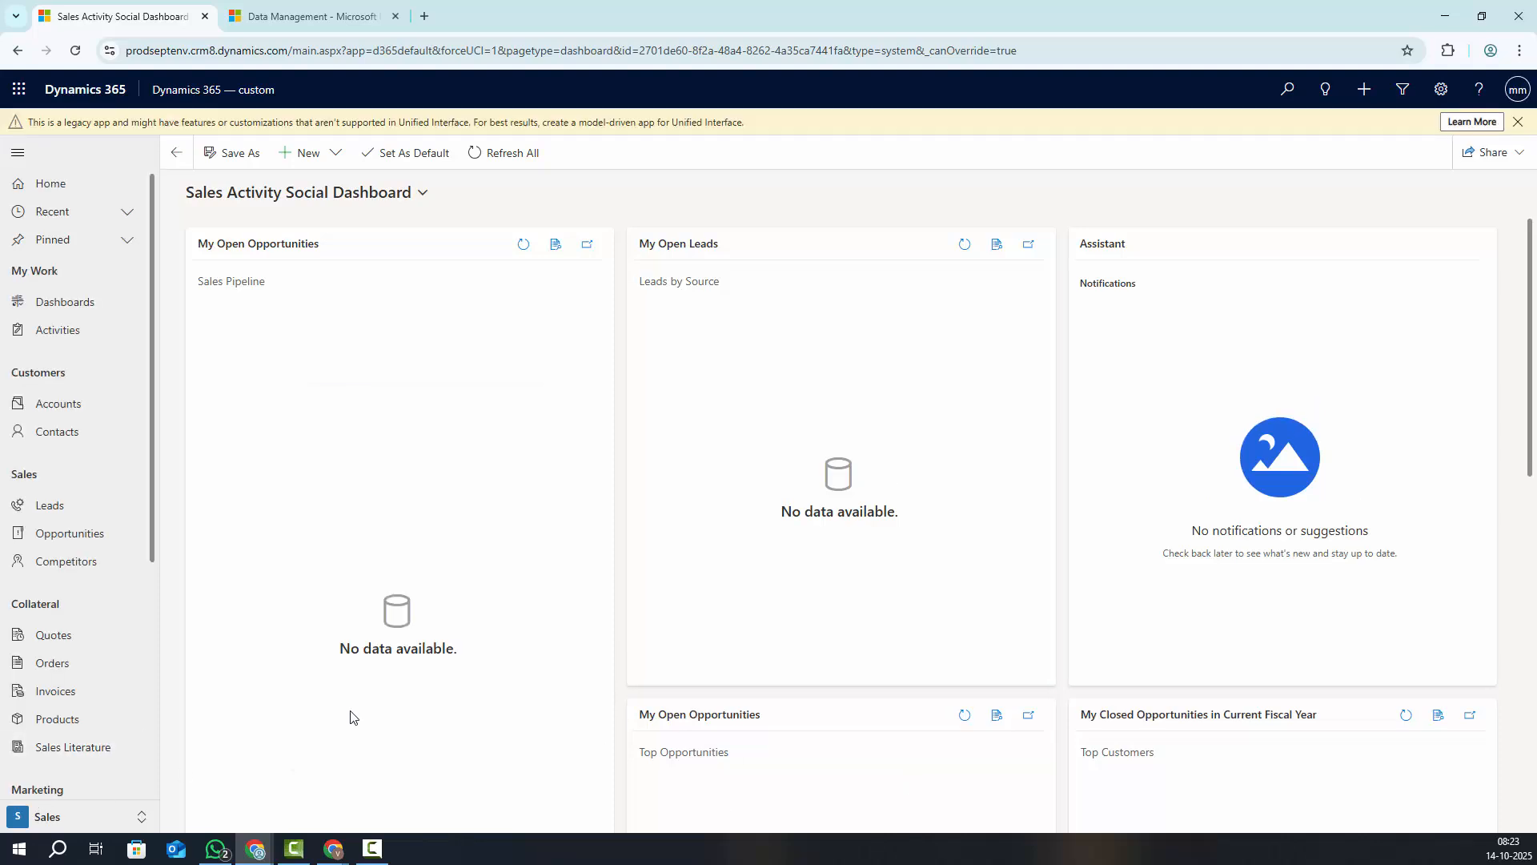
pyautogui.press('F12')
pyautogui.rightClick(76, 51)
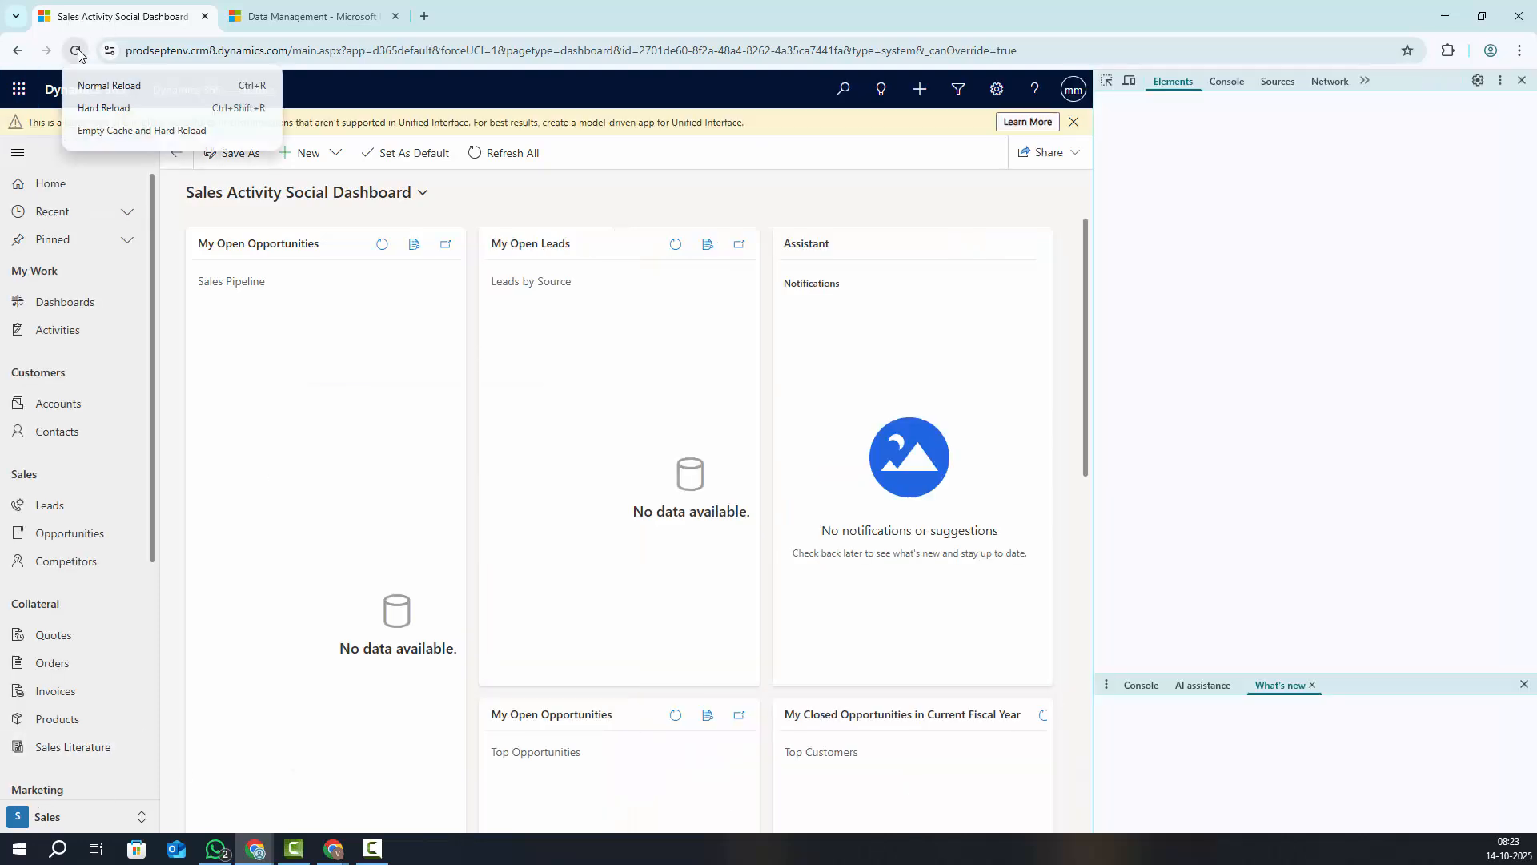
pyautogui.click(130, 132)
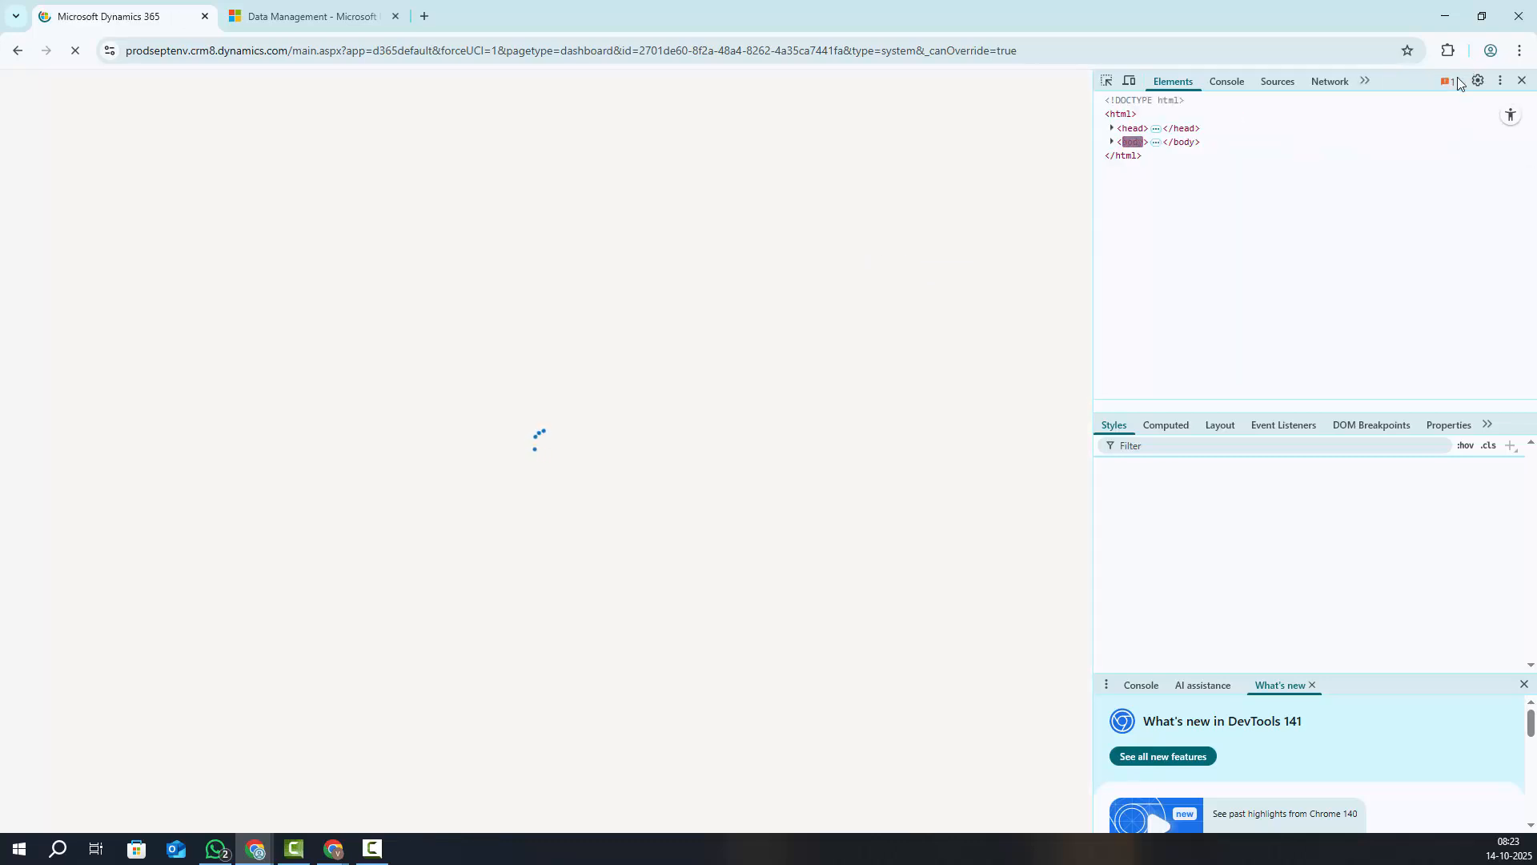
pyautogui.click(1524, 82)
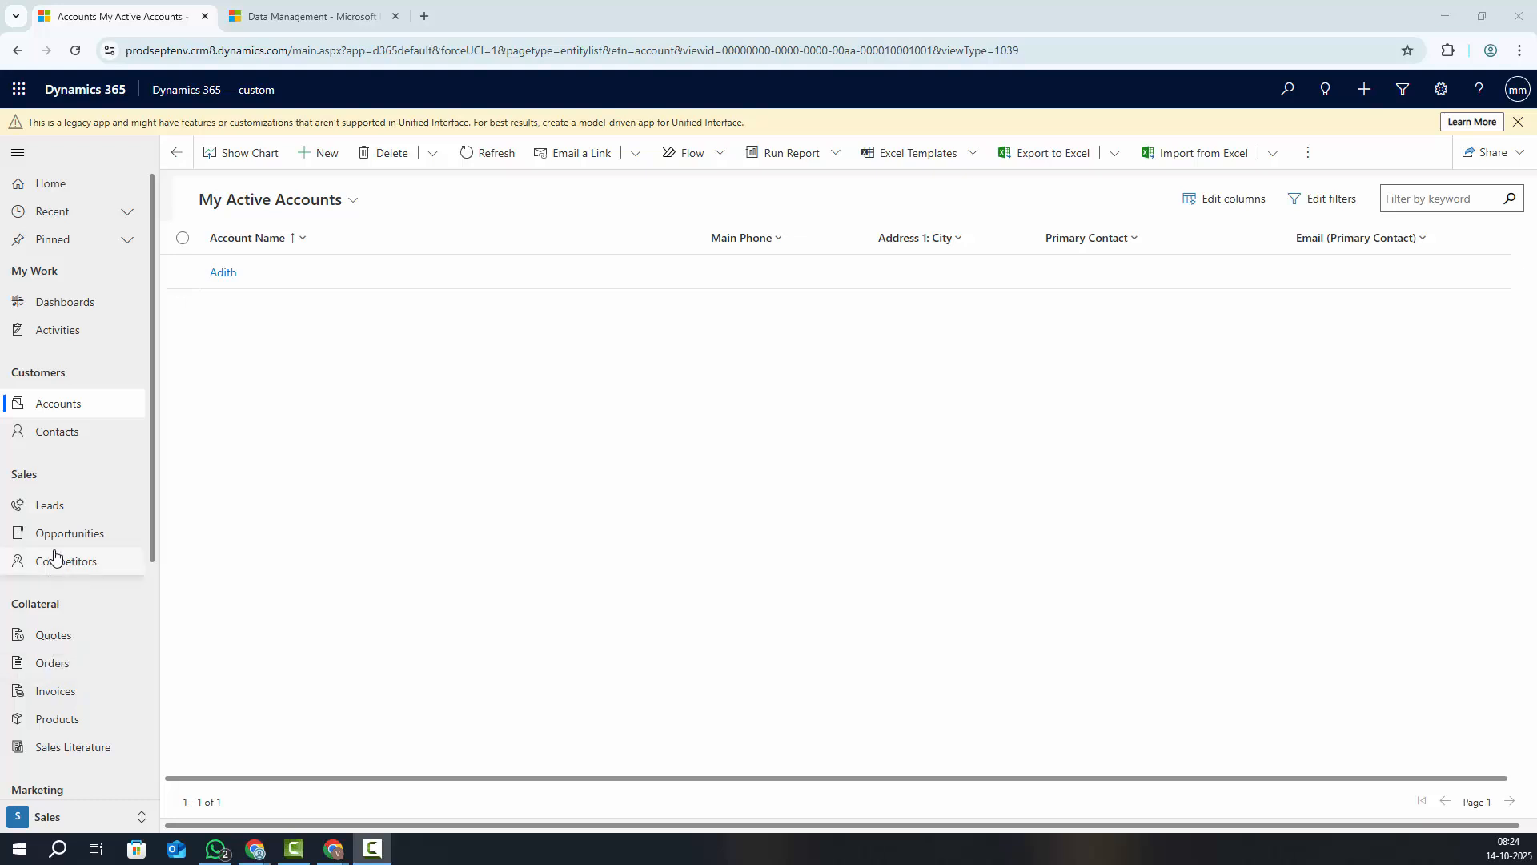
# Open the My Open Leads list from the sitemap
pyautogui.click(49, 505)
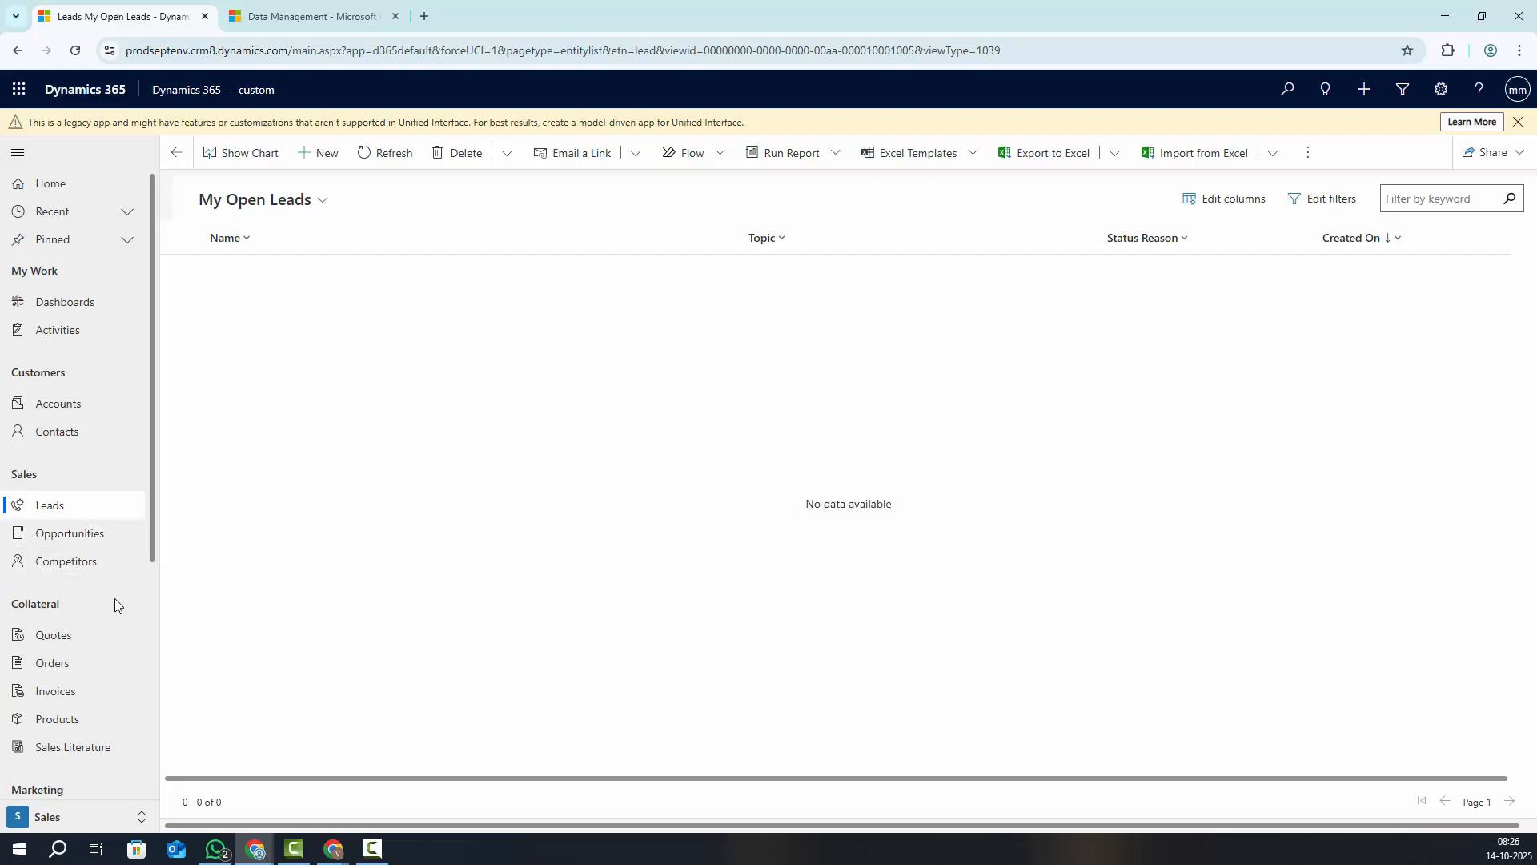
# Switch to the Training area and view the 9 Active PowerbillSept records across the grid
pyautogui.scroll(-3, 97, 667)
pyautogui.scroll(-1, 98, 667)
pyautogui.click(53, 816)
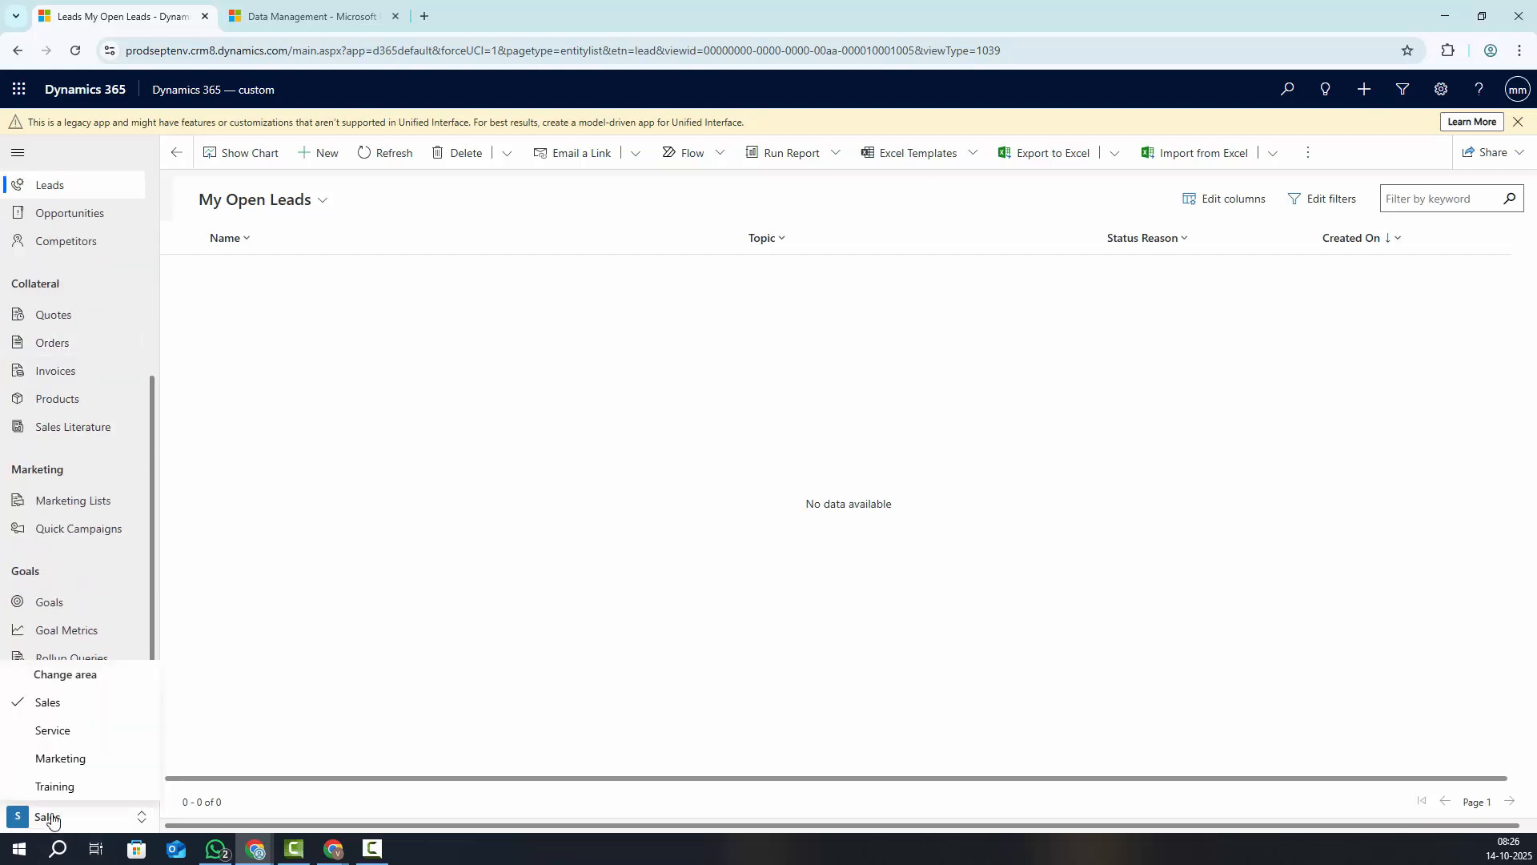
pyautogui.click(81, 786)
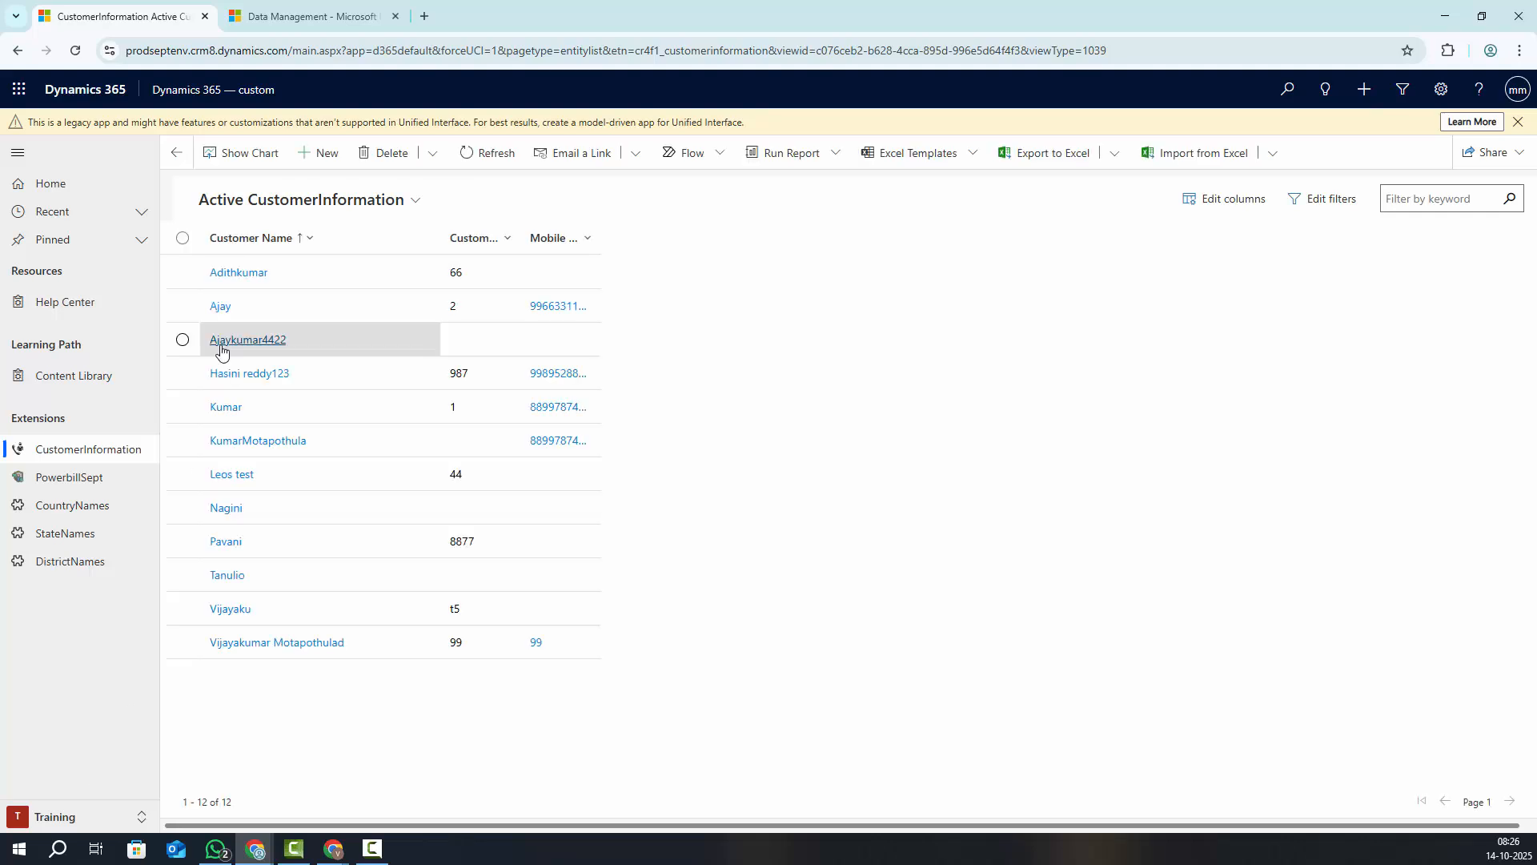
pyautogui.click(69, 478)
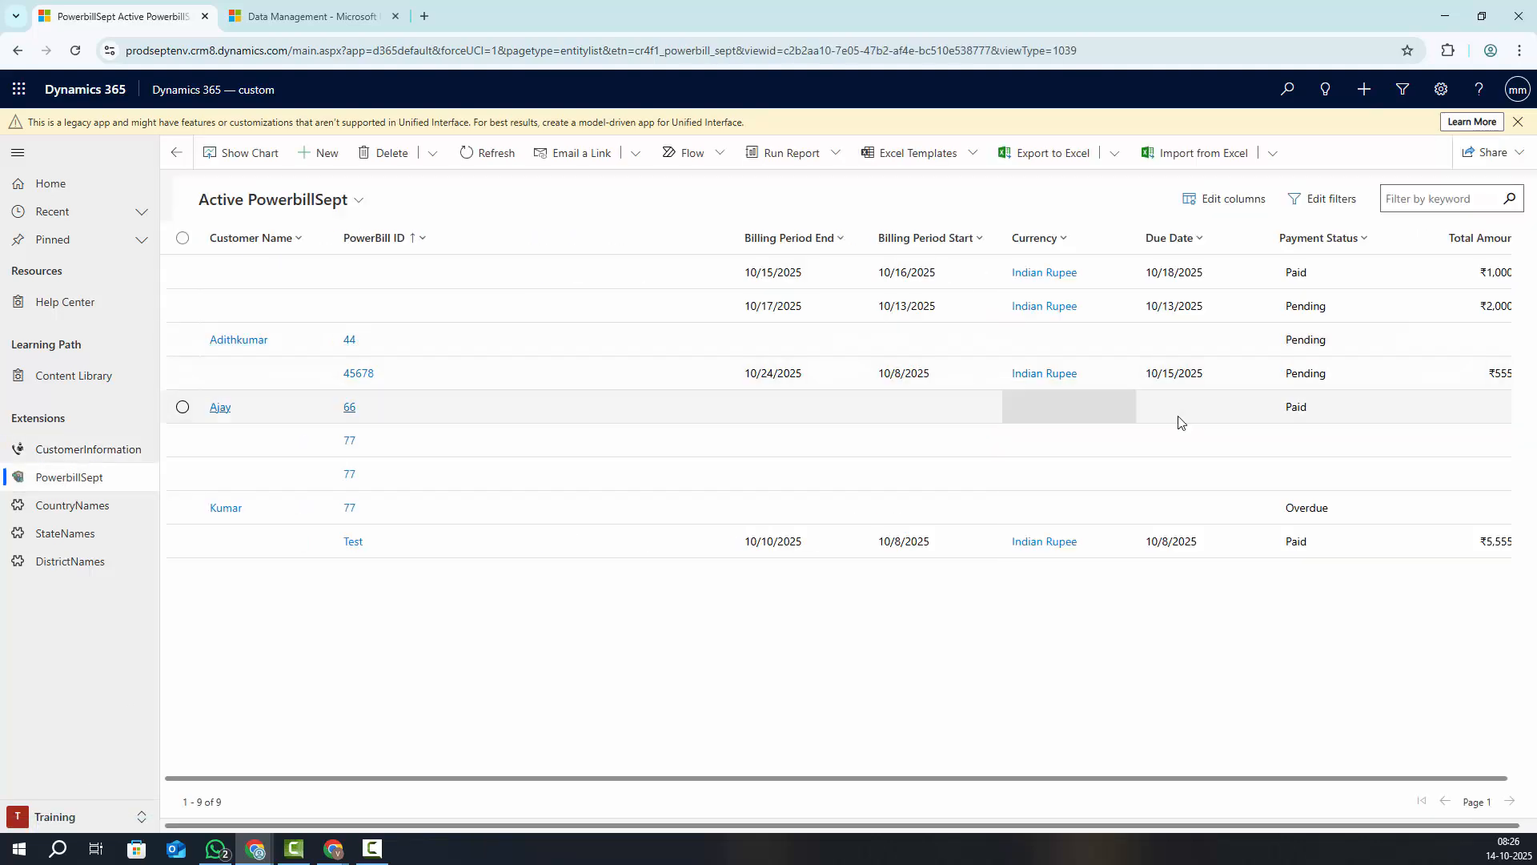
pyautogui.moveTo(957, 823); pyautogui.dragTo(1045, 810)
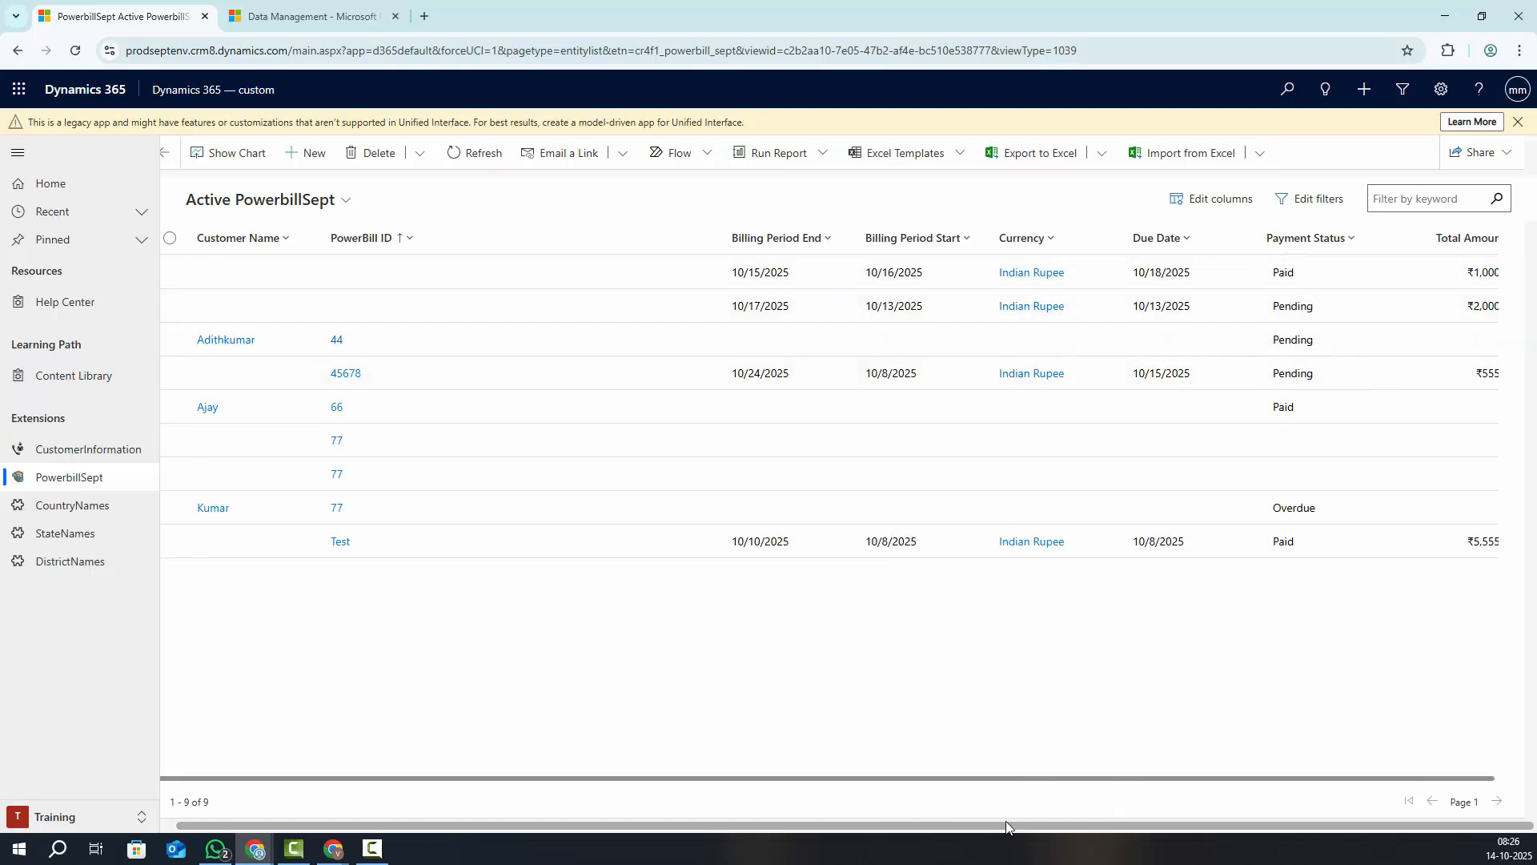
pyautogui.moveTo(1066, 781); pyautogui.dragTo(1311, 748)
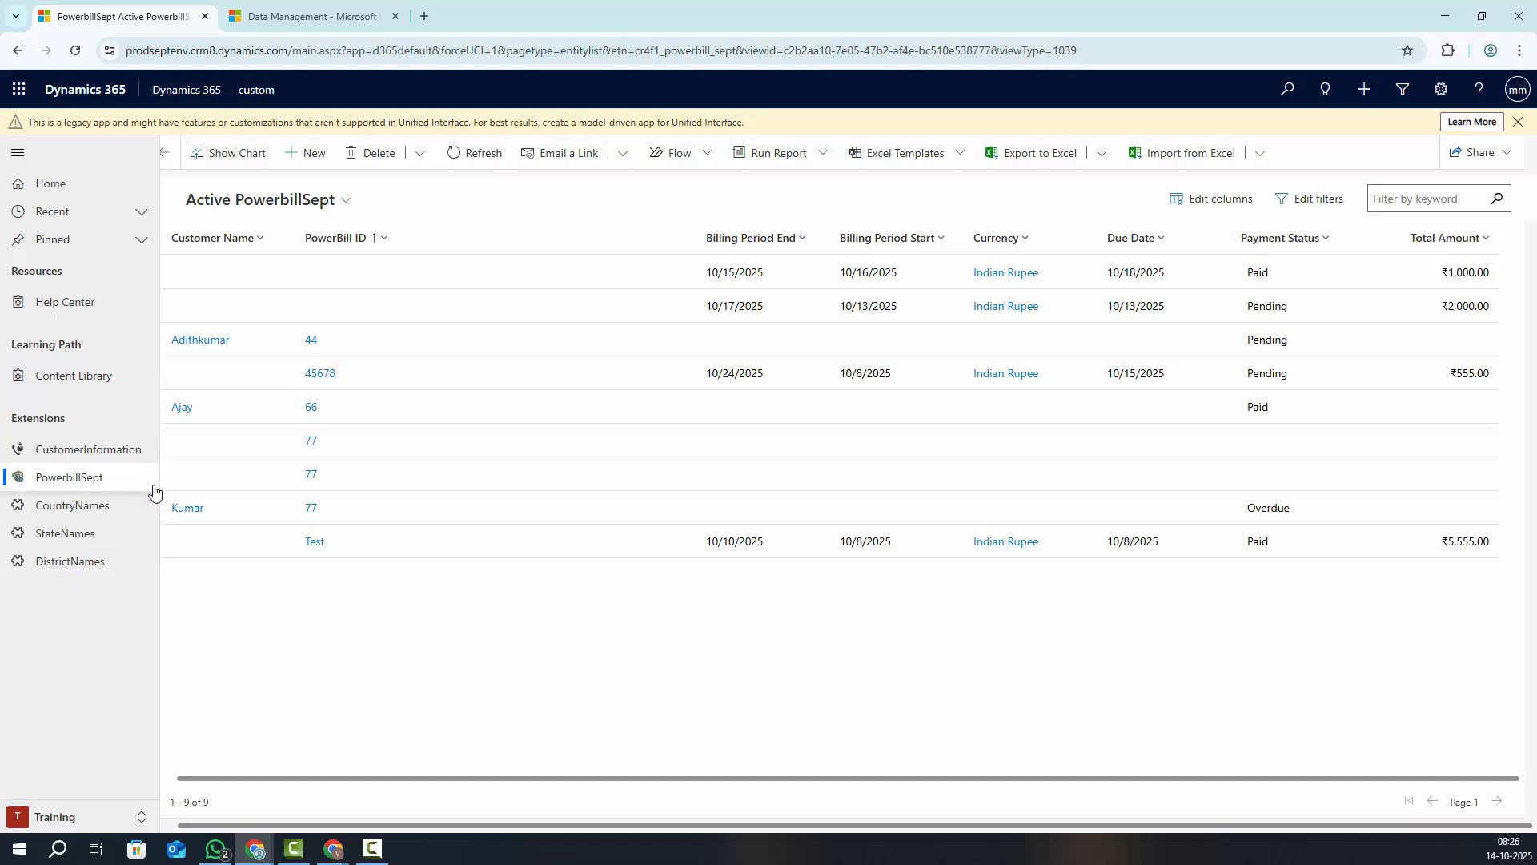
pyautogui.moveTo(424, 781); pyautogui.dragTo(367, 783)
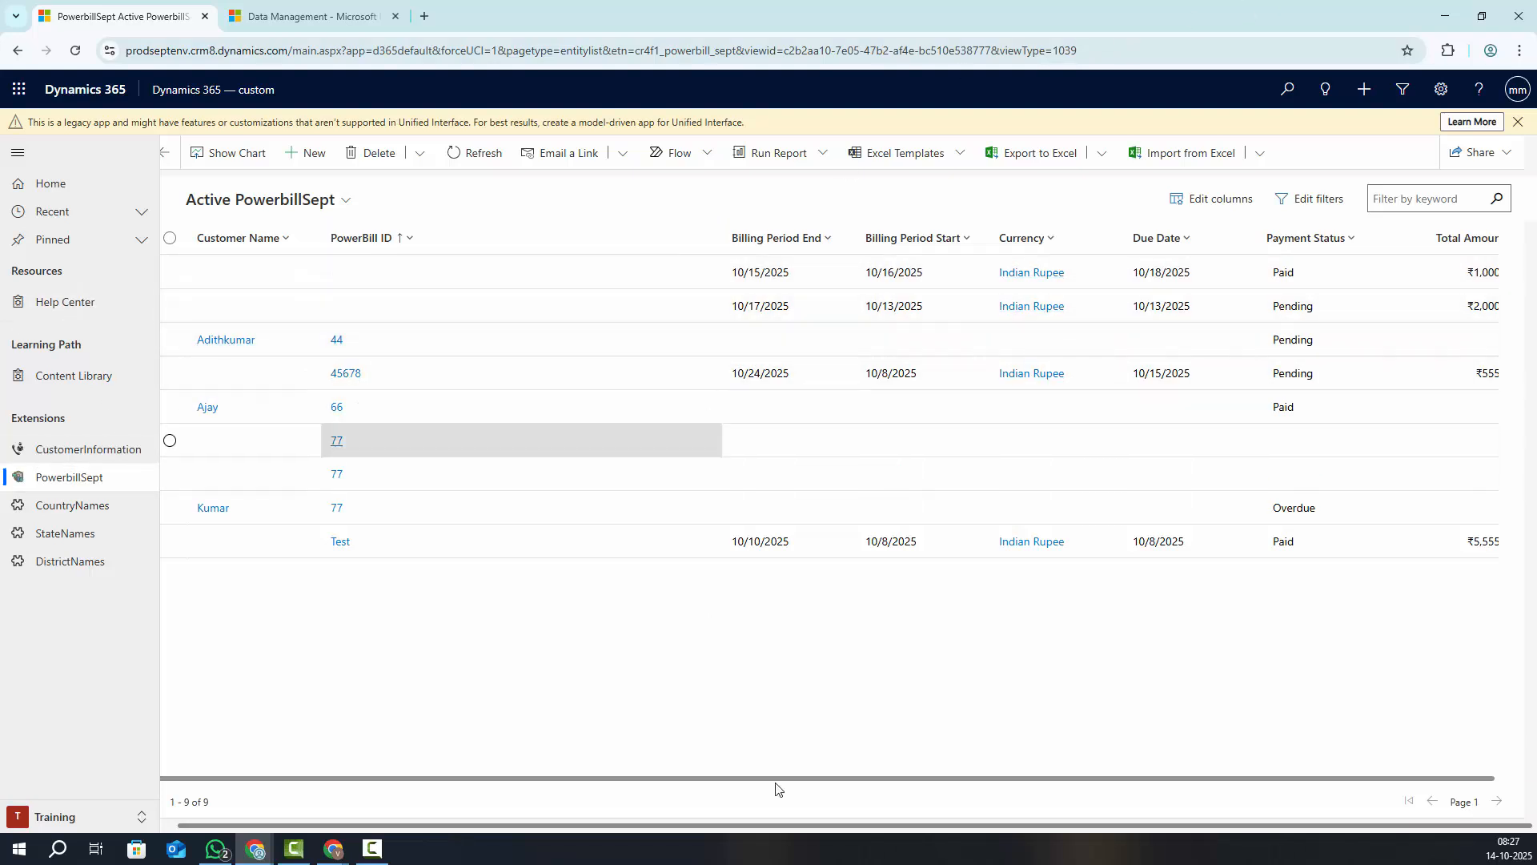
# Review the PowerbillSept view's addable columns without changing anything, then return to the Data Management tab
pyautogui.click(1212, 200)
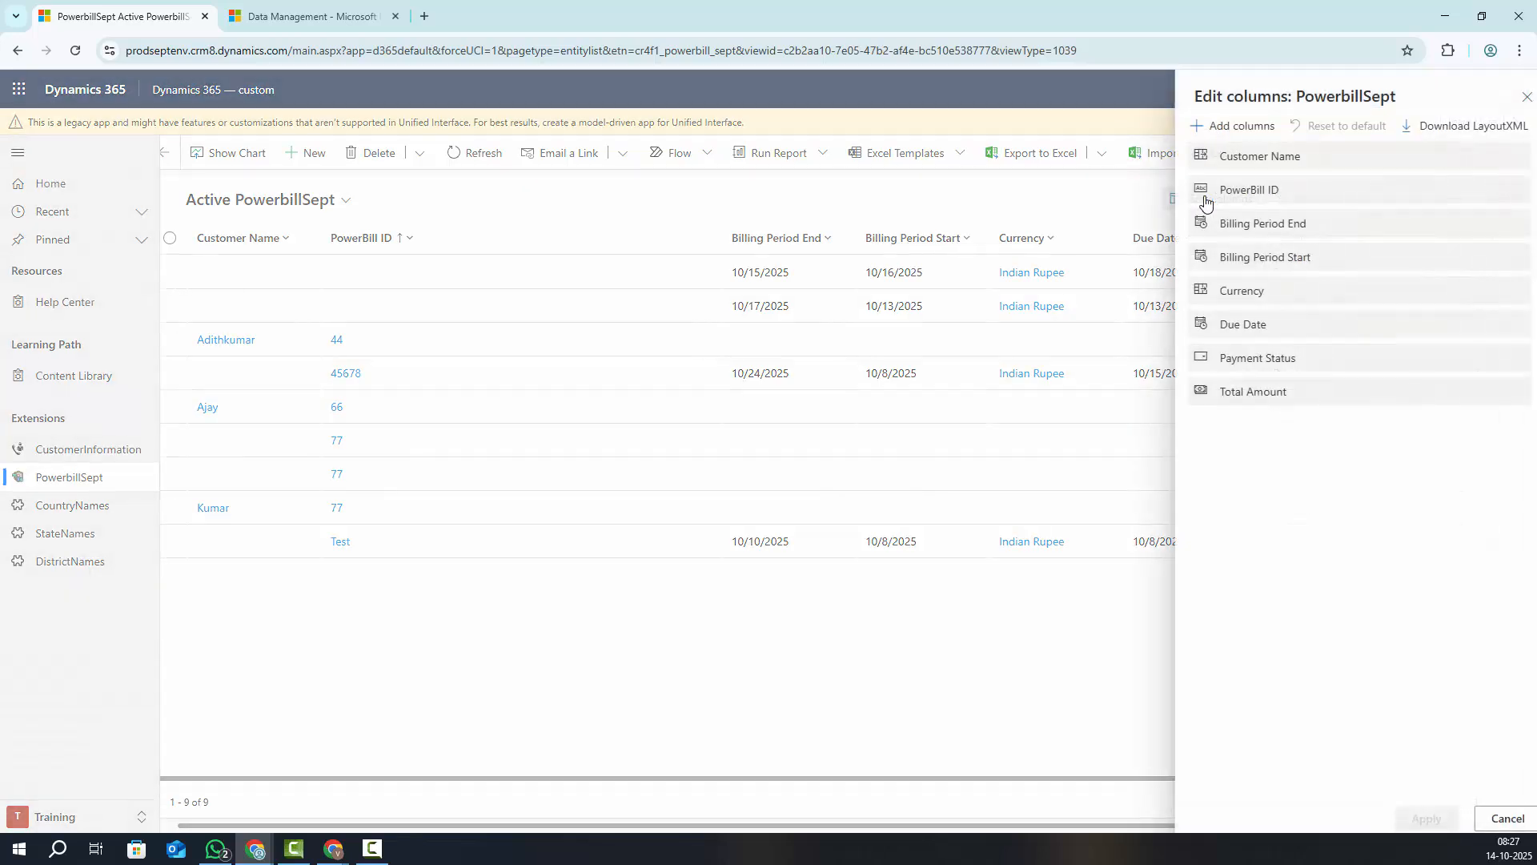
pyautogui.click(1184, 126)
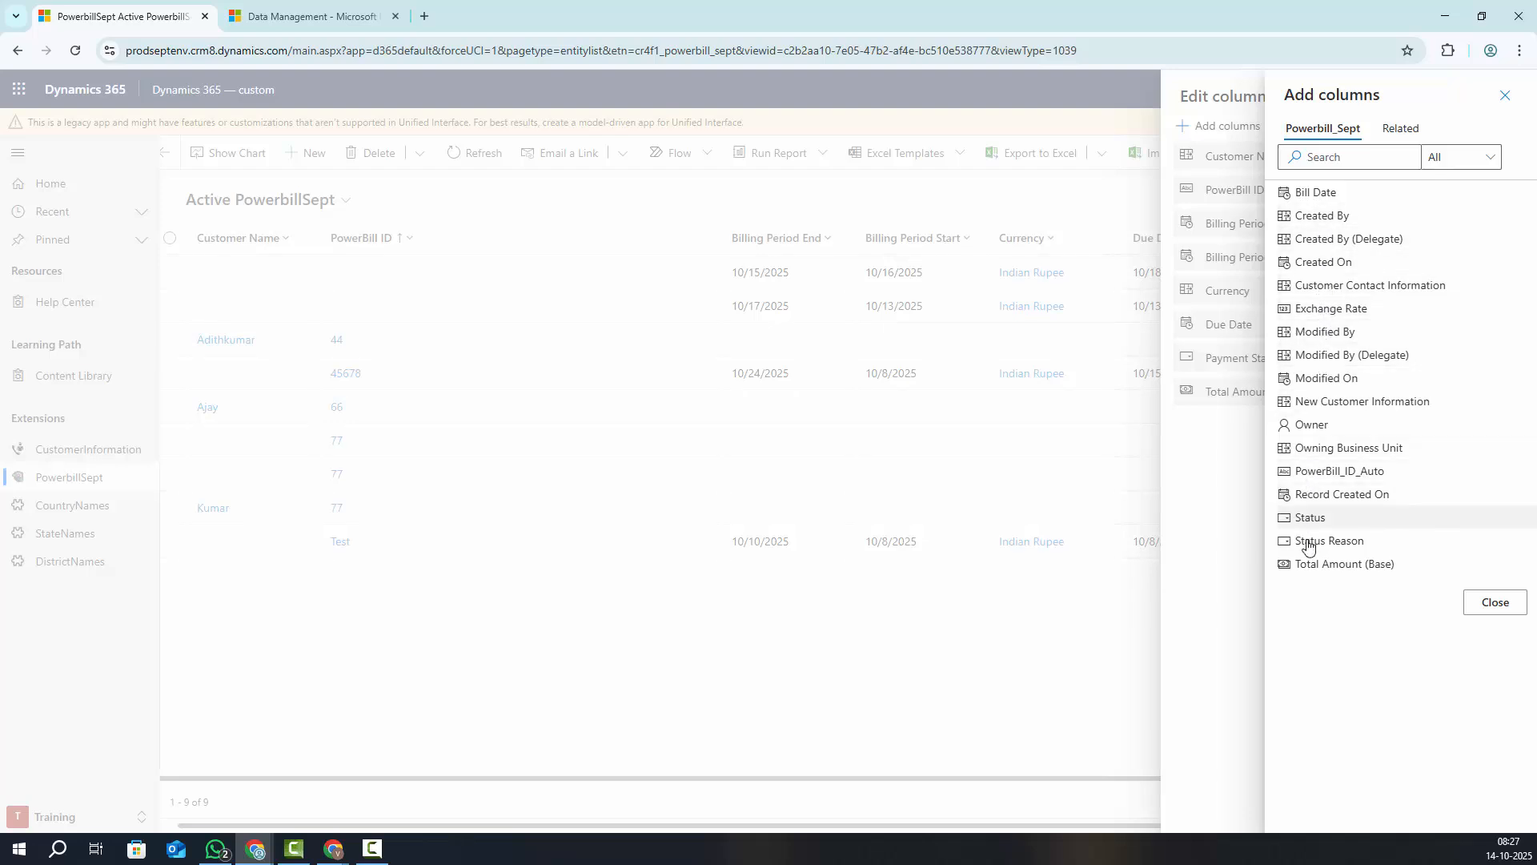
pyautogui.click(1067, 681)
pyautogui.click(1513, 96)
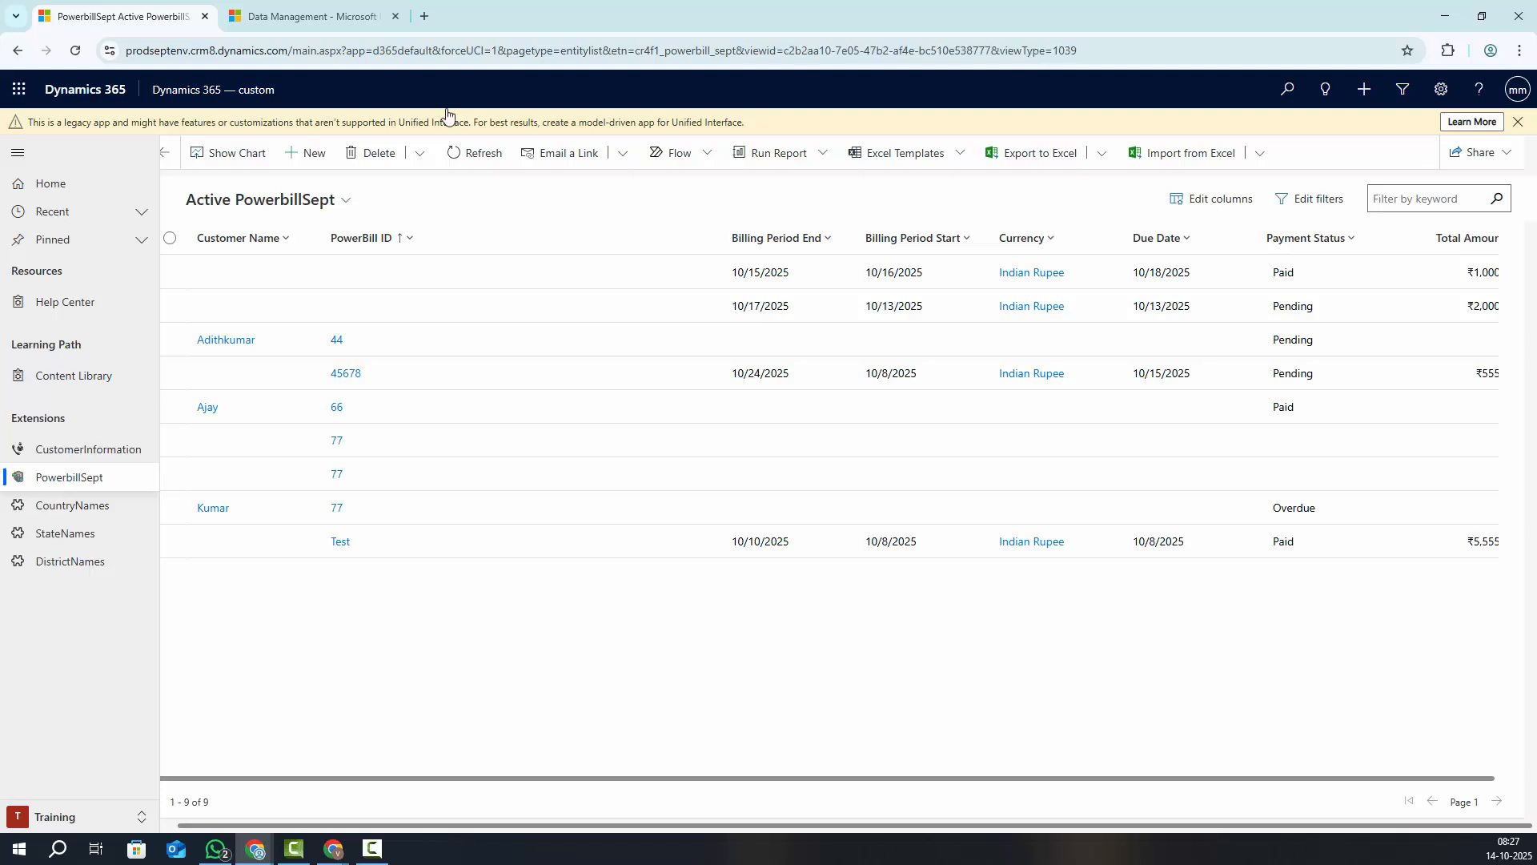
pyautogui.click(312, 14)
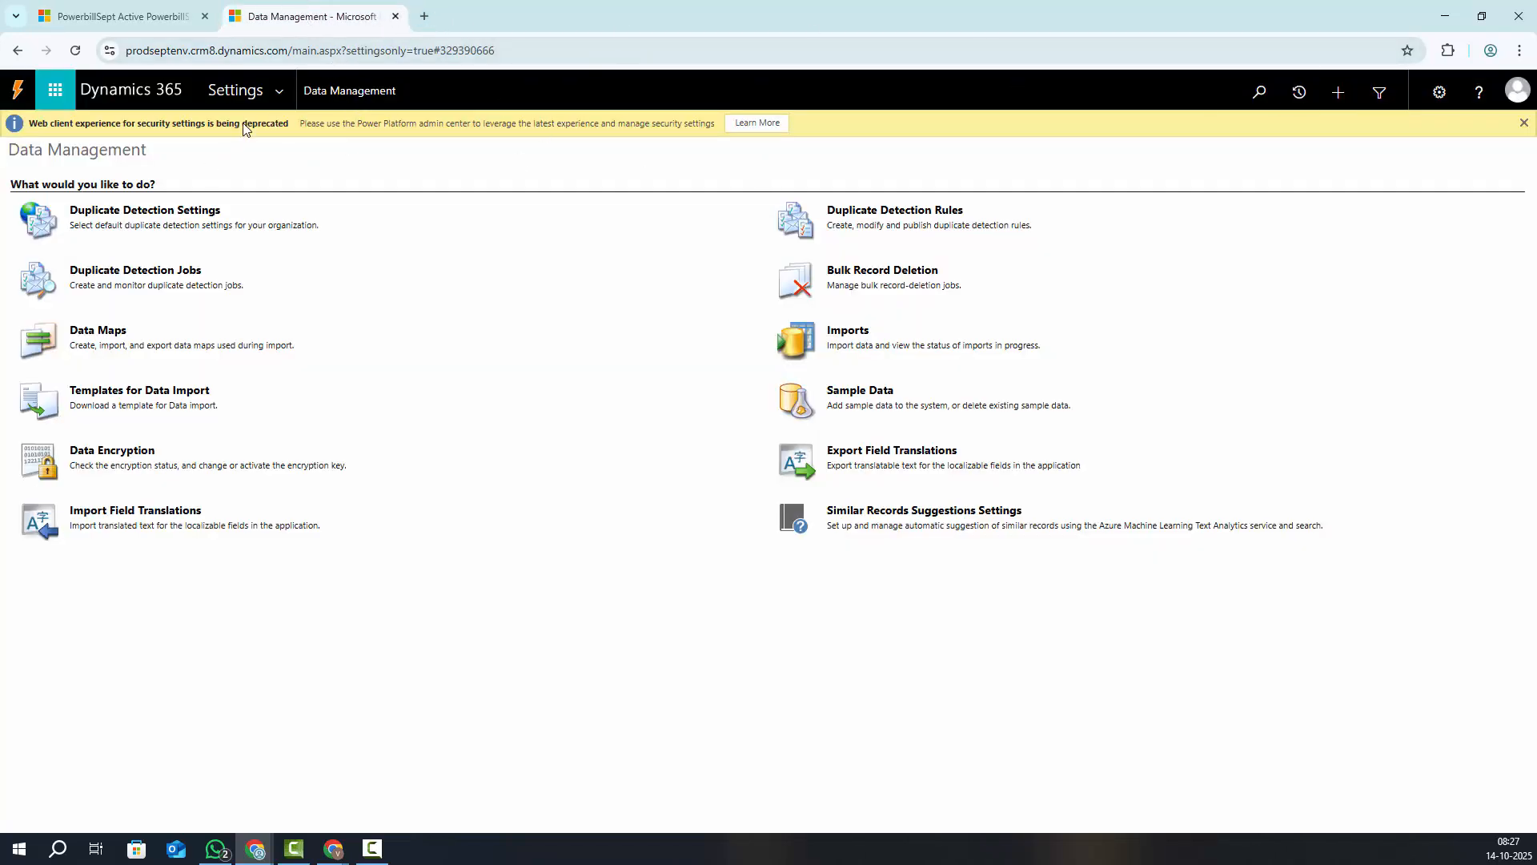
# Open the Dynamics CRM Sept2025 solution from All Solutions in a maximised window
pyautogui.click(278, 93)
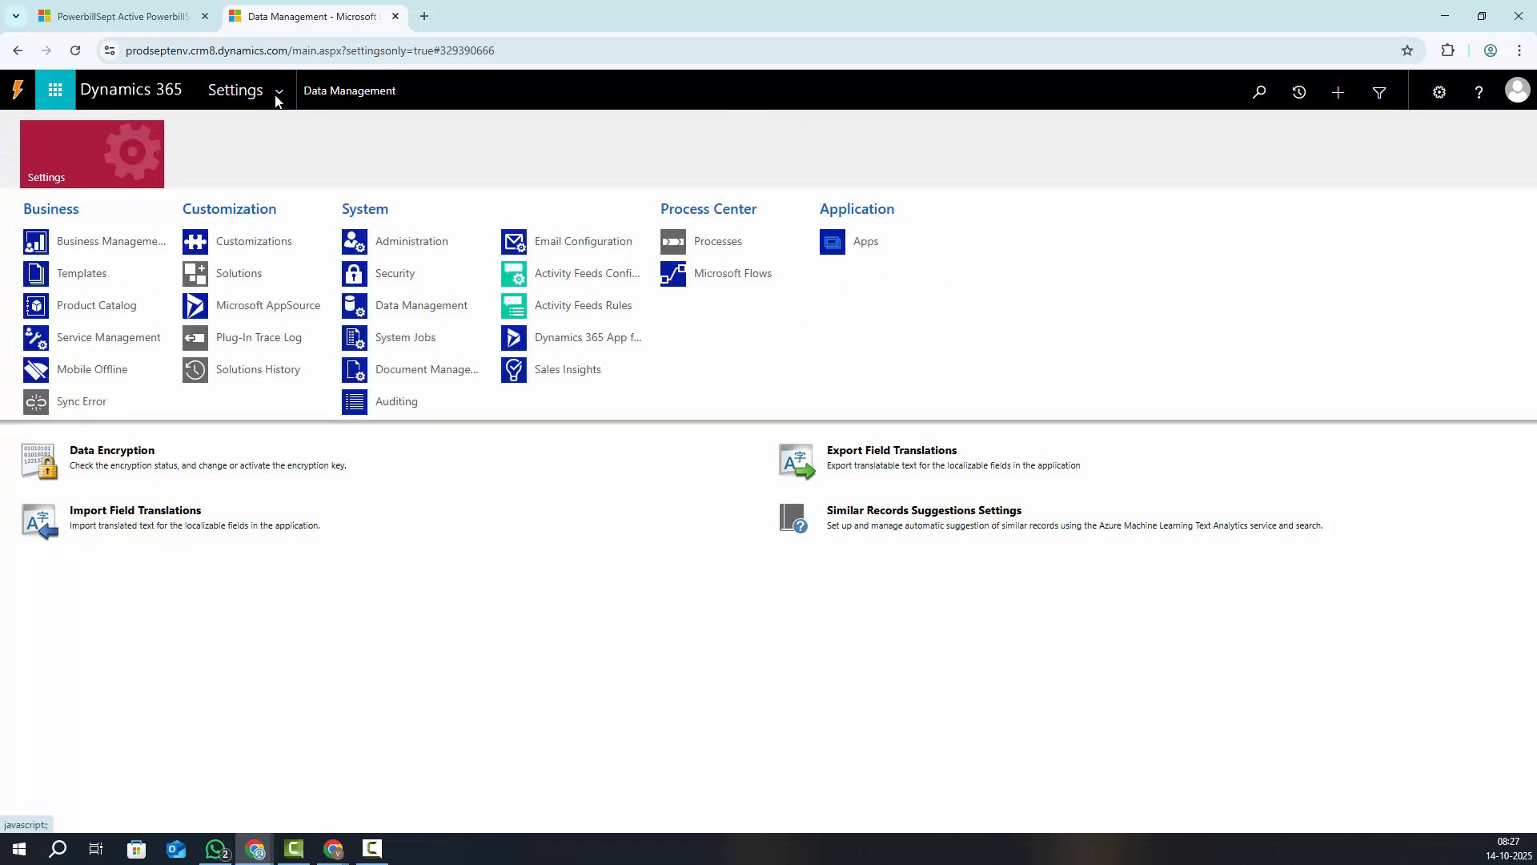
pyautogui.click(250, 276)
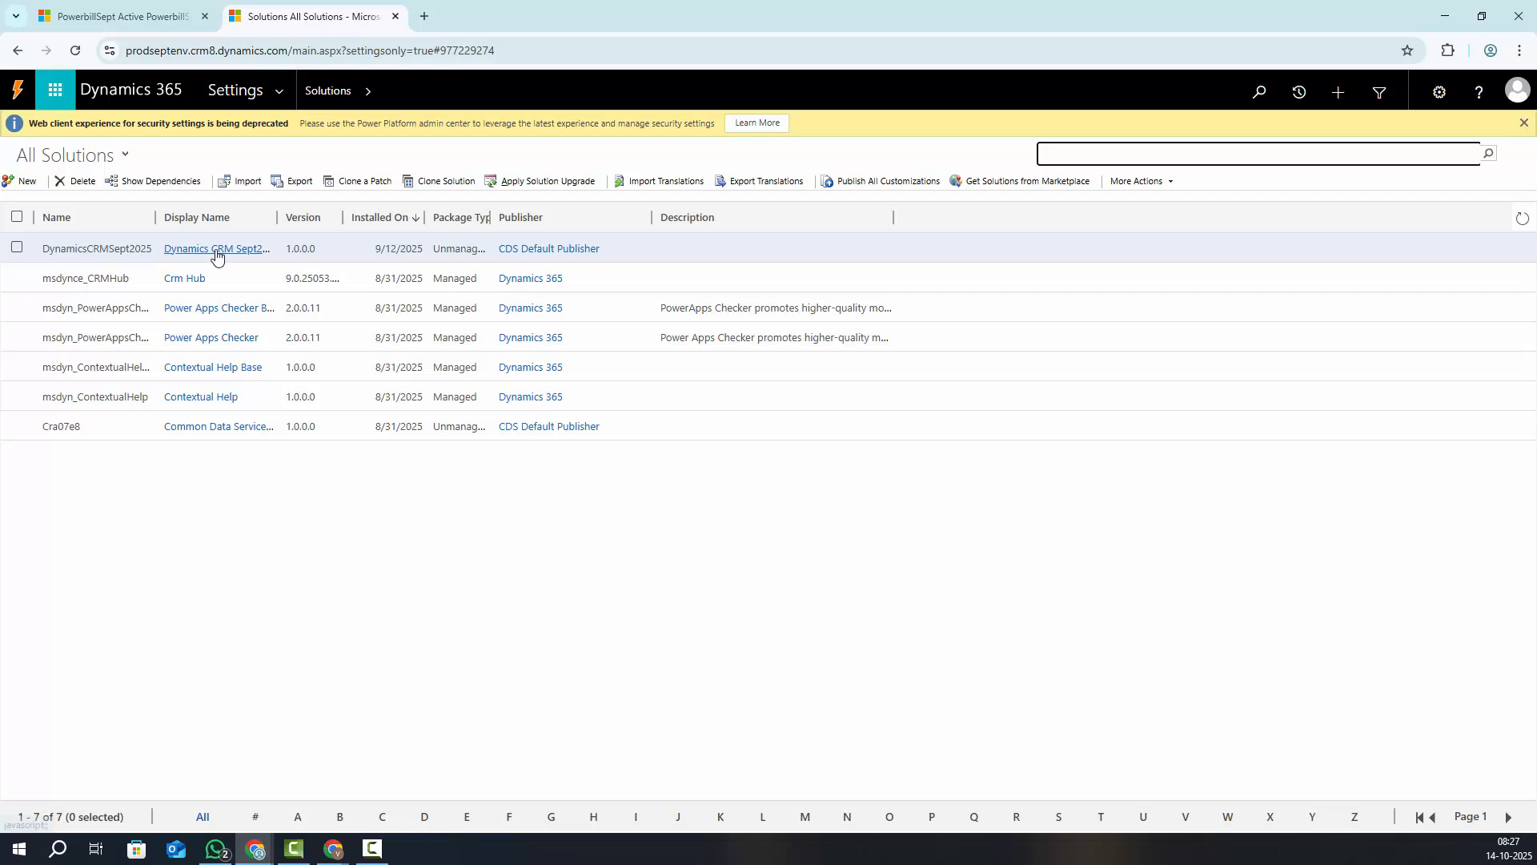
pyautogui.click(227, 250)
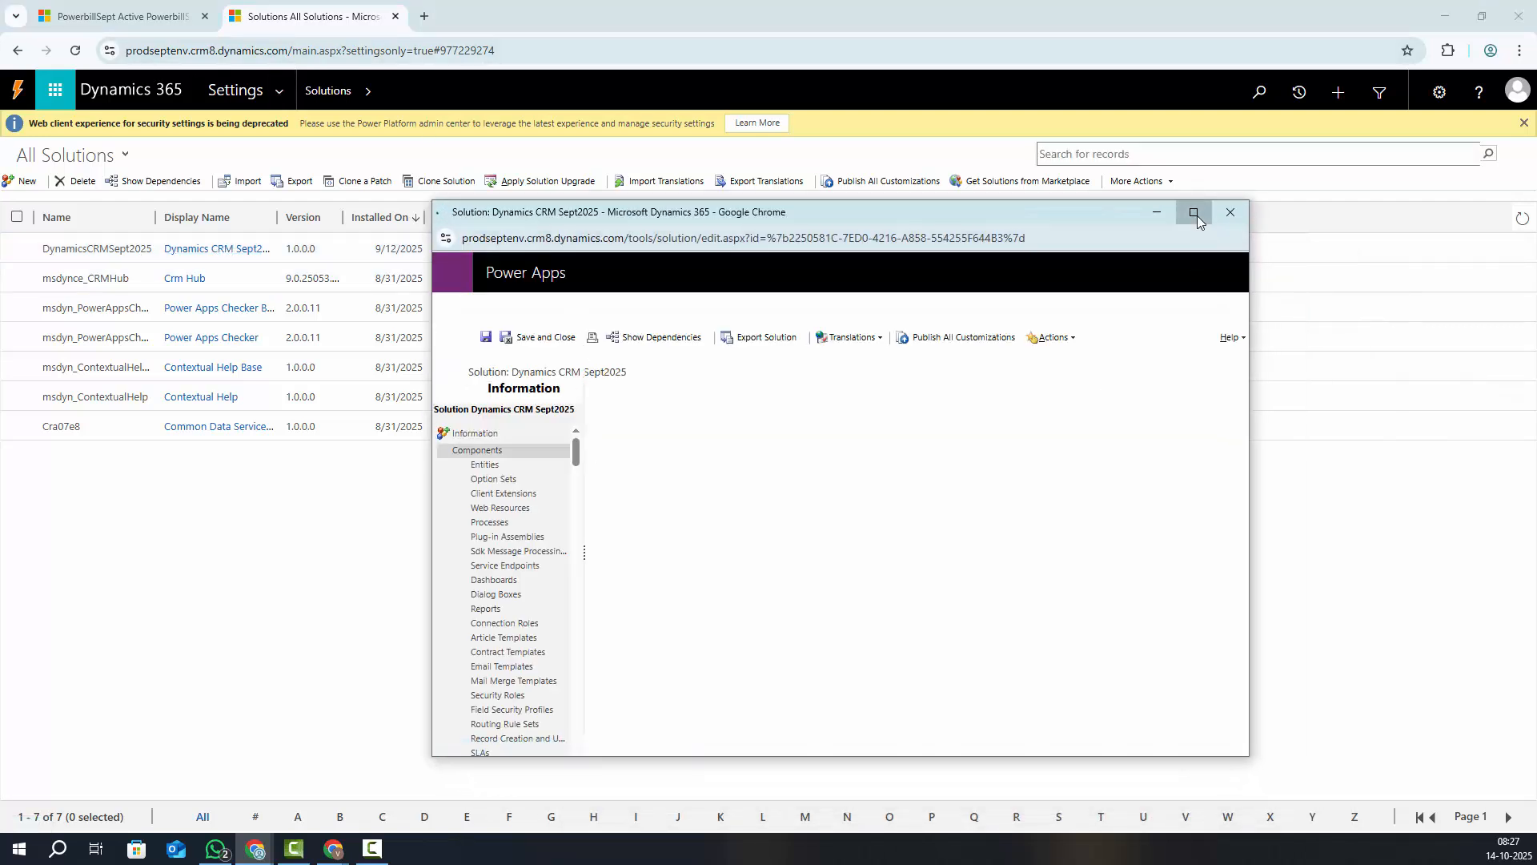
pyautogui.click(1194, 213)
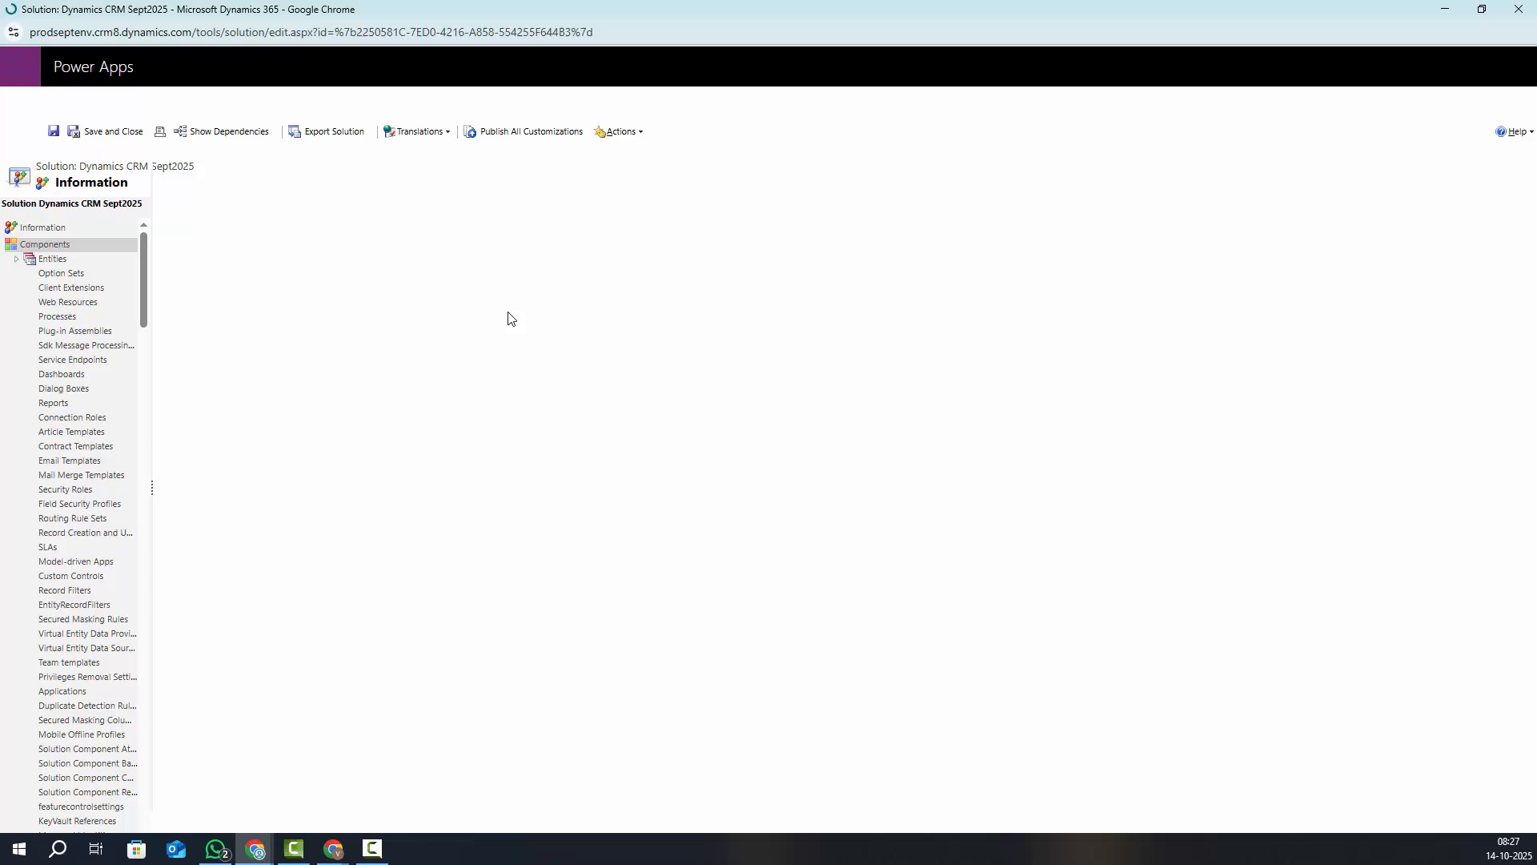
# Show the Powerbill_Sept entity's Fields list and begin a new field
pyautogui.click(16, 258)
pyautogui.click(76, 317)
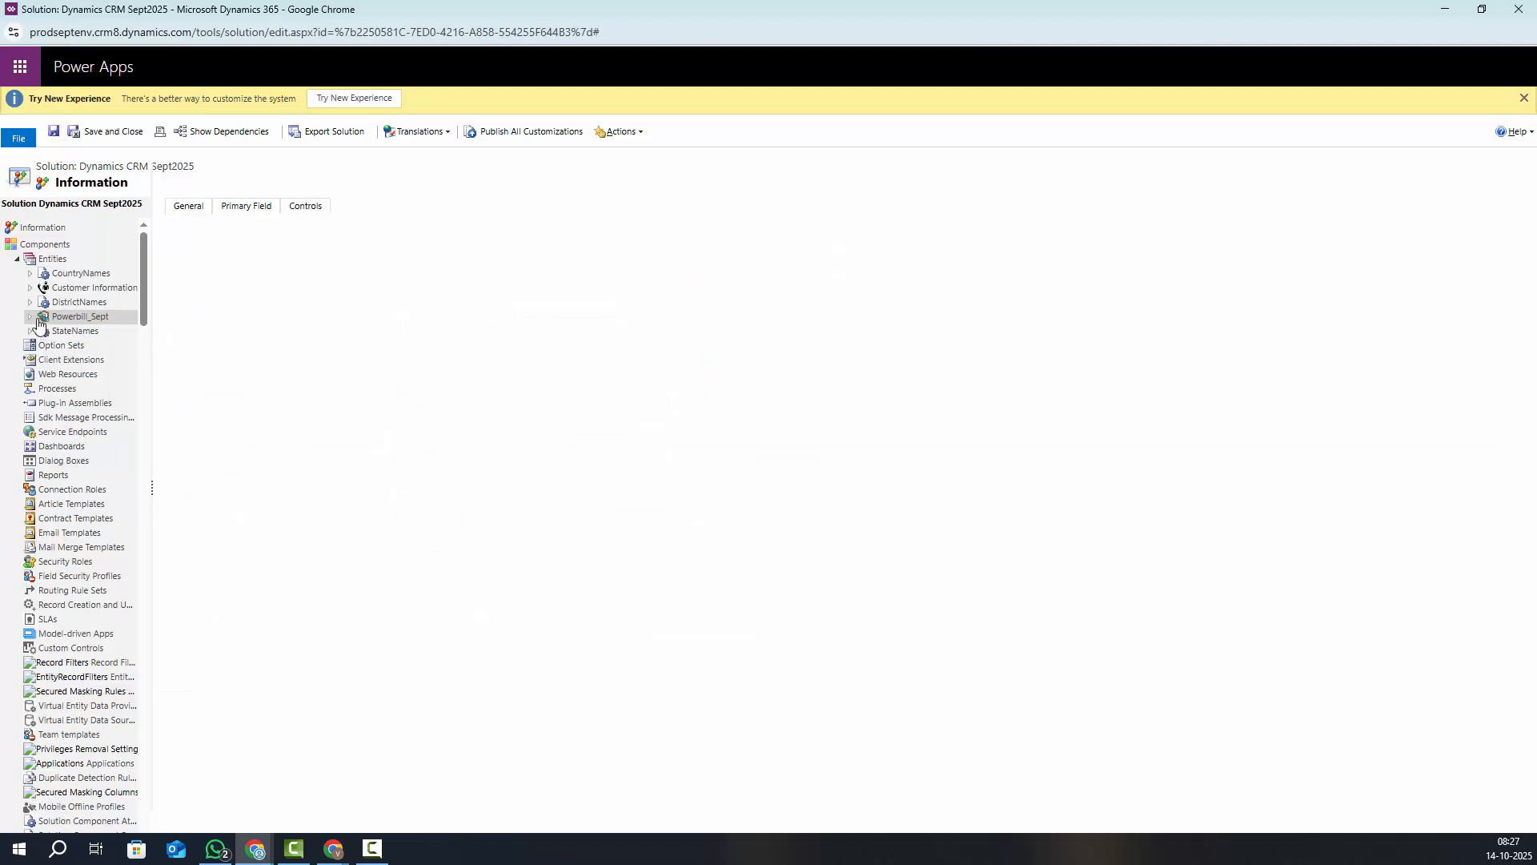
pyautogui.click(32, 318)
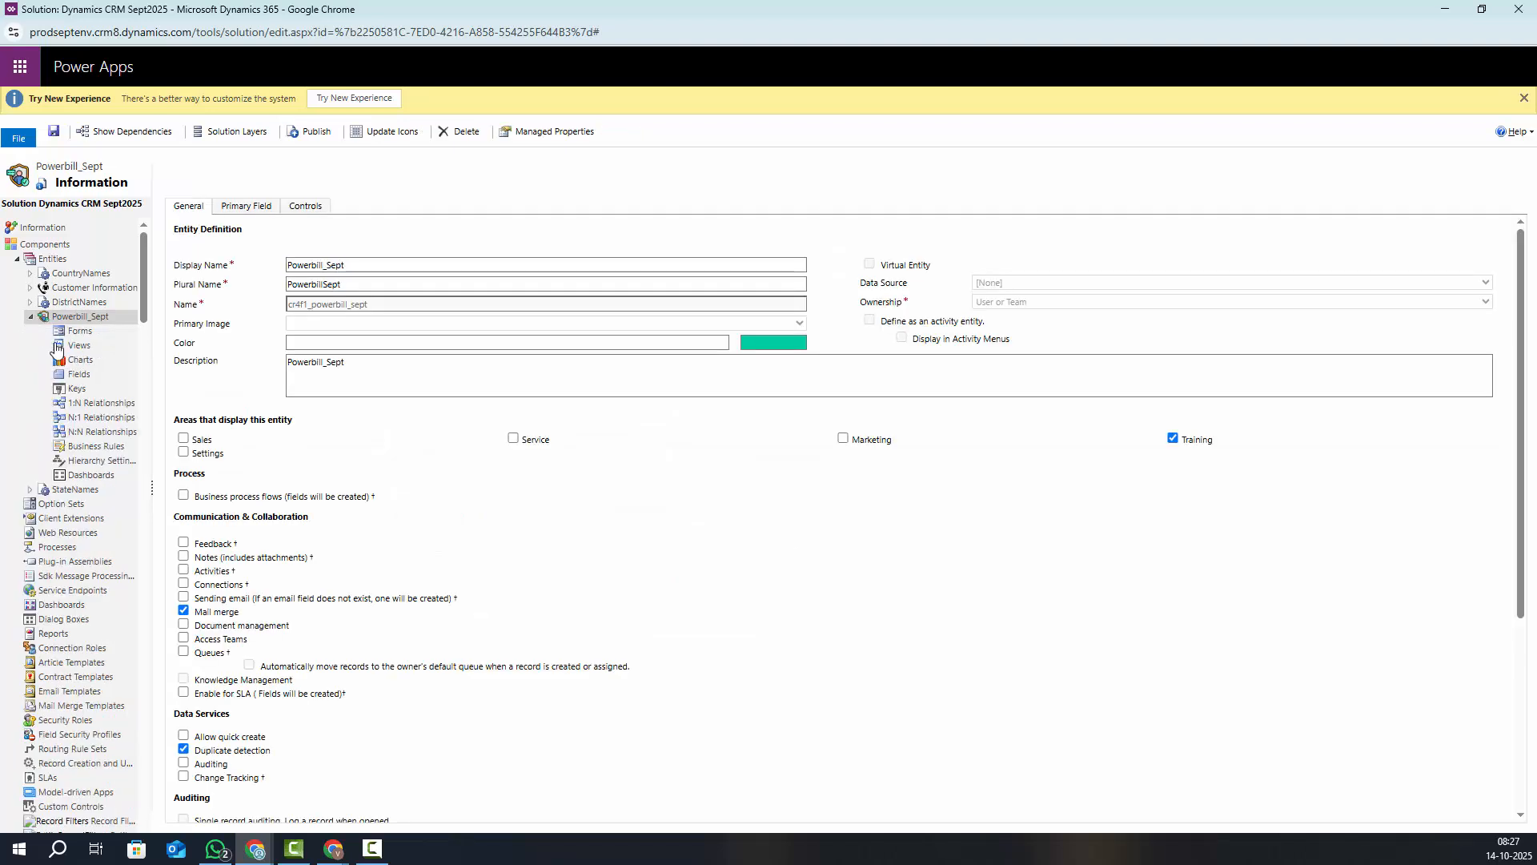
pyautogui.click(80, 375)
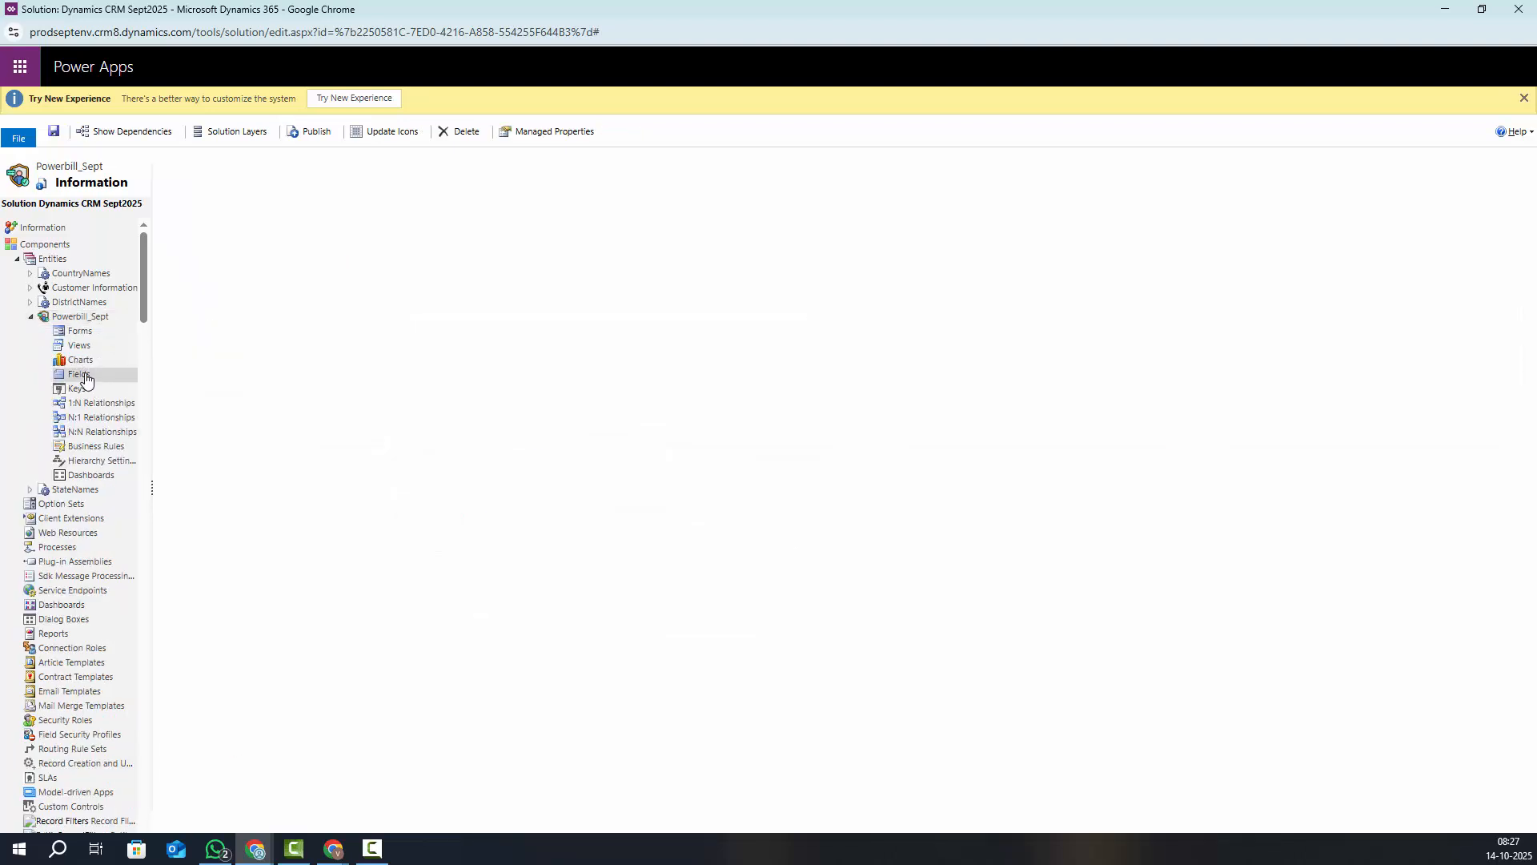
pyautogui.click(187, 240)
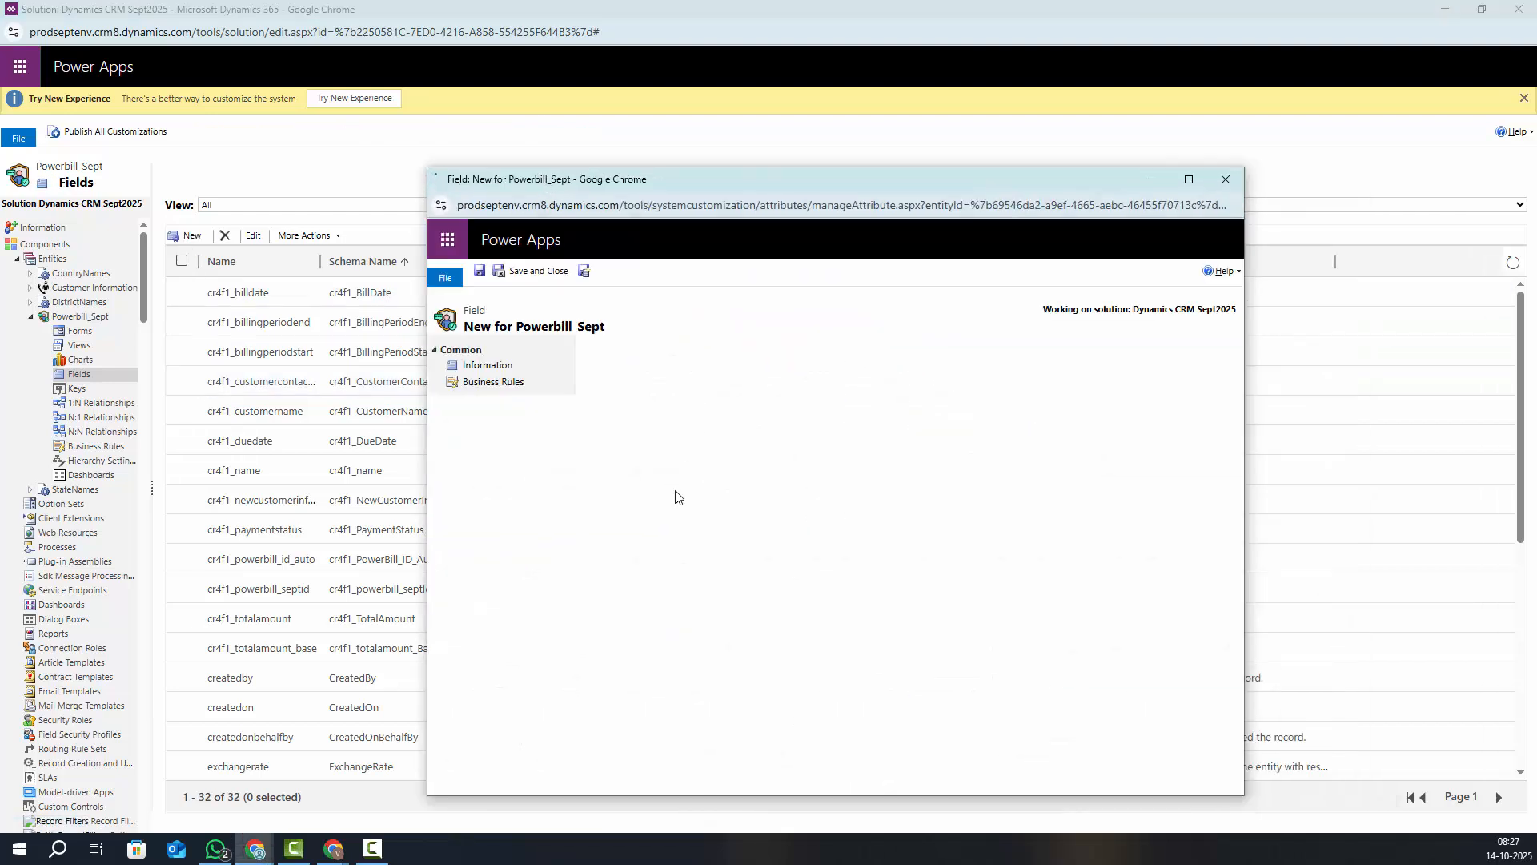
# Create a Mobile Number text field with Phone format and Business Required requirement, and save it
pyautogui.click(737, 381)
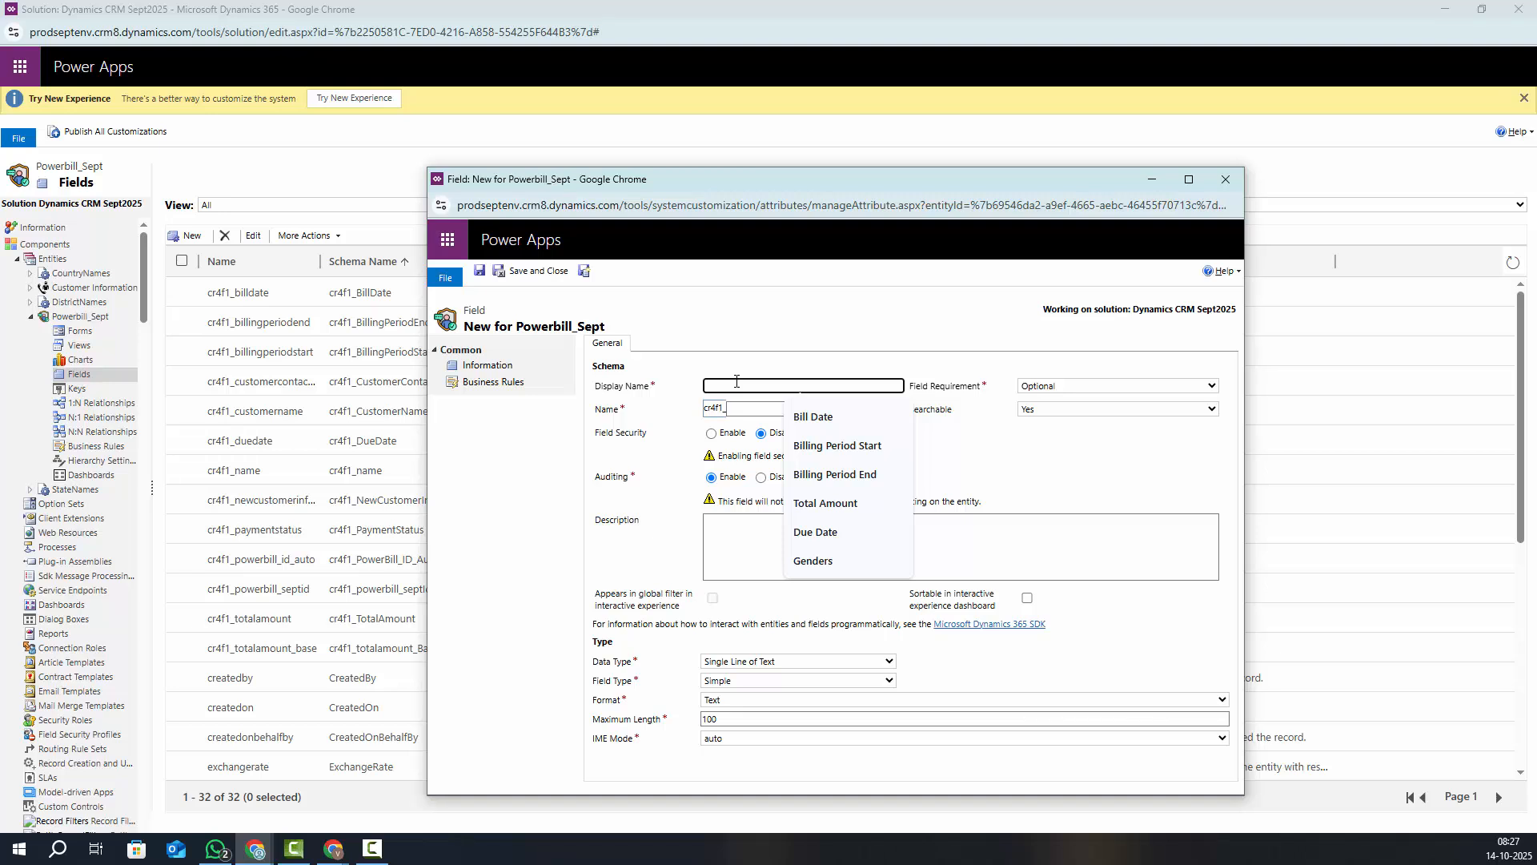
pyautogui.write('Mobile Number')
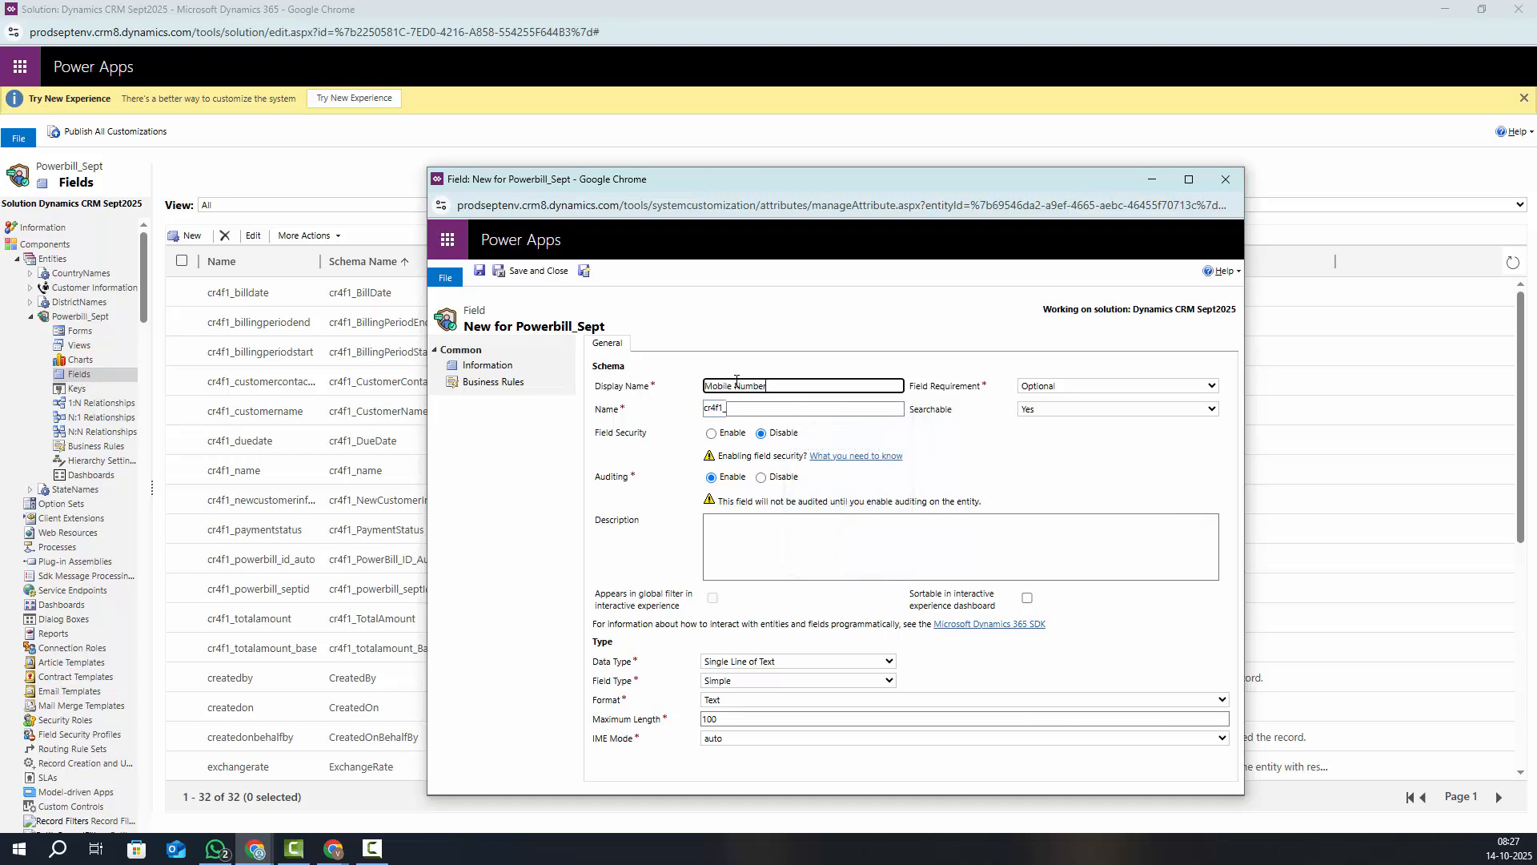
pyautogui.click(791, 534)
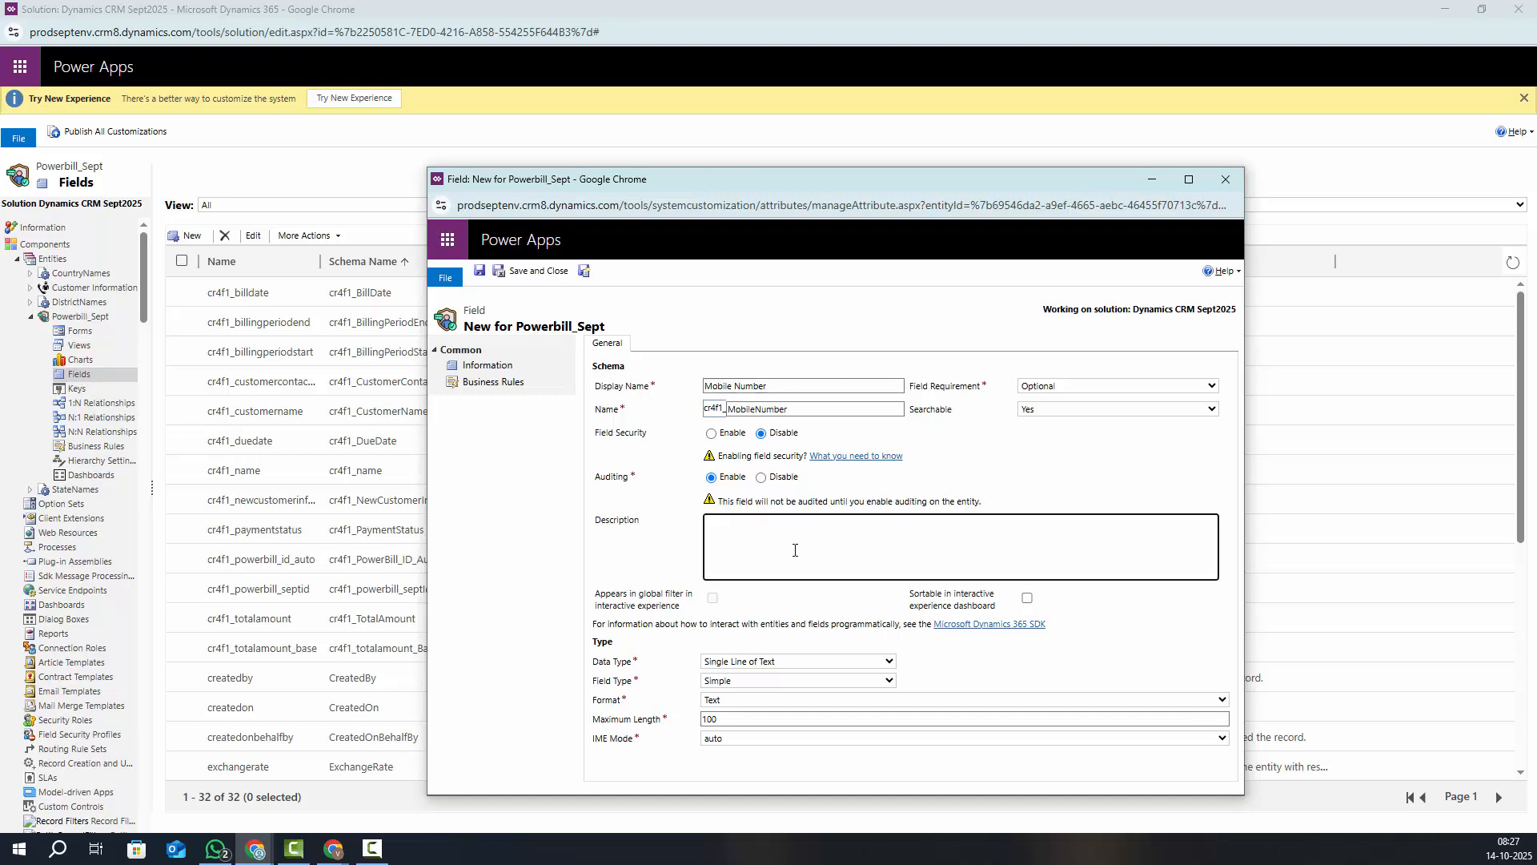
pyautogui.click(739, 703)
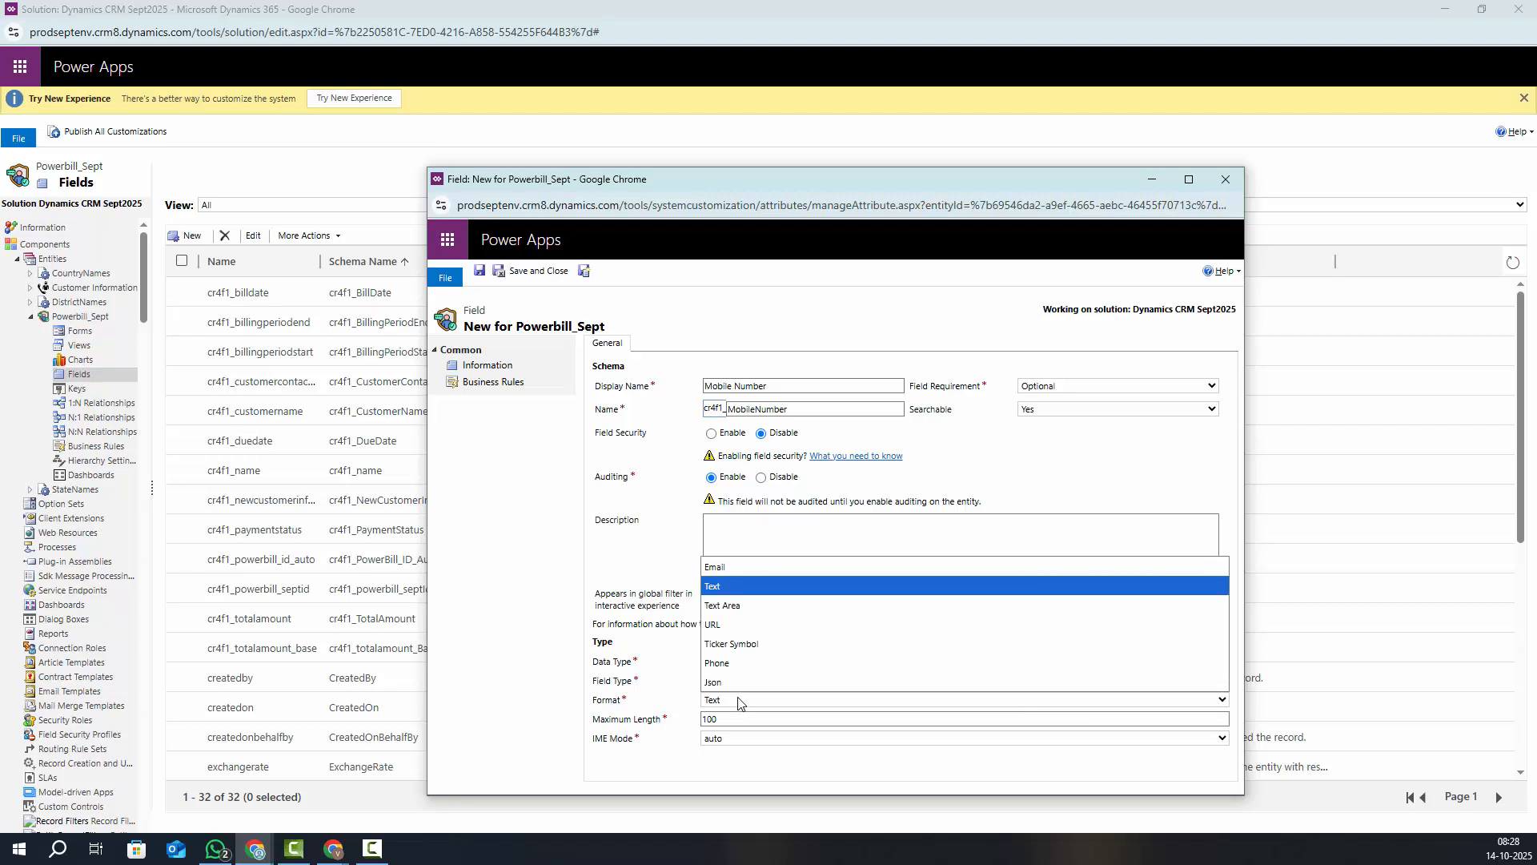
pyautogui.click(727, 664)
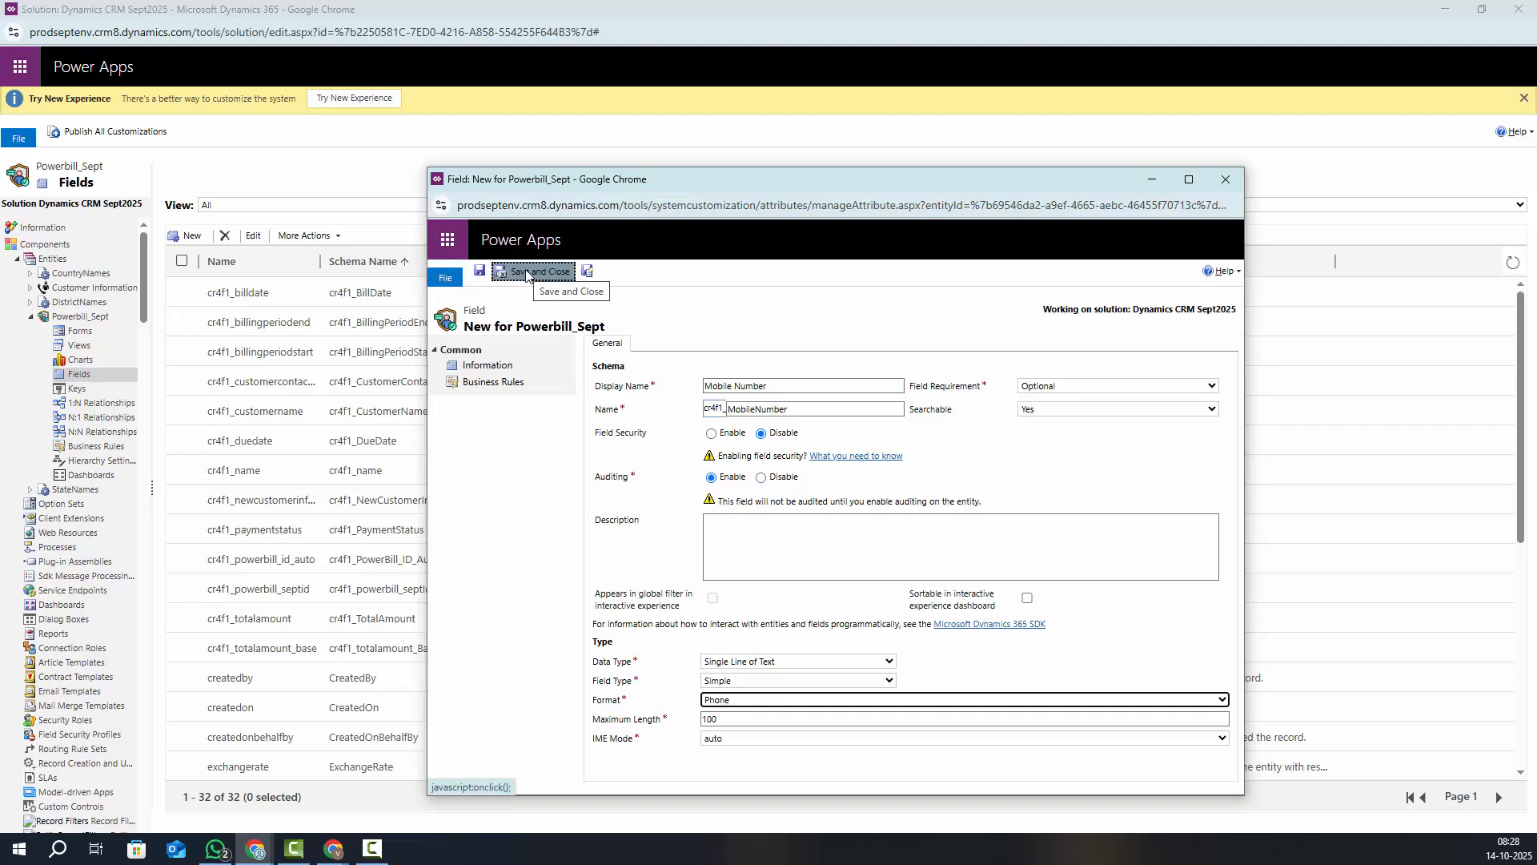
pyautogui.click(1015, 387)
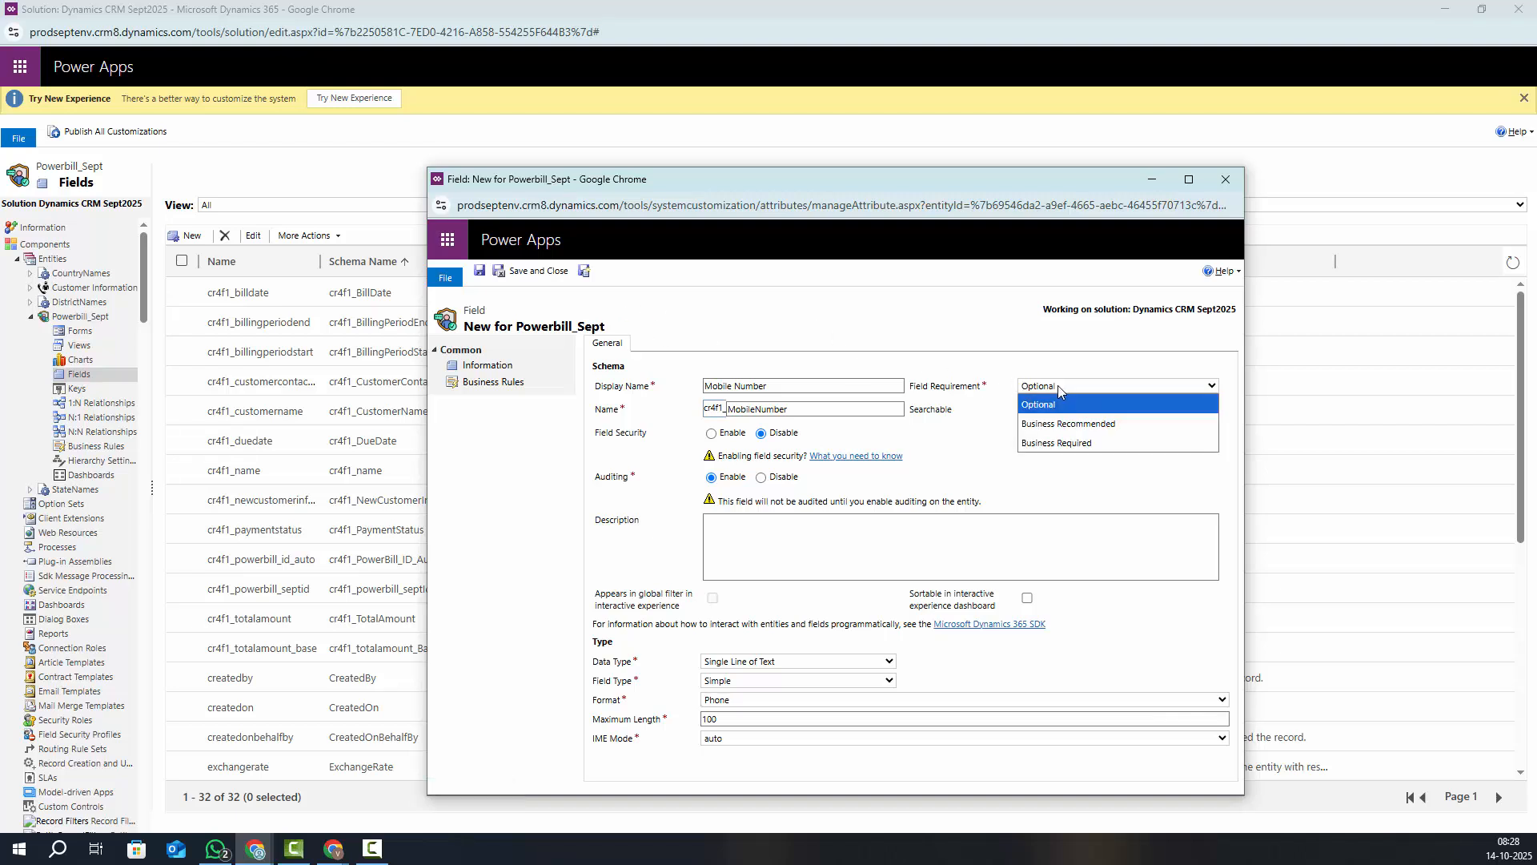
pyautogui.click(1057, 445)
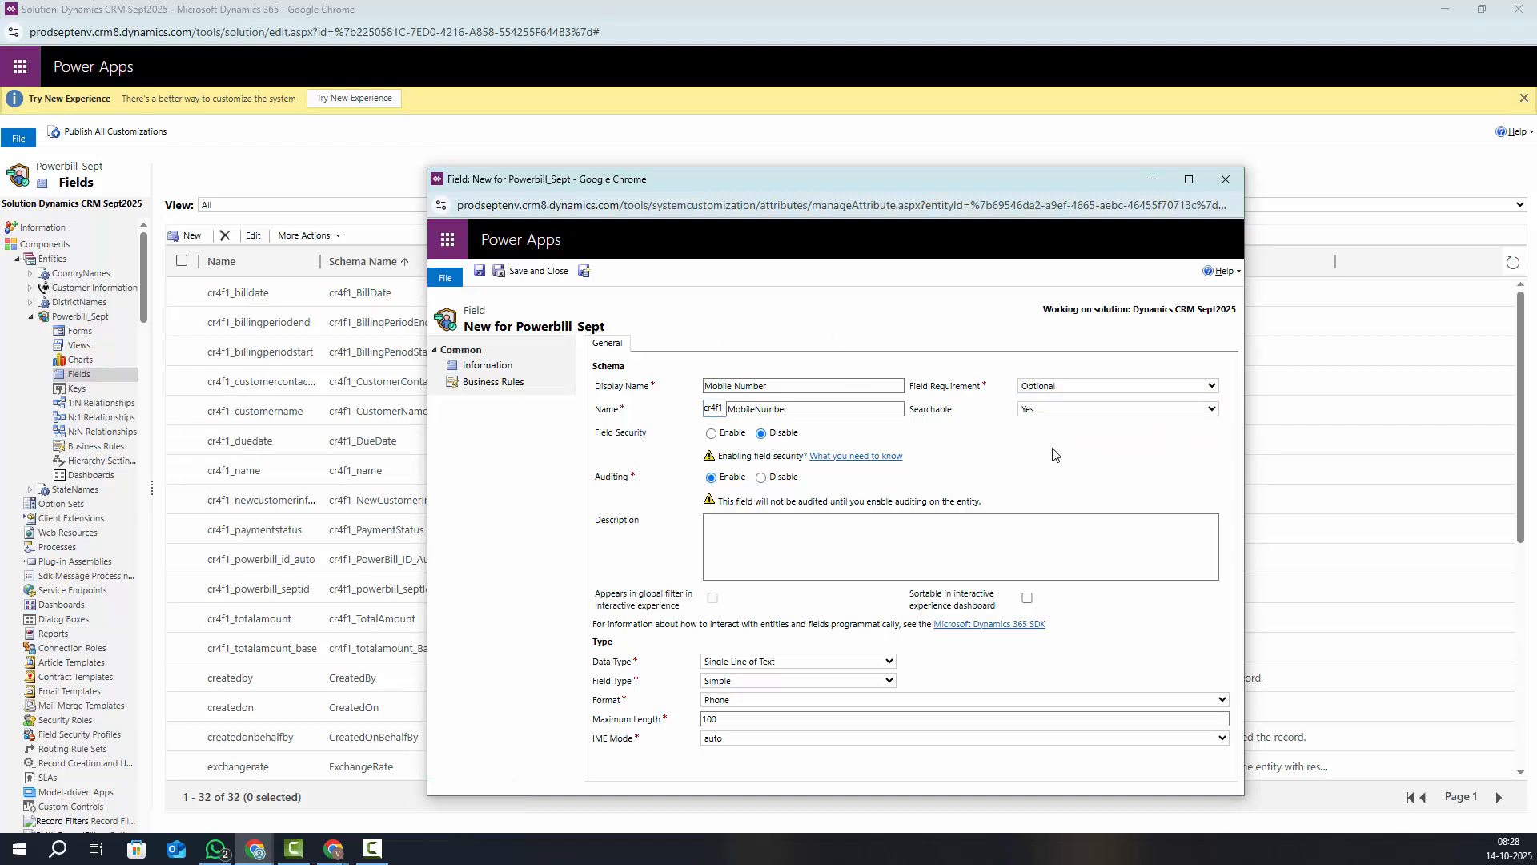
pyautogui.click(542, 274)
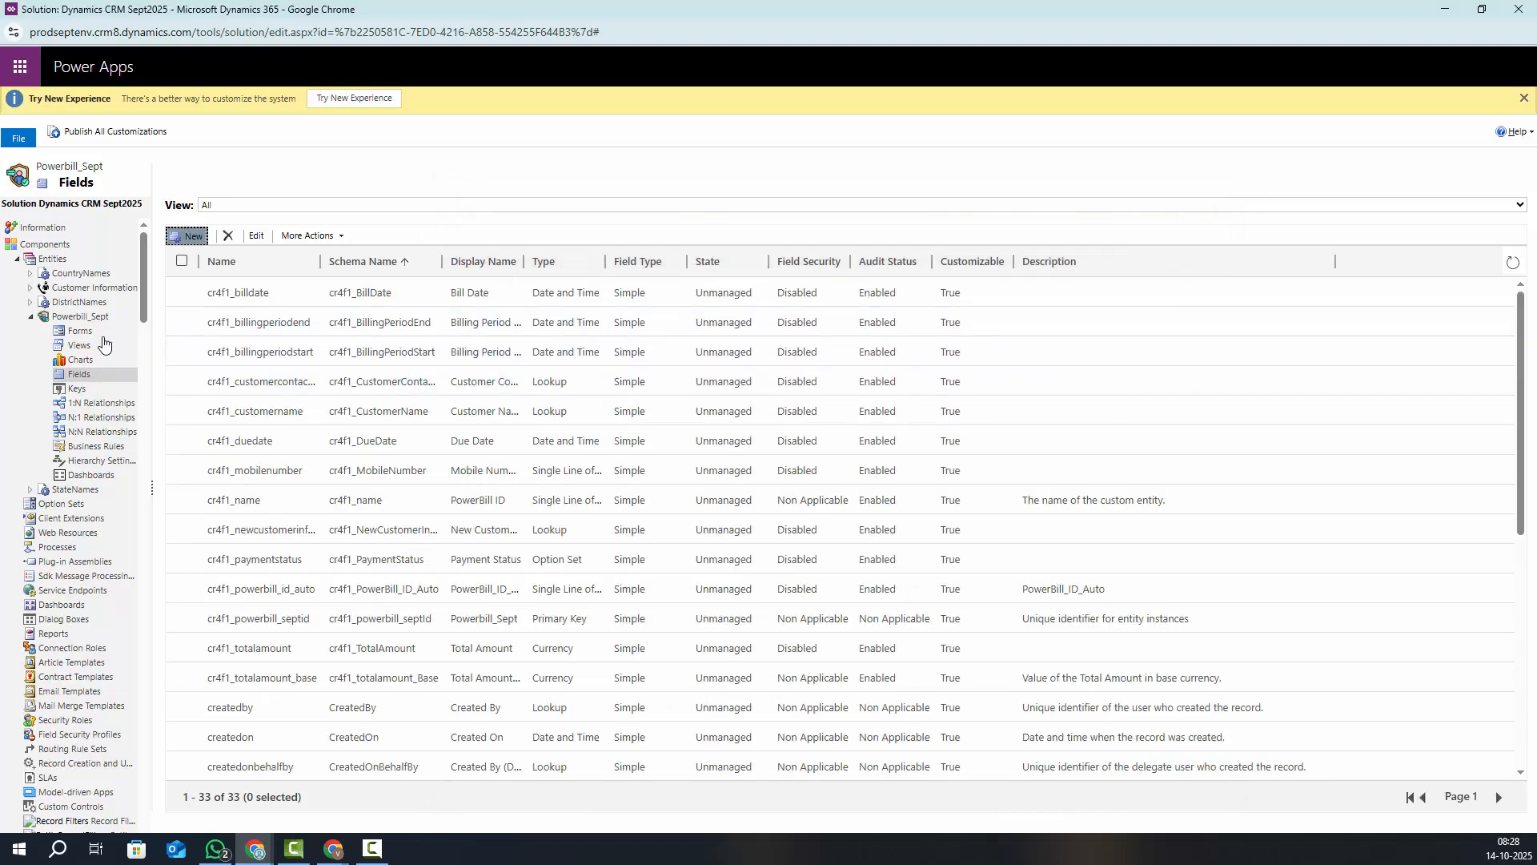
# Open Powerbill_Sept's Information main form in a maximised form editor
pyautogui.click(84, 335)
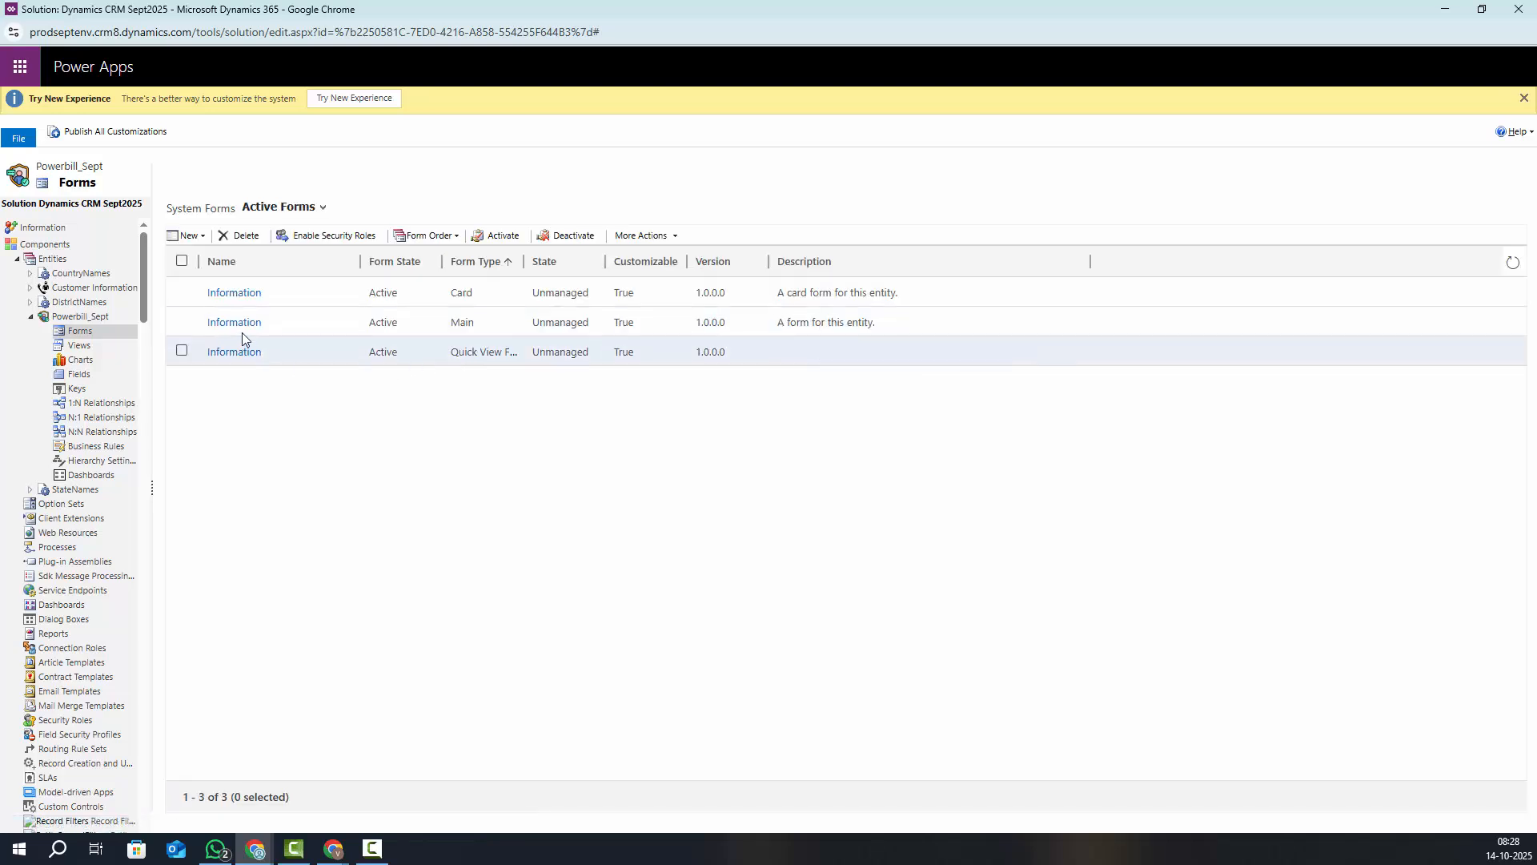
pyautogui.click(232, 323)
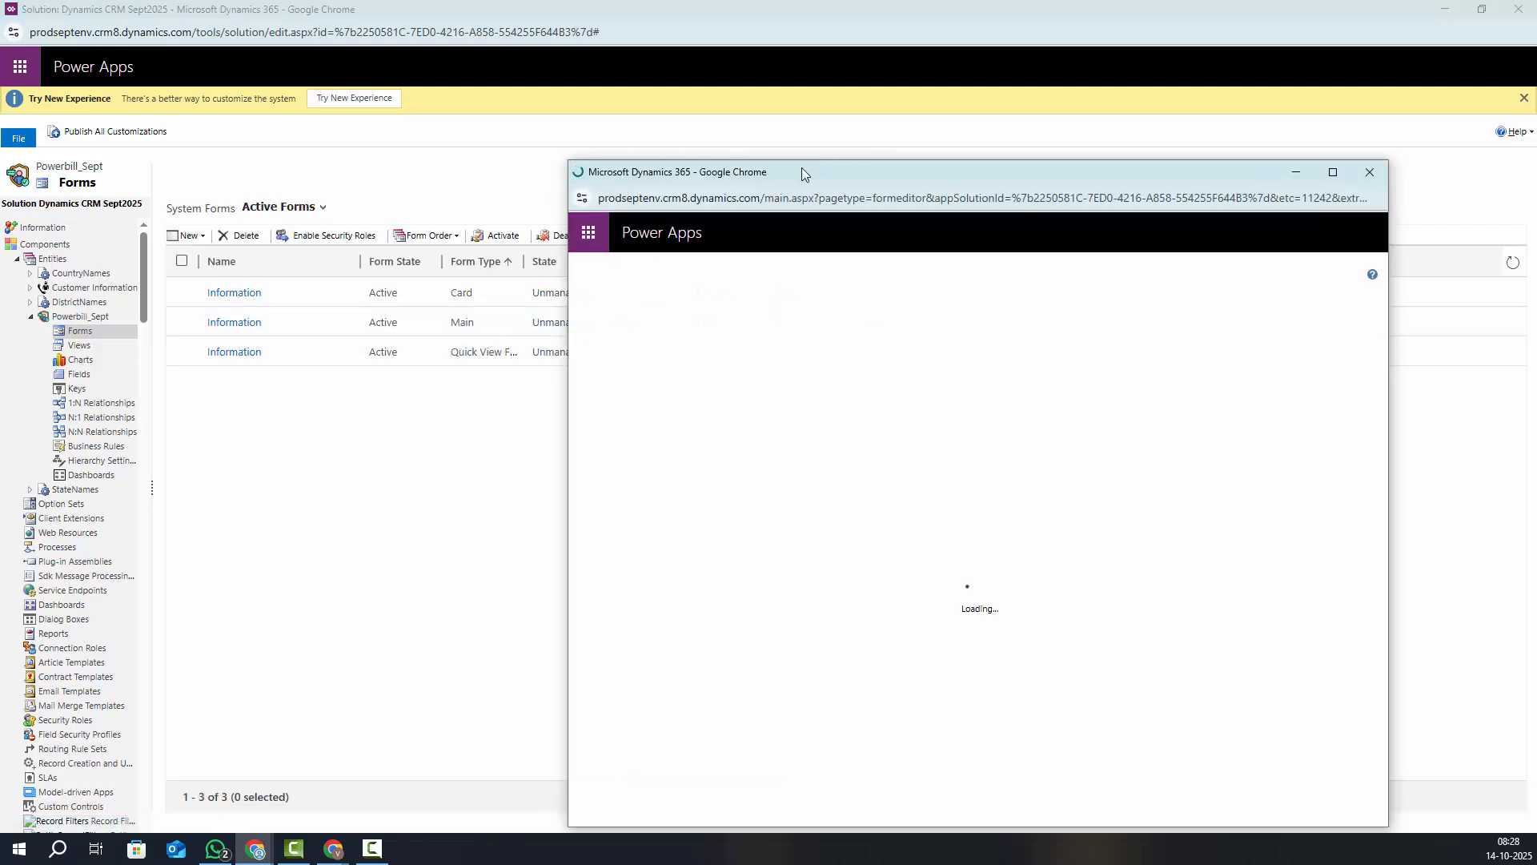
pyautogui.moveTo(804, 174); pyautogui.dragTo(590, 147)
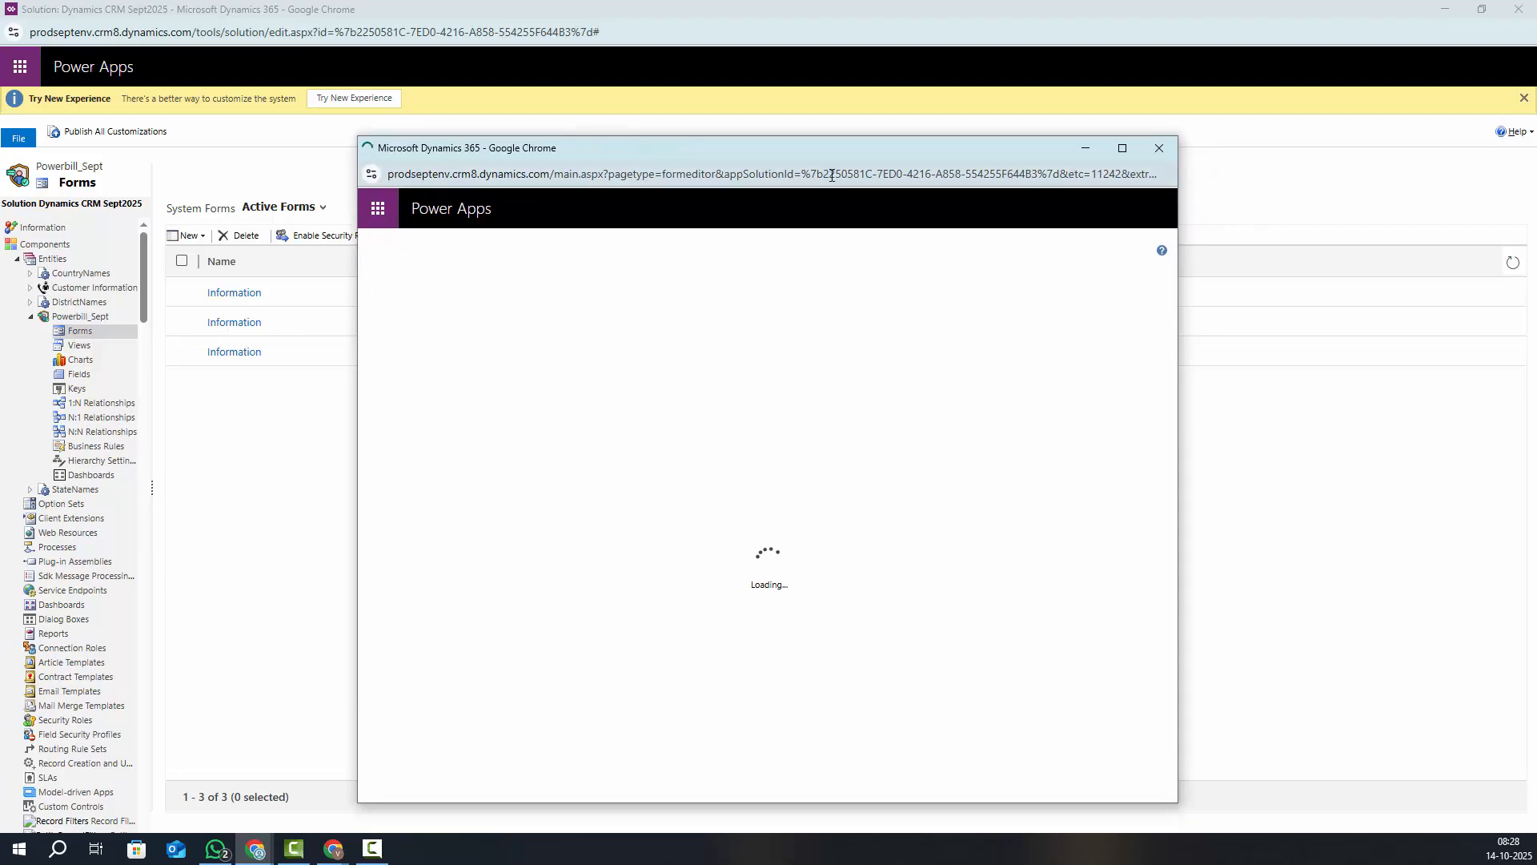
pyautogui.click(1121, 147)
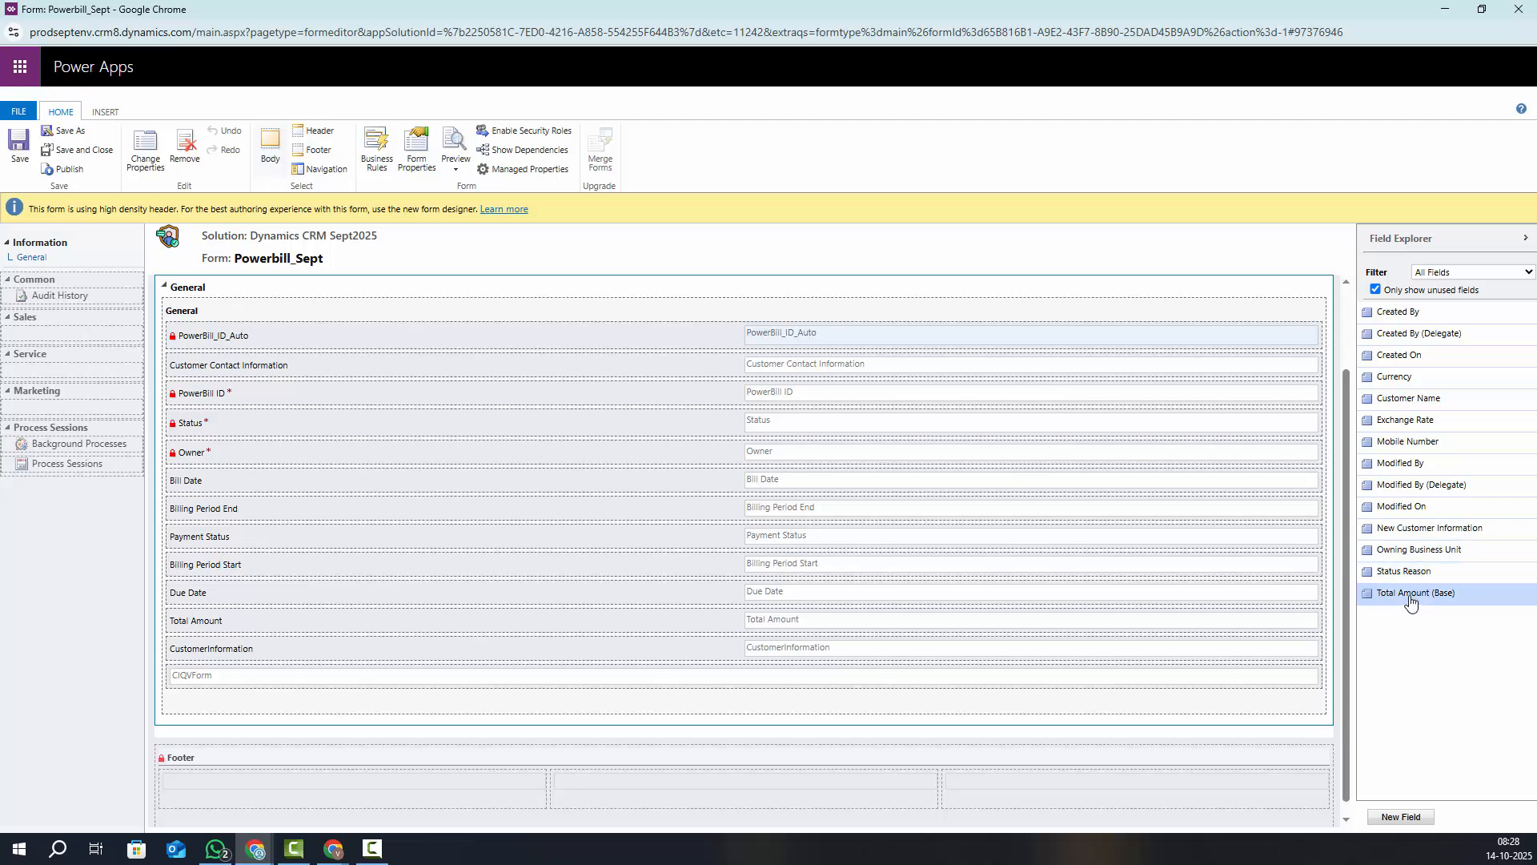
# Add Mobile Number from Custom Fields after Total Amount, remove the CIQVForm row, and publish
pyautogui.click(1449, 272)
pyautogui.click(1440, 317)
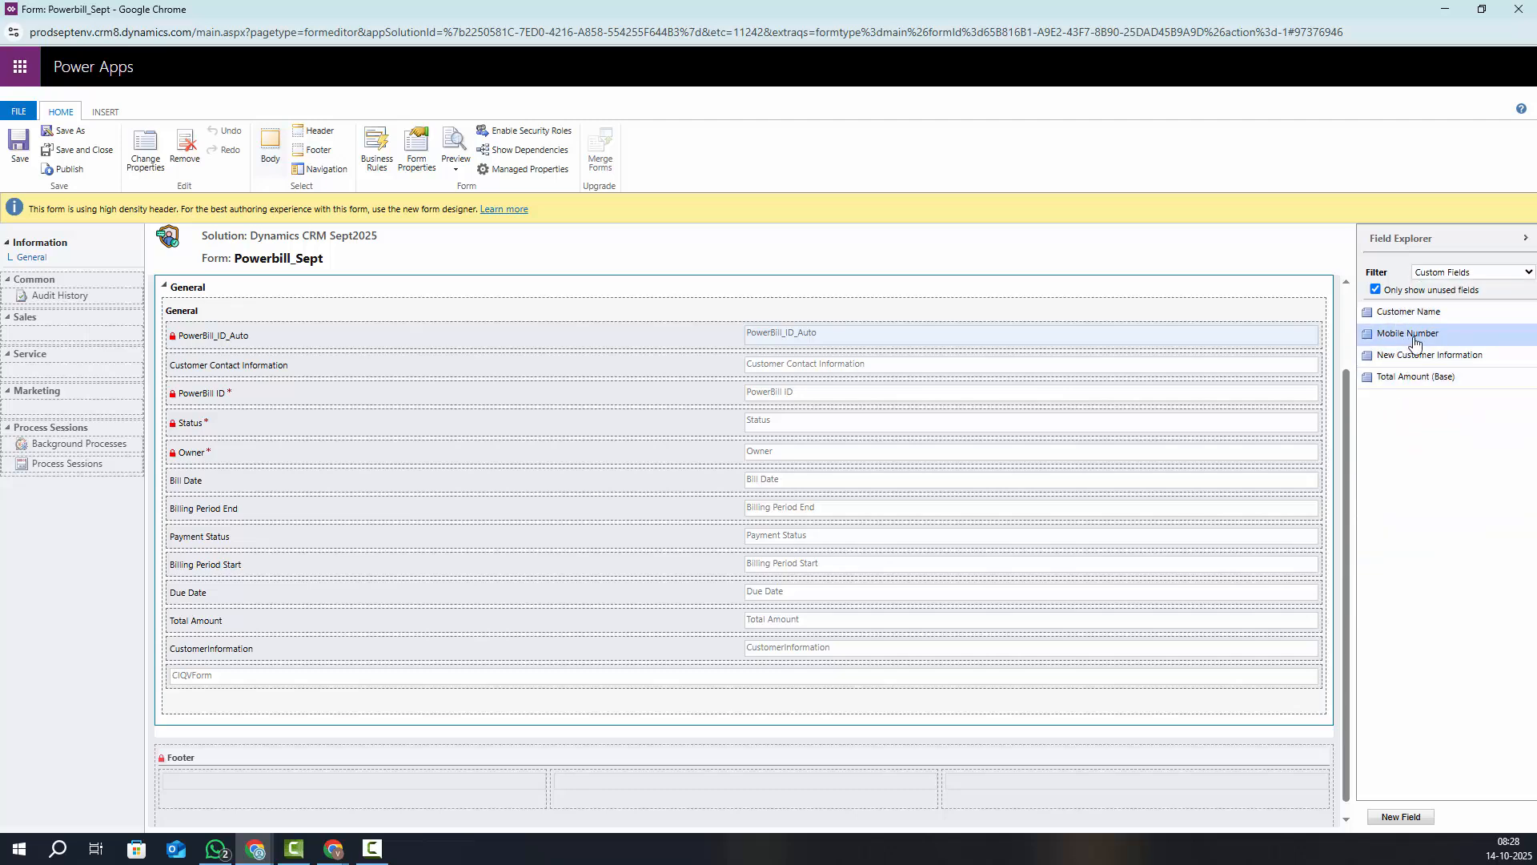
pyautogui.doubleClick(1412, 334)
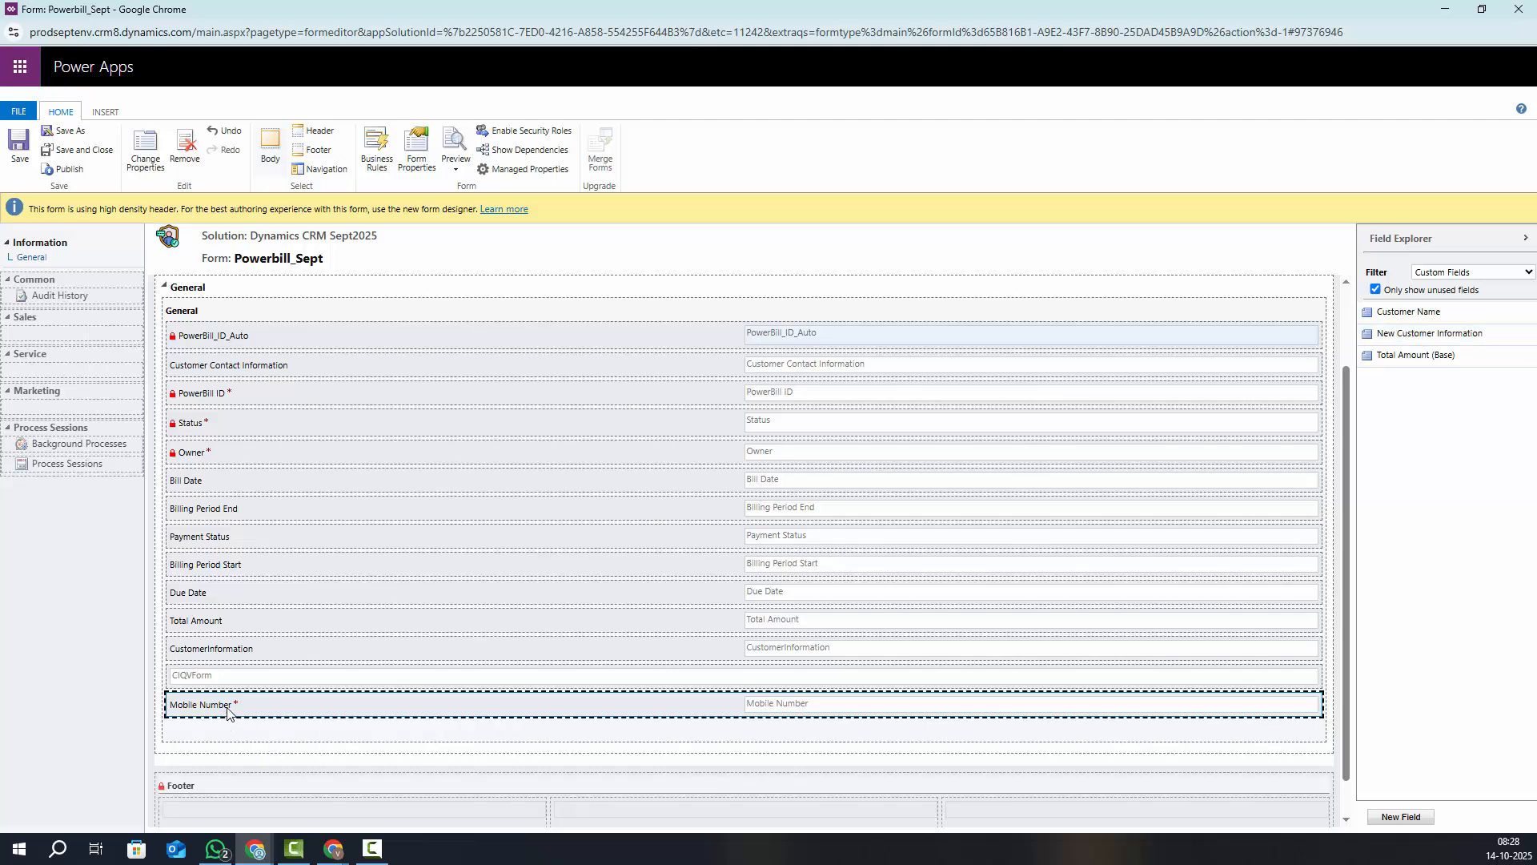
pyautogui.moveTo(228, 711); pyautogui.dragTo(223, 669)
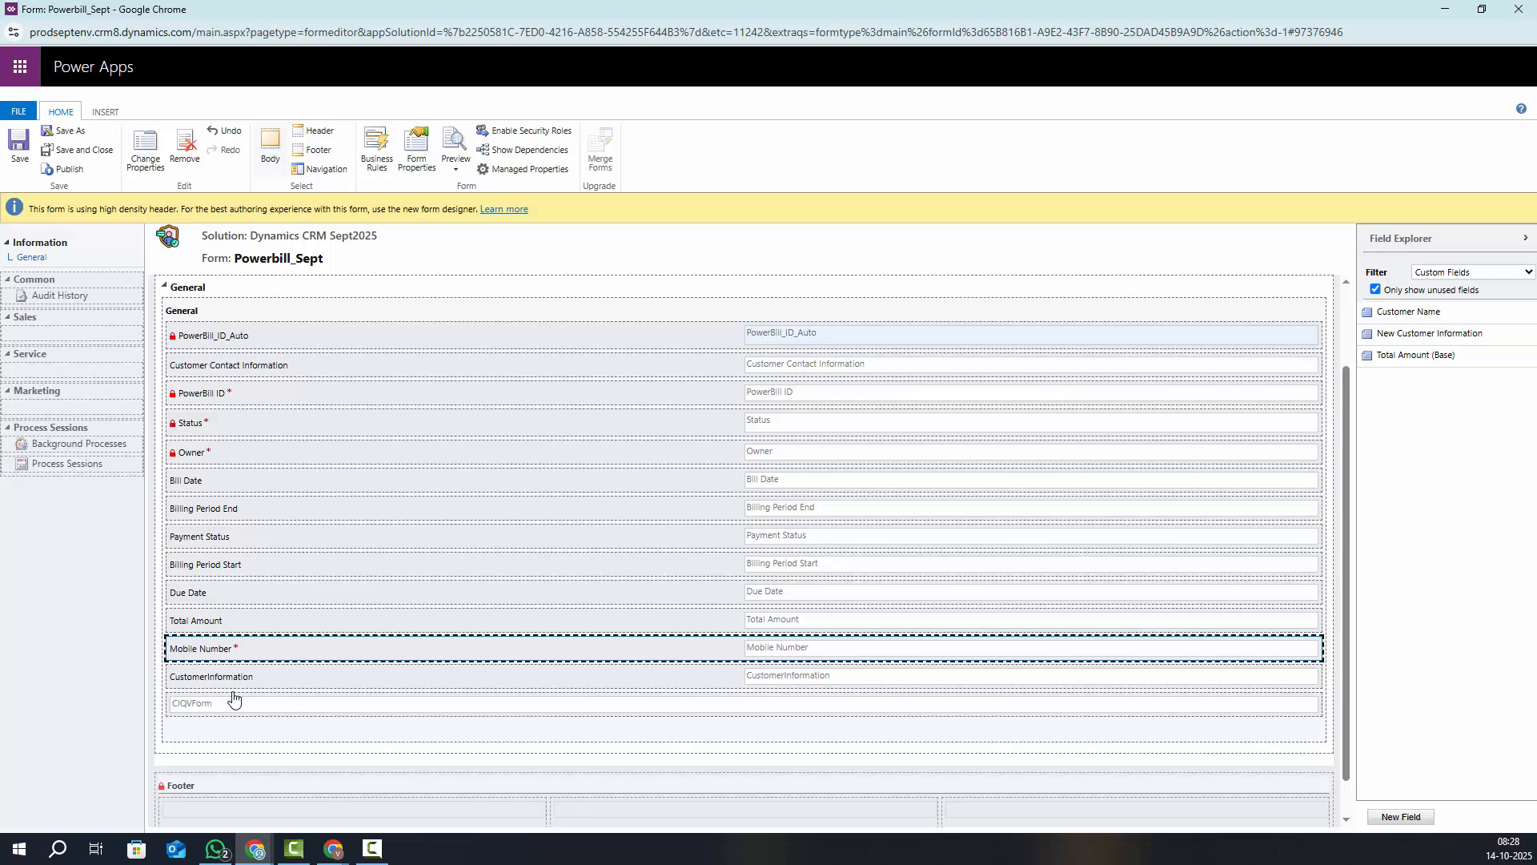
pyautogui.click(234, 703)
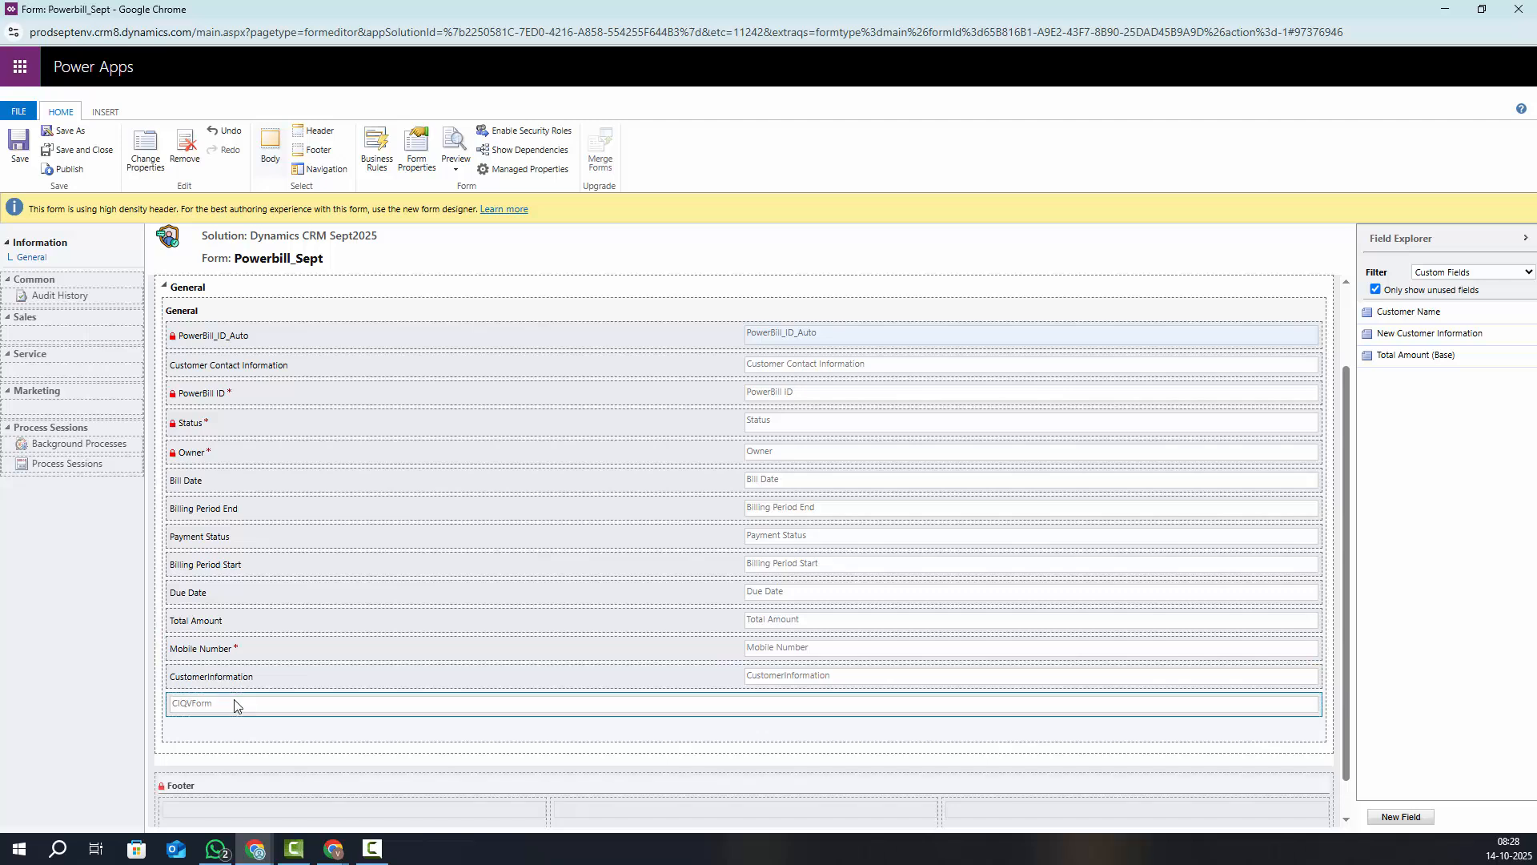
pyautogui.click(185, 149)
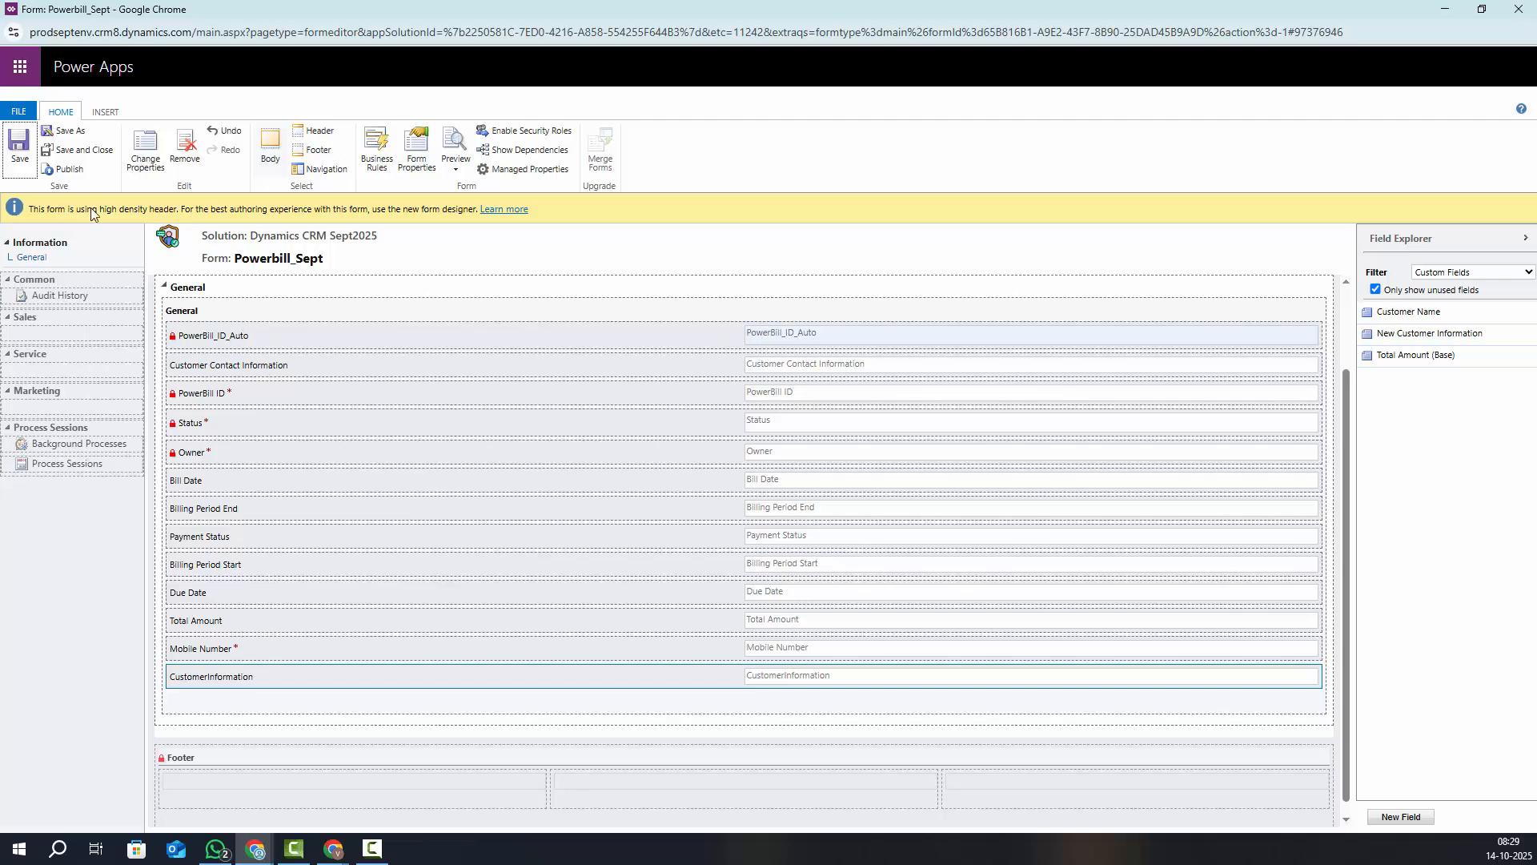
pyautogui.click(67, 169)
# Save and close the form editor and publish the Powerbill_Sept customizations
pyautogui.click(98, 154)
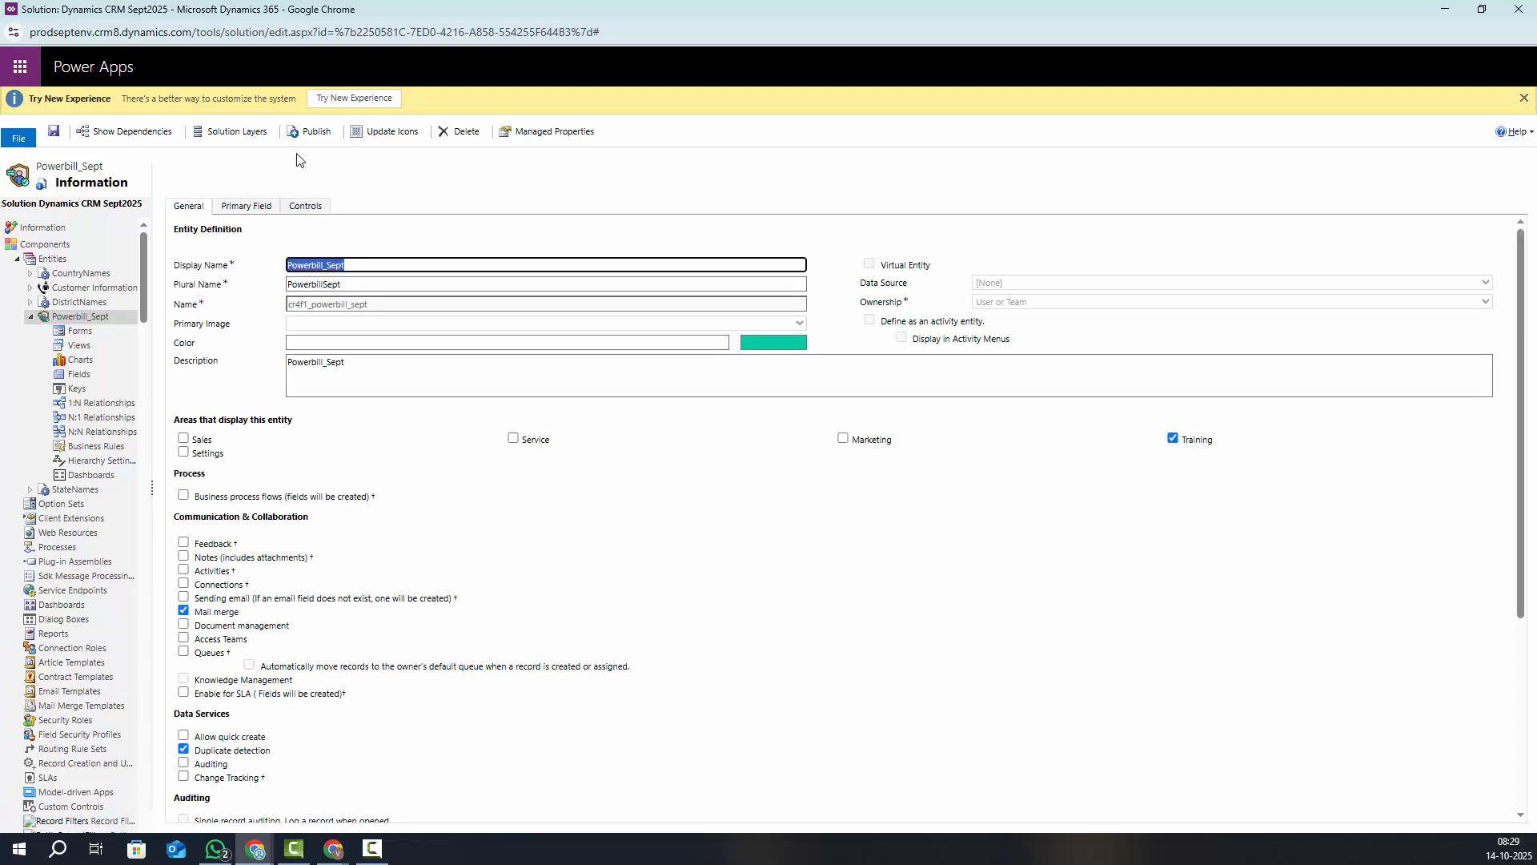
pyautogui.click(312, 132)
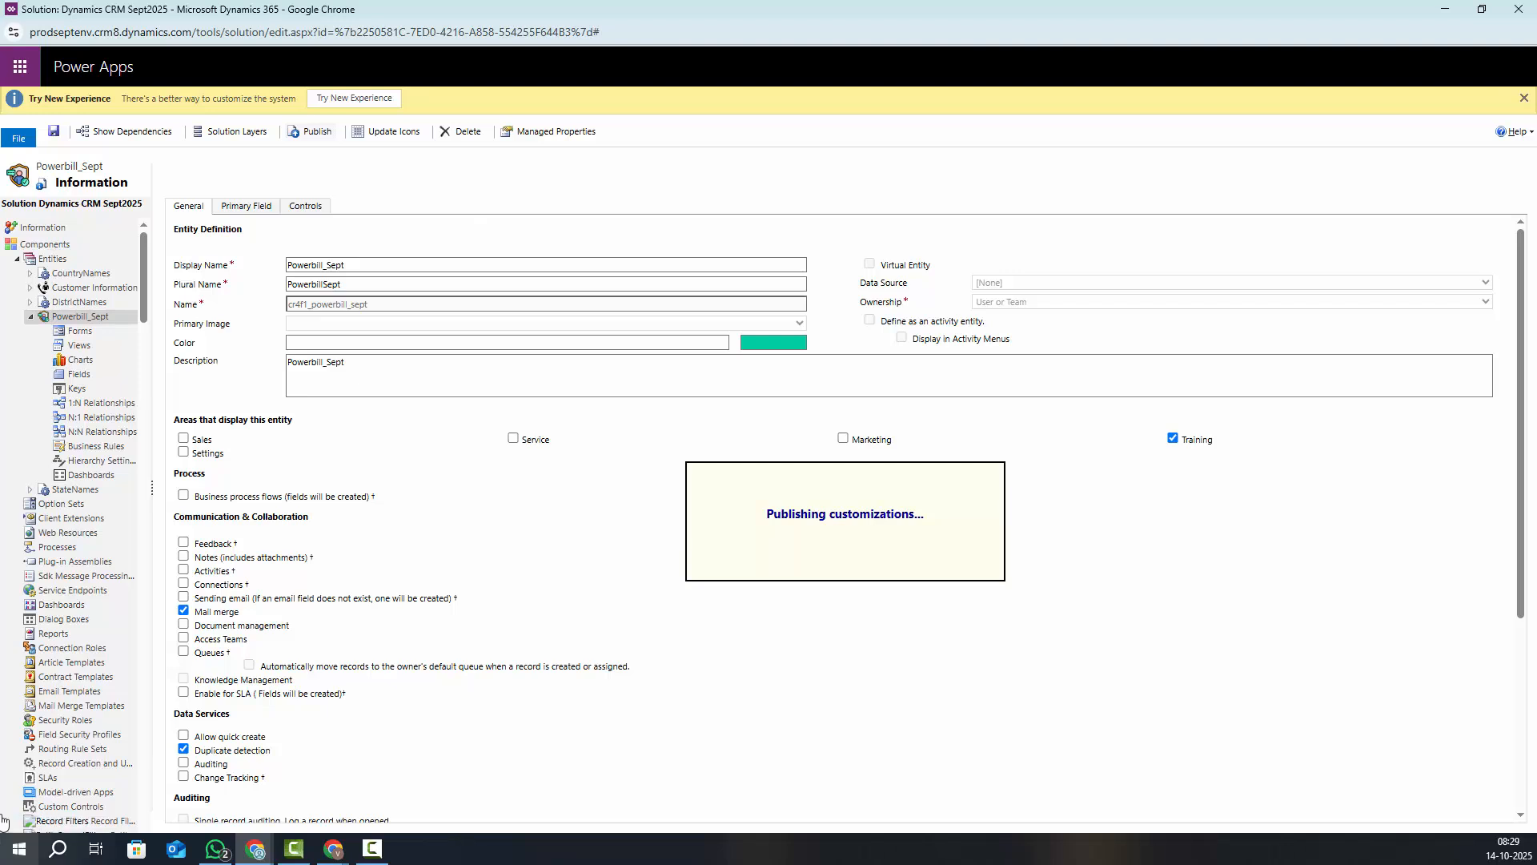
pyautogui.click(1445, 9)
# Empty the cache and hard reload the PowerbillSept list page through the developer tools
pyautogui.click(157, 11)
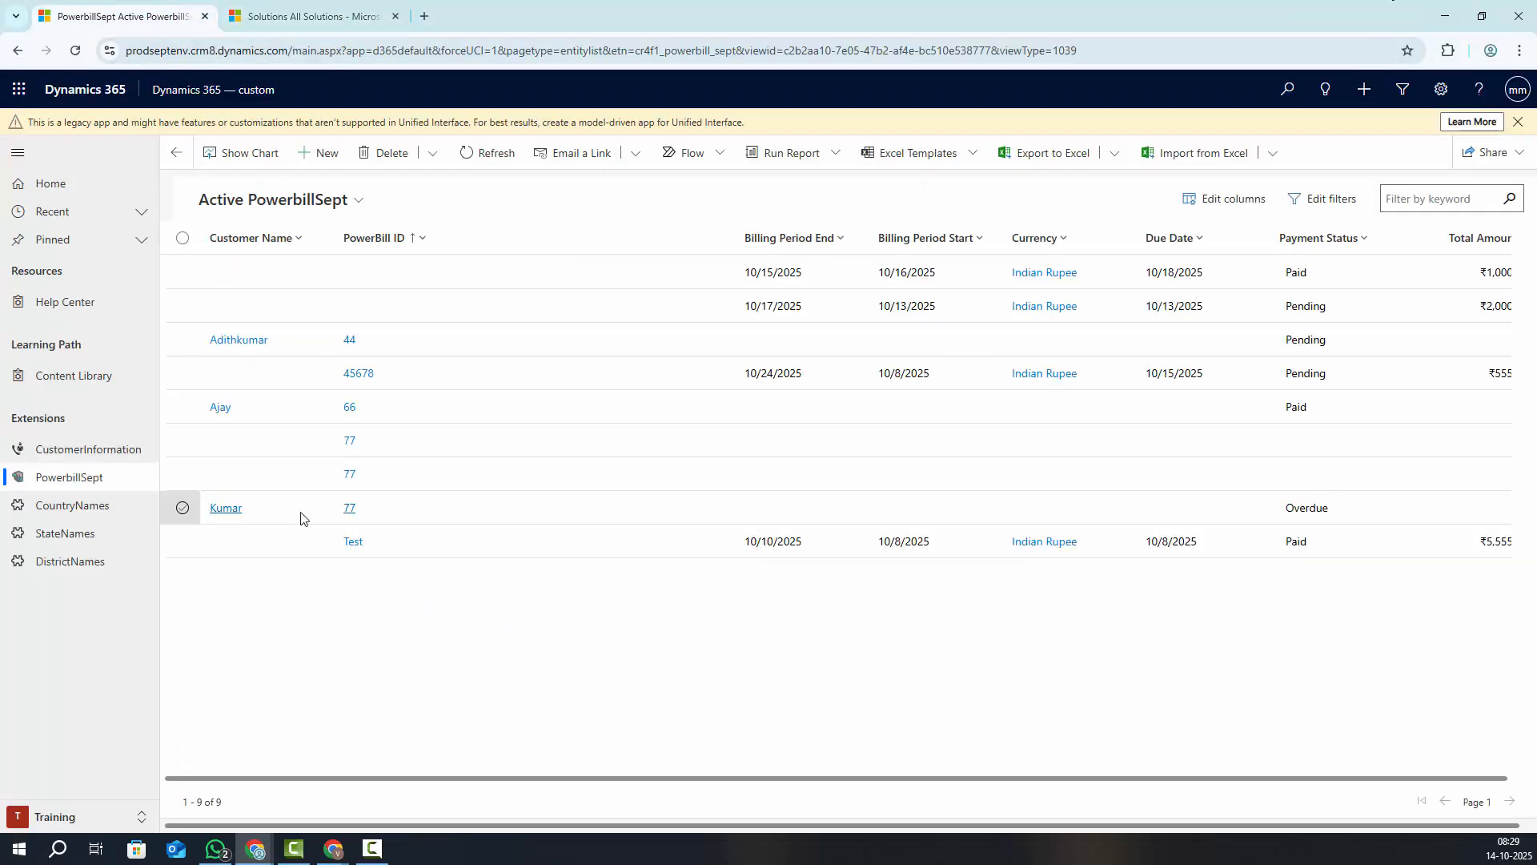
pyautogui.rightClick(388, 739)
pyautogui.click(441, 721)
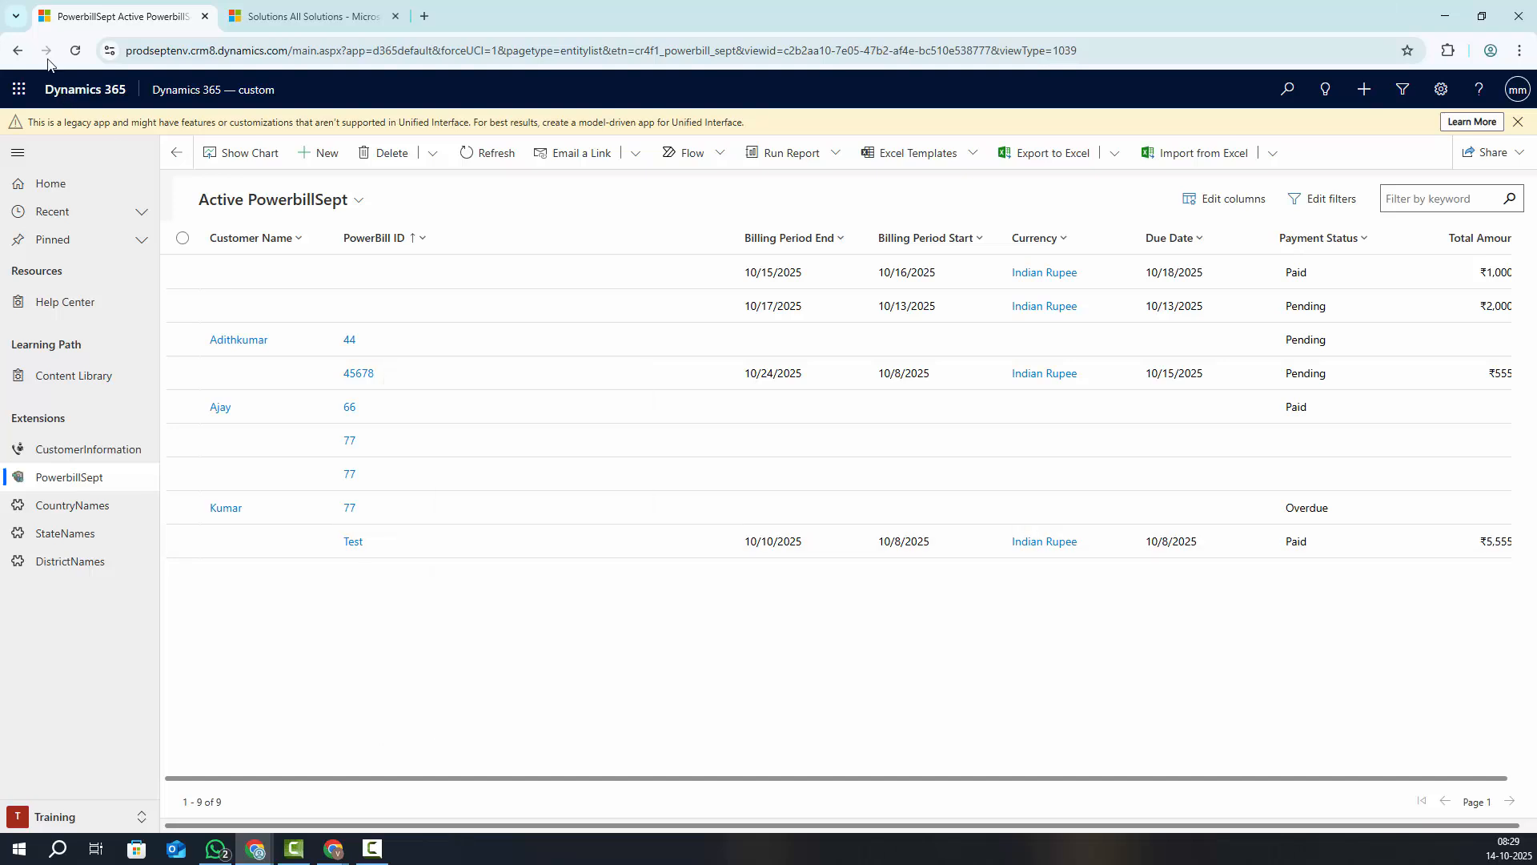
pyautogui.rightClick(74, 50)
pyautogui.click(133, 131)
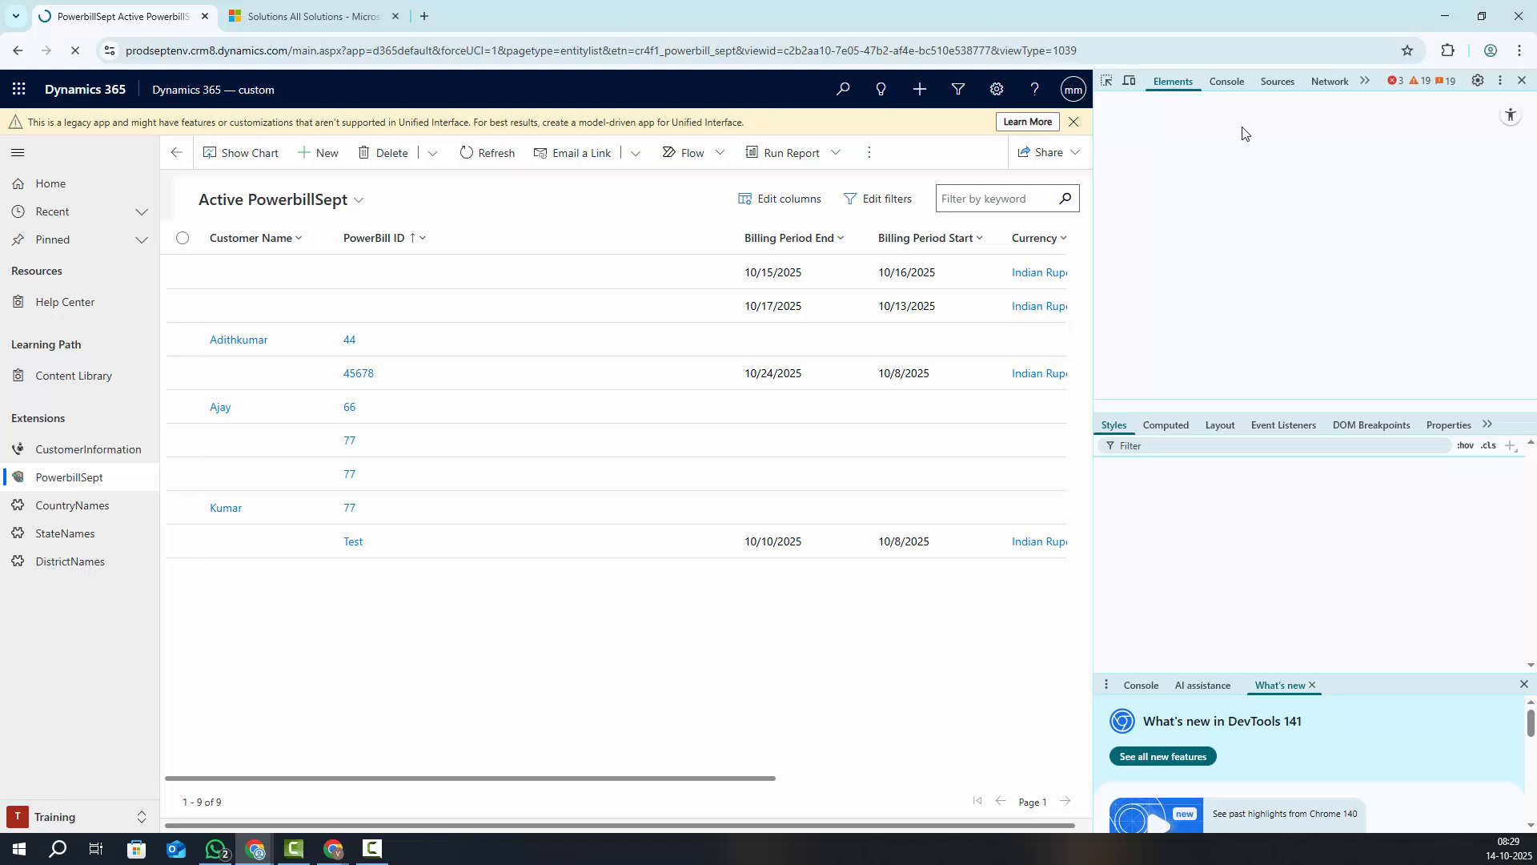
pyautogui.click(1522, 80)
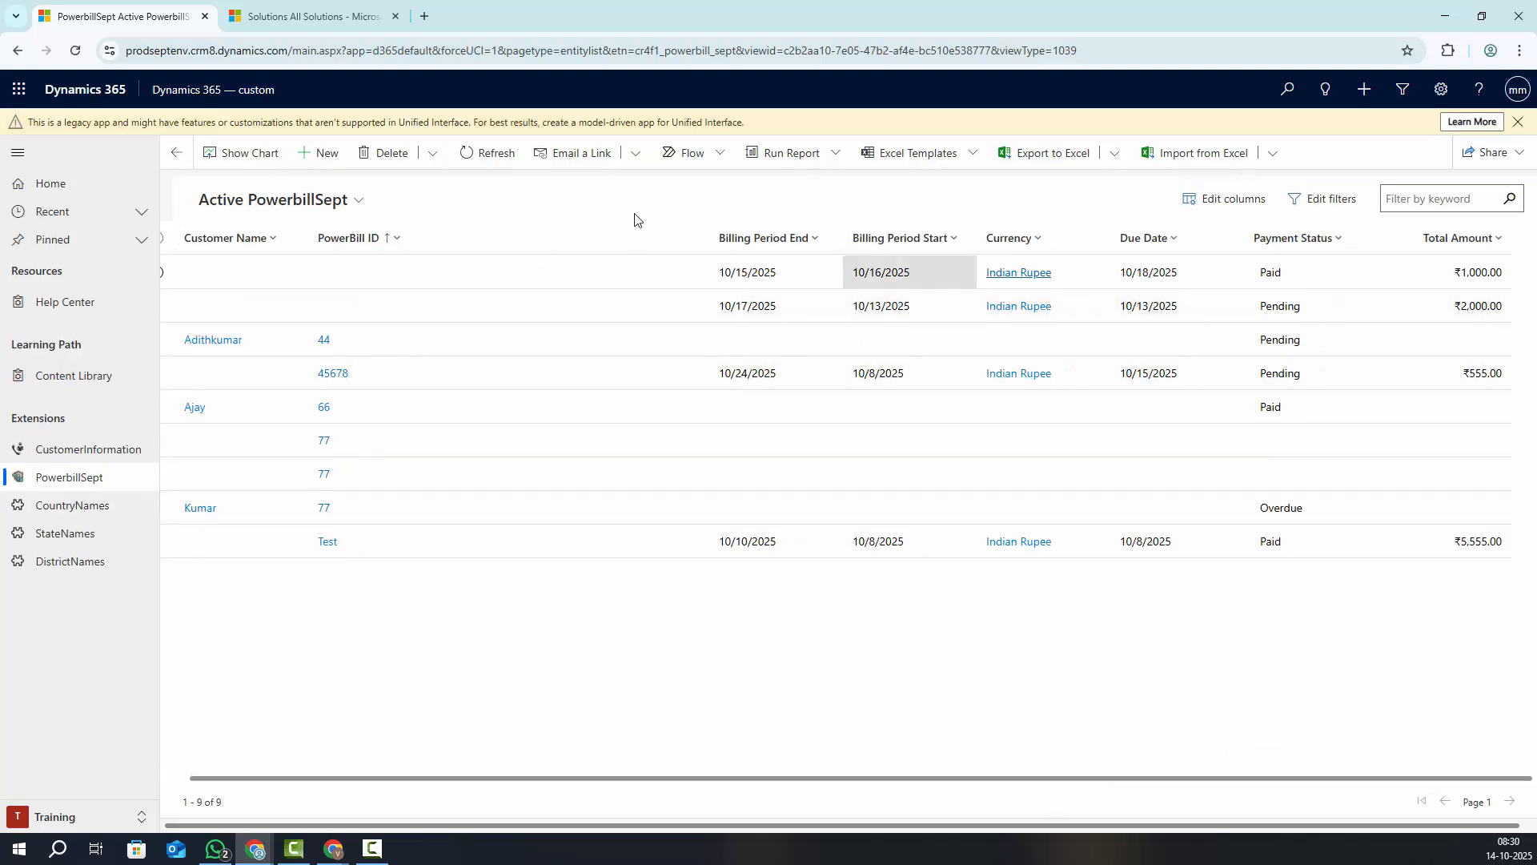
# Check the view's addable columns, then start a new PowerbillSept record
pyautogui.moveTo(625, 781); pyautogui.dragTo(521, 781)
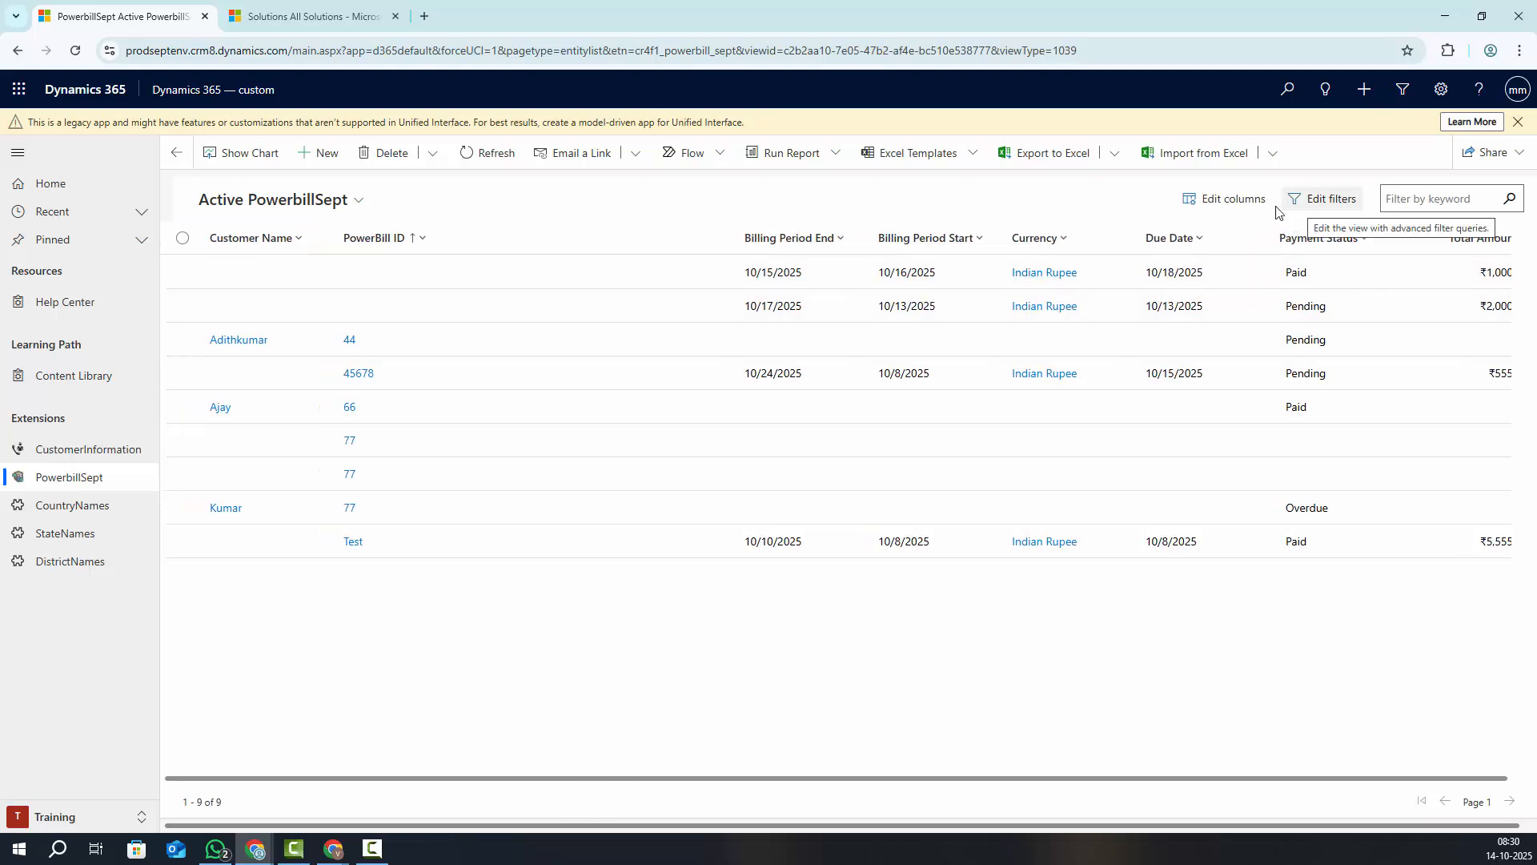
pyautogui.click(1233, 201)
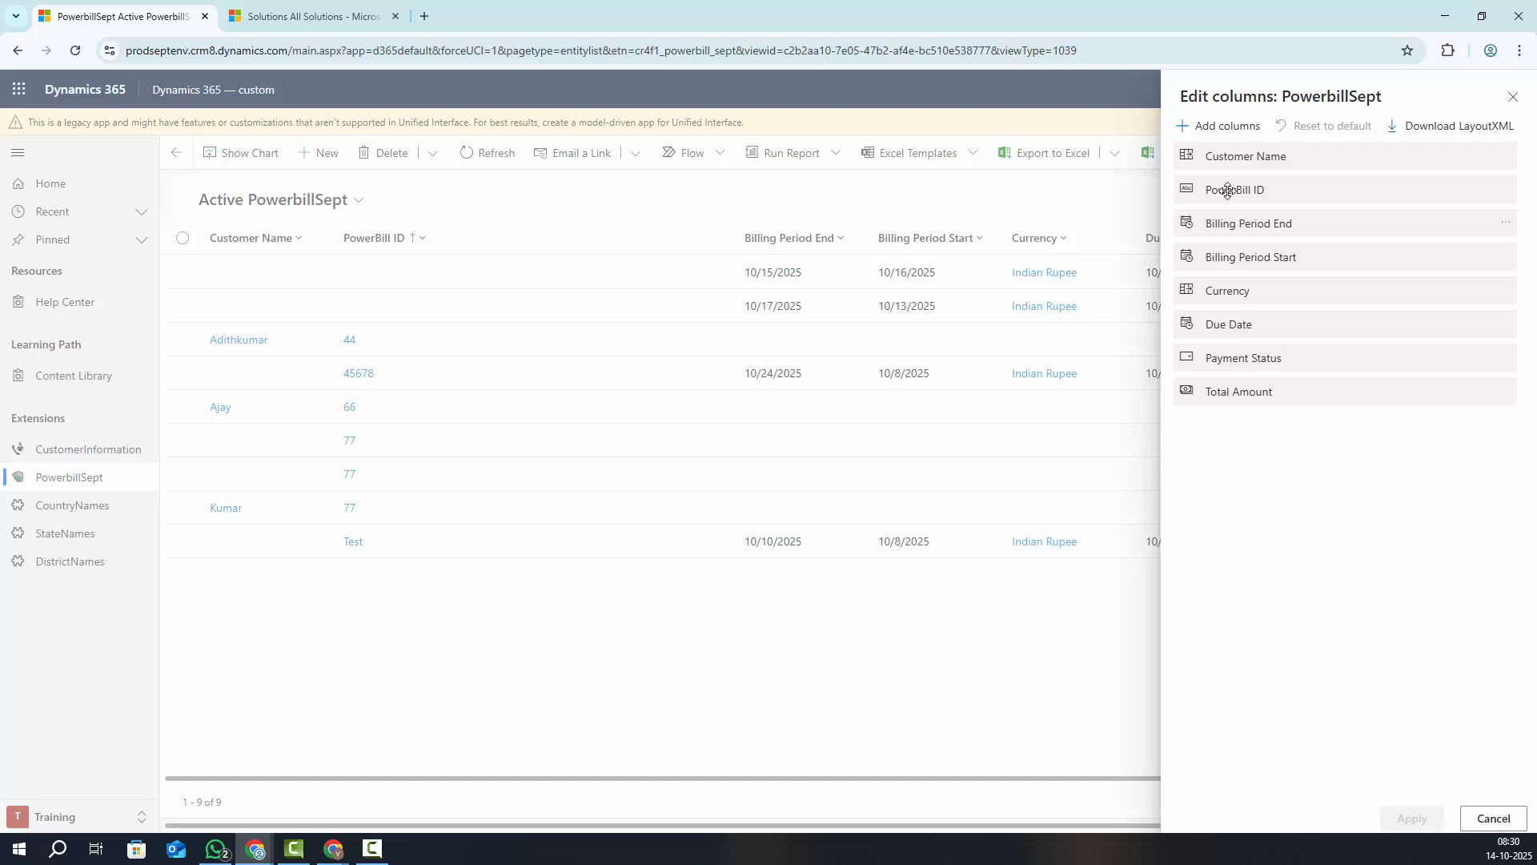
pyautogui.click(1183, 128)
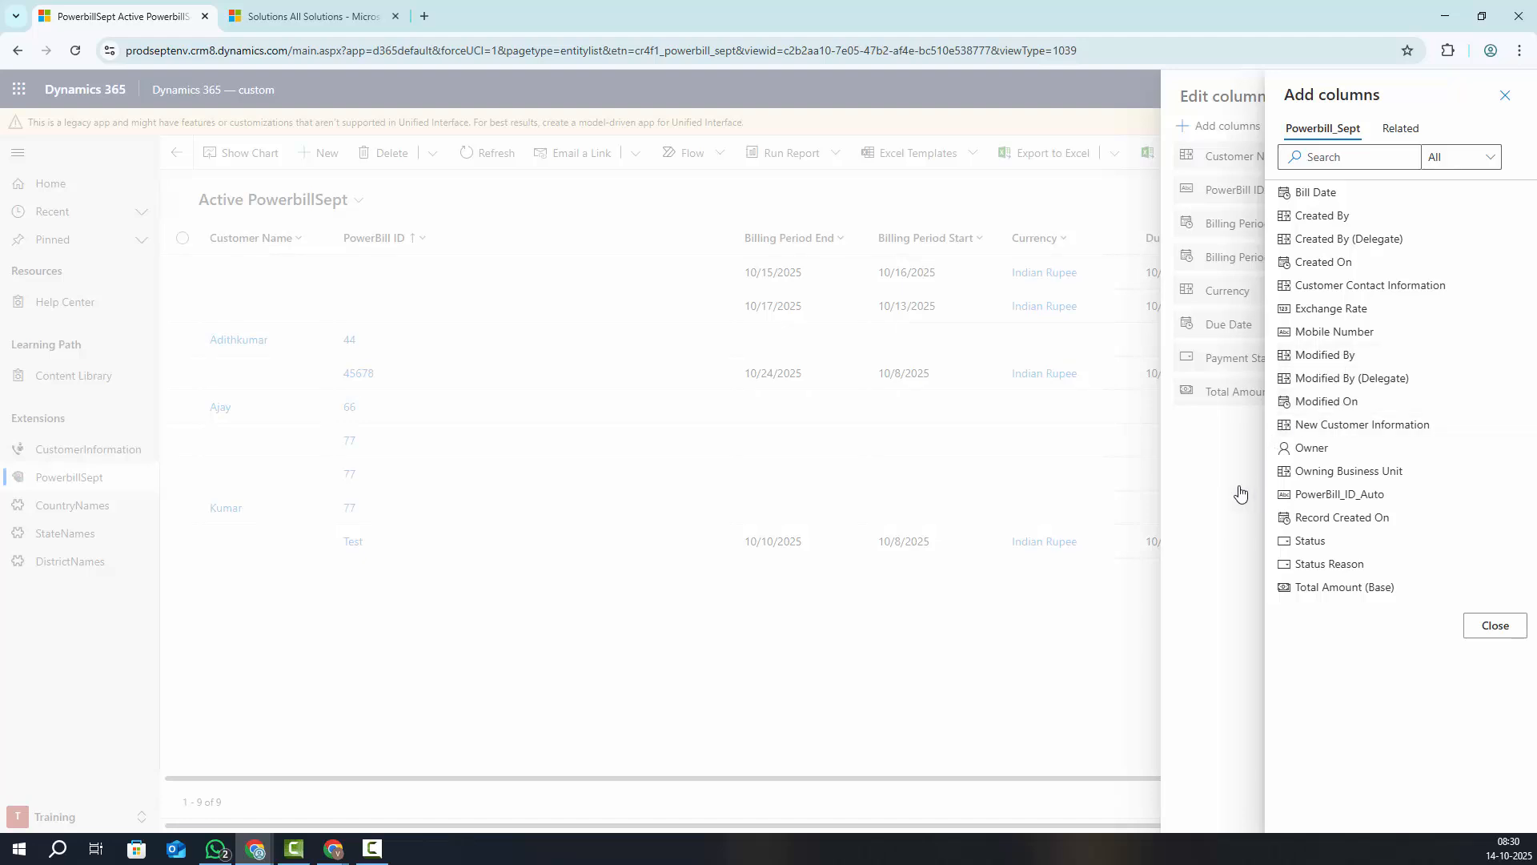
pyautogui.click(1247, 442)
pyautogui.click(1513, 97)
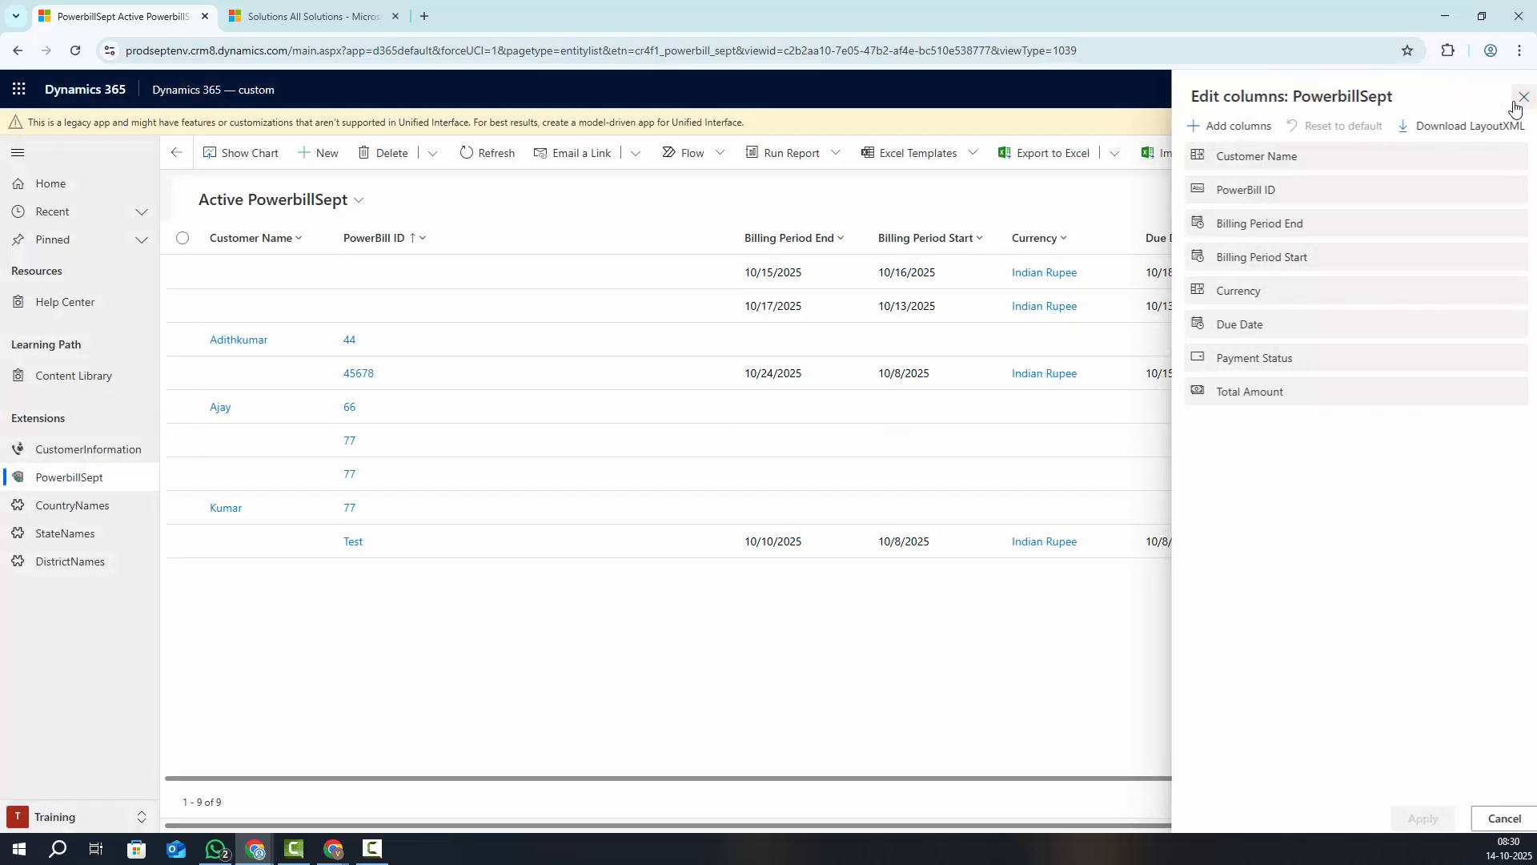
pyautogui.click(313, 157)
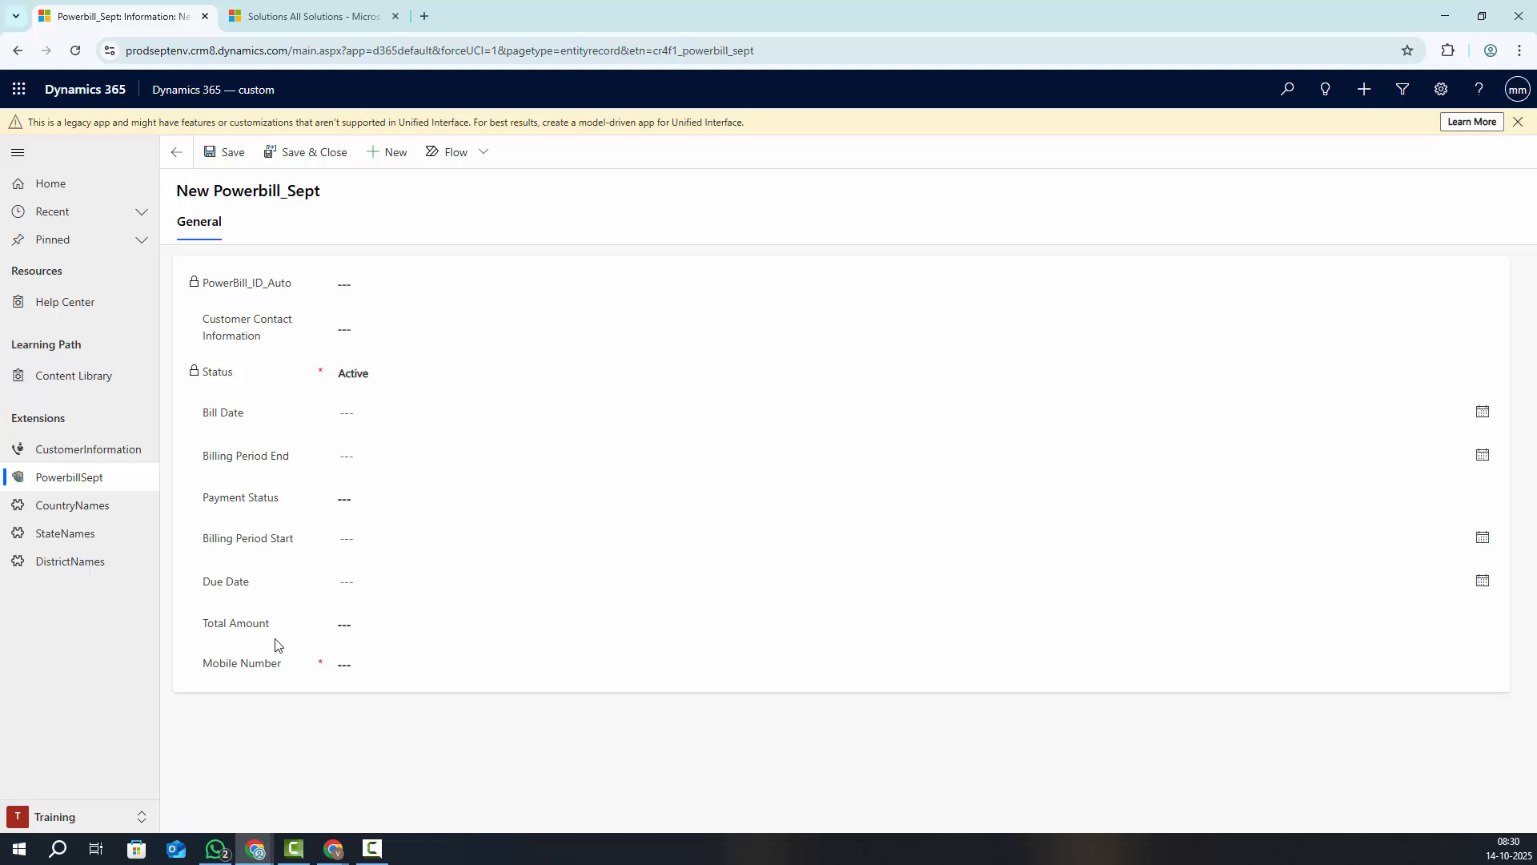
# Set Customer Contact Information to a customer from the recent contacts list
pyautogui.click(341, 664)
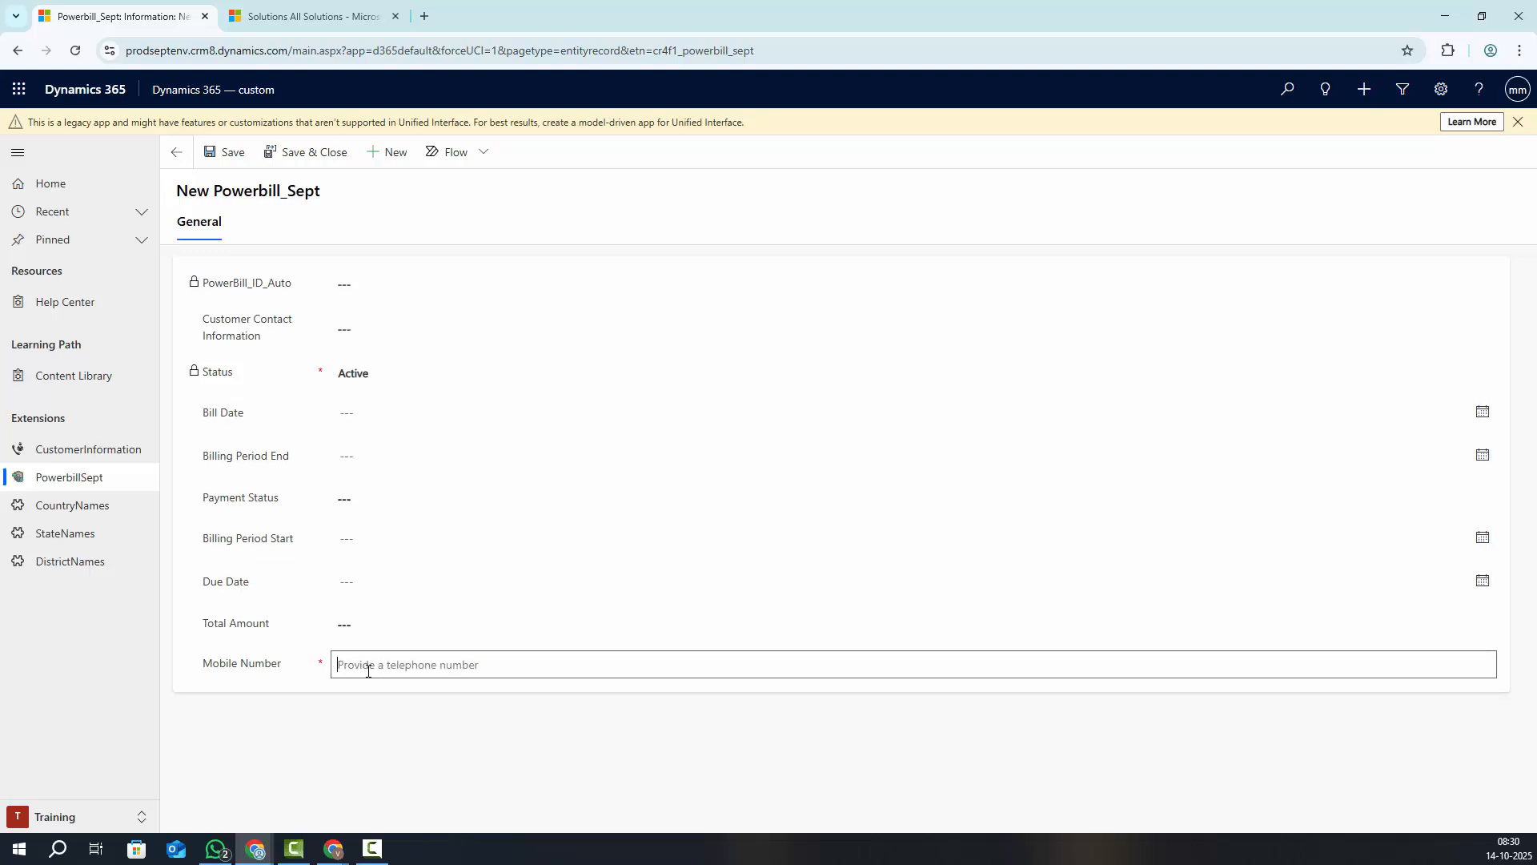
pyautogui.click(313, 699)
pyautogui.click(349, 661)
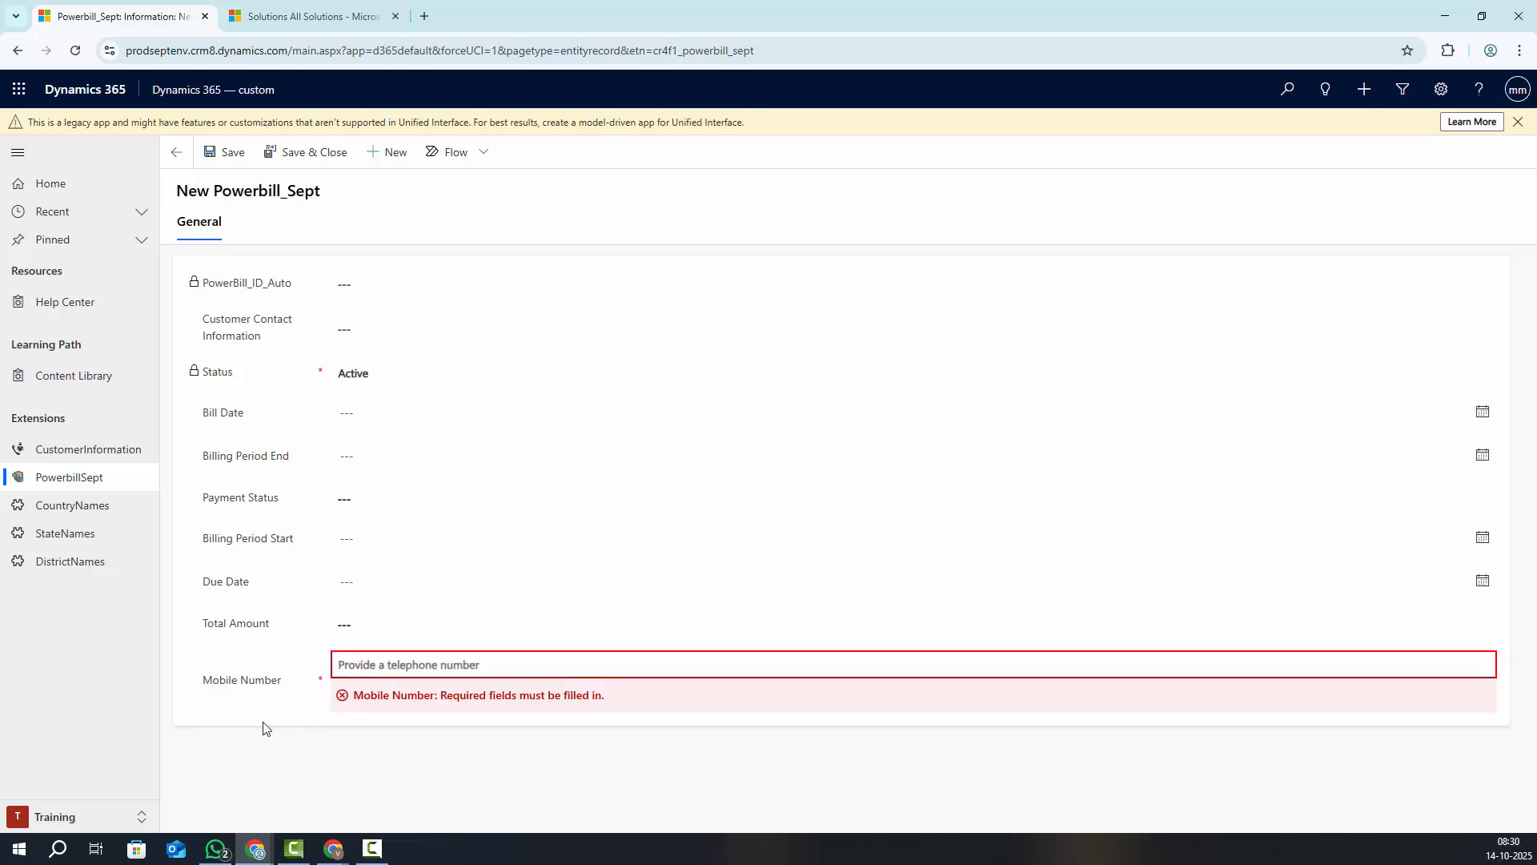
pyautogui.click(365, 288)
pyautogui.click(367, 320)
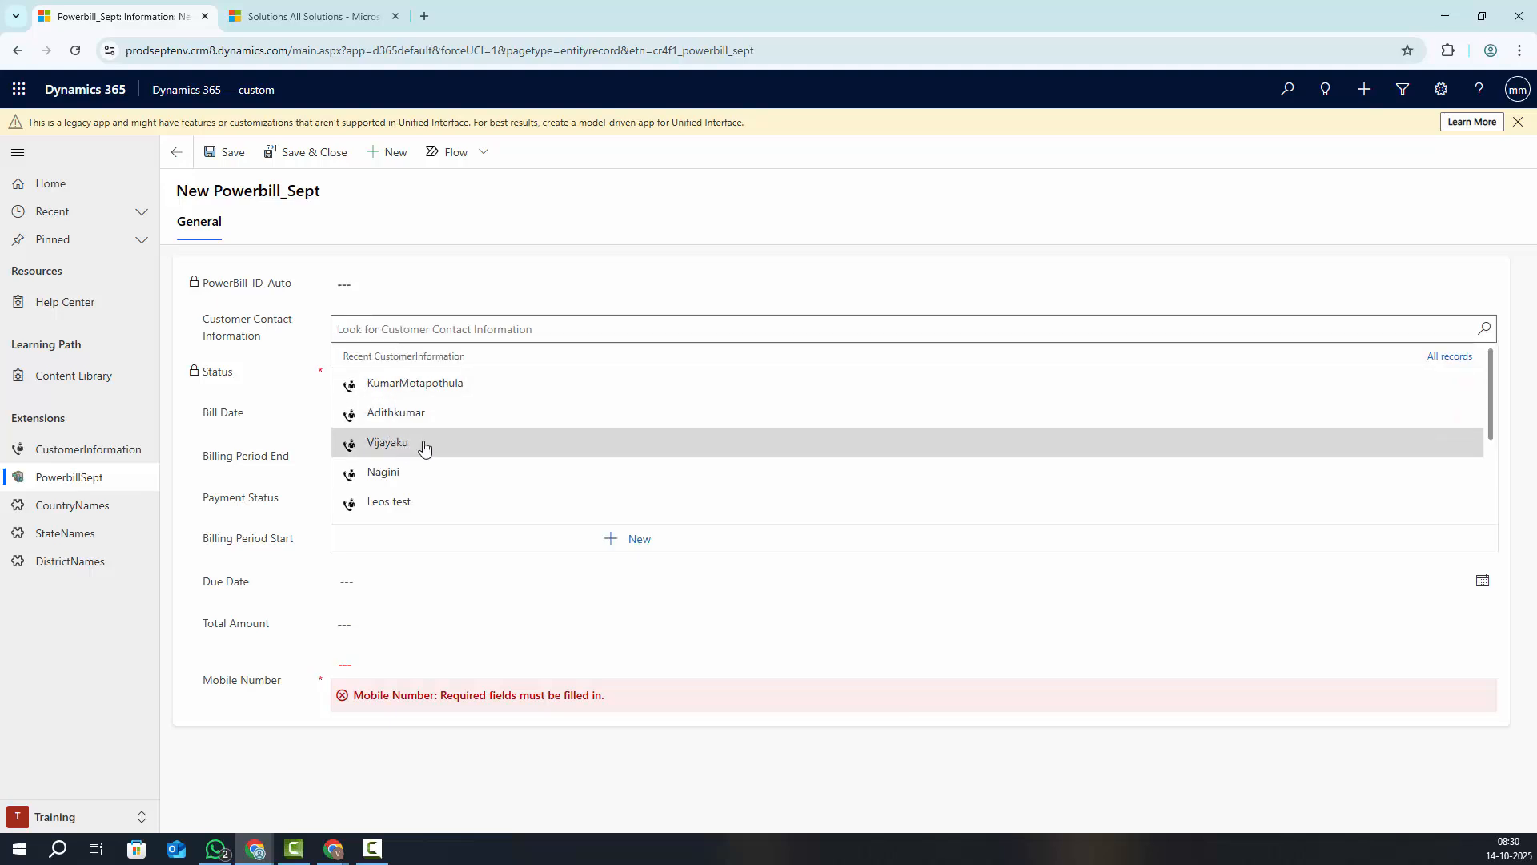
pyautogui.click(417, 446)
# Set Bill Date to 10/14/2025, enter a mobile number, and save and close the record
pyautogui.click(382, 414)
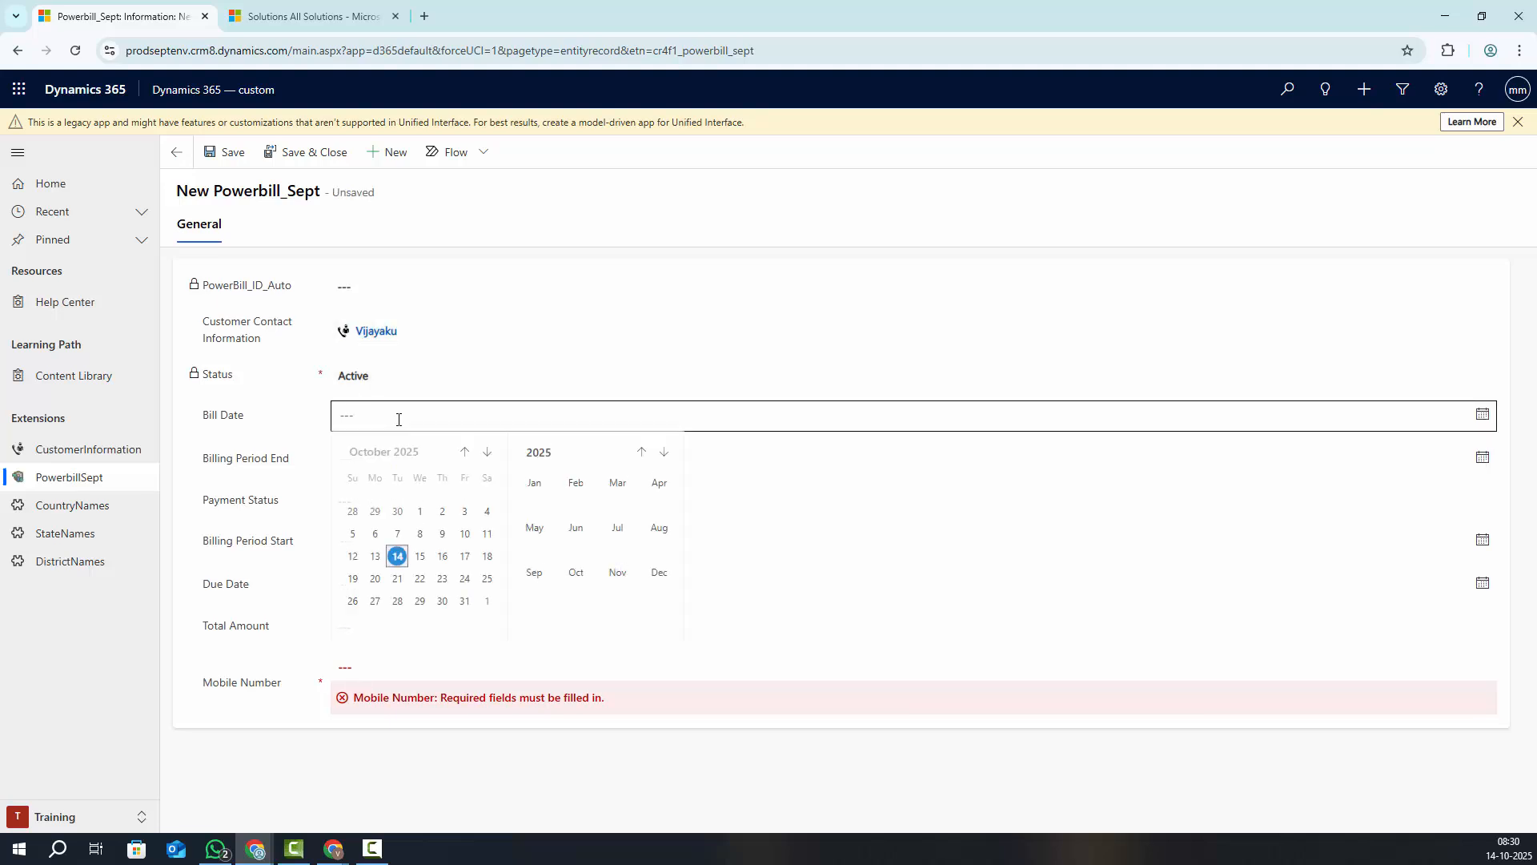
pyautogui.click(399, 558)
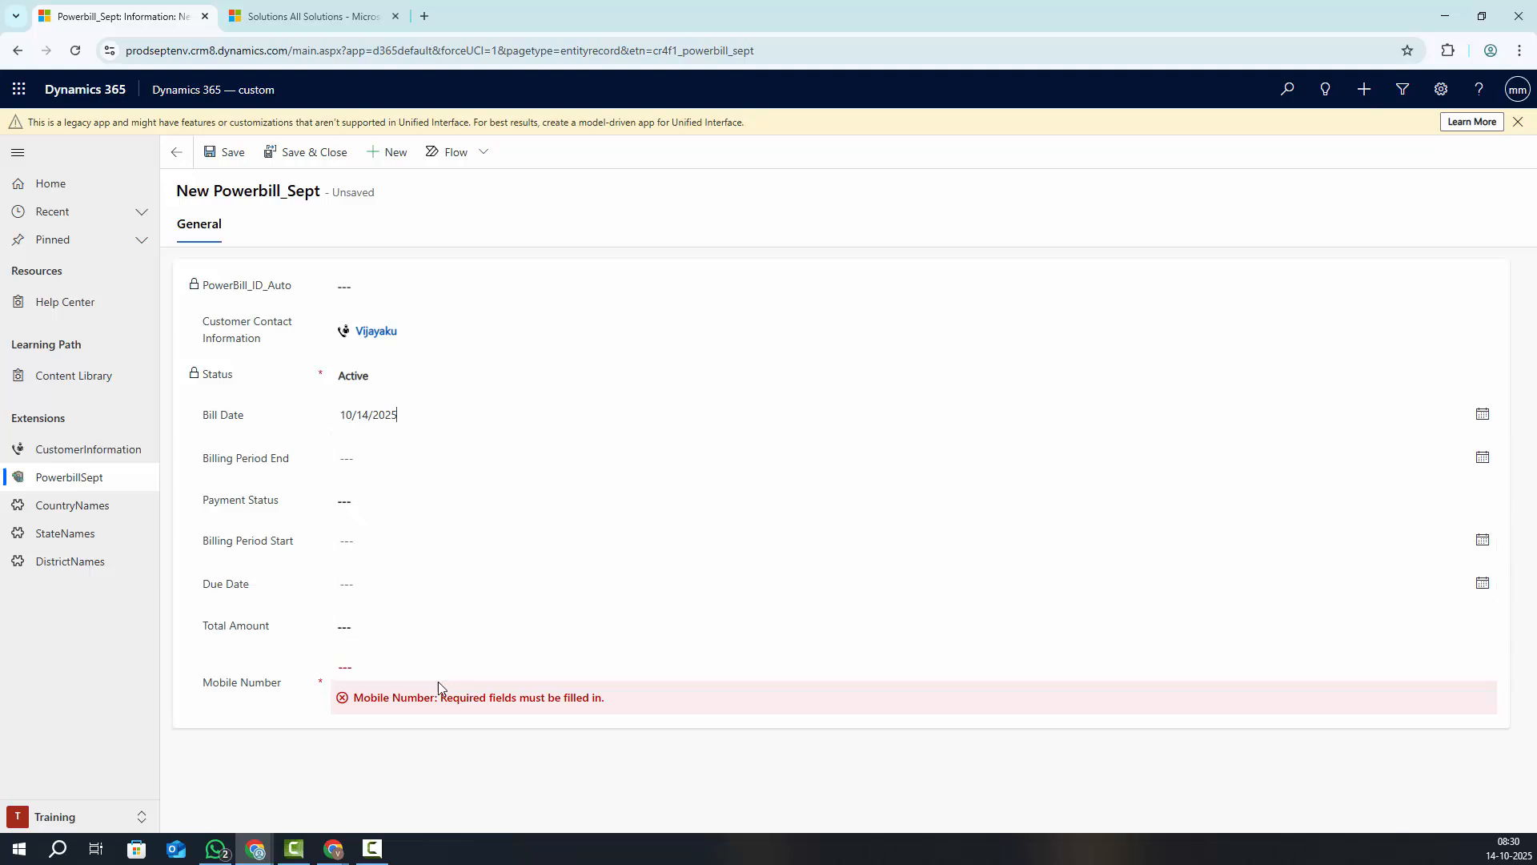
pyautogui.click(373, 670)
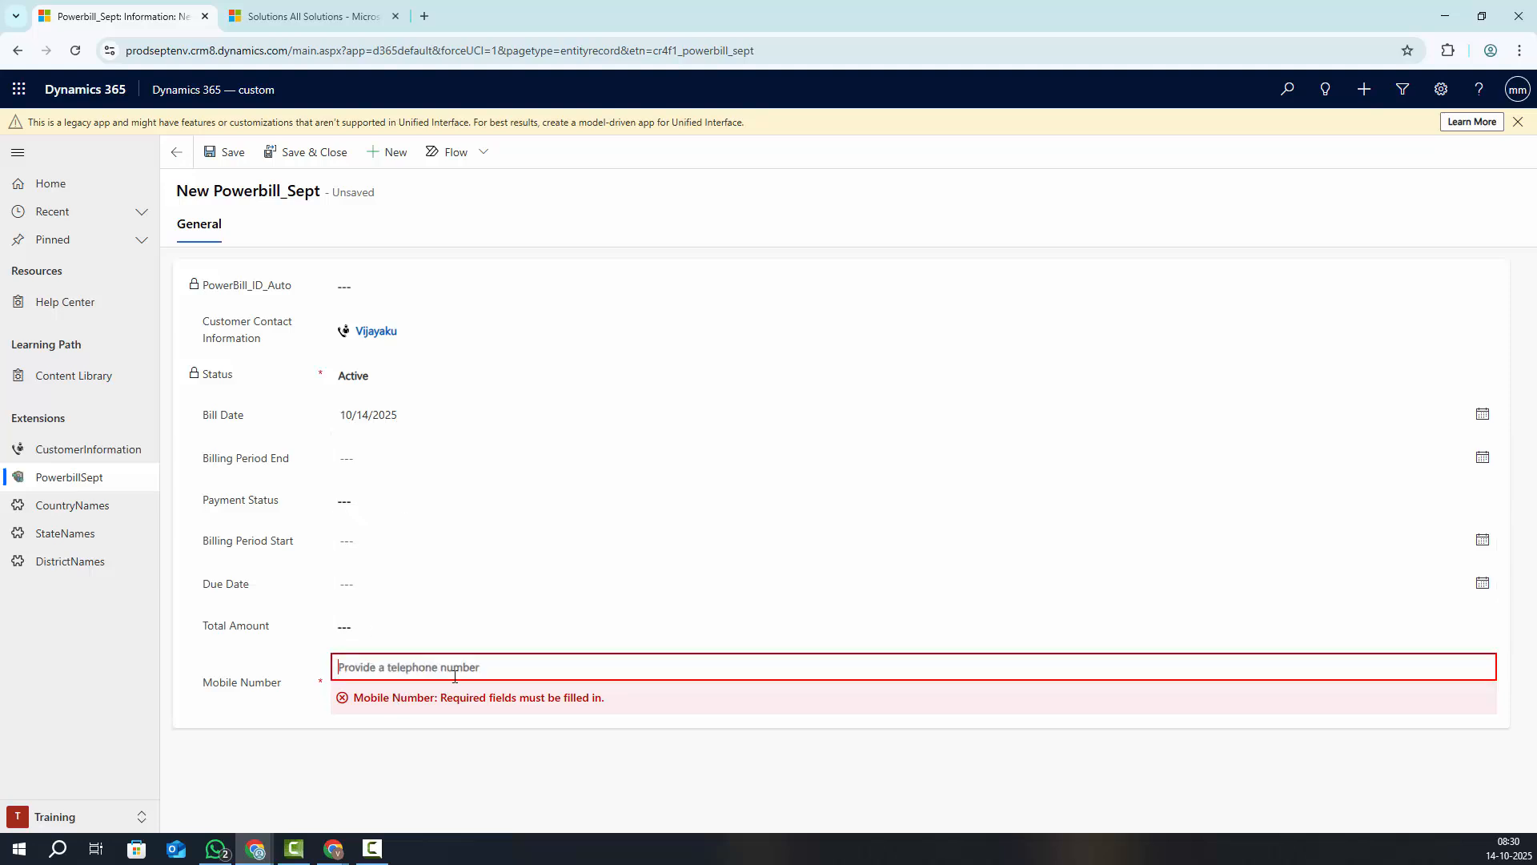
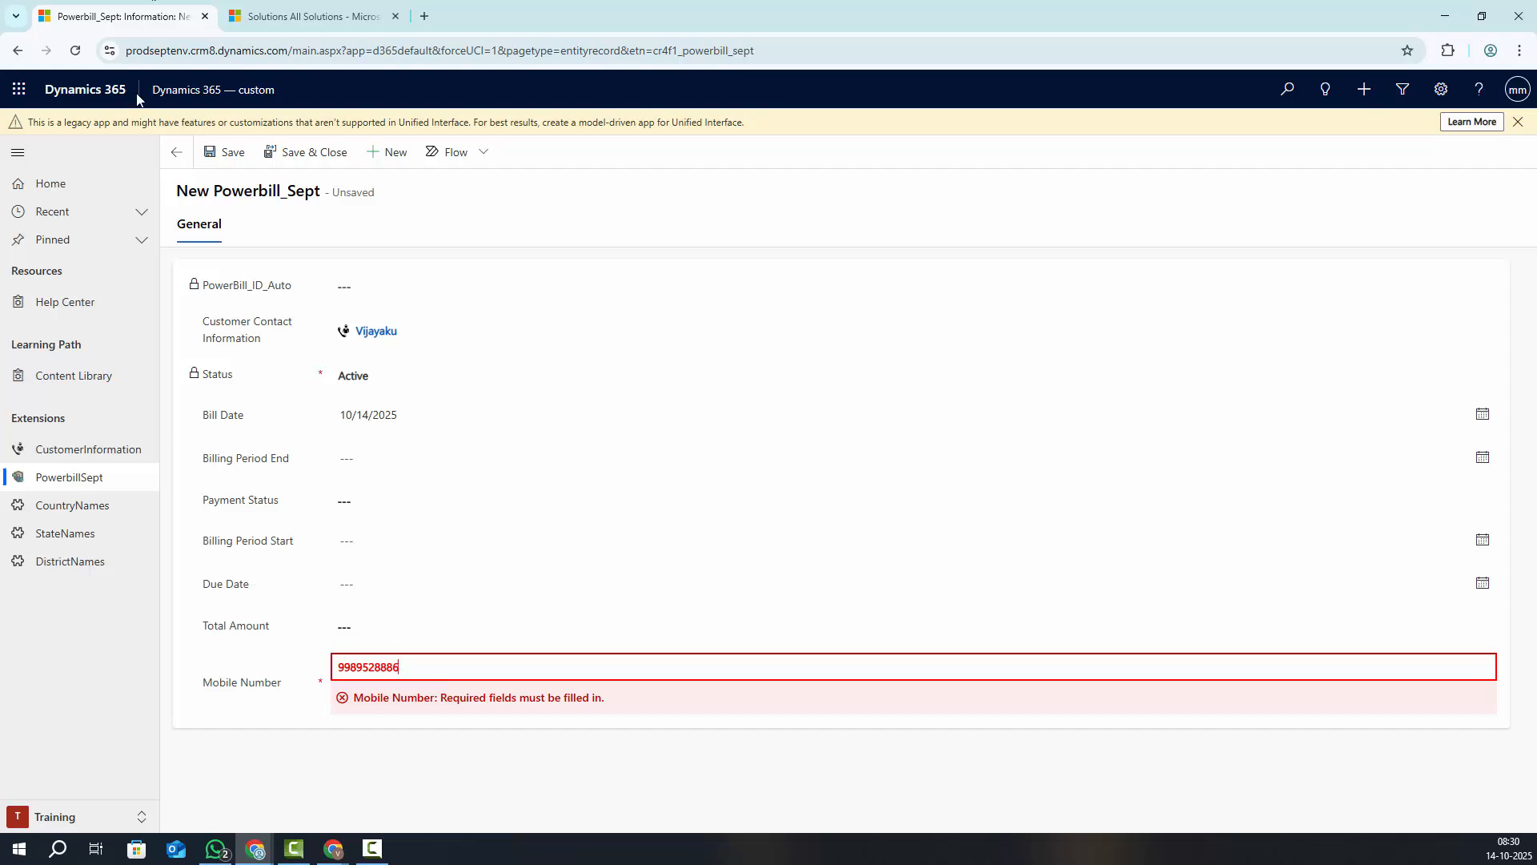
pyautogui.click(290, 156)
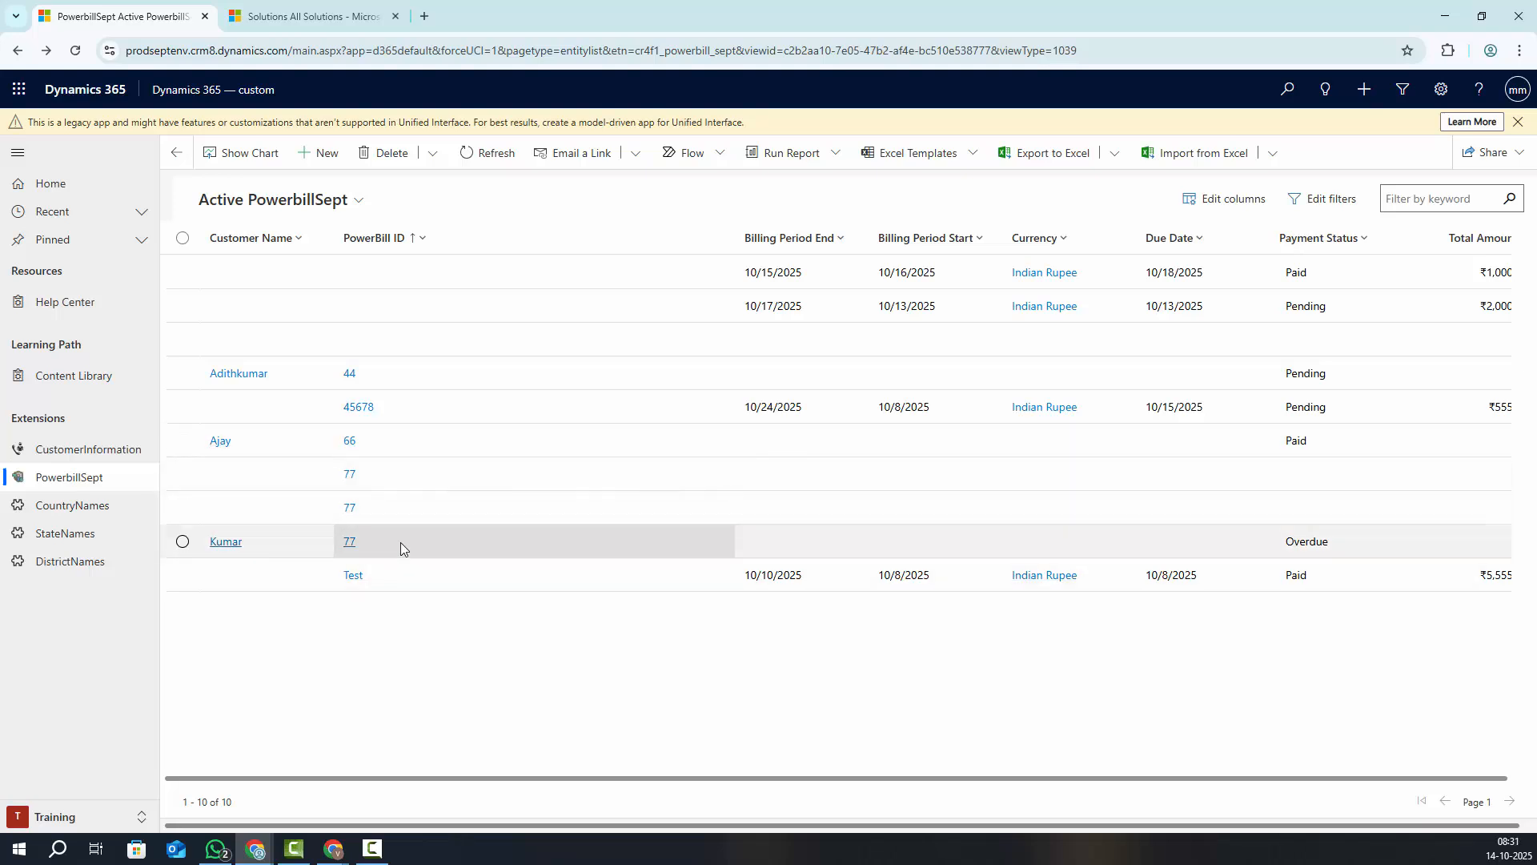
# Close the Default Solution window and bring the Dynamics CRM Sept2025 solution window forward, maximised
pyautogui.click(308, 17)
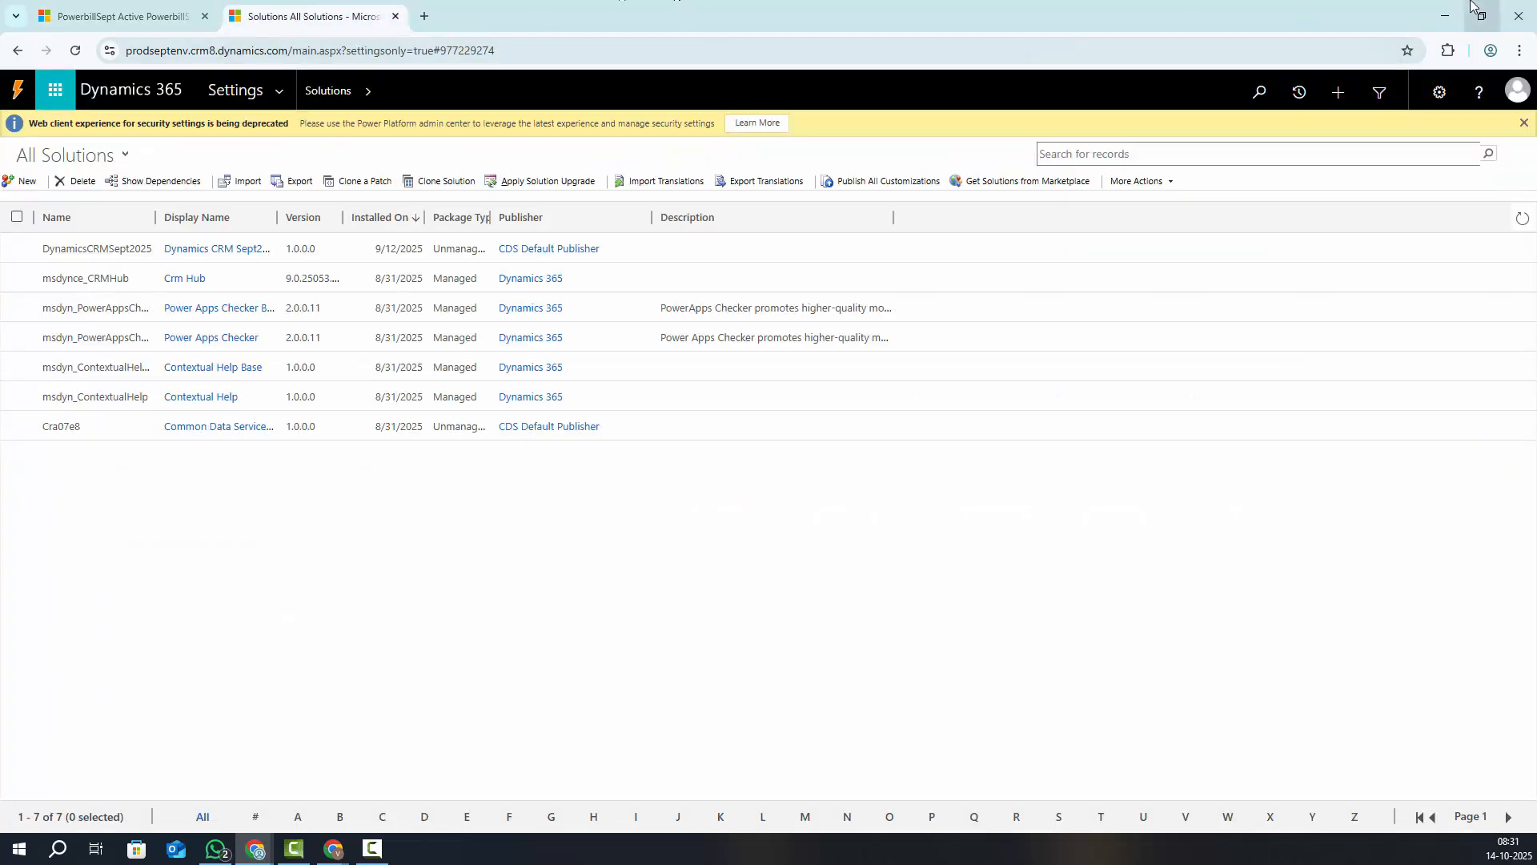
pyautogui.click(1441, 14)
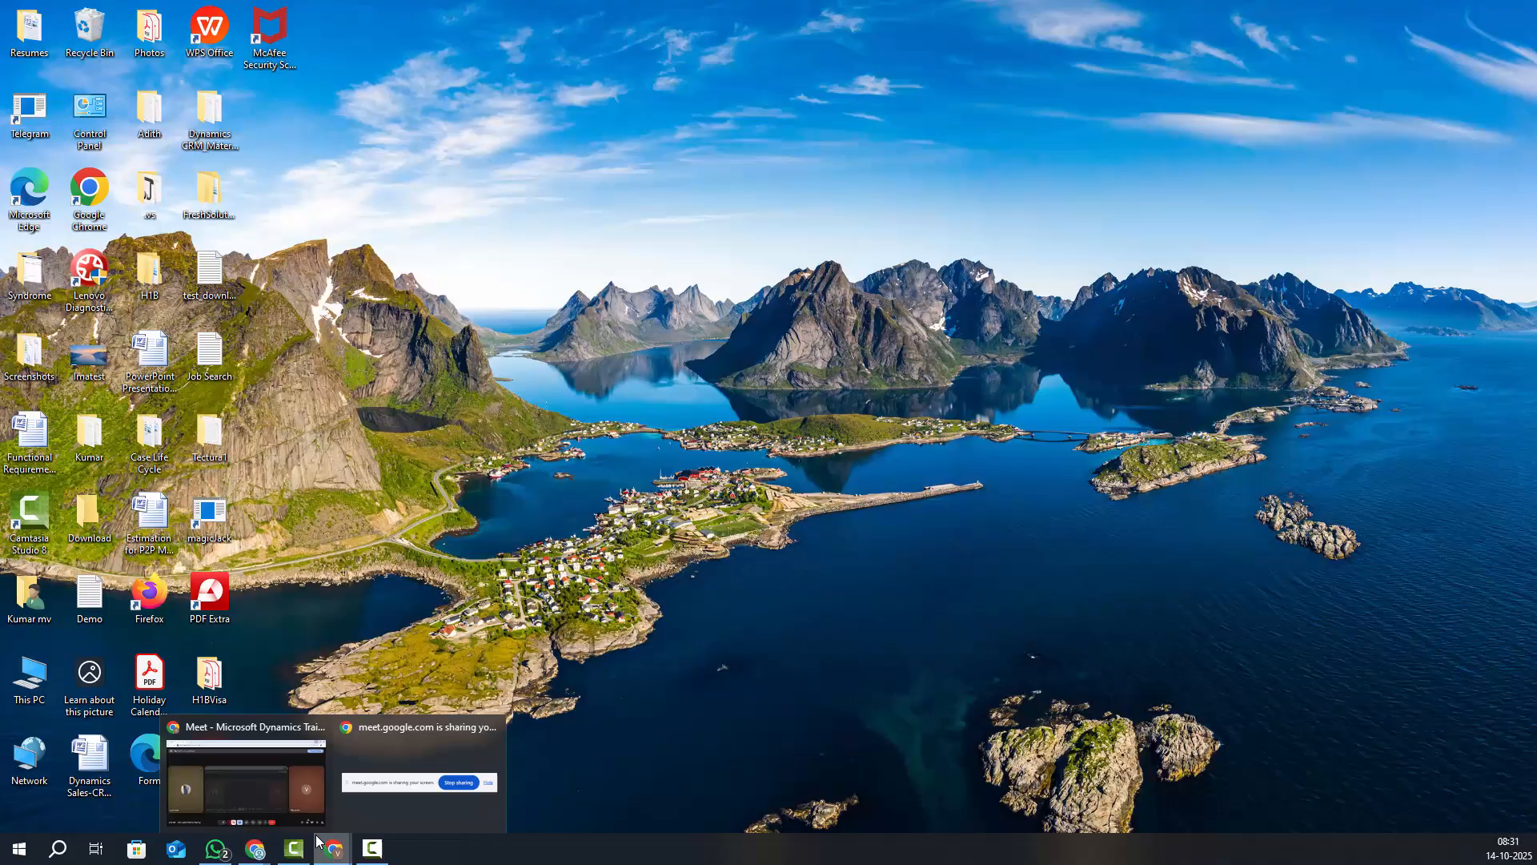
pyautogui.click(216, 785)
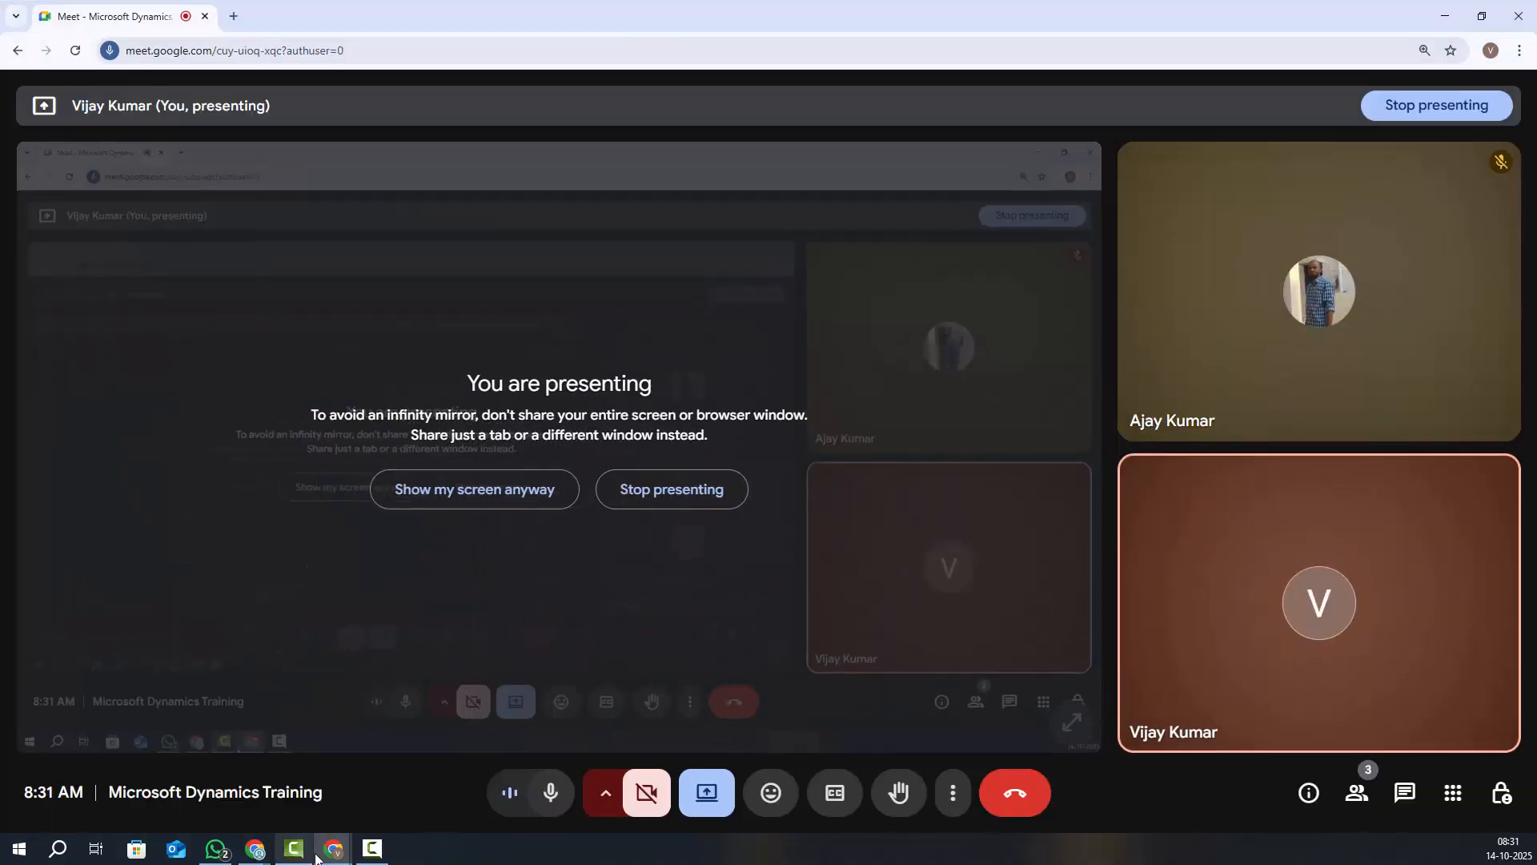
pyautogui.moveTo(255, 845)
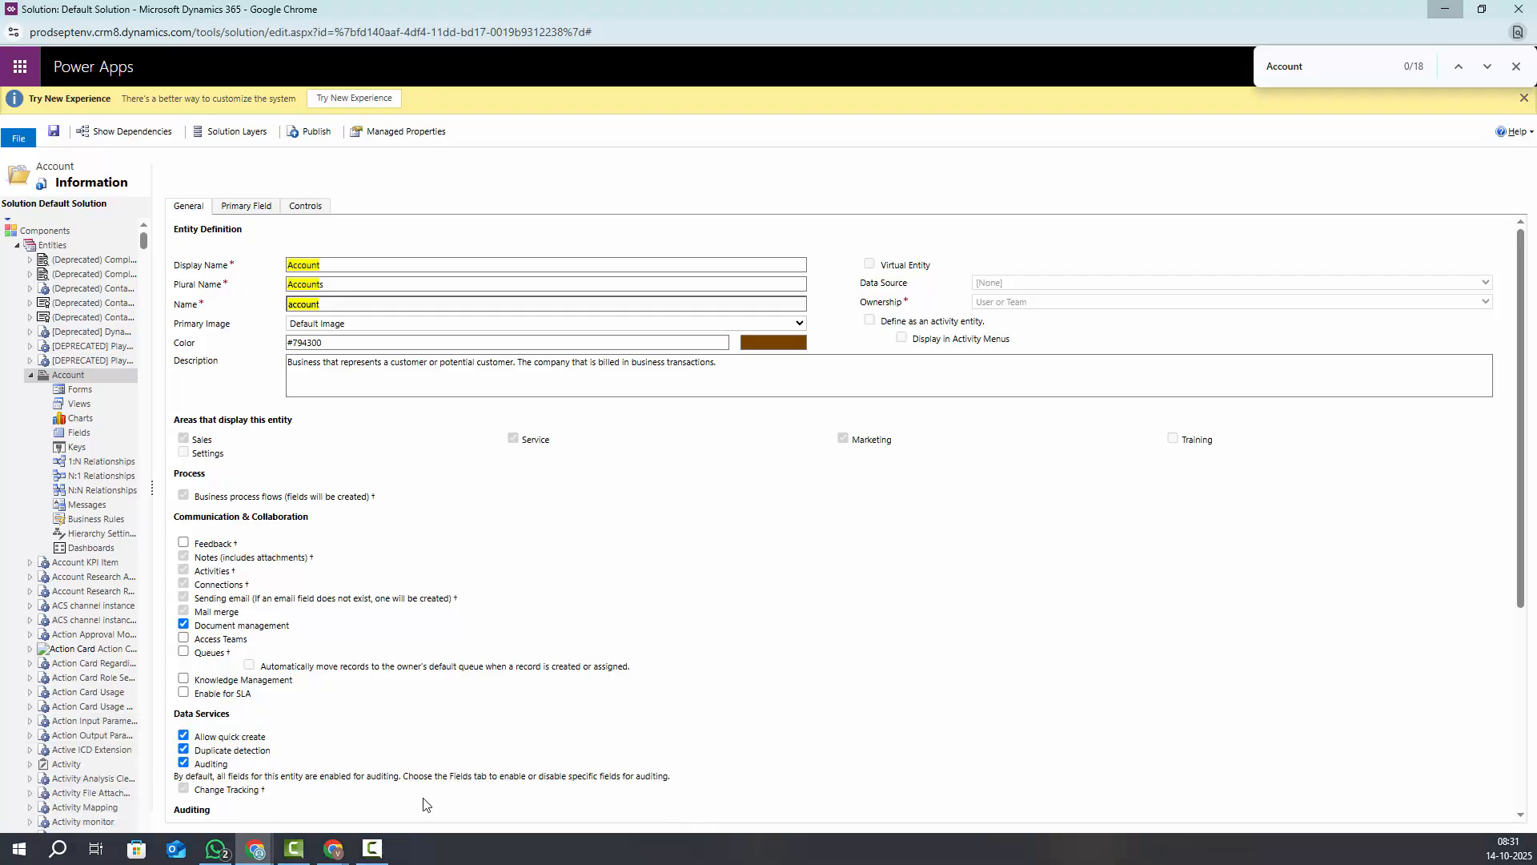
pyautogui.click(425, 801)
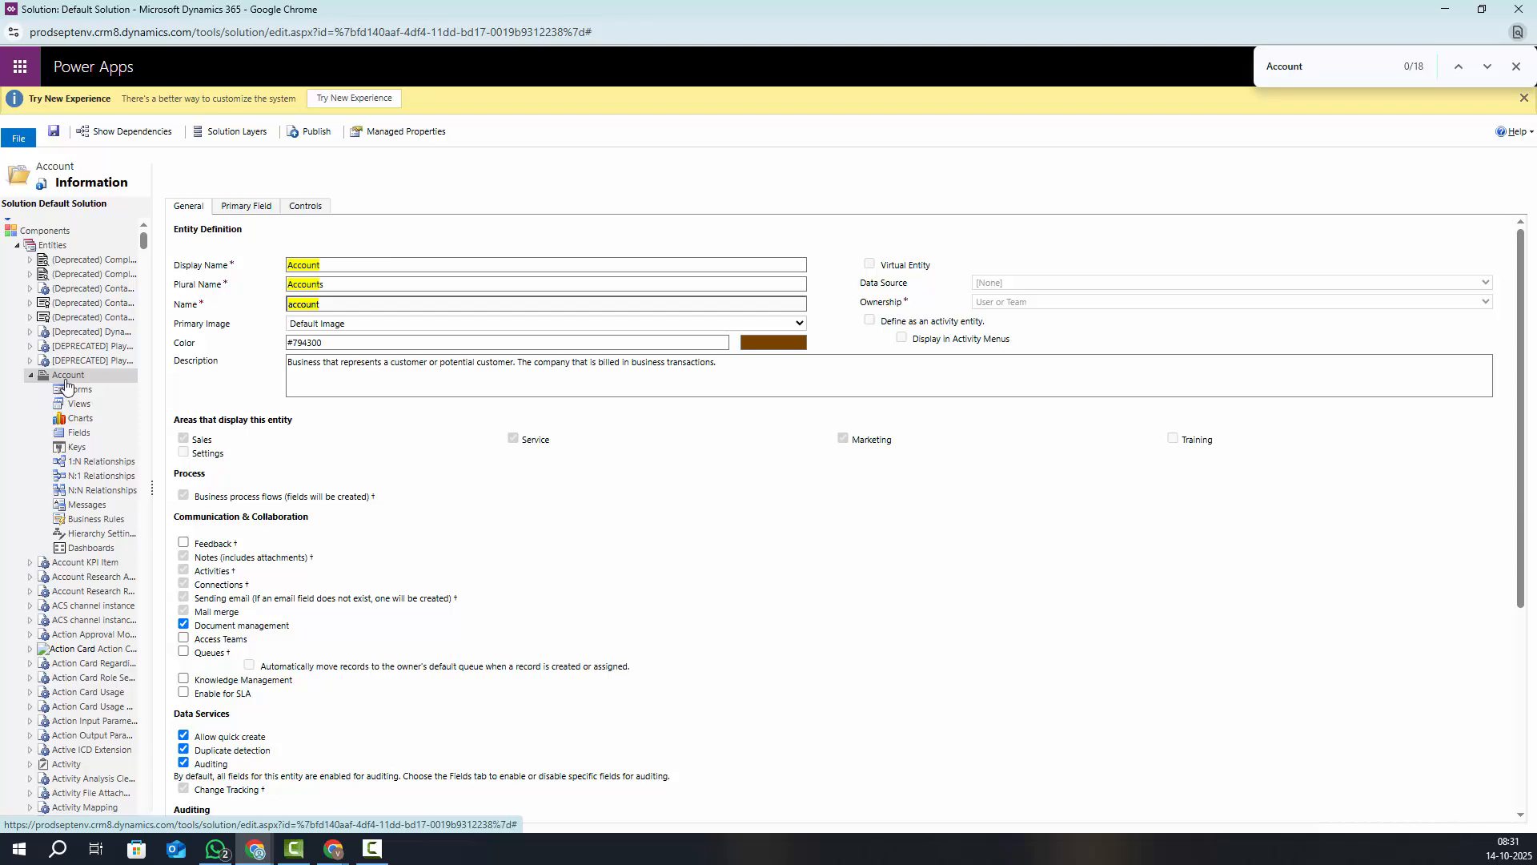
pyautogui.click(1520, 10)
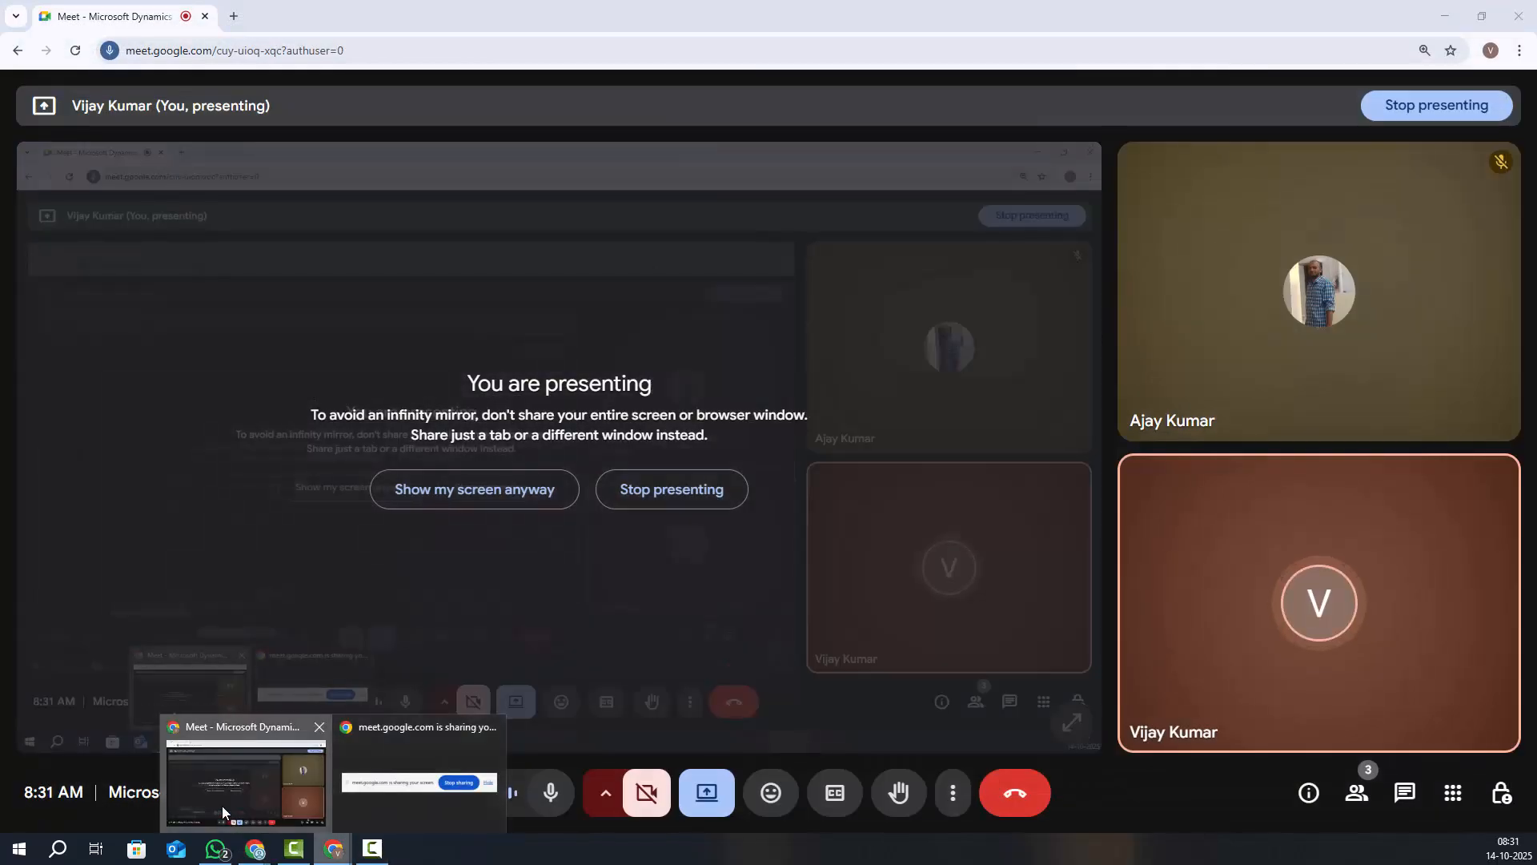
pyautogui.moveTo(266, 859)
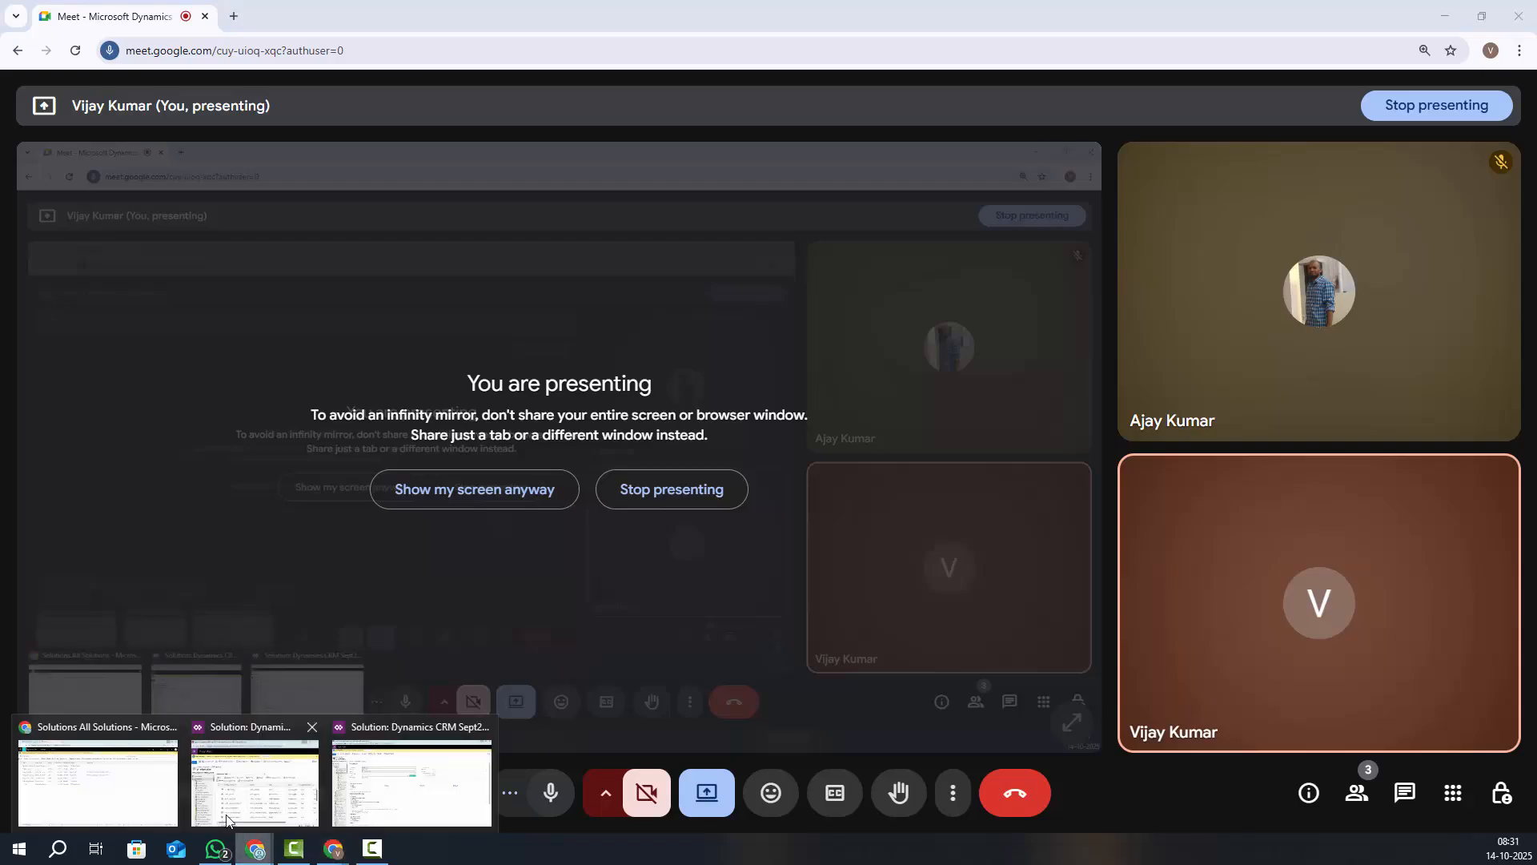
pyautogui.click(266, 780)
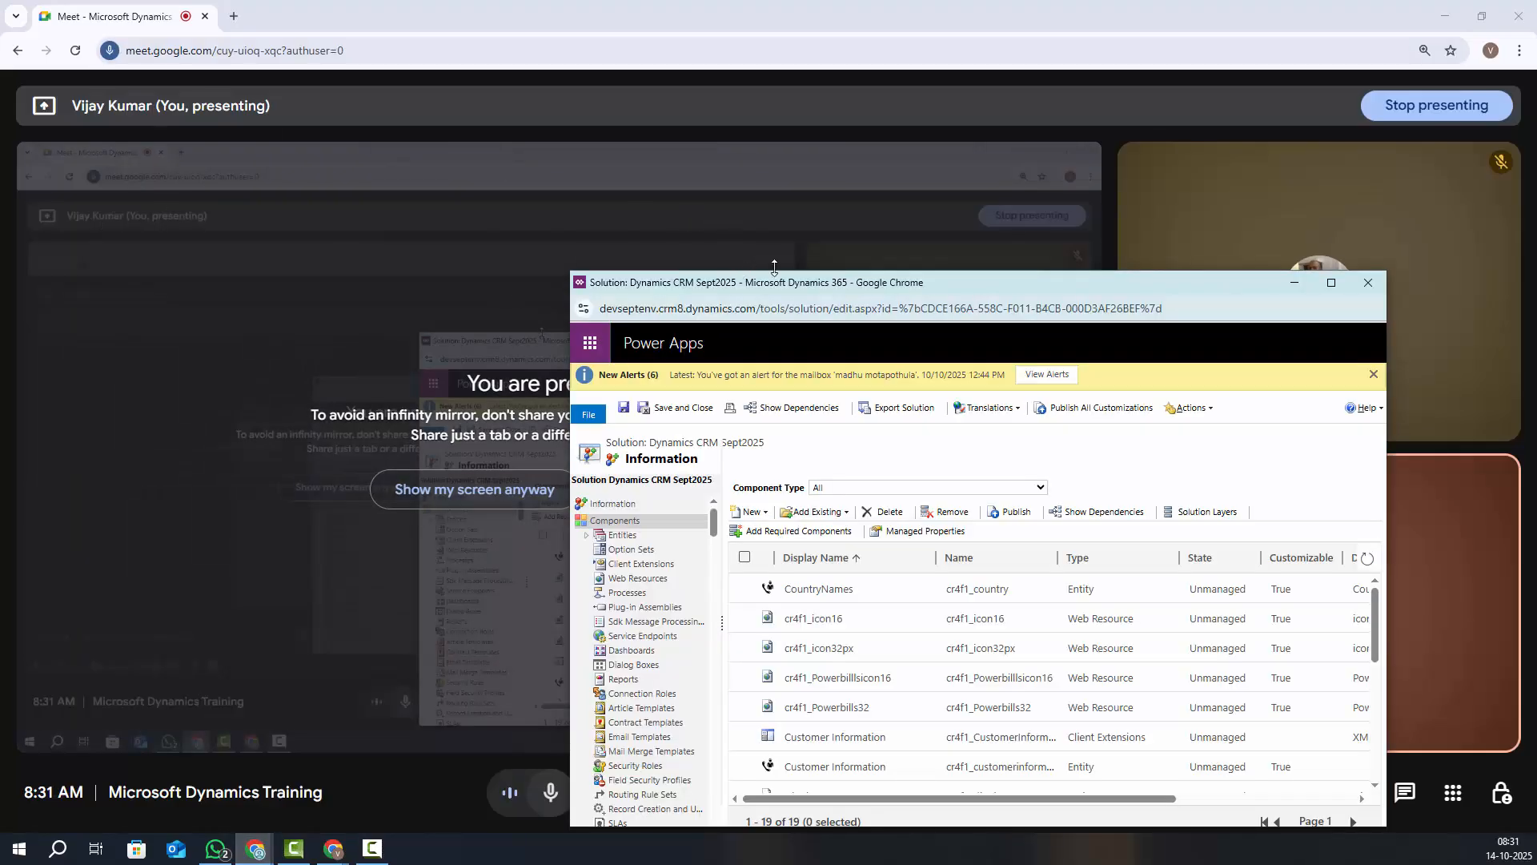
pyautogui.click(1445, 16)
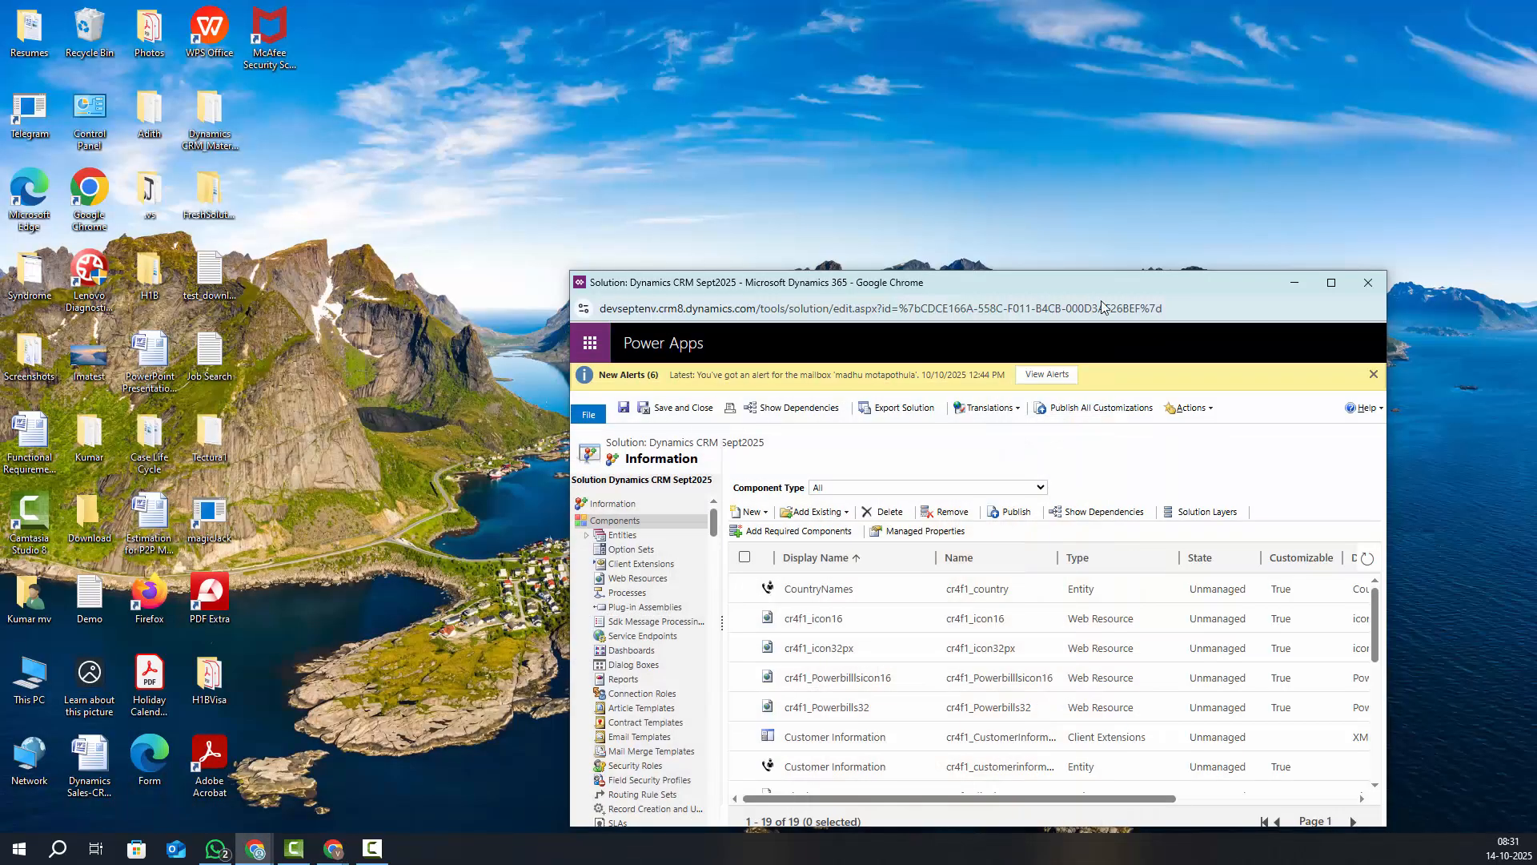
pyautogui.moveTo(1018, 291); pyautogui.dragTo(767, 200)
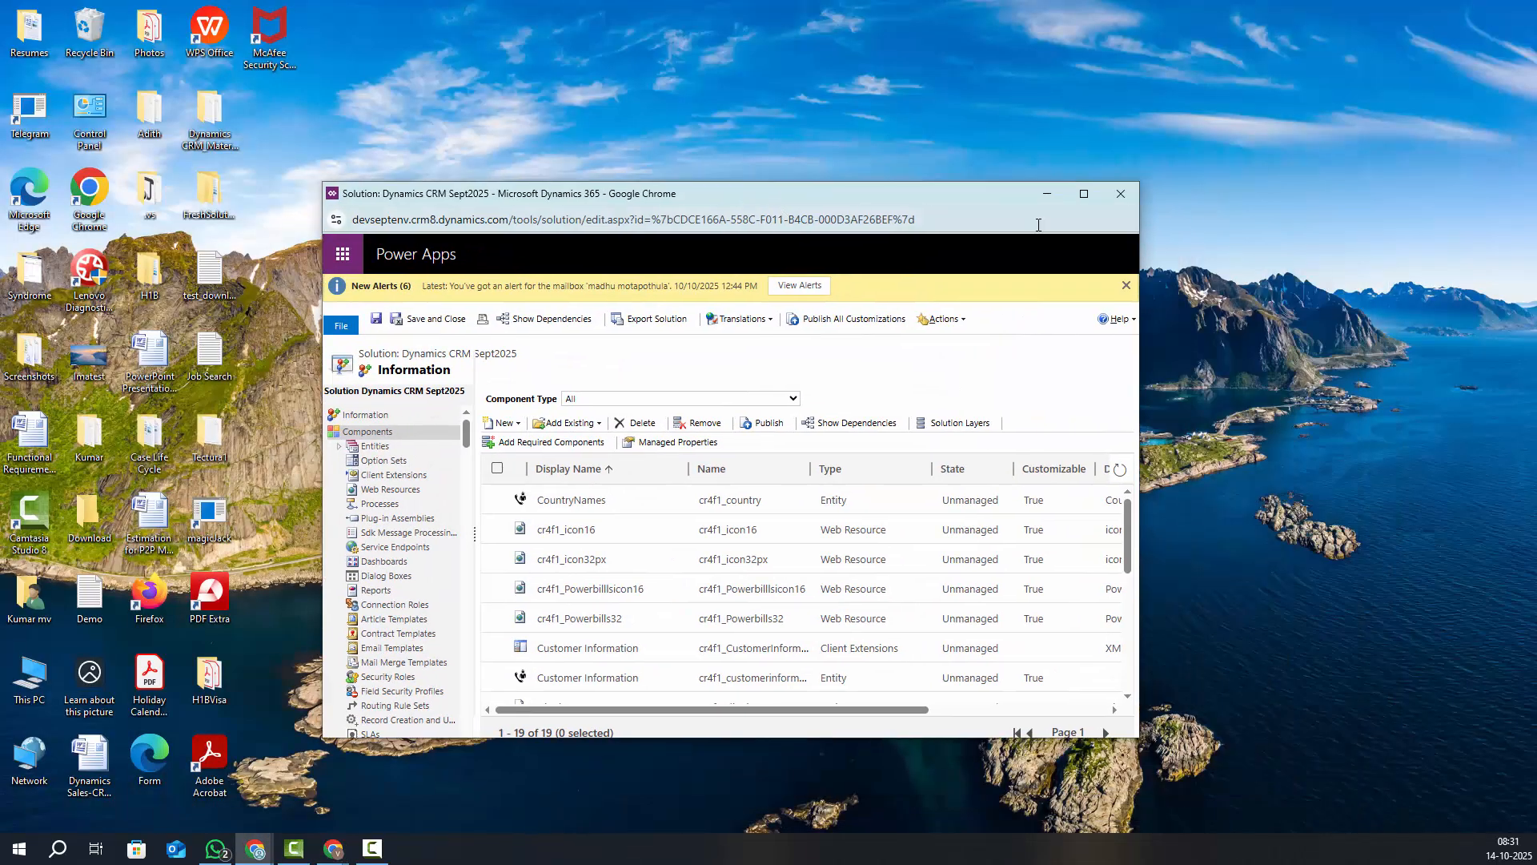
pyautogui.click(1087, 199)
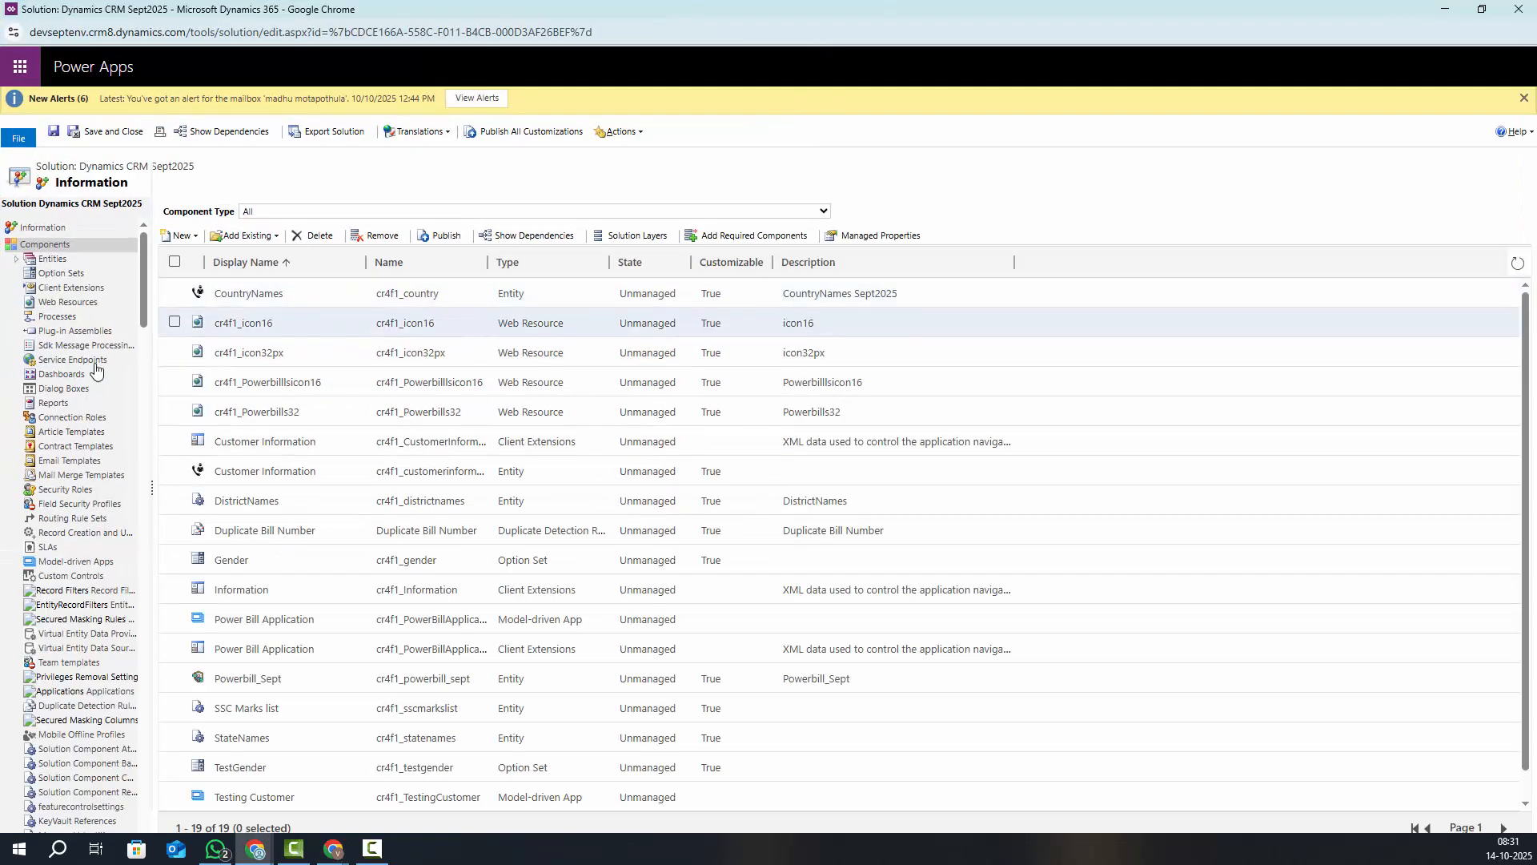
# Show Powerbill_Sept's Keys list and begin a new alternate key
pyautogui.click(17, 259)
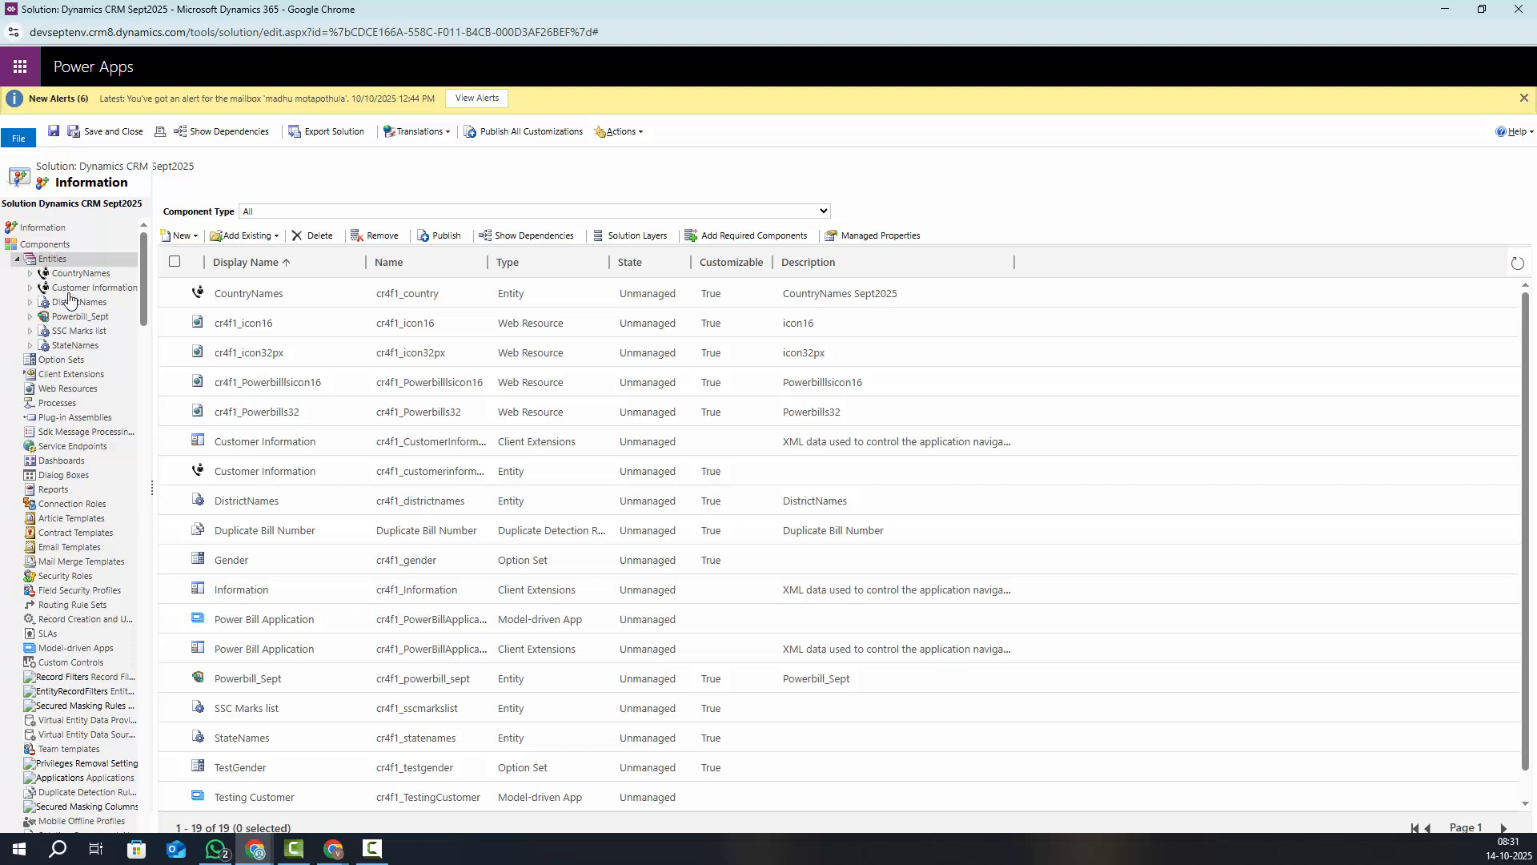
pyautogui.click(81, 320)
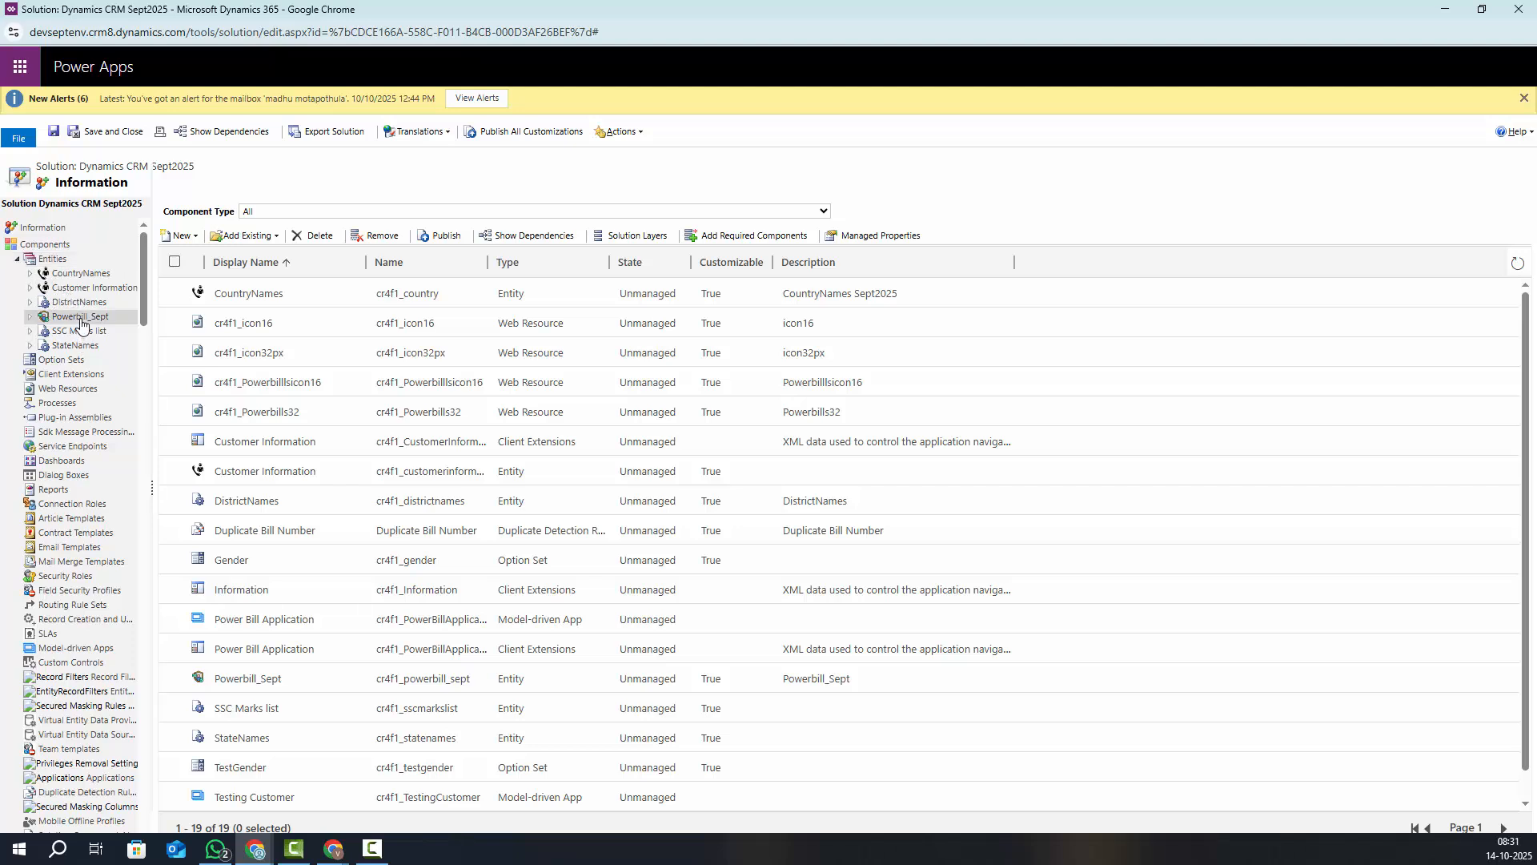
pyautogui.click(31, 317)
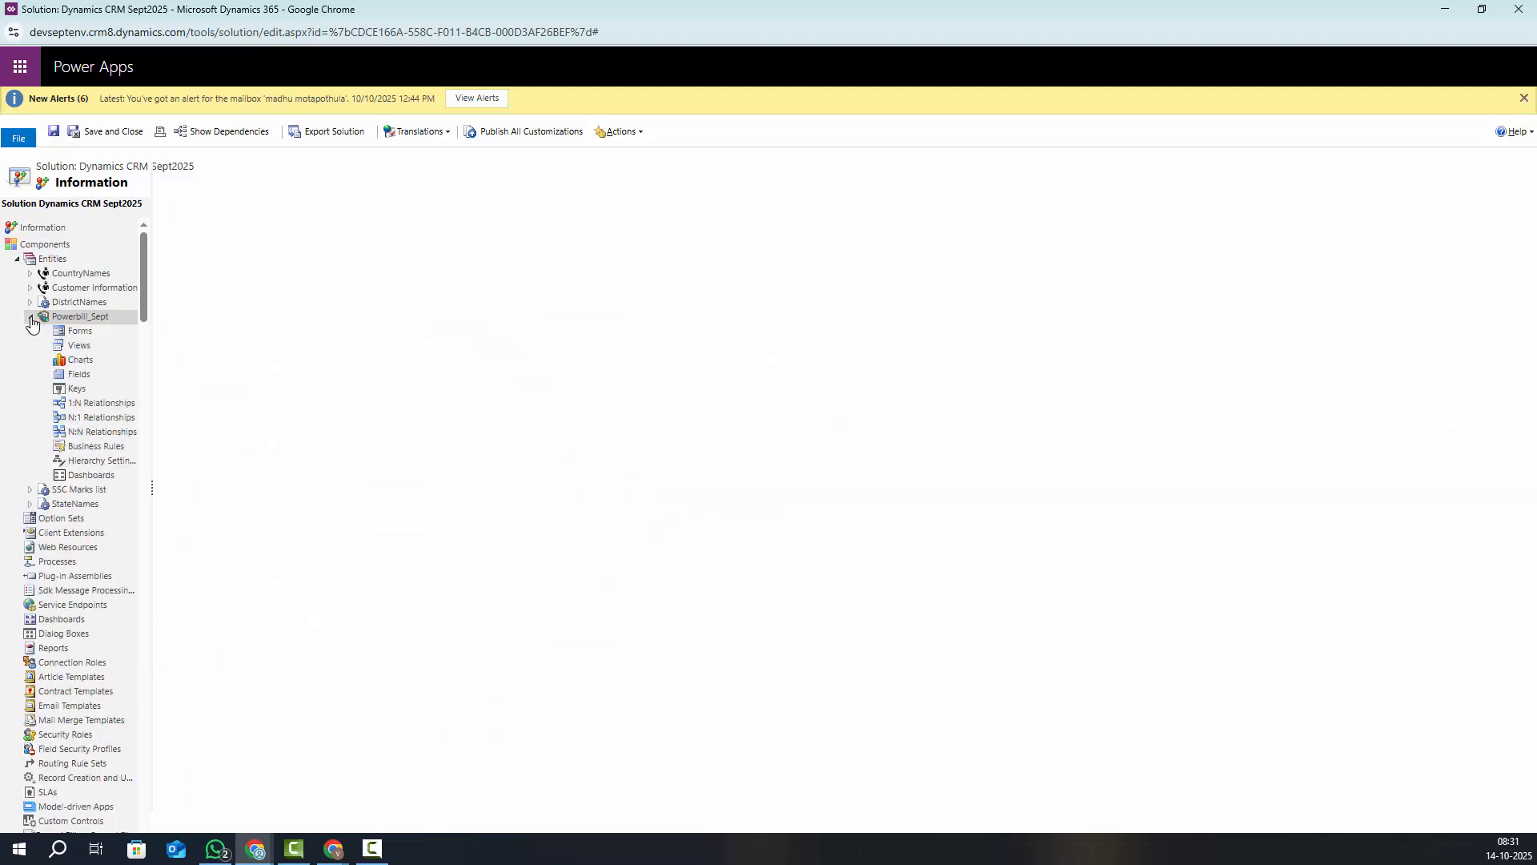
pyautogui.click(77, 391)
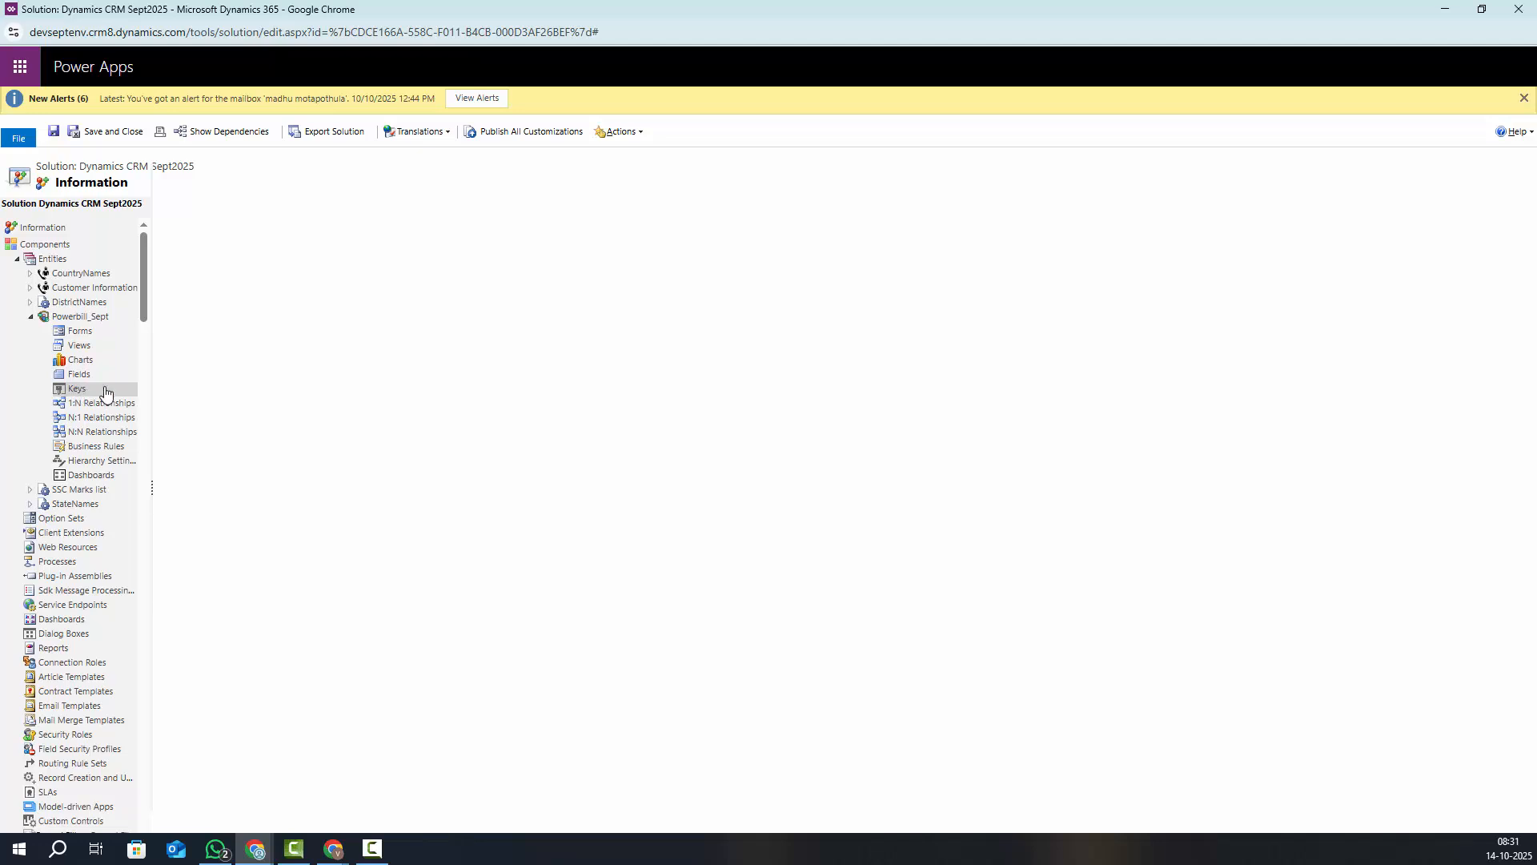
pyautogui.scroll(-1, 145, 317)
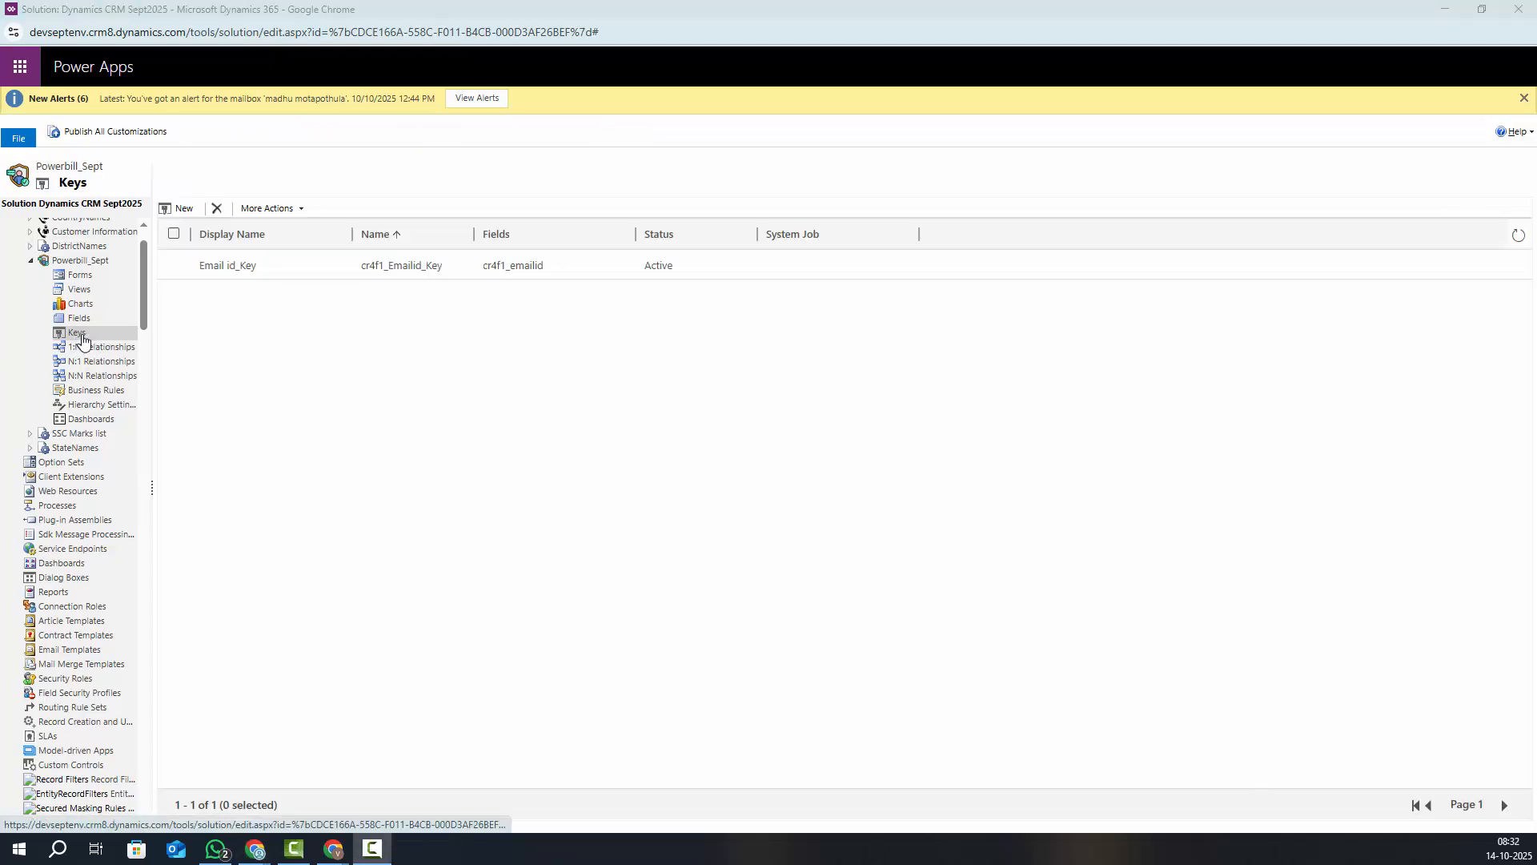
pyautogui.click(178, 209)
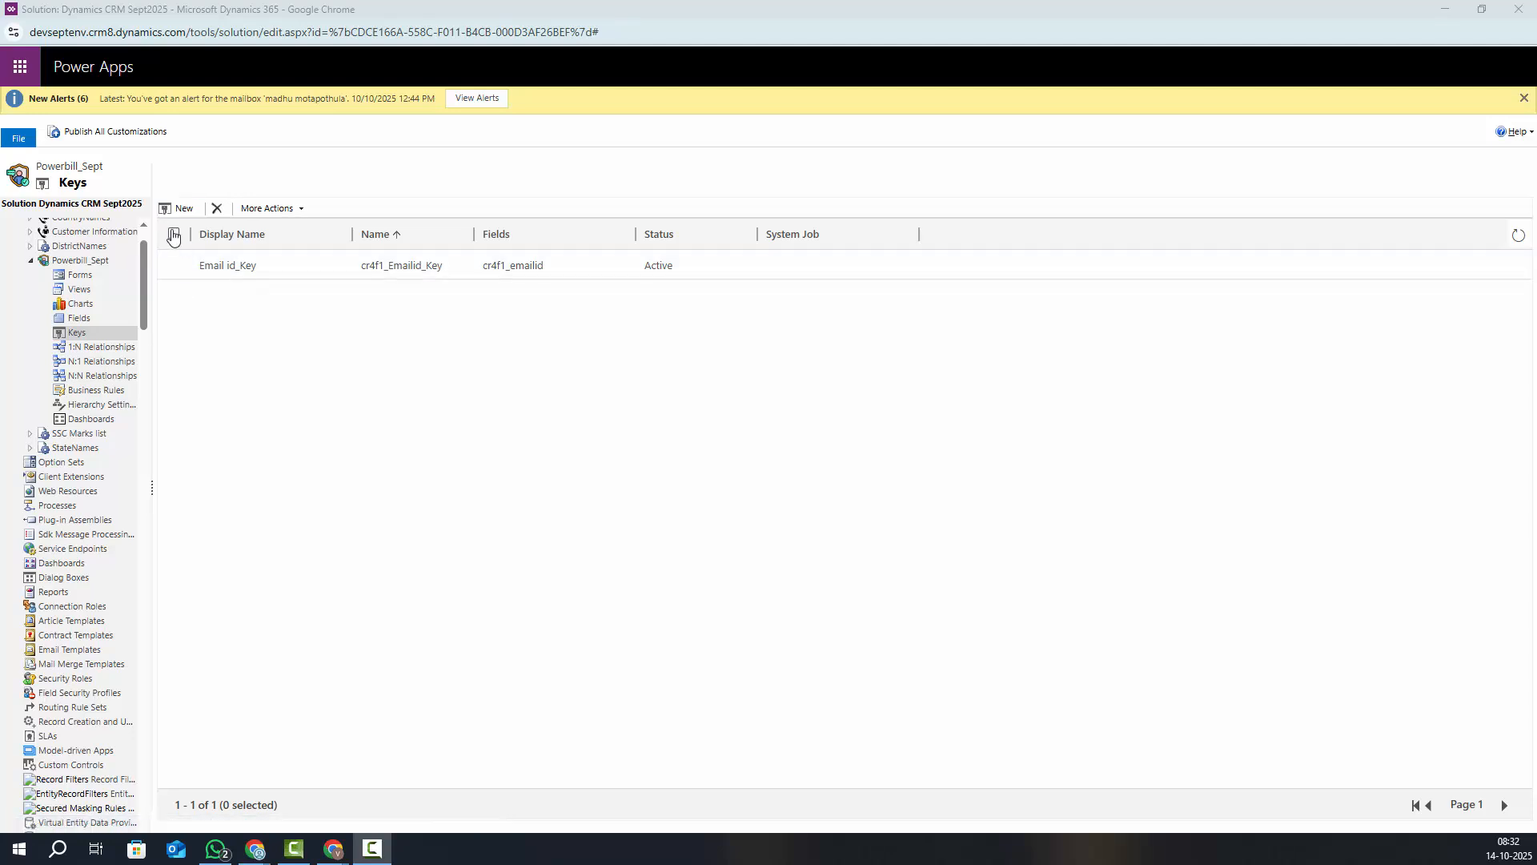
pyautogui.click(170, 209)
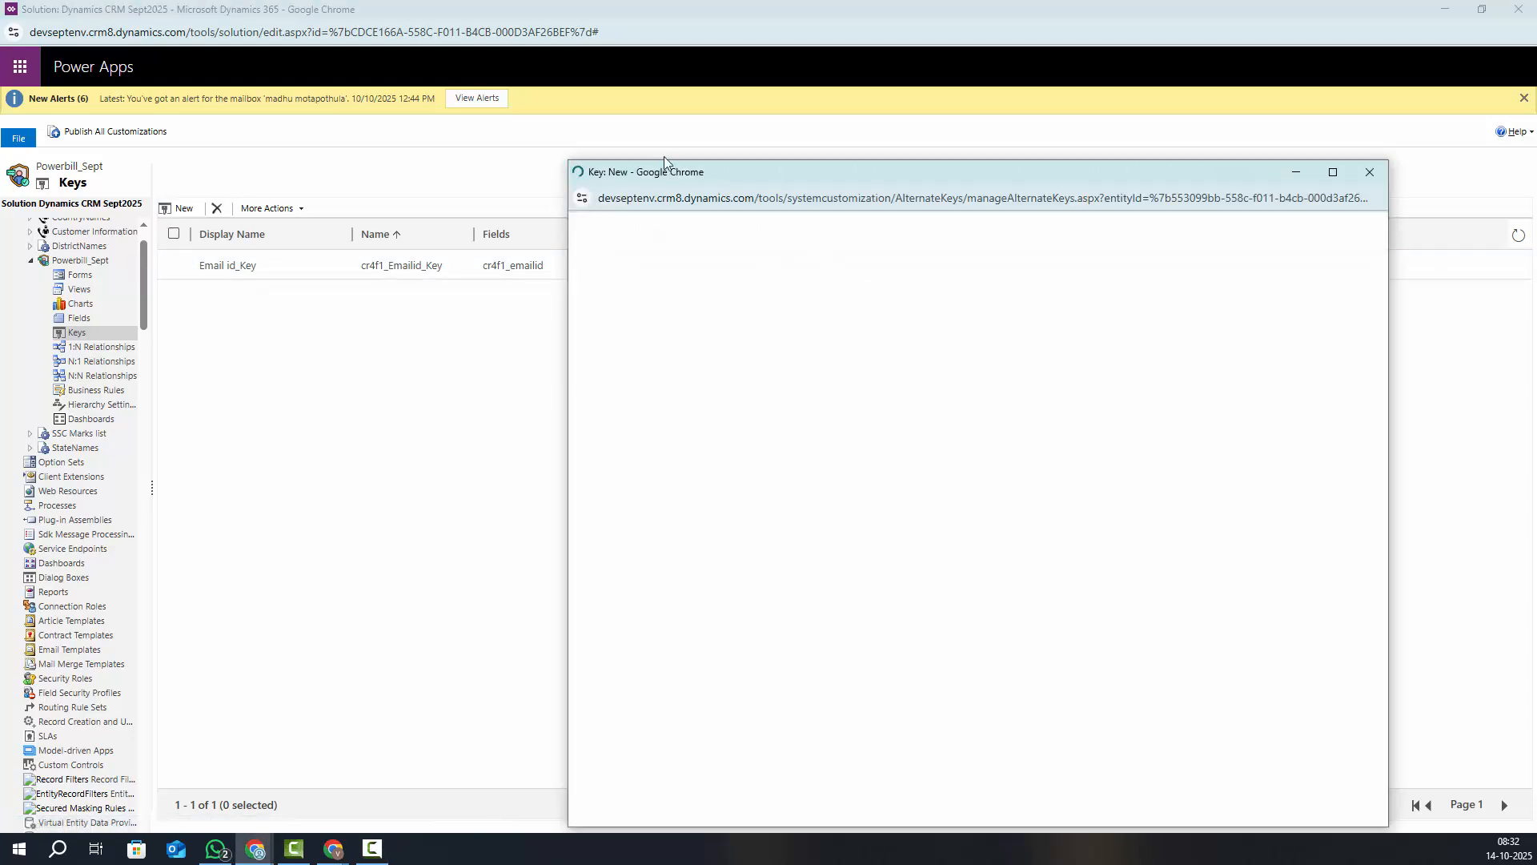
# Type 'Mobile Numb' into the new key's Display Name field
pyautogui.moveTo(660, 174); pyautogui.dragTo(427, 175)
pyautogui.click(664, 386)
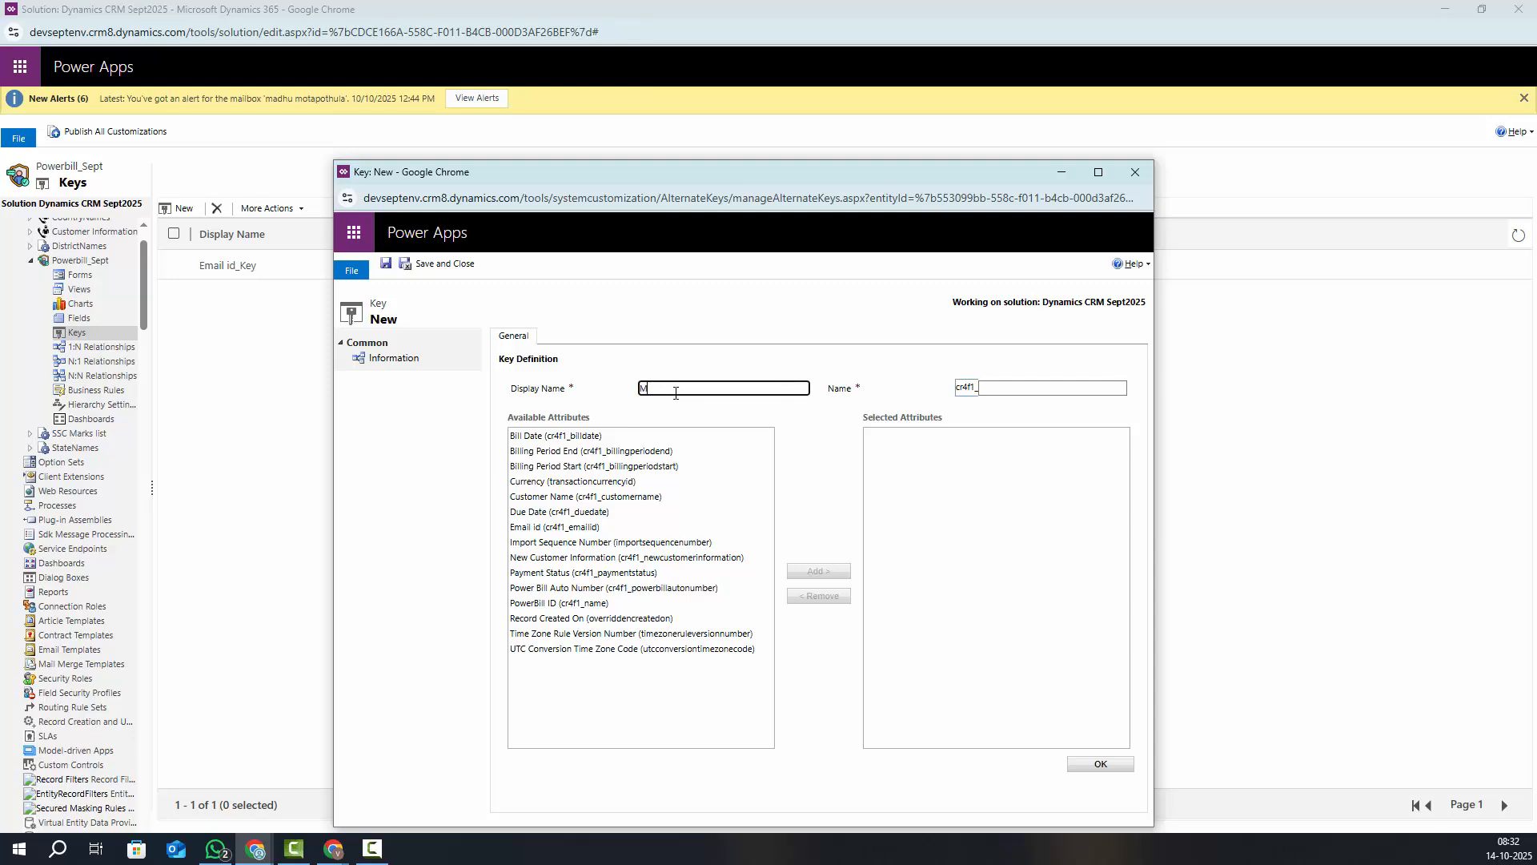
pyautogui.write('Mobile Numb')
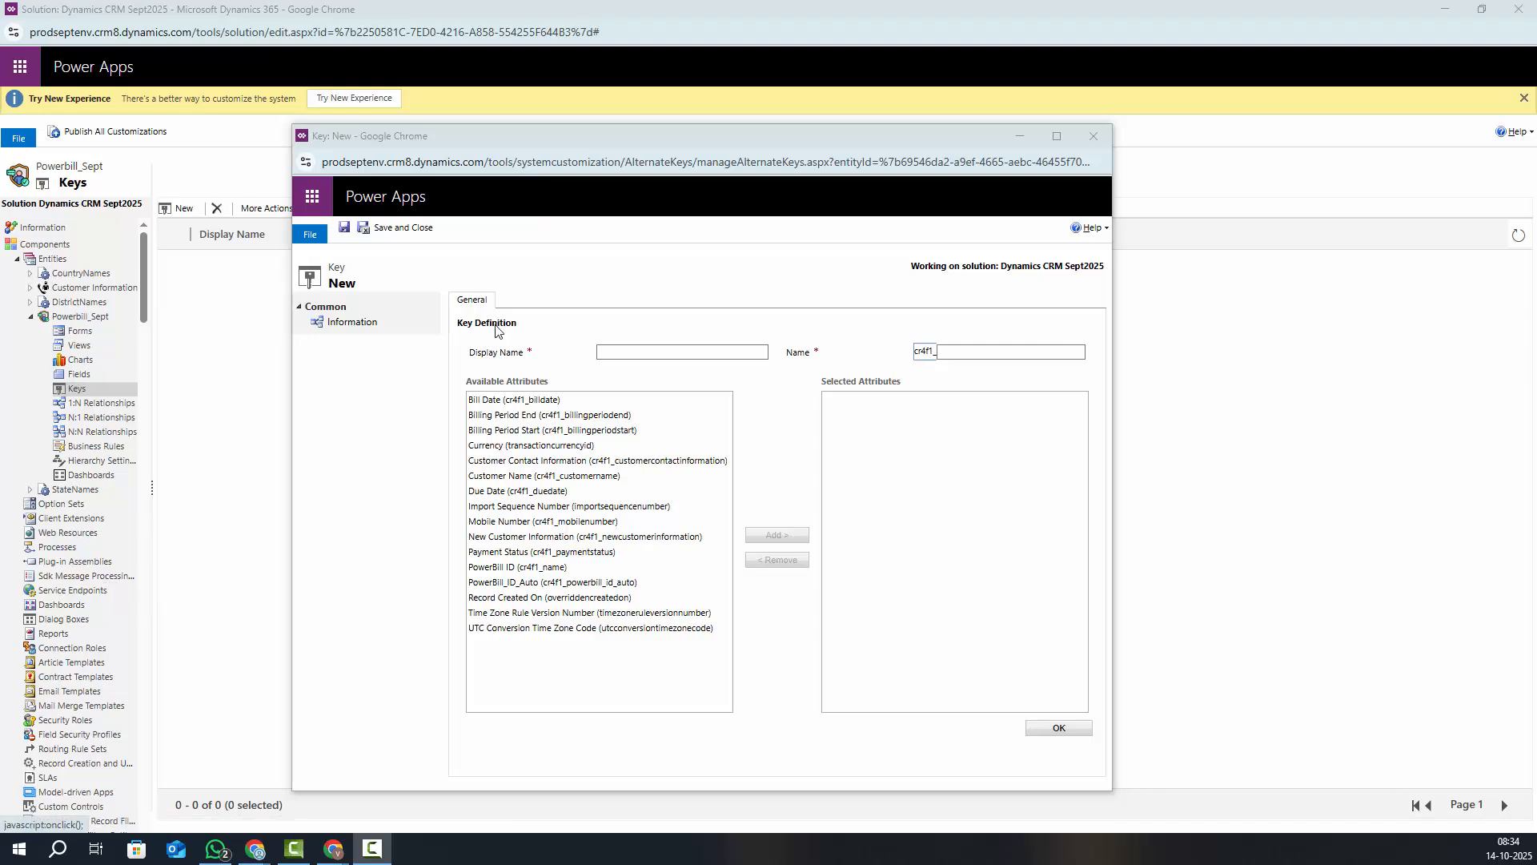
# Create the Mobile Number_Keys alternate key with Mobile Number as its selected attribute
pyautogui.click(535, 524)
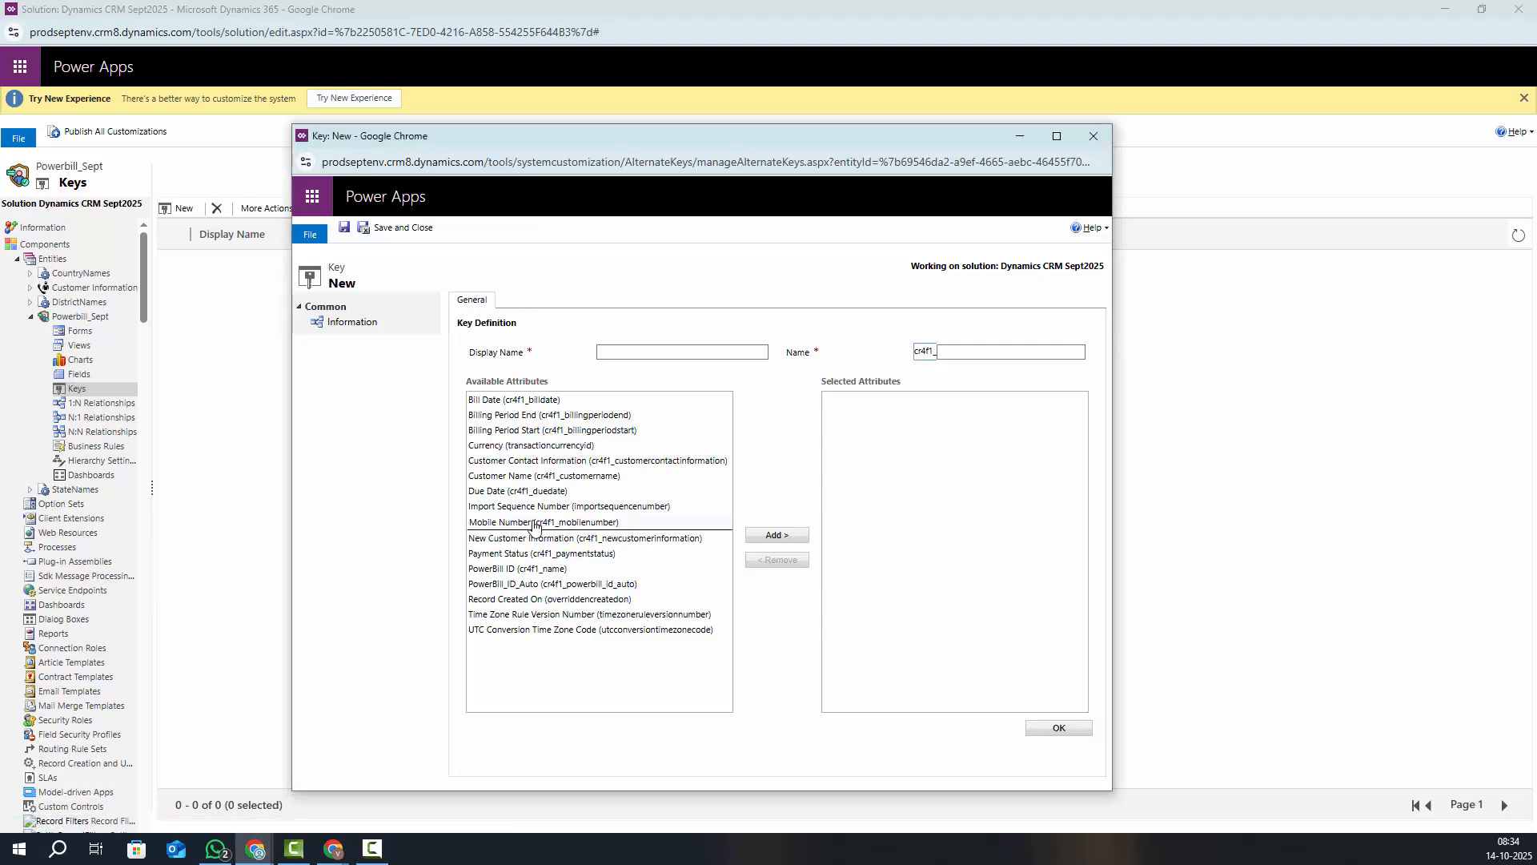
pyautogui.click(627, 355)
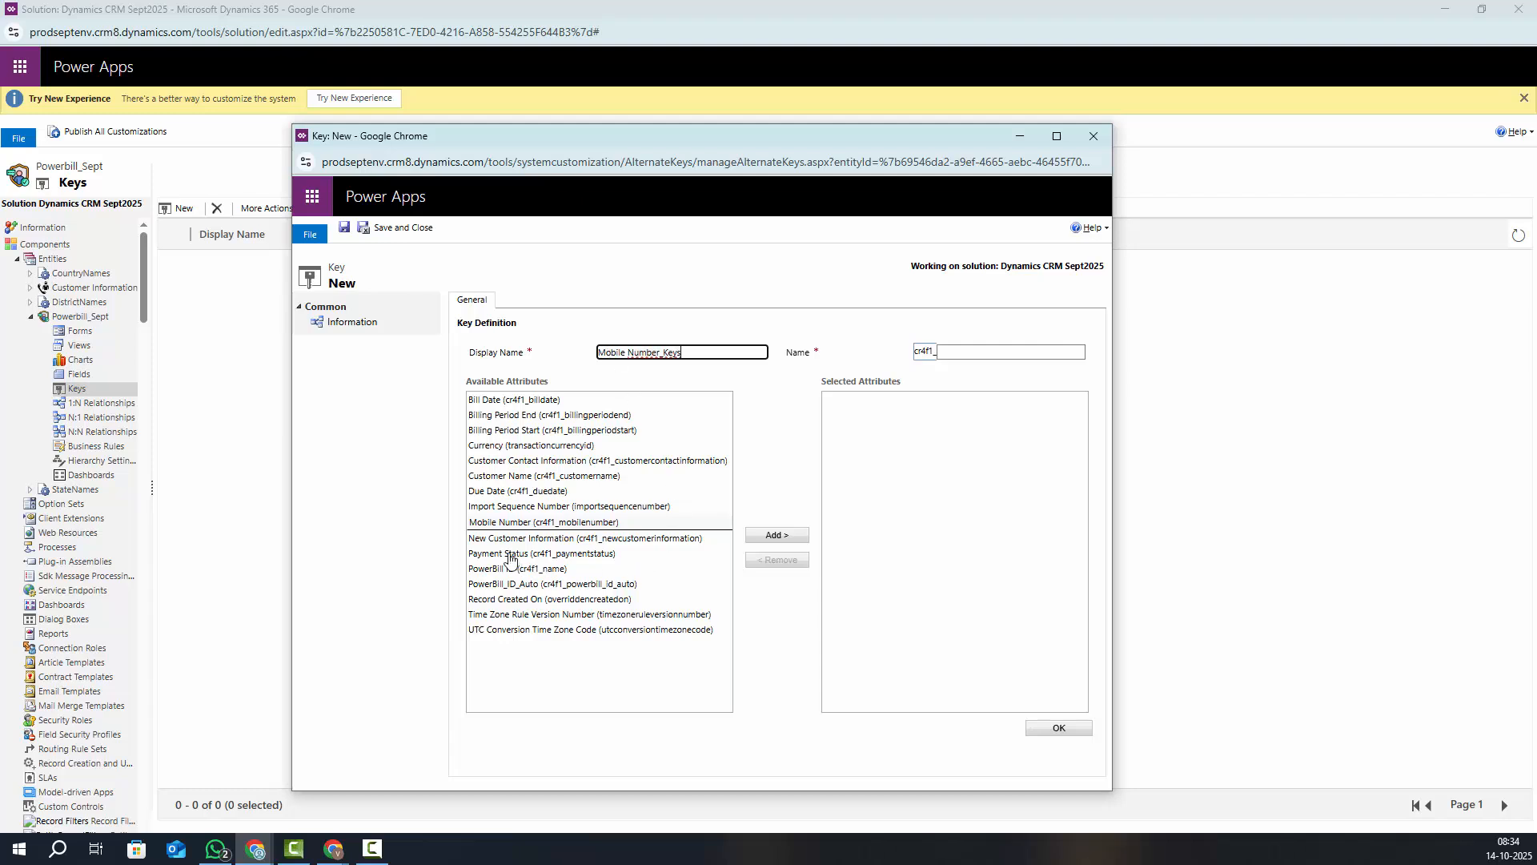
pyautogui.click(491, 525)
pyautogui.click(764, 533)
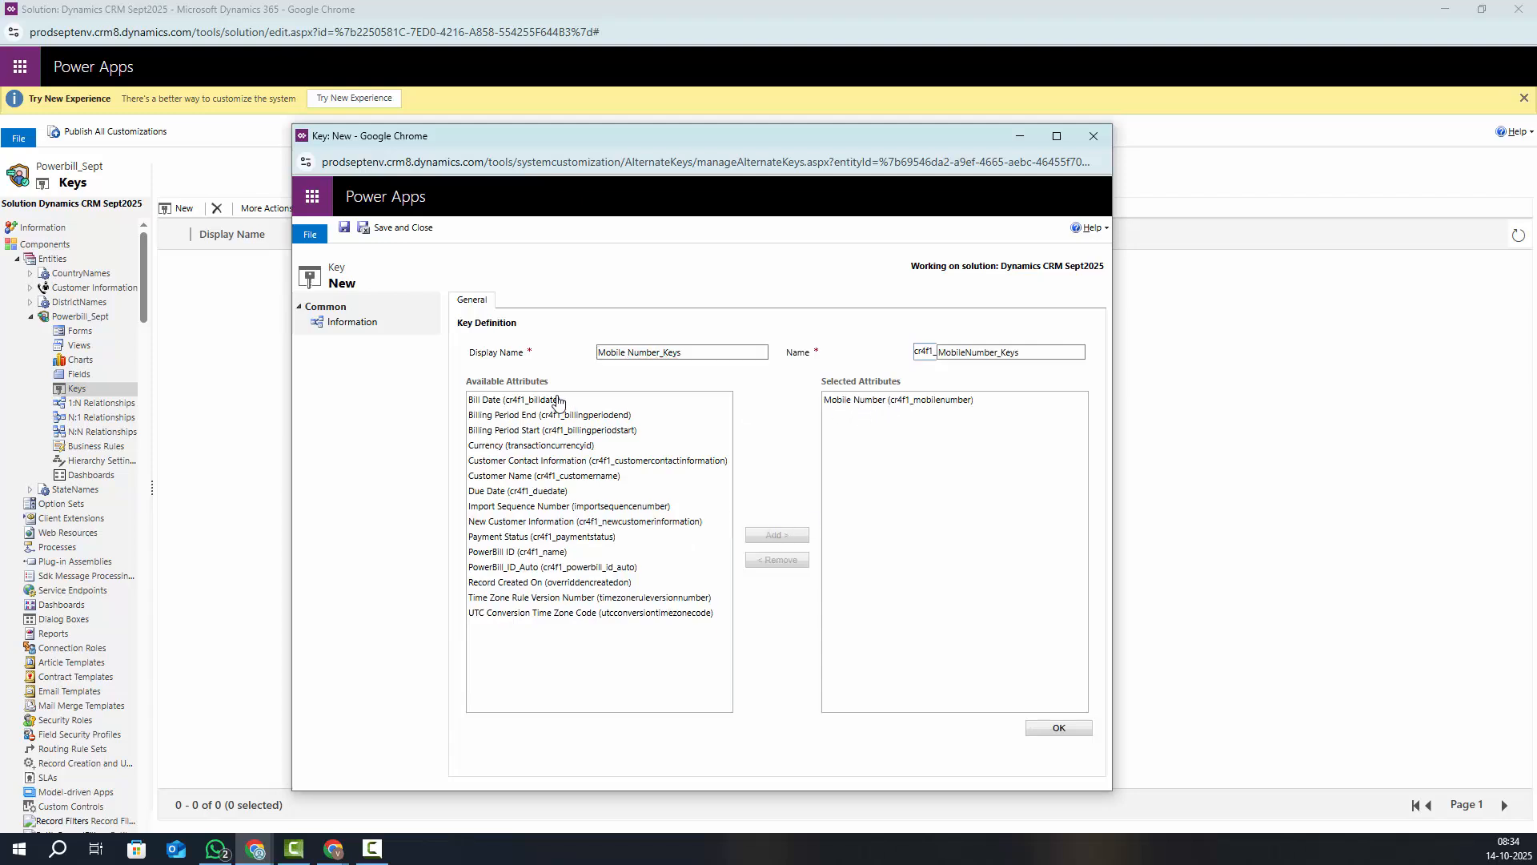
pyautogui.moveTo(692, 353); pyautogui.dragTo(529, 356)
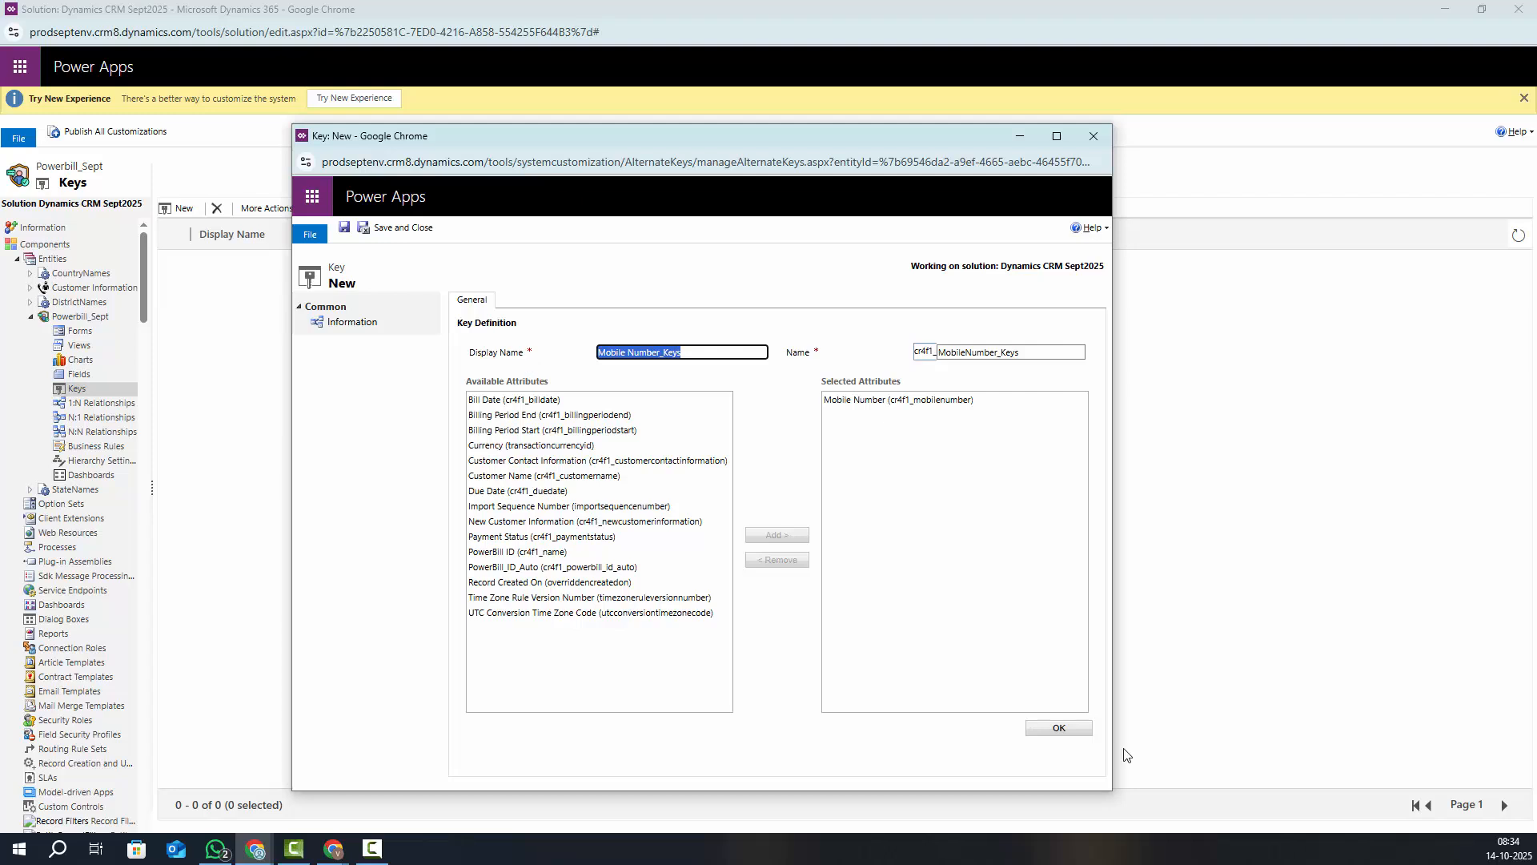
pyautogui.click(1060, 730)
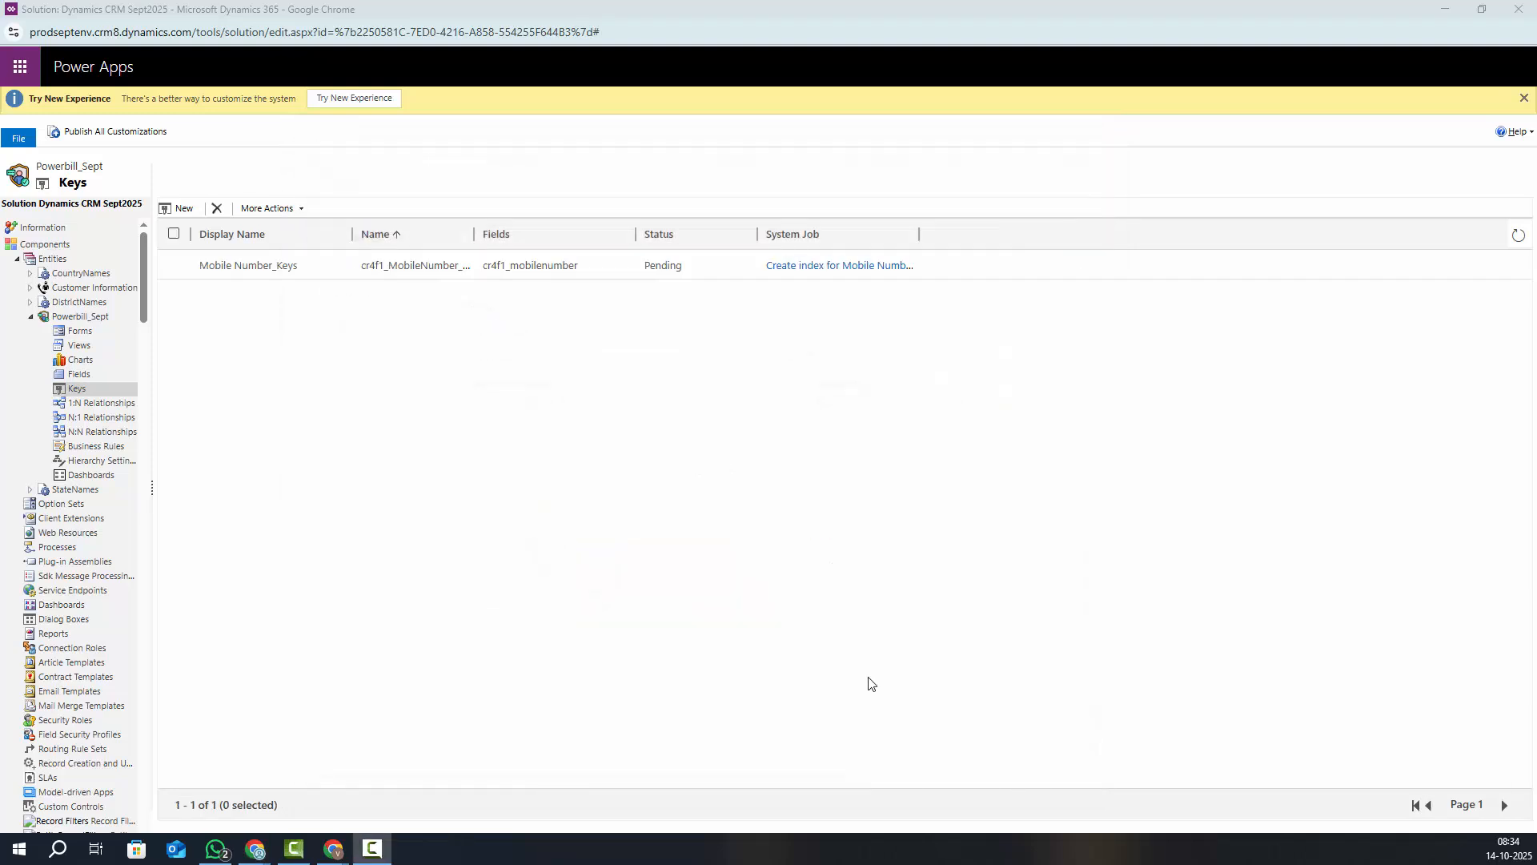
# Review the Mobile Number_Keys key definition, then publish the Powerbill_Sept entity customizations
pyautogui.doubleClick(247, 266)
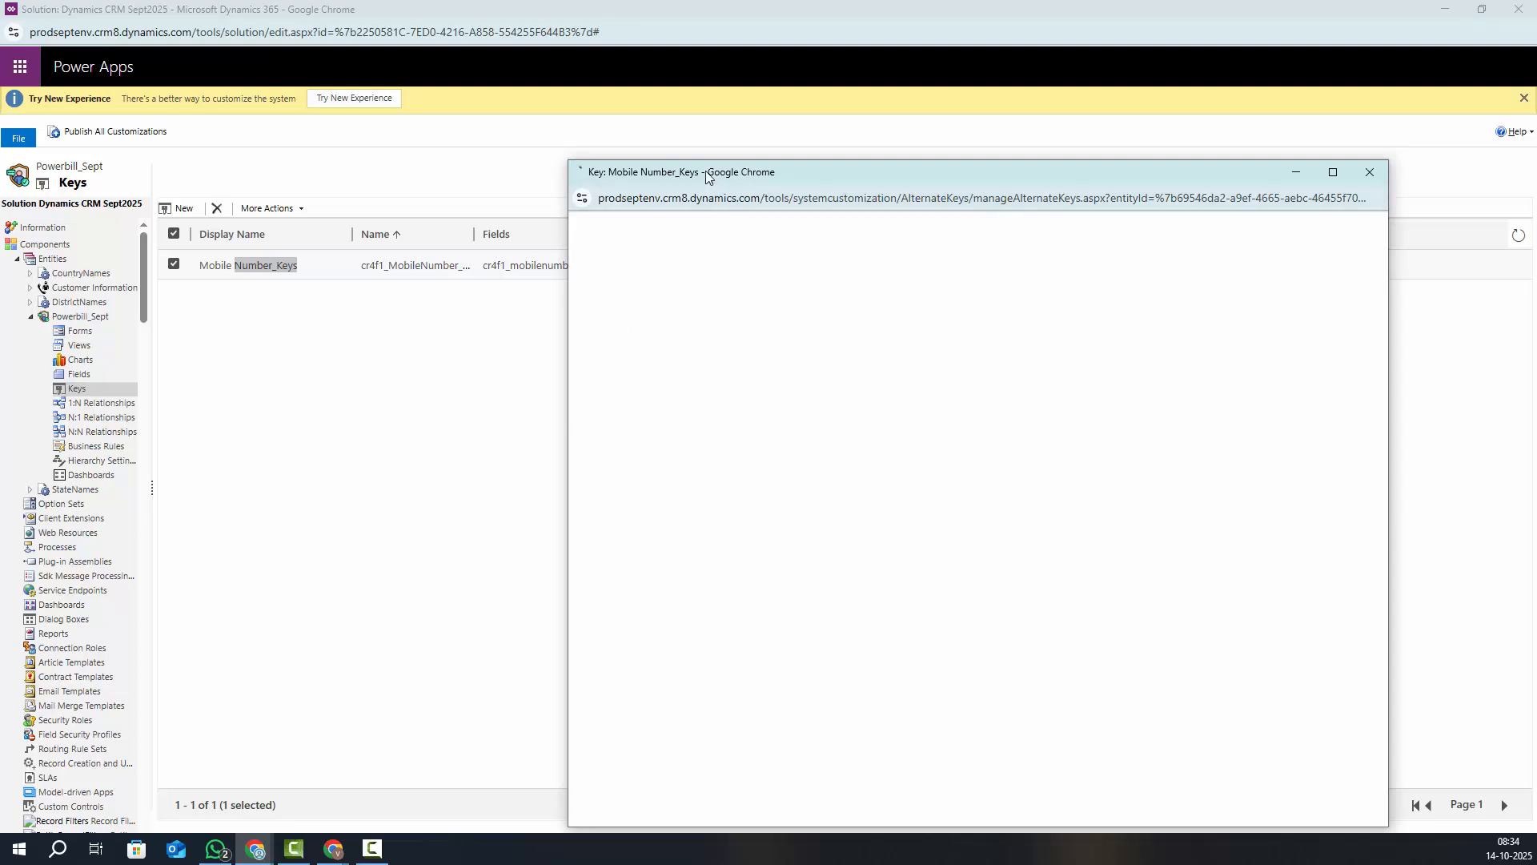
pyautogui.moveTo(706, 176); pyautogui.dragTo(552, 169)
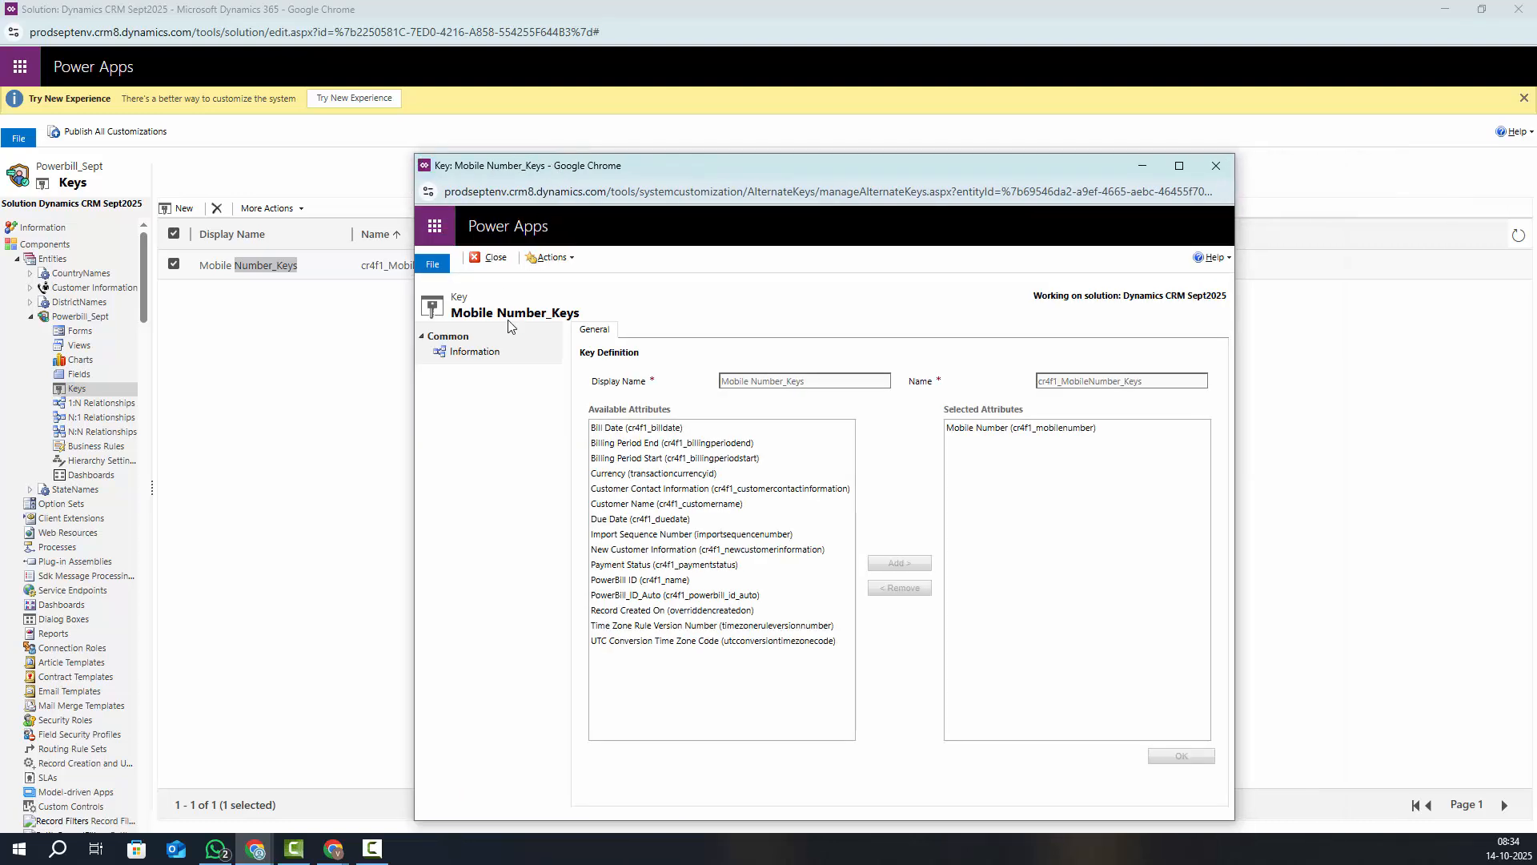
pyautogui.click(1213, 163)
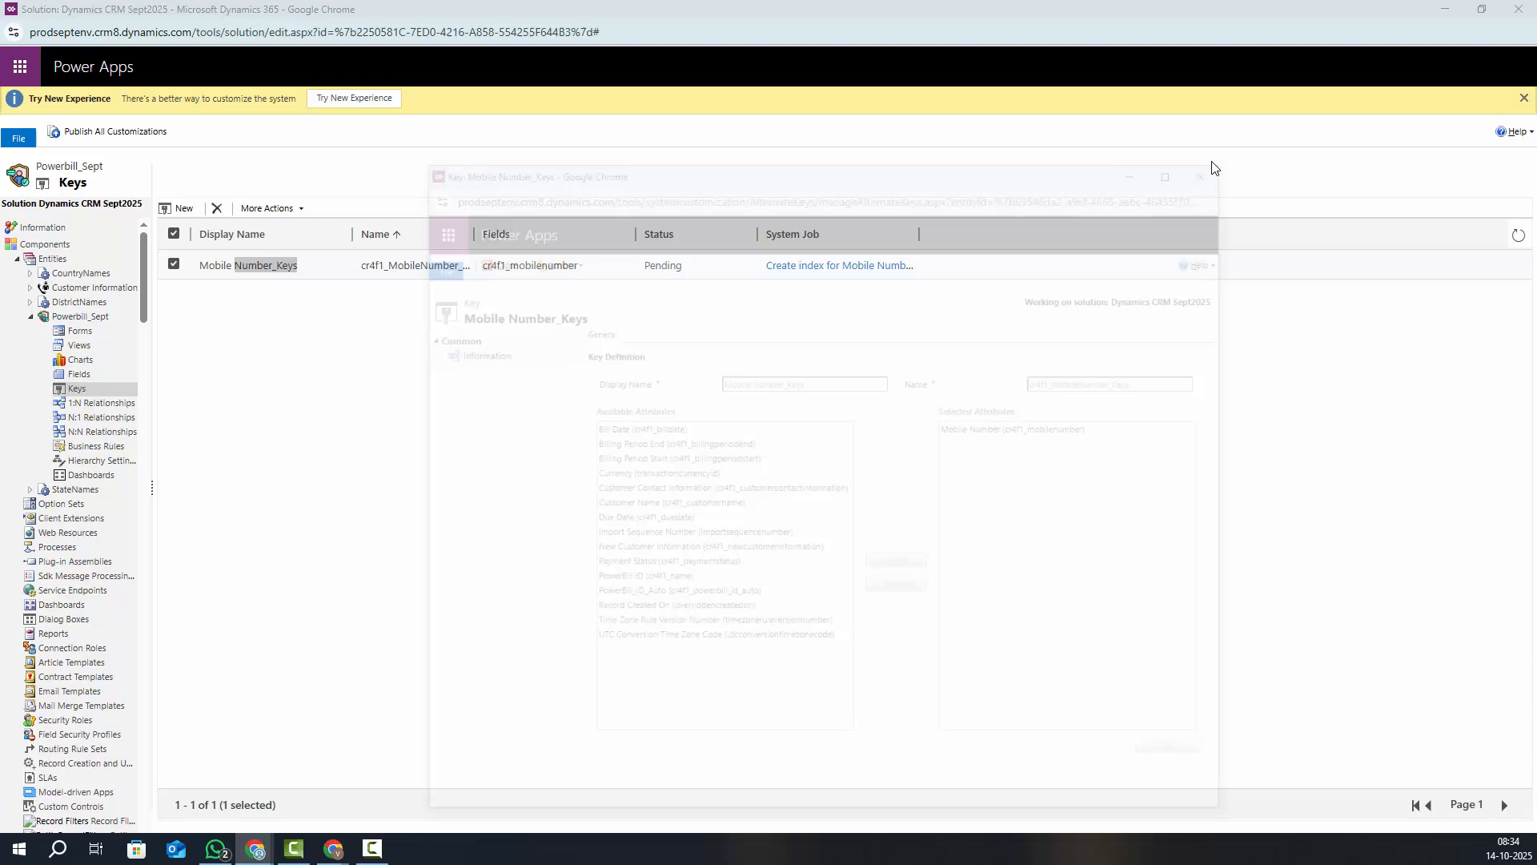
pyautogui.click(96, 318)
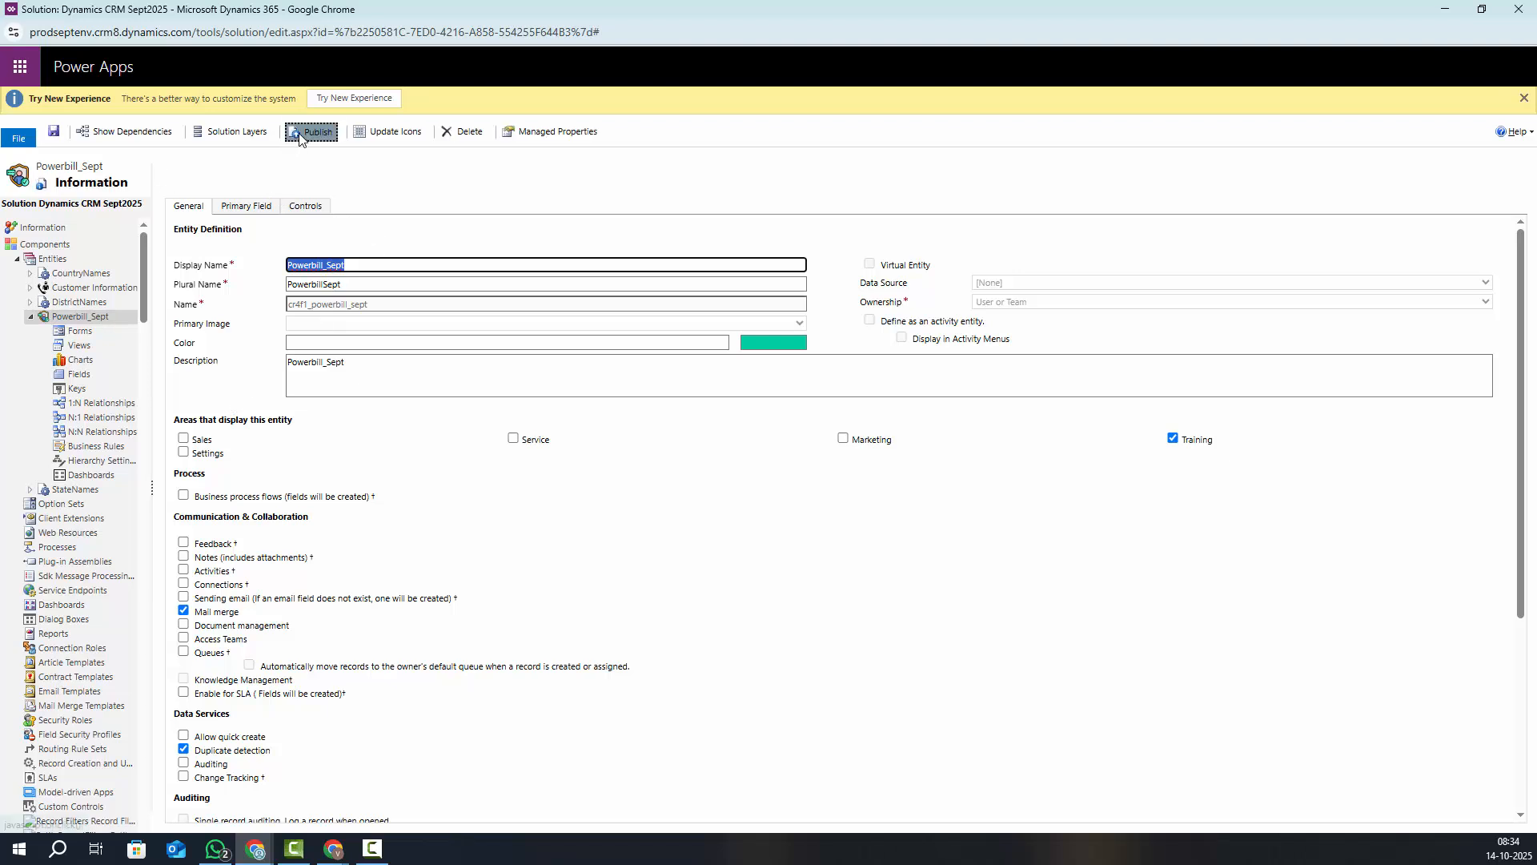
pyautogui.click(299, 135)
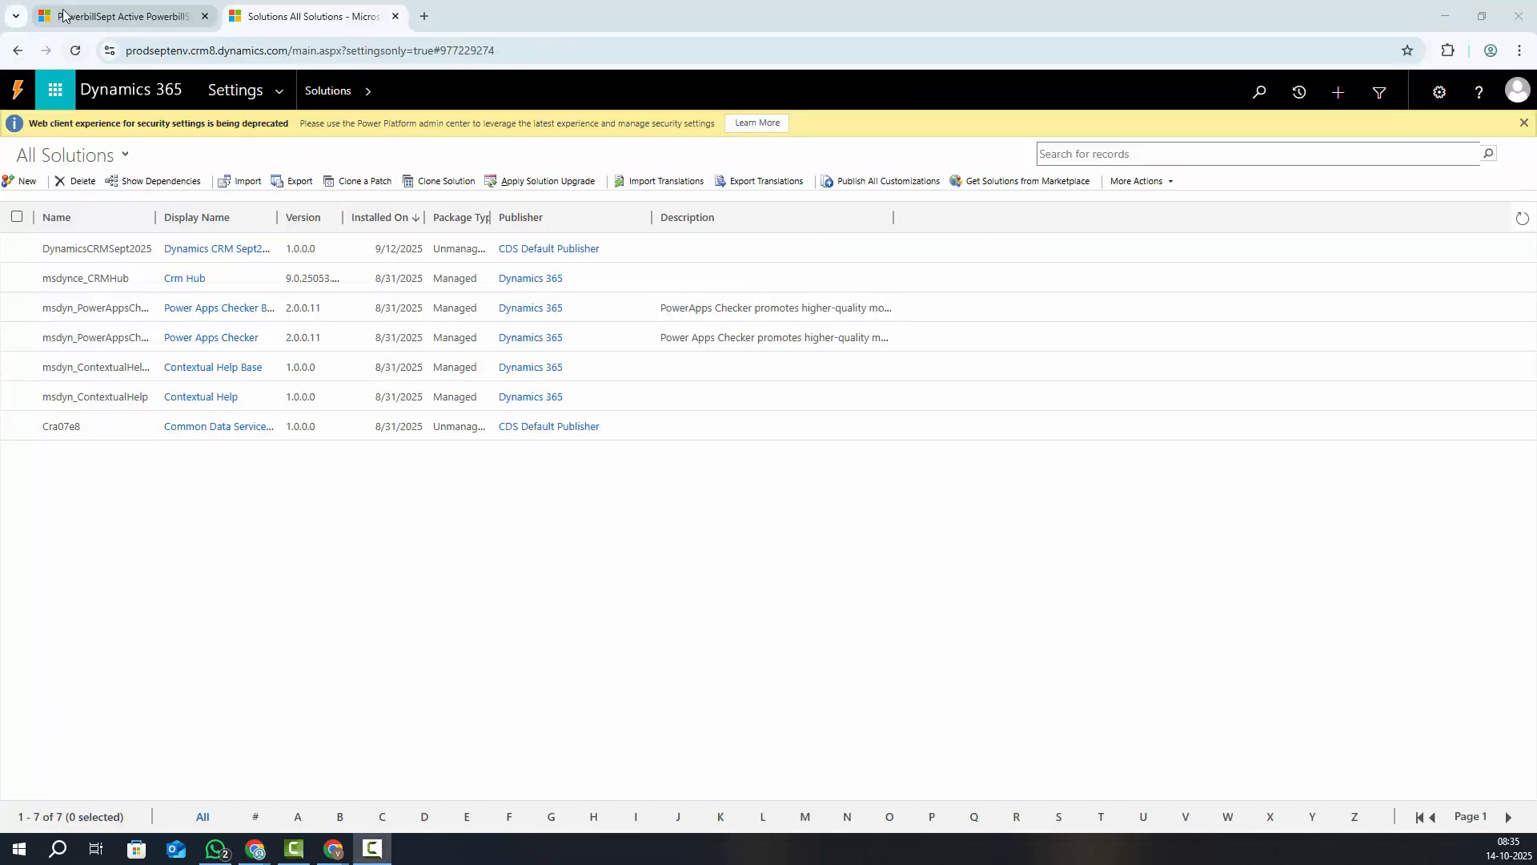
# Empty the cache and hard-reload the PowerbillSept list, then start a new Powerbill_Sept record
pyautogui.click(63, 15)
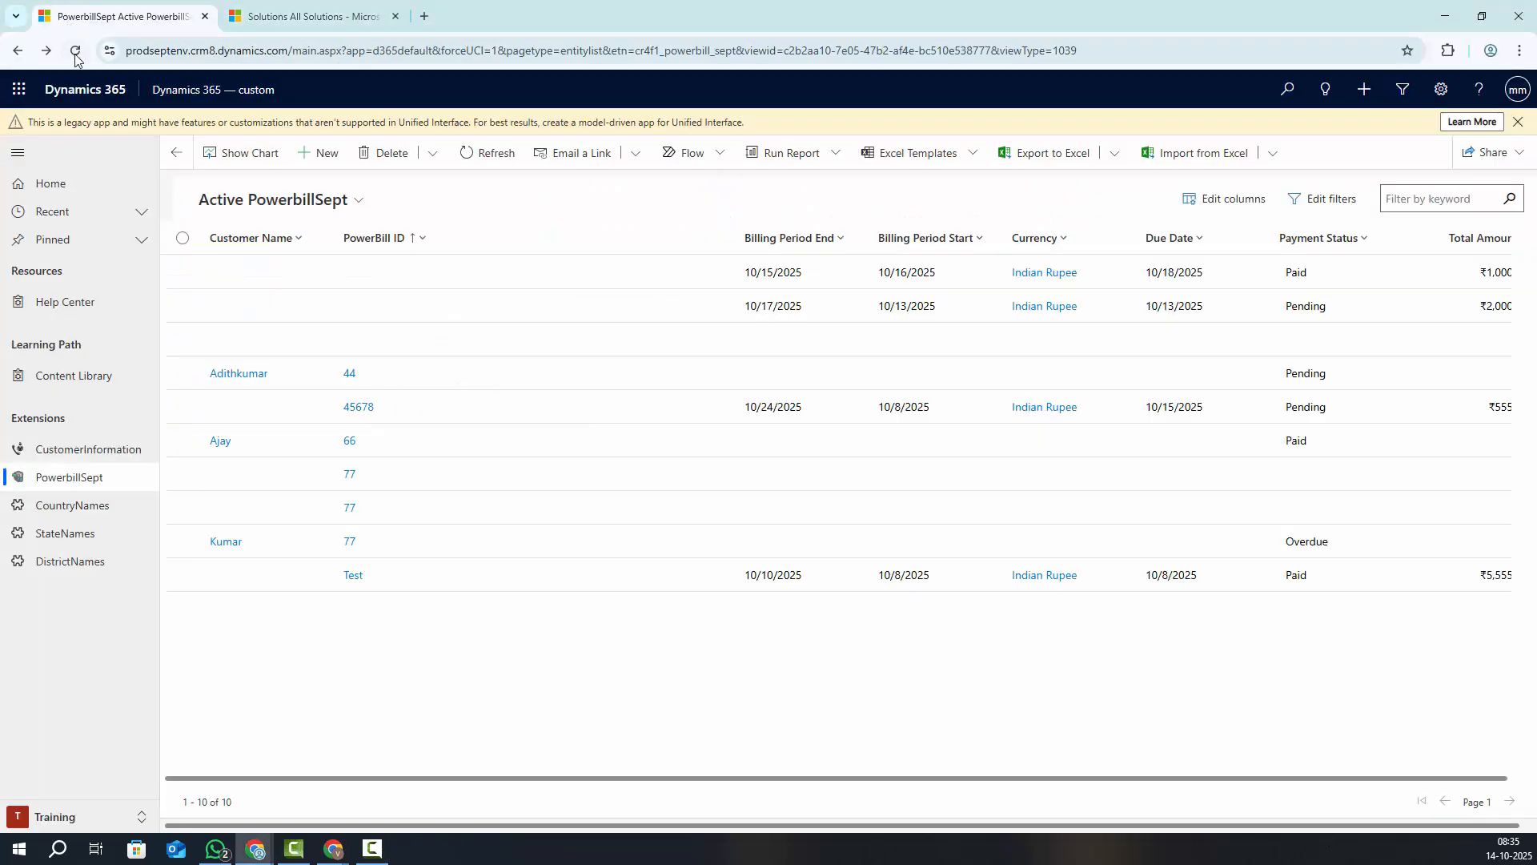
pyautogui.moveTo(126, 51); pyautogui.dragTo(250, 52)
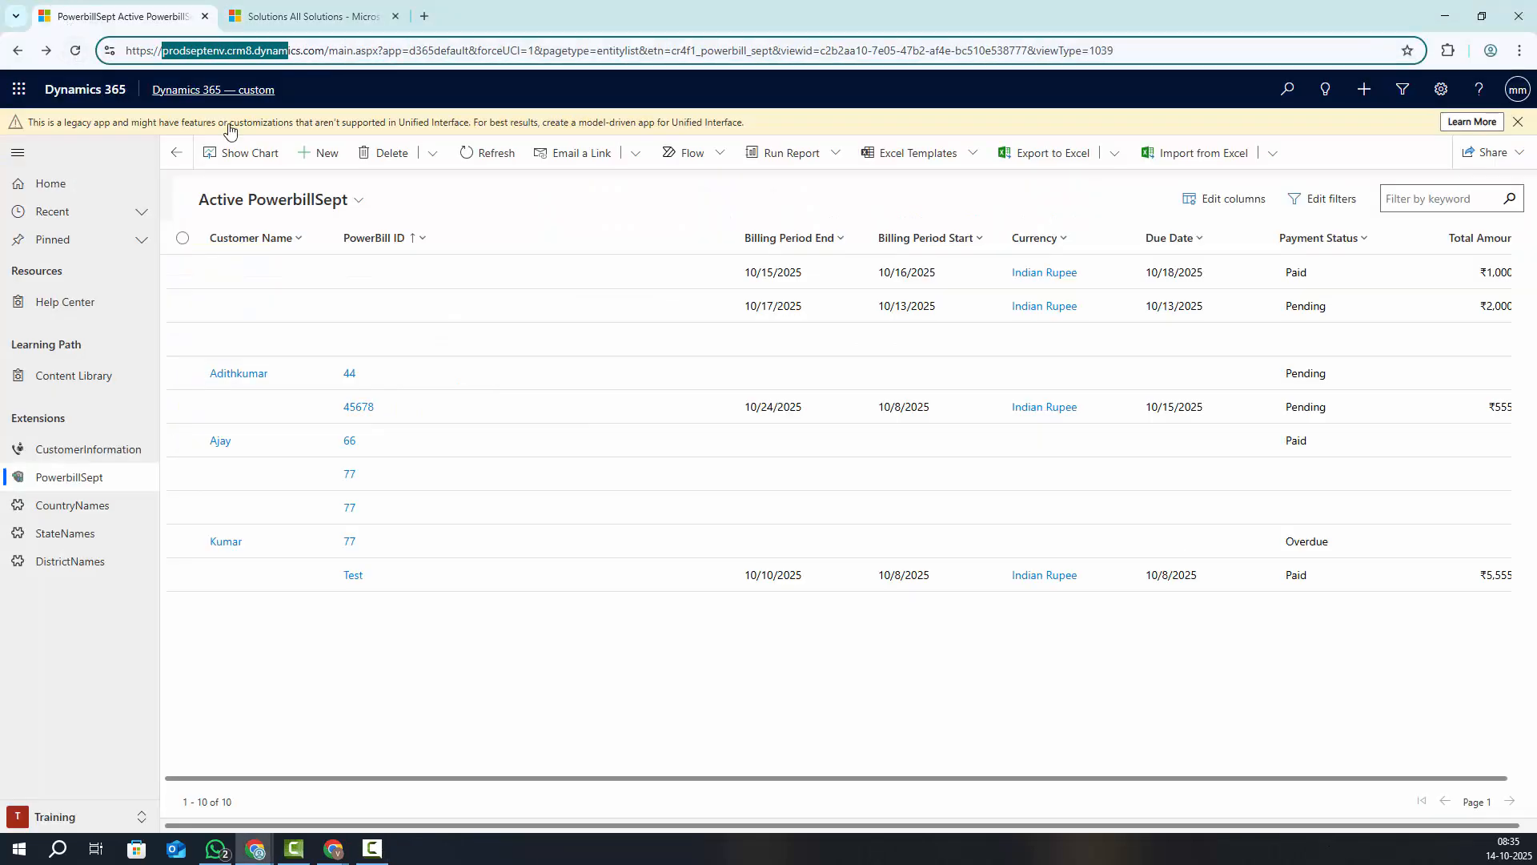
pyautogui.rightClick(422, 673)
pyautogui.click(471, 652)
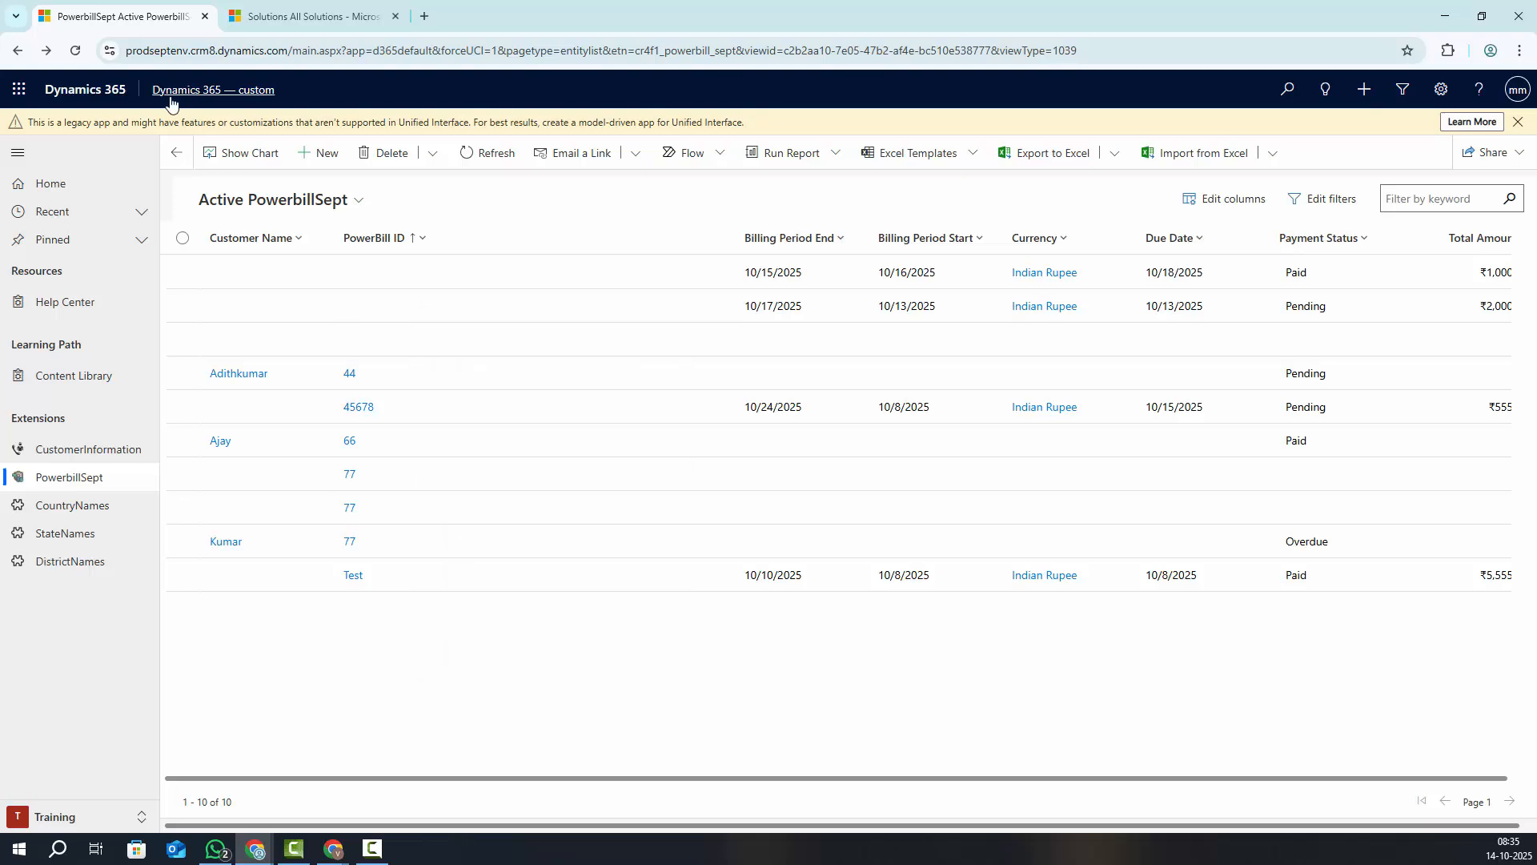
pyautogui.rightClick(75, 51)
pyautogui.click(109, 131)
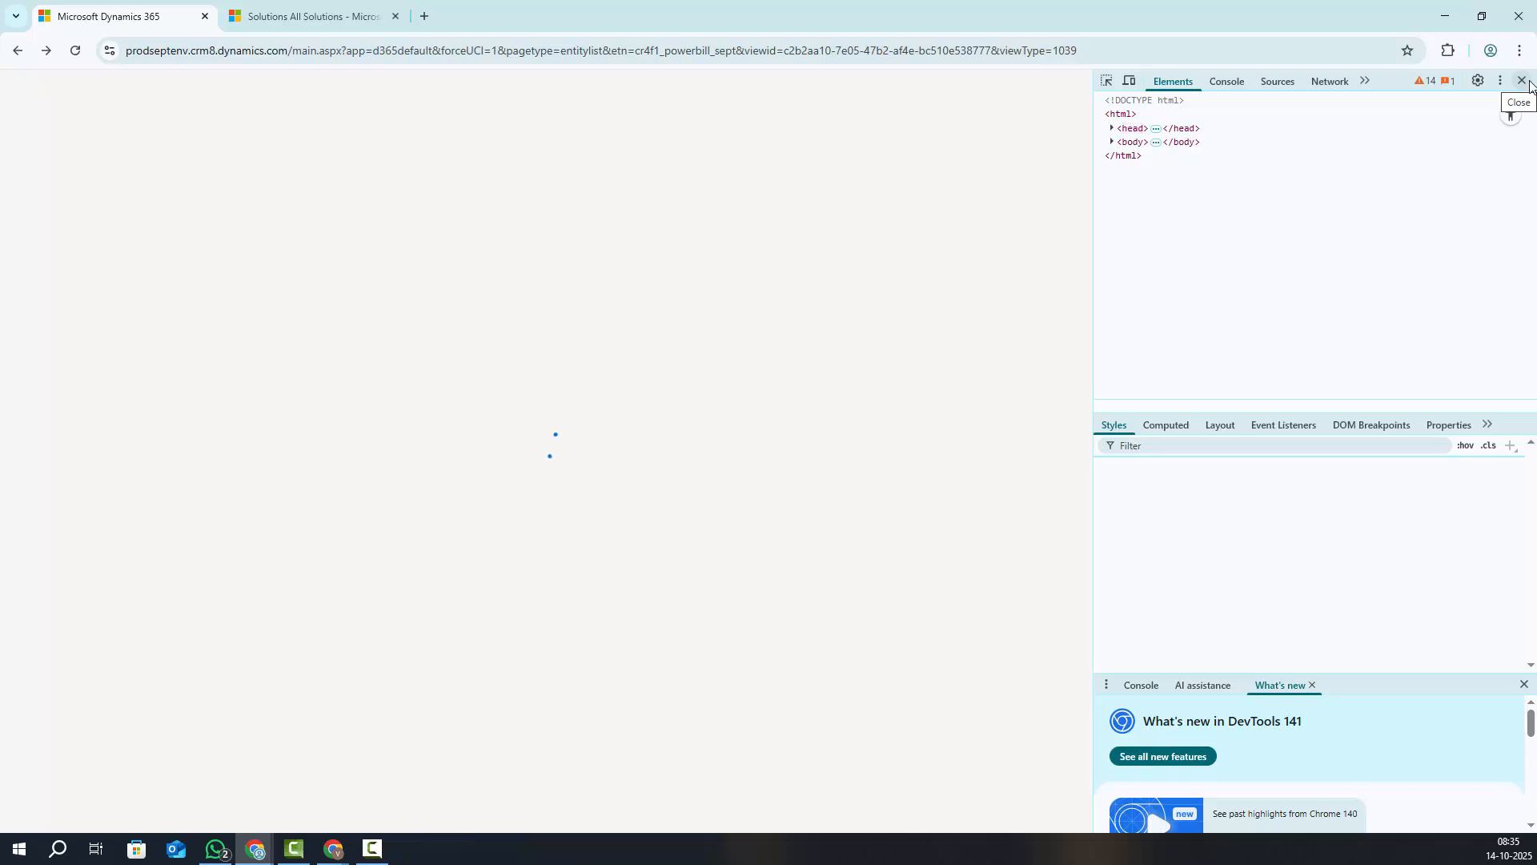
pyautogui.click(1522, 81)
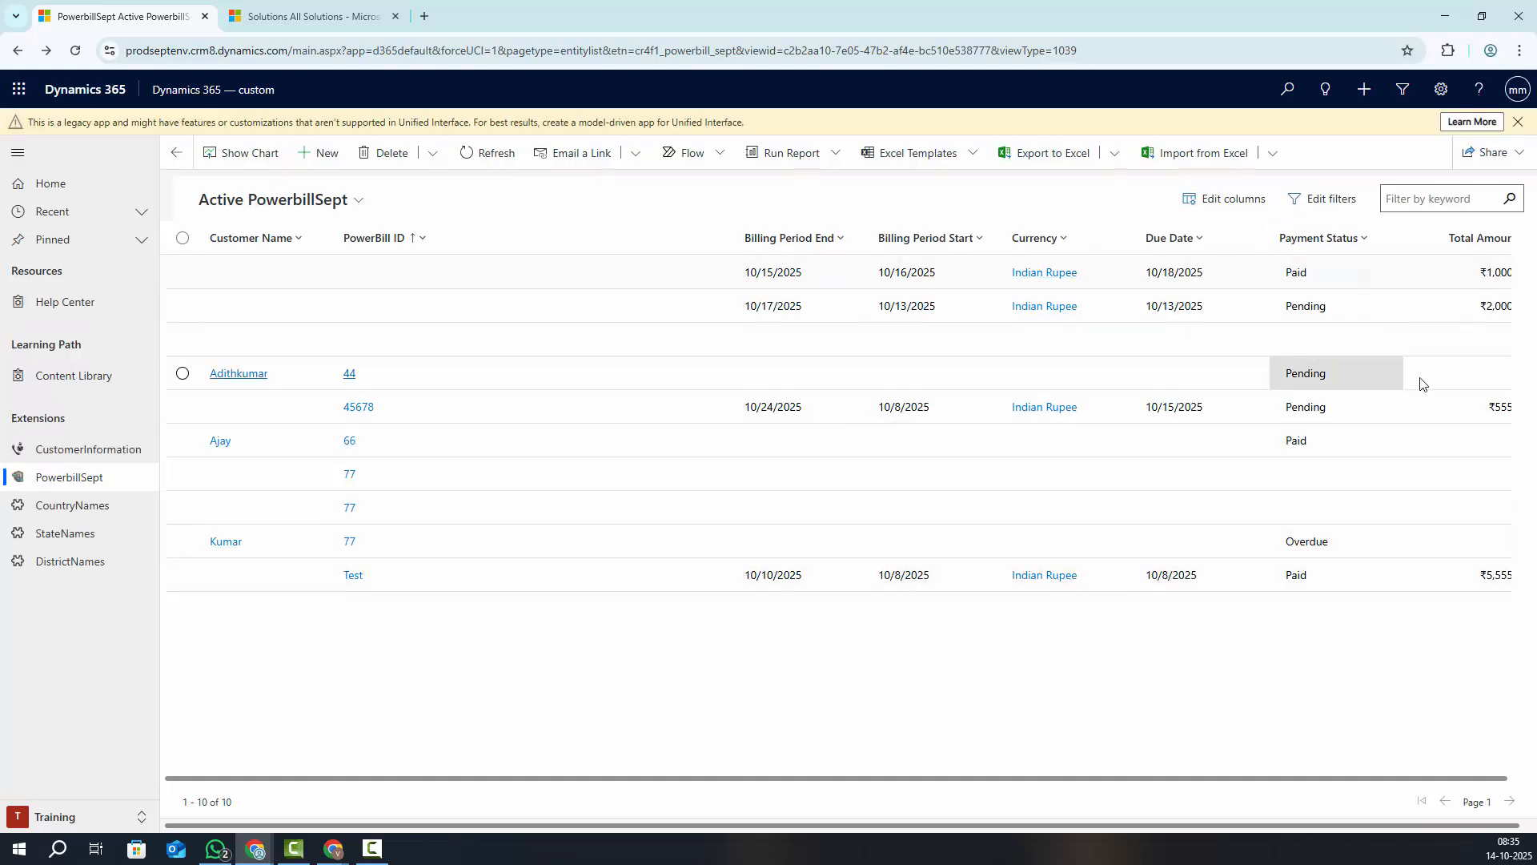
pyautogui.click(317, 154)
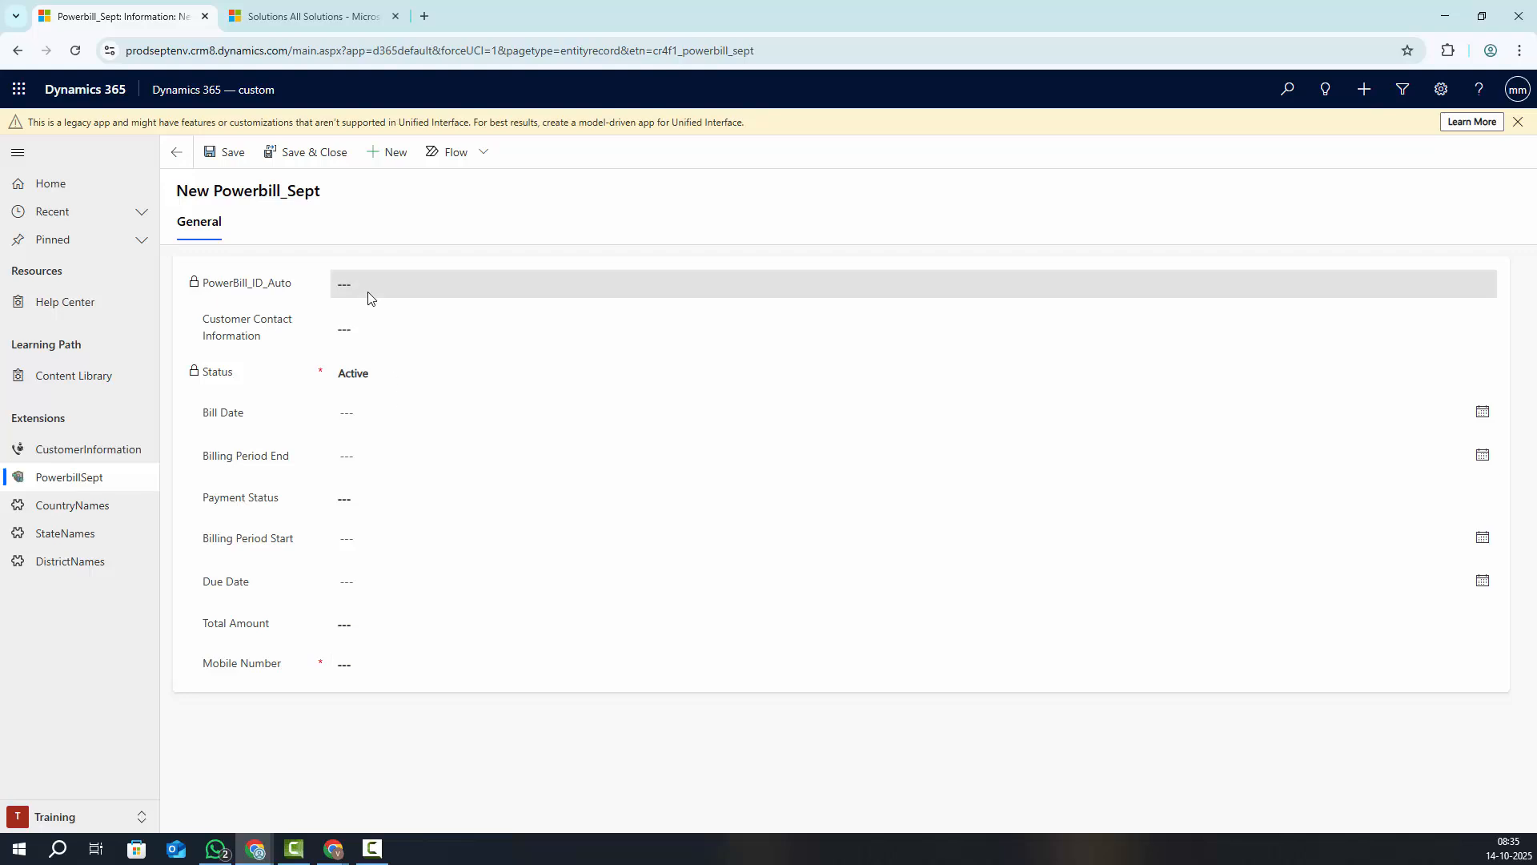
# Choose a customer contact, set Bill Date to 10/14/2025, and enter an already-used mobile number
pyautogui.click(379, 319)
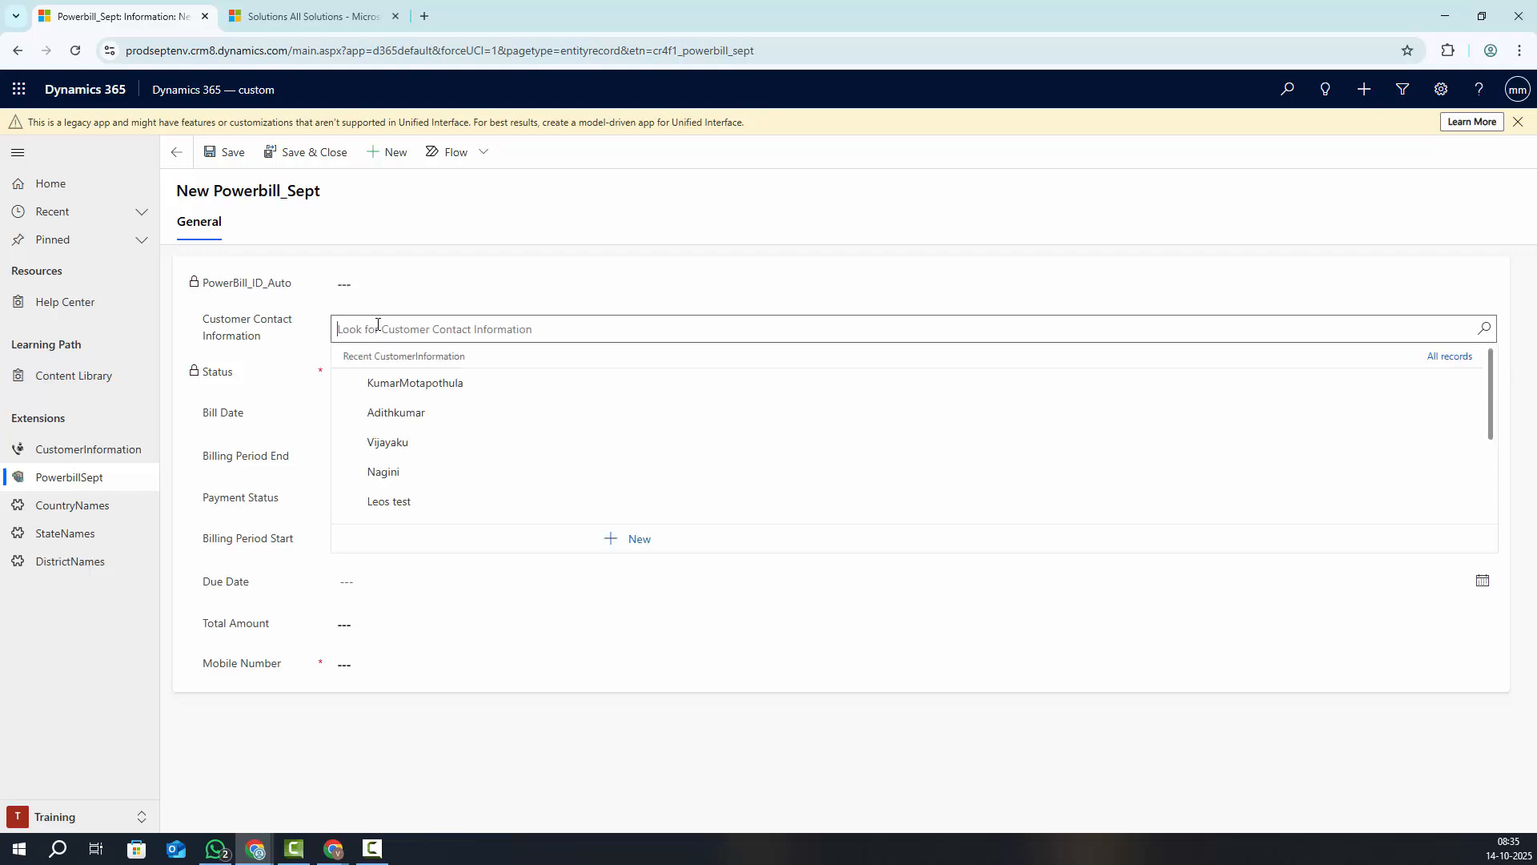
pyautogui.click(411, 481)
pyautogui.click(356, 416)
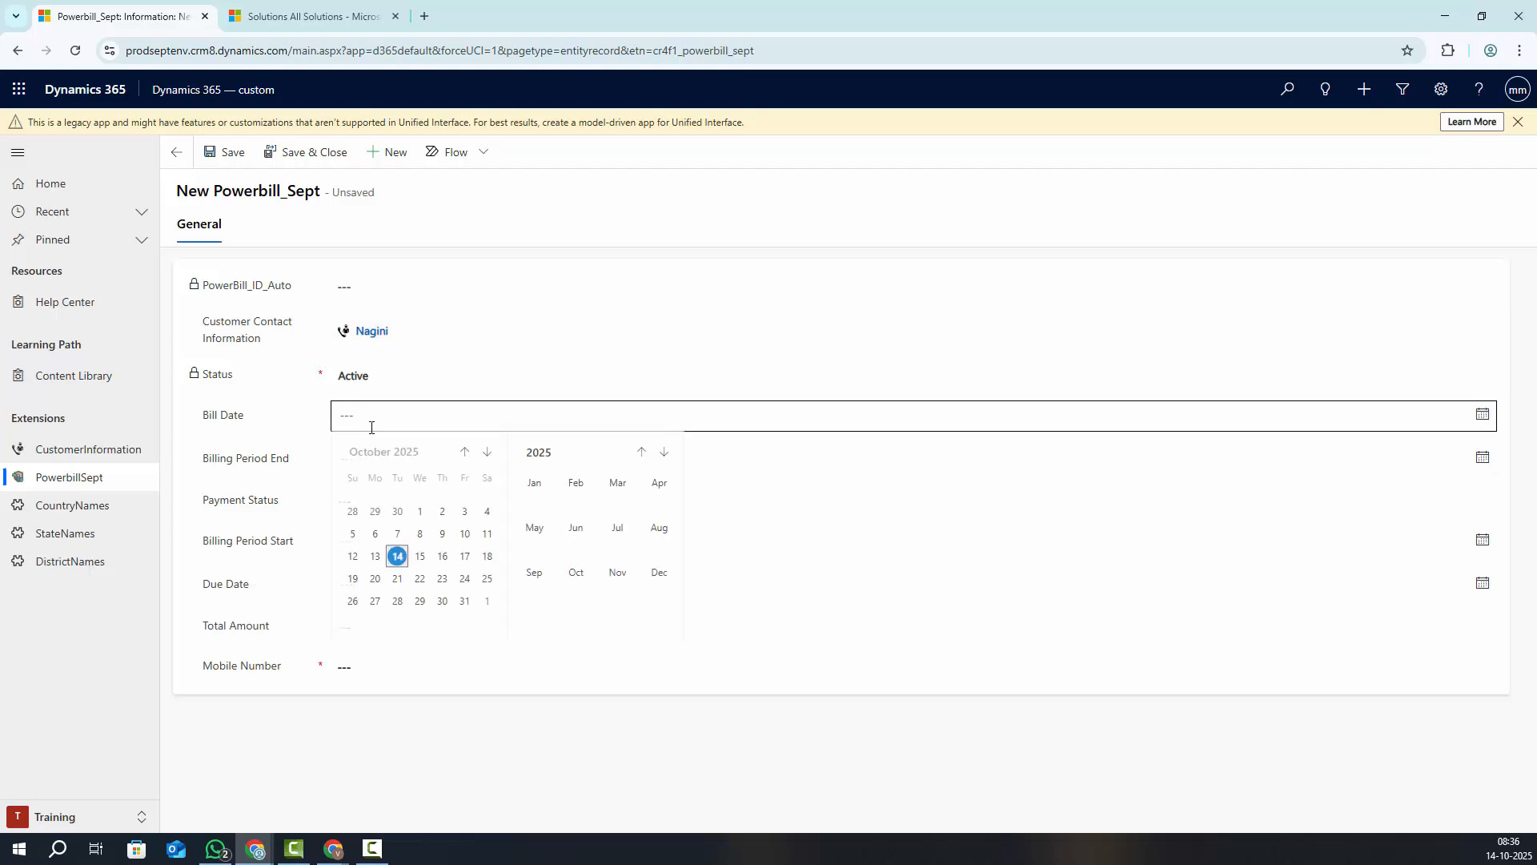
pyautogui.click(404, 563)
pyautogui.click(368, 666)
pyautogui.write('99')
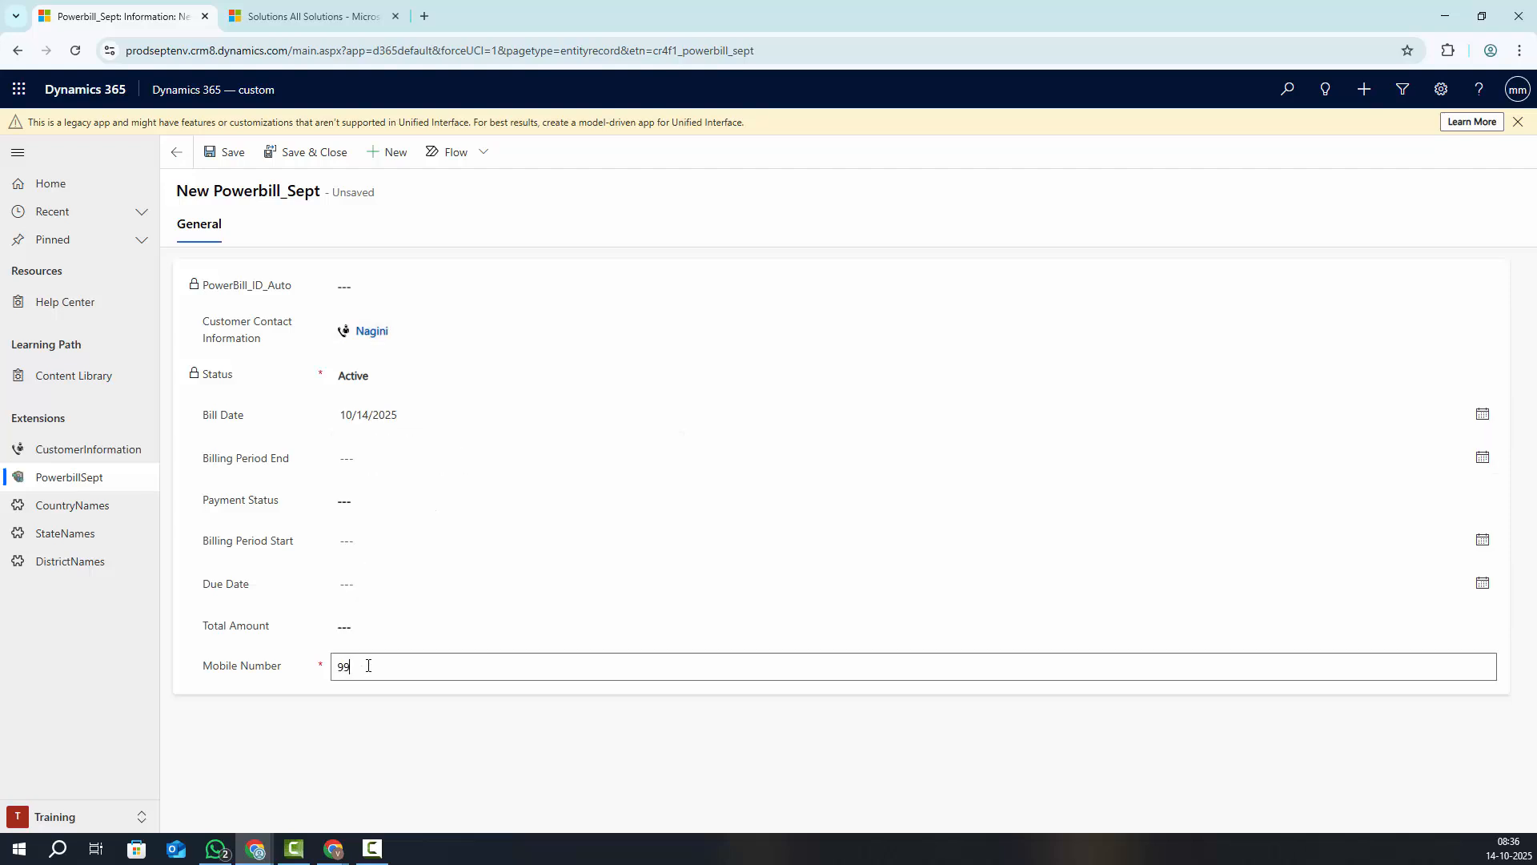
pyautogui.write('86')
# Save the record, review the Duplicate Record error details, and dismiss the error
pyautogui.click(231, 156)
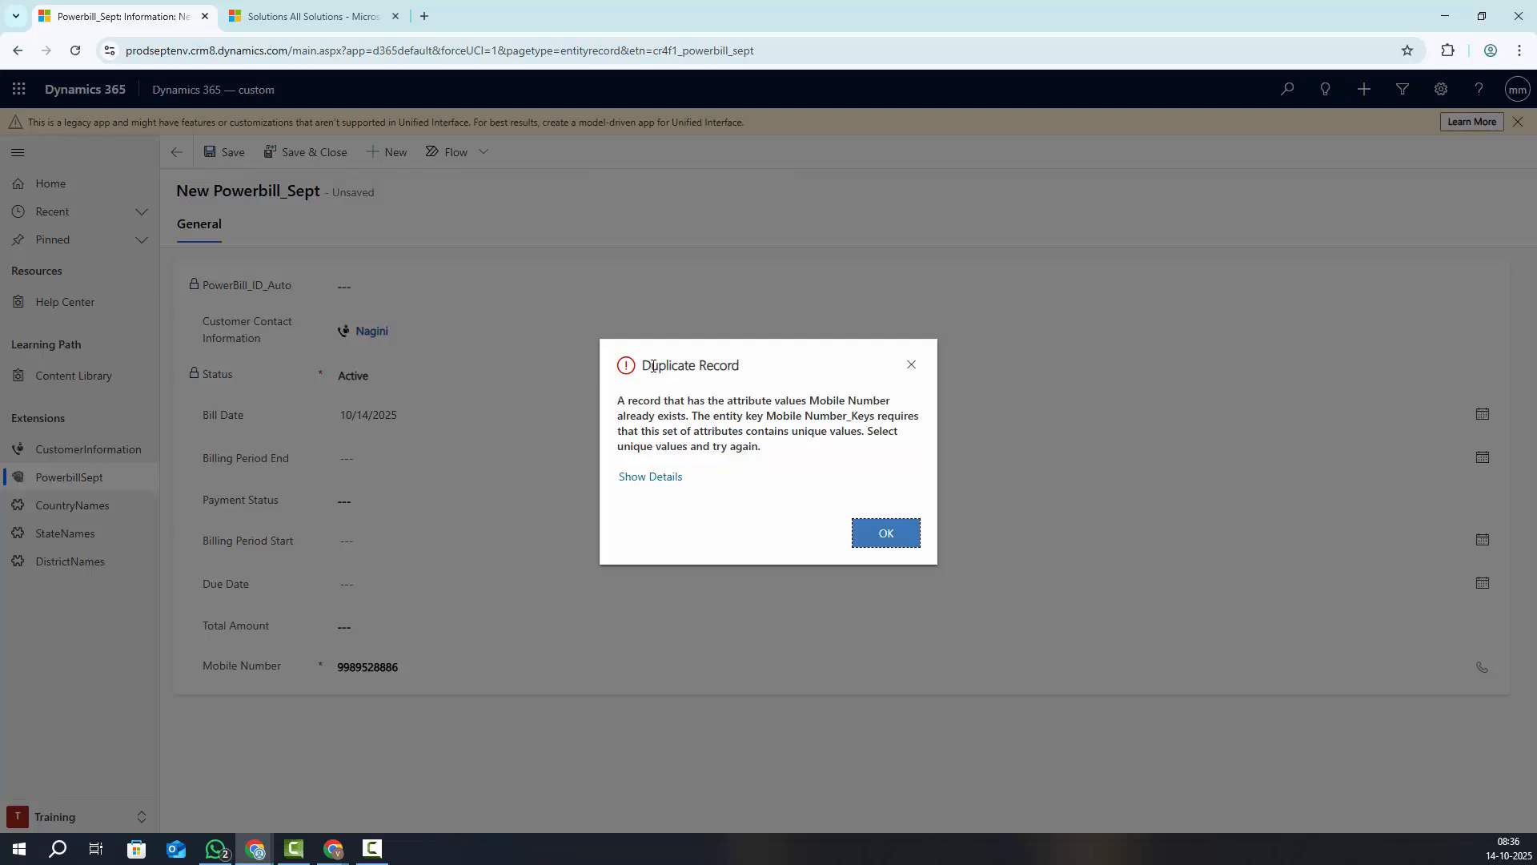
pyautogui.click(647, 365)
pyautogui.moveTo(647, 365); pyautogui.dragTo(772, 377)
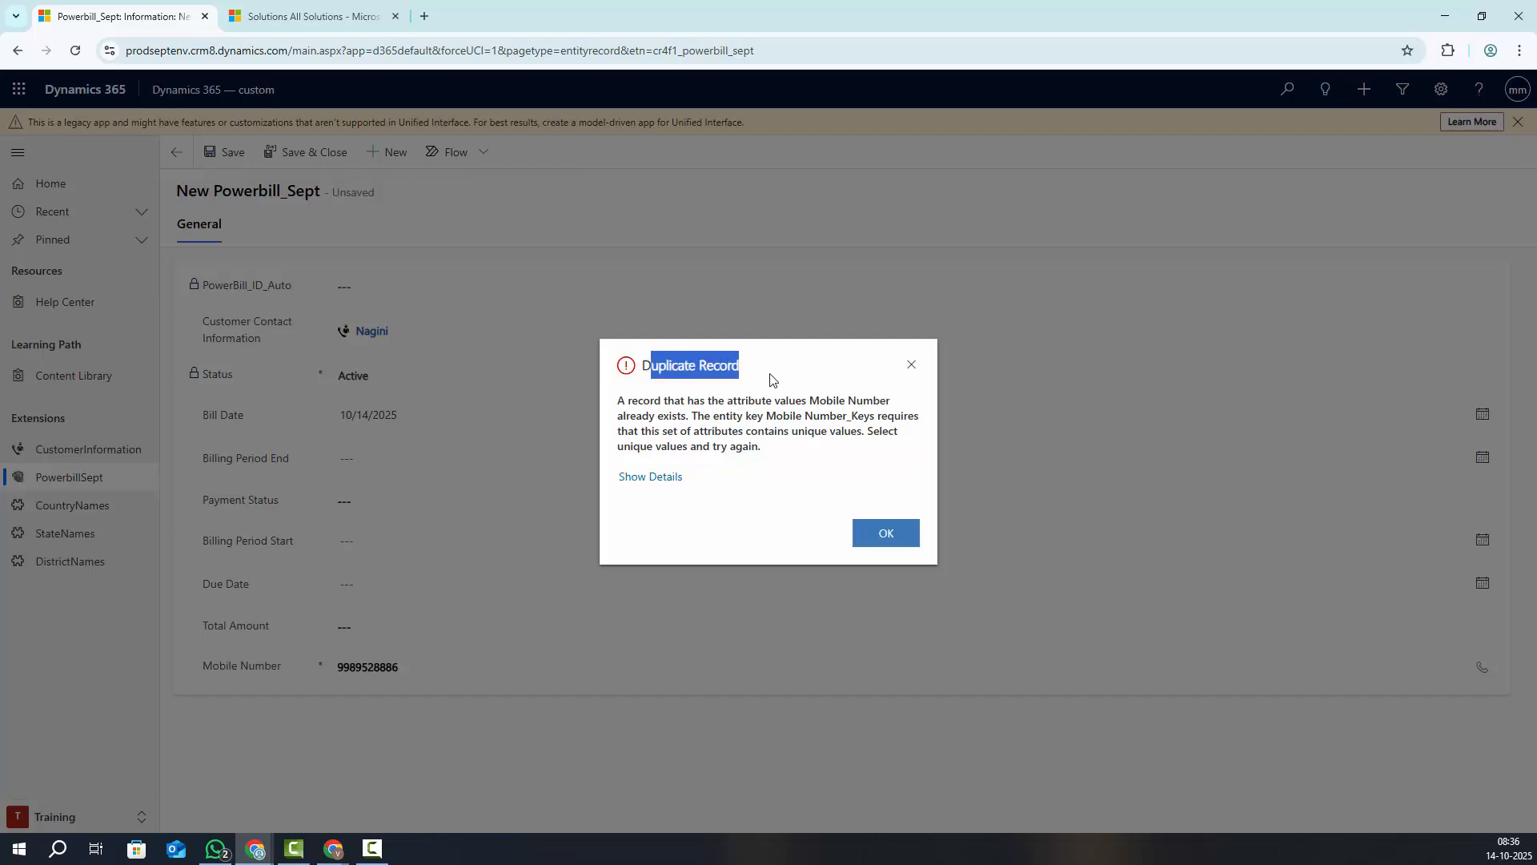
pyautogui.click(674, 478)
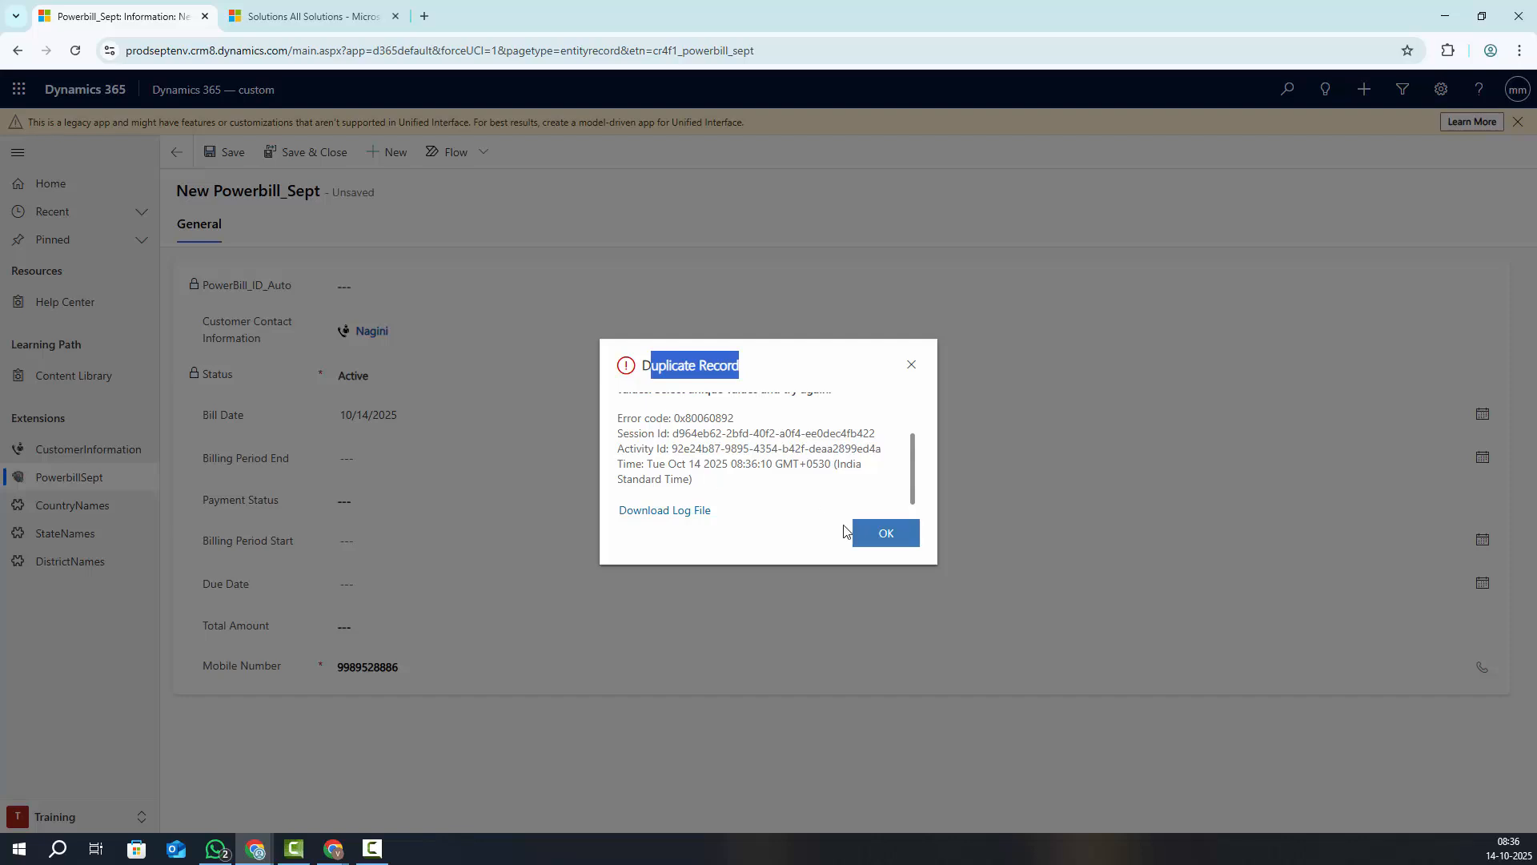
pyautogui.click(884, 532)
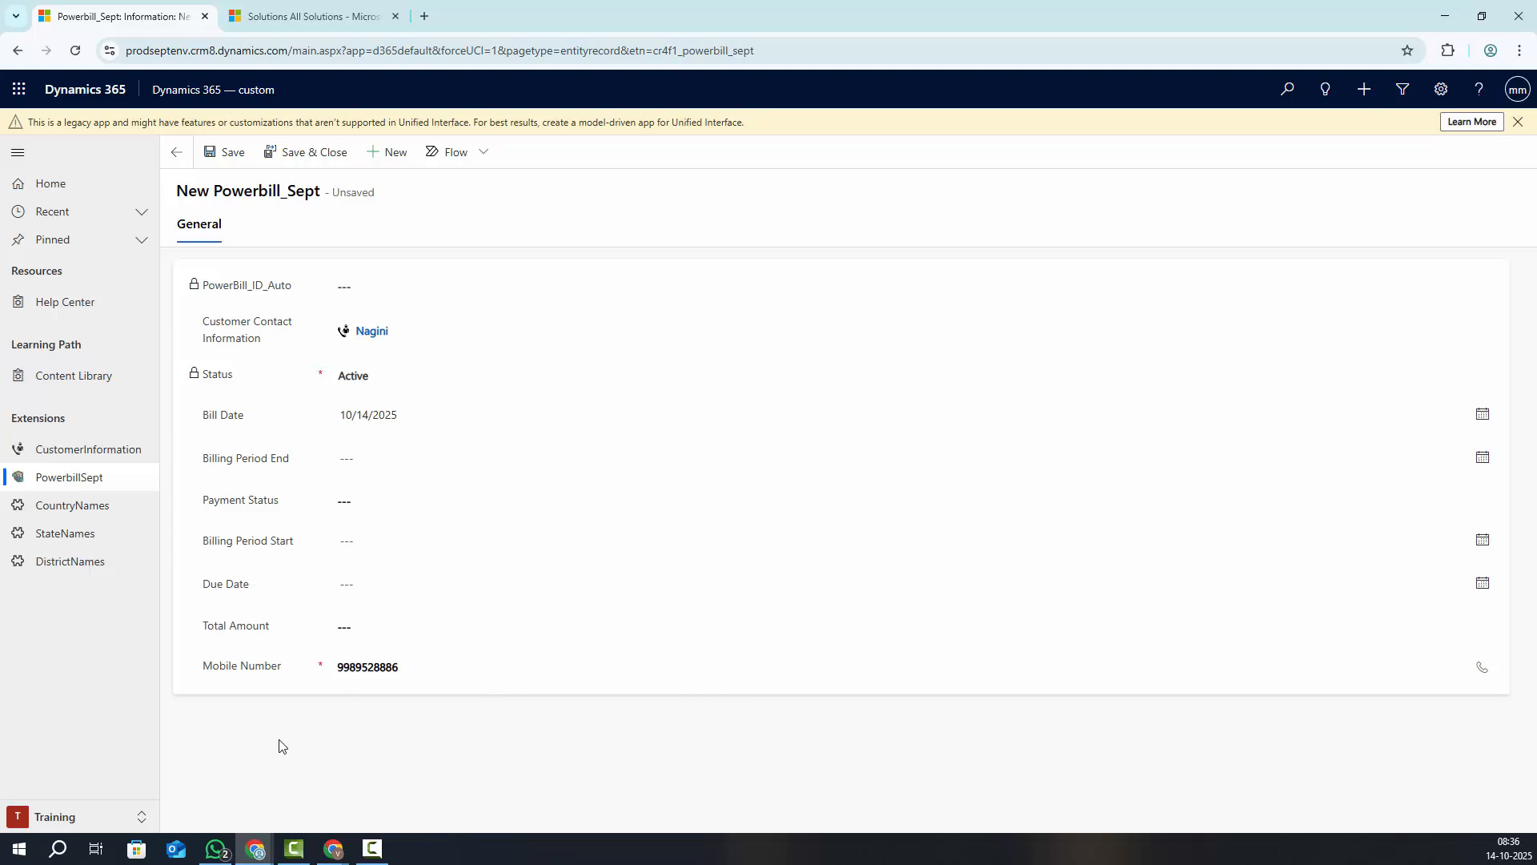
pyautogui.click(404, 667)
pyautogui.moveTo(400, 667); pyautogui.dragTo(304, 773)
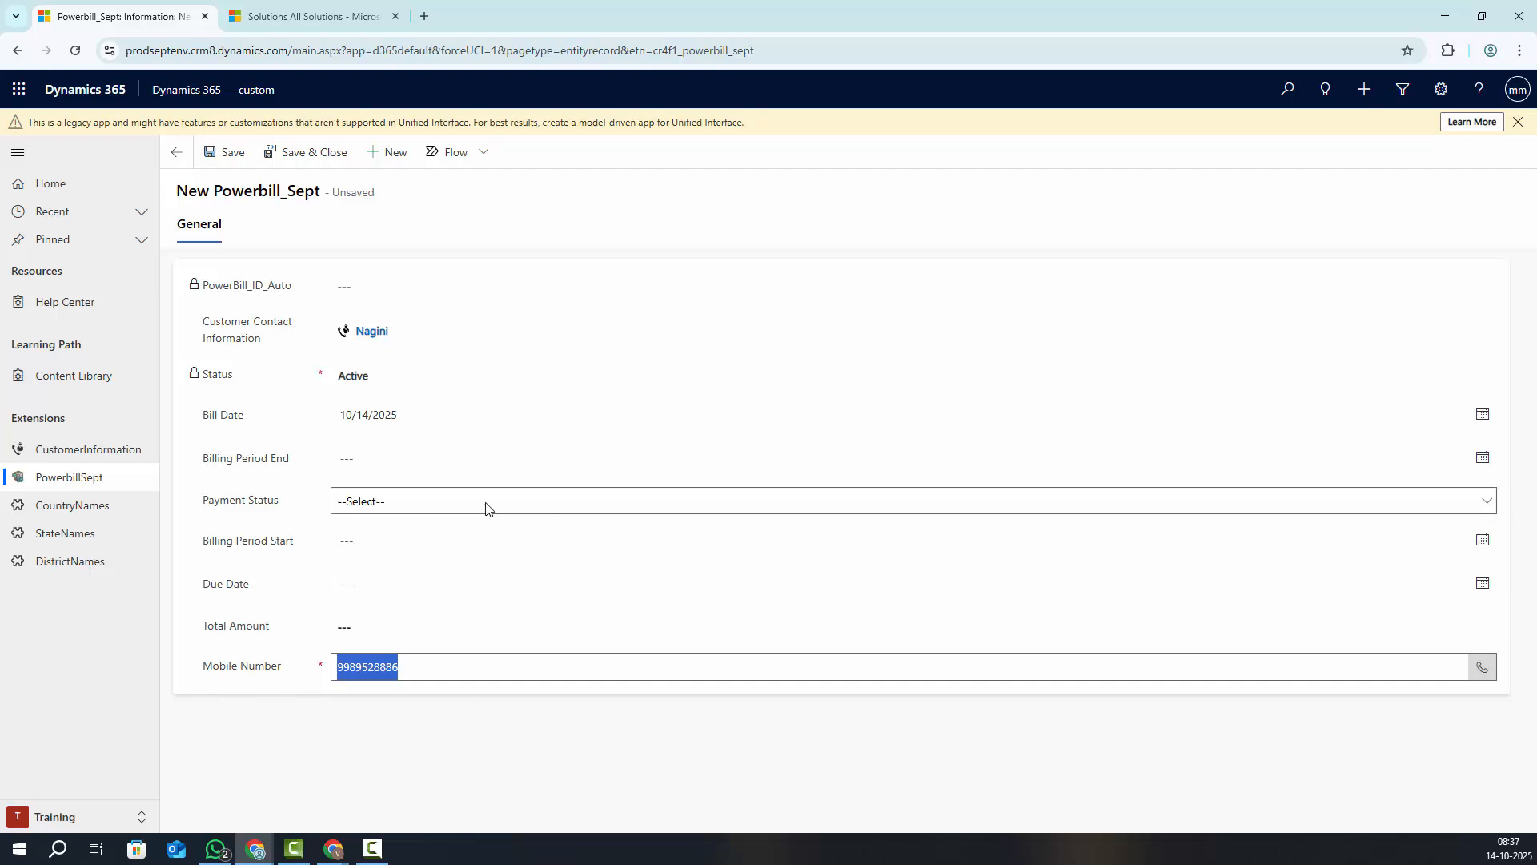
# Return from the All Solutions page to the unsaved Powerbill_Sept record form
pyautogui.click(321, 17)
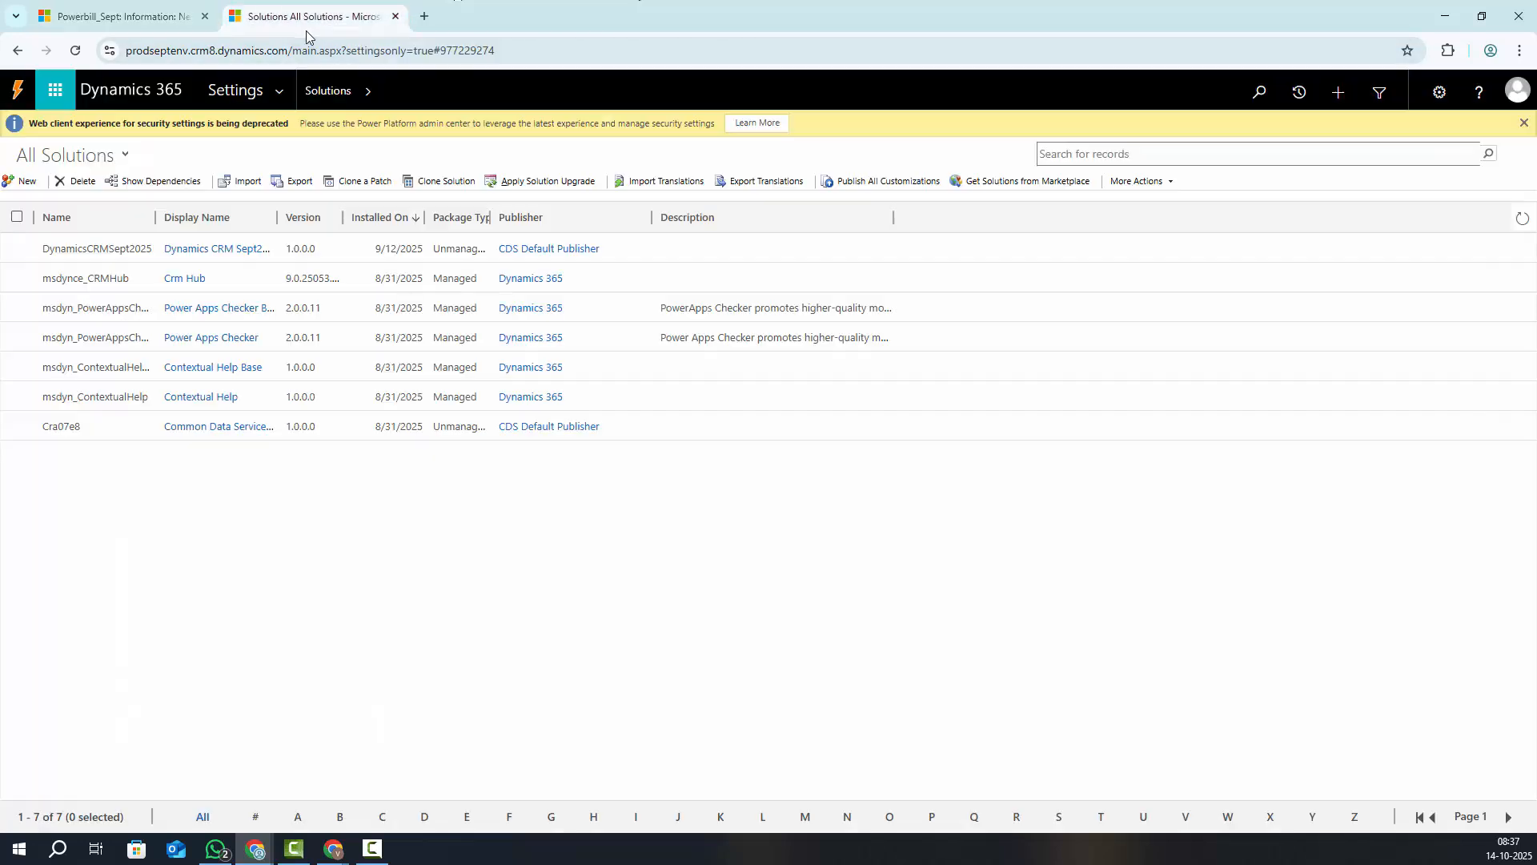
pyautogui.click(1446, 16)
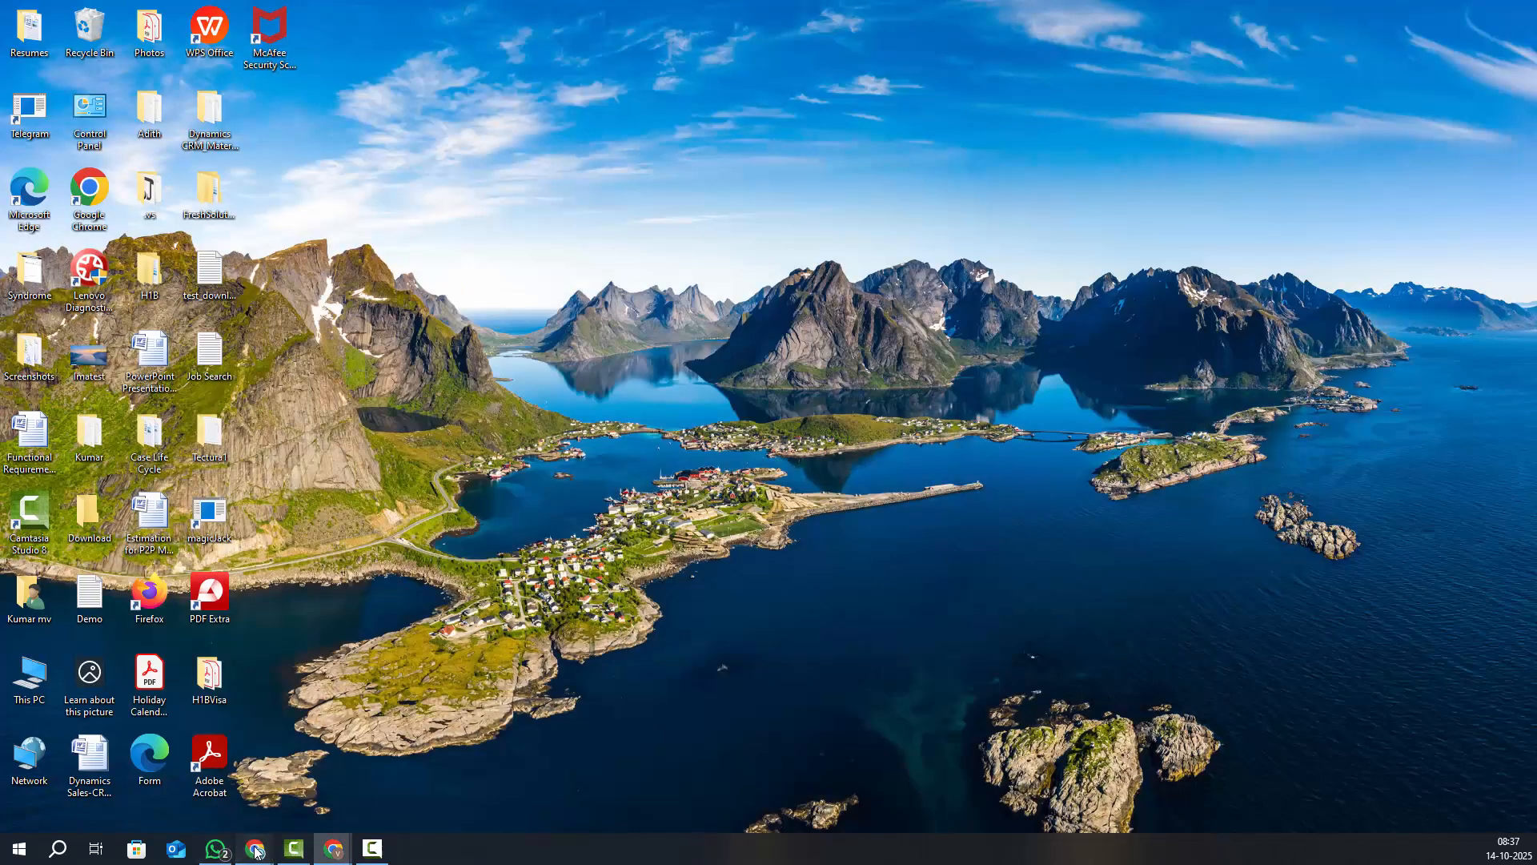
pyautogui.moveTo(254, 848)
pyautogui.click(185, 795)
pyautogui.click(120, 16)
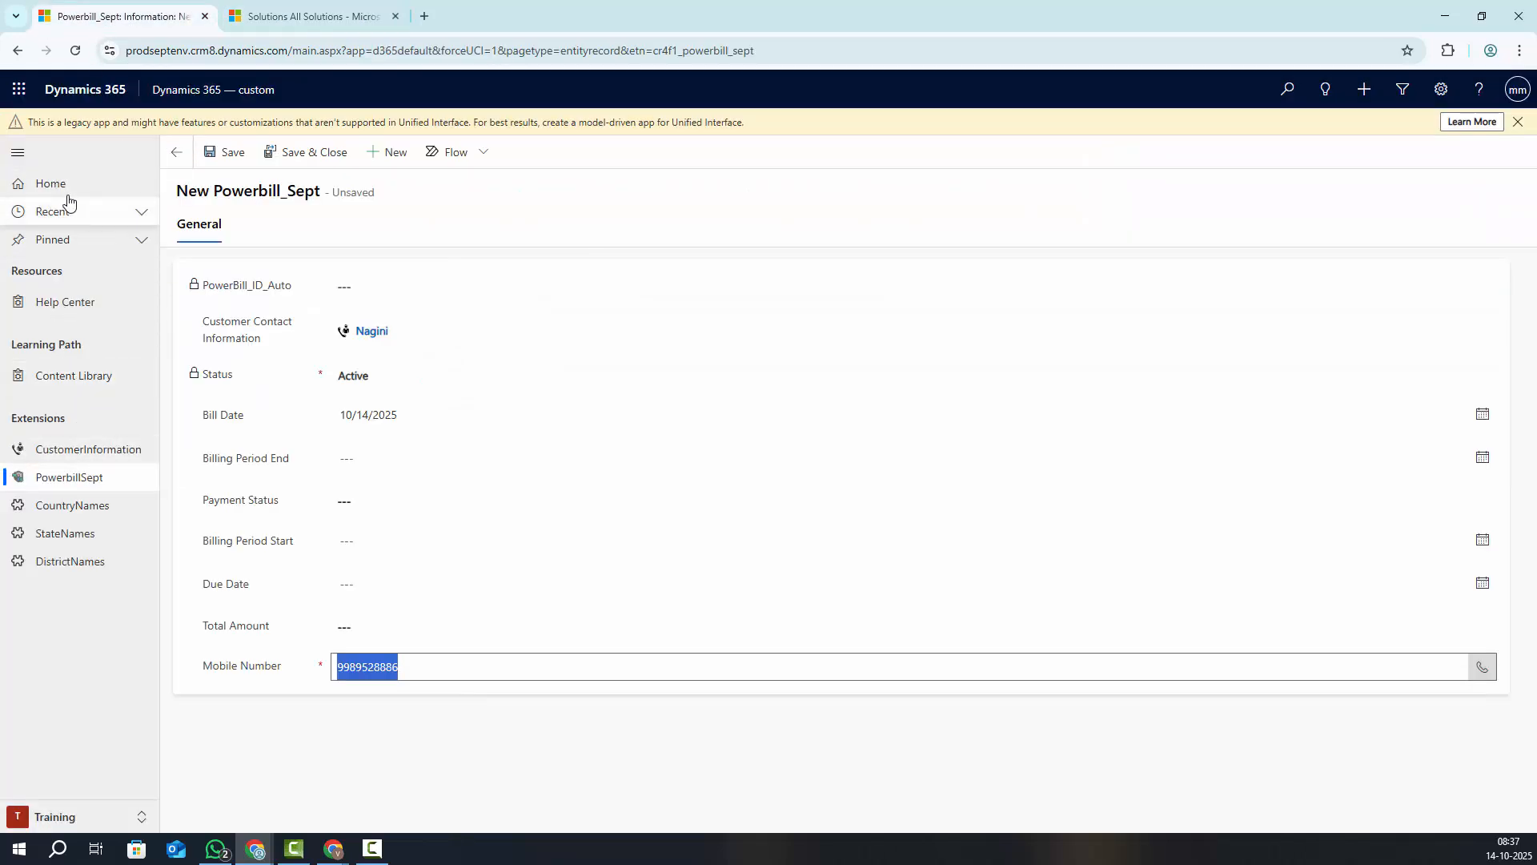
# Leave the form for the home area and discard the unsaved duplicate record
pyautogui.click(212, 89)
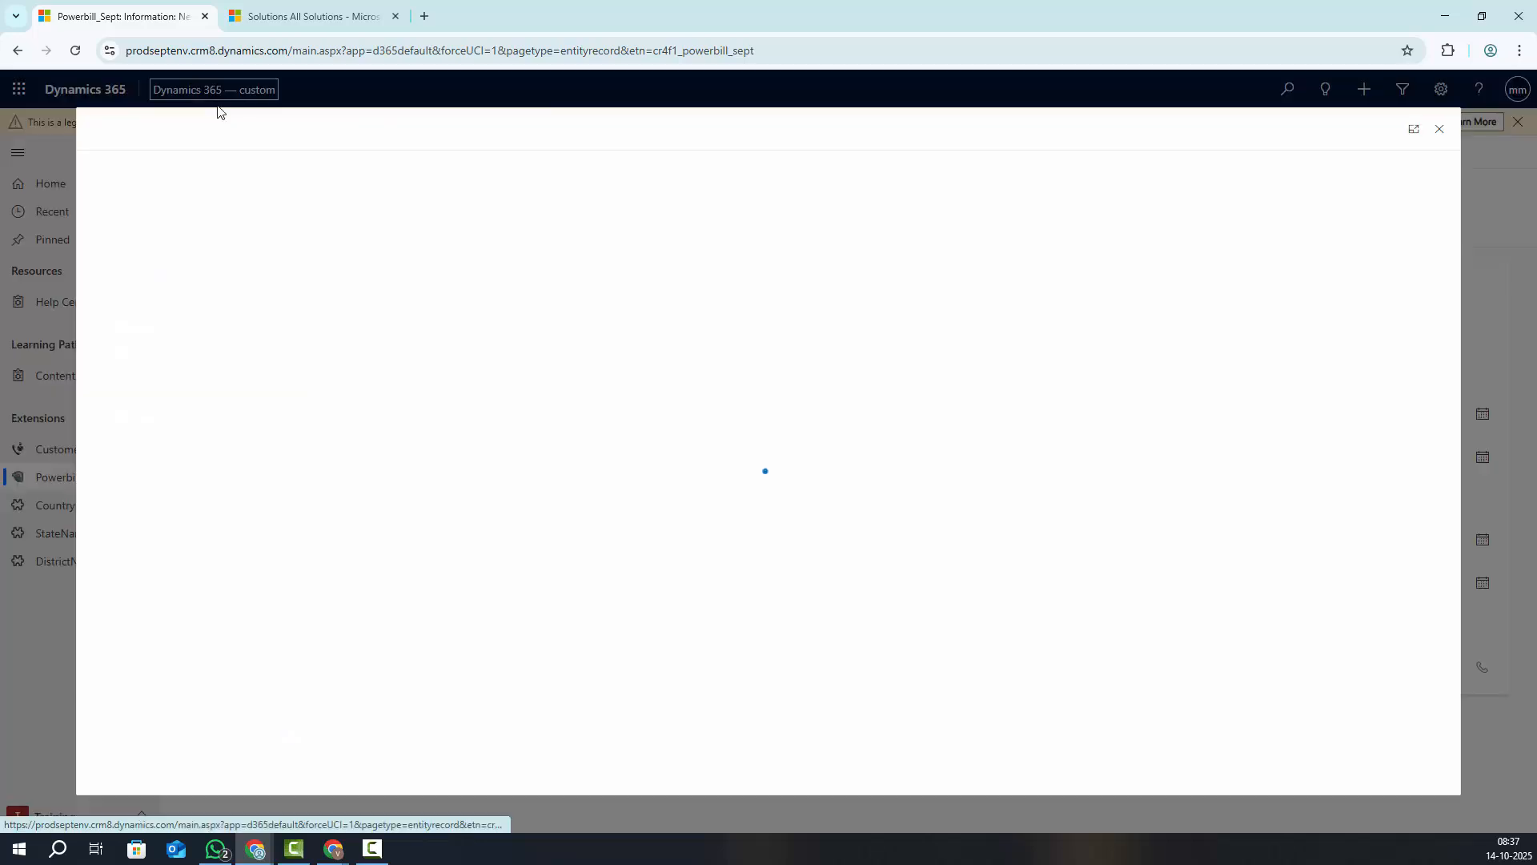
pyautogui.click(1439, 129)
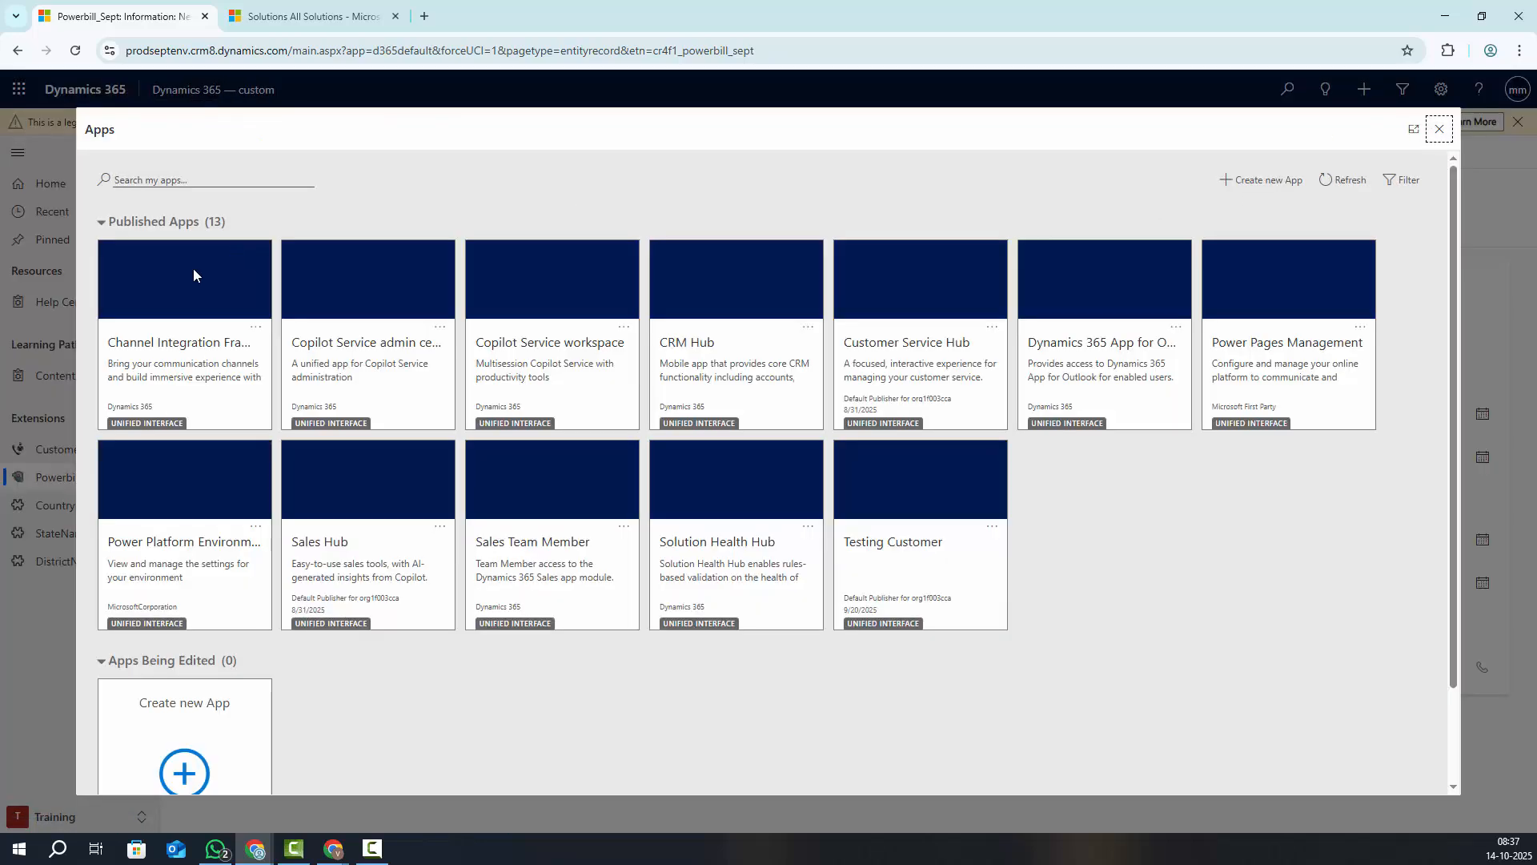
pyautogui.click(52, 192)
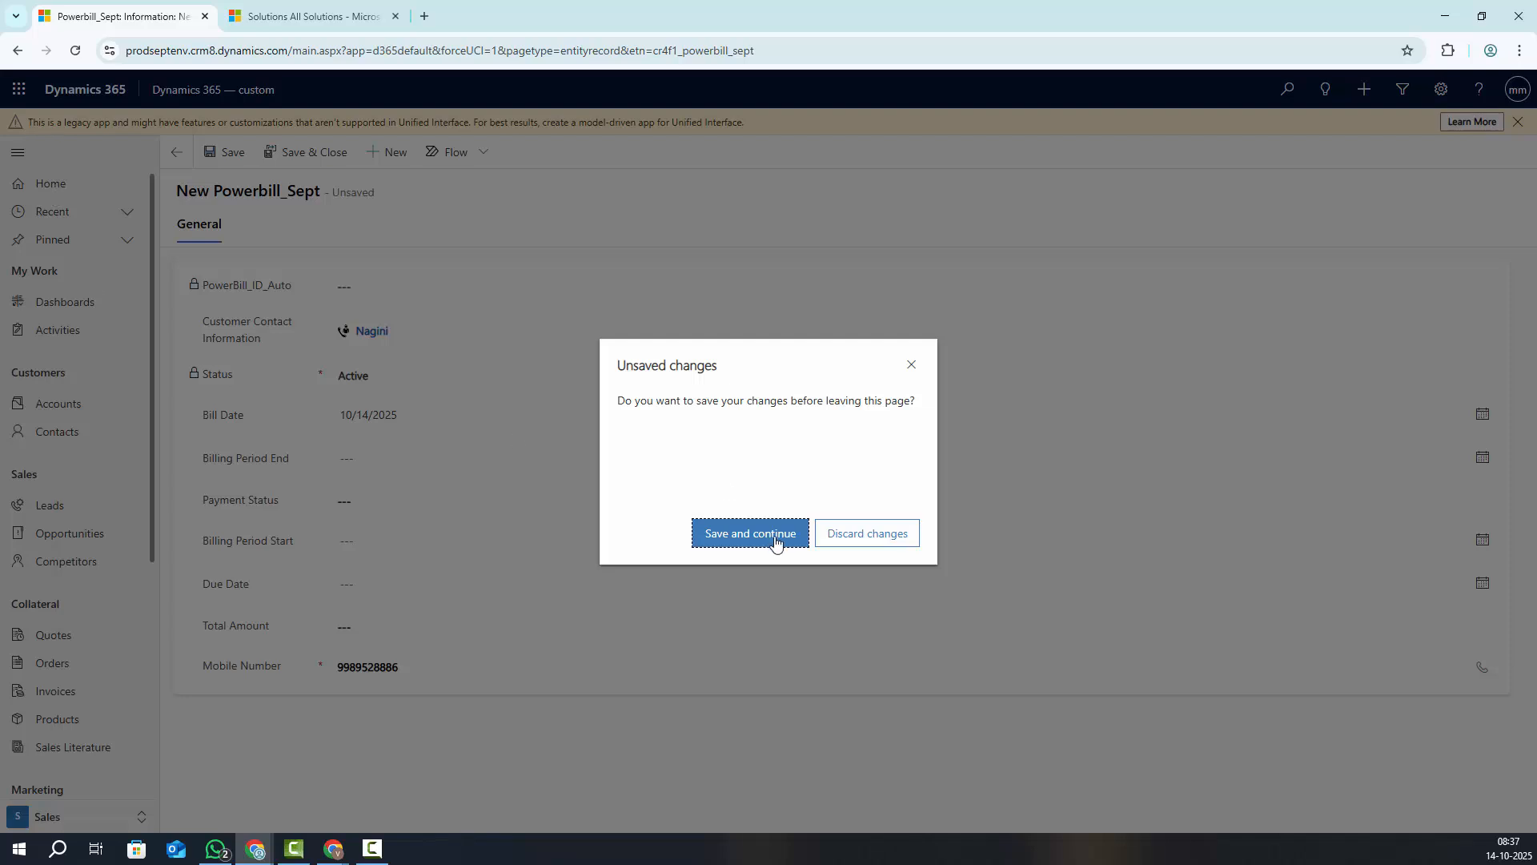
pyautogui.click(864, 536)
# Open Accounts, then browse the Sales Activity Social Dashboard charts
pyautogui.click(48, 406)
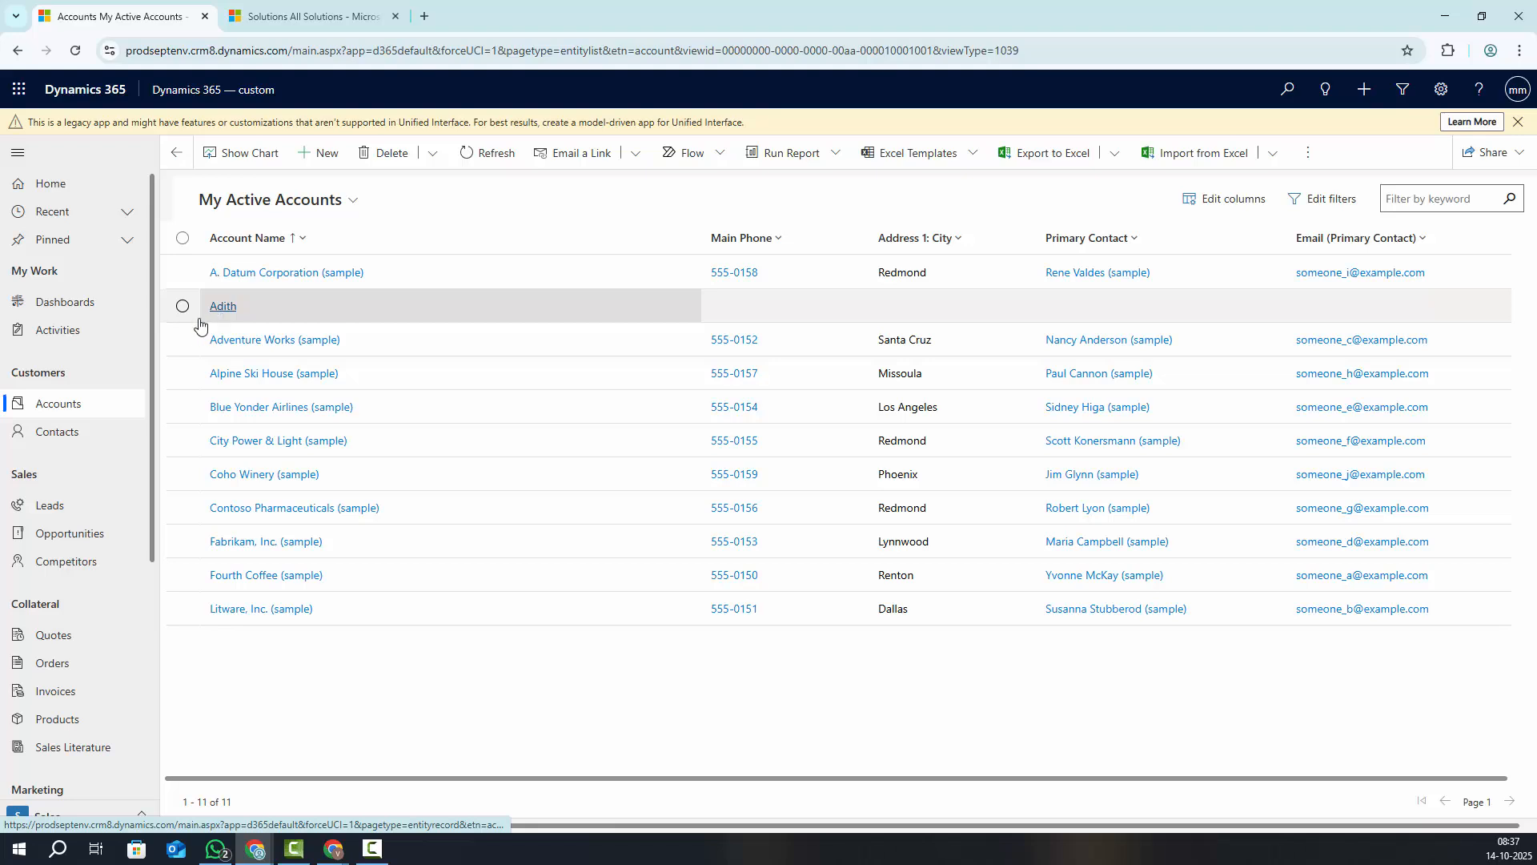
pyautogui.click(63, 304)
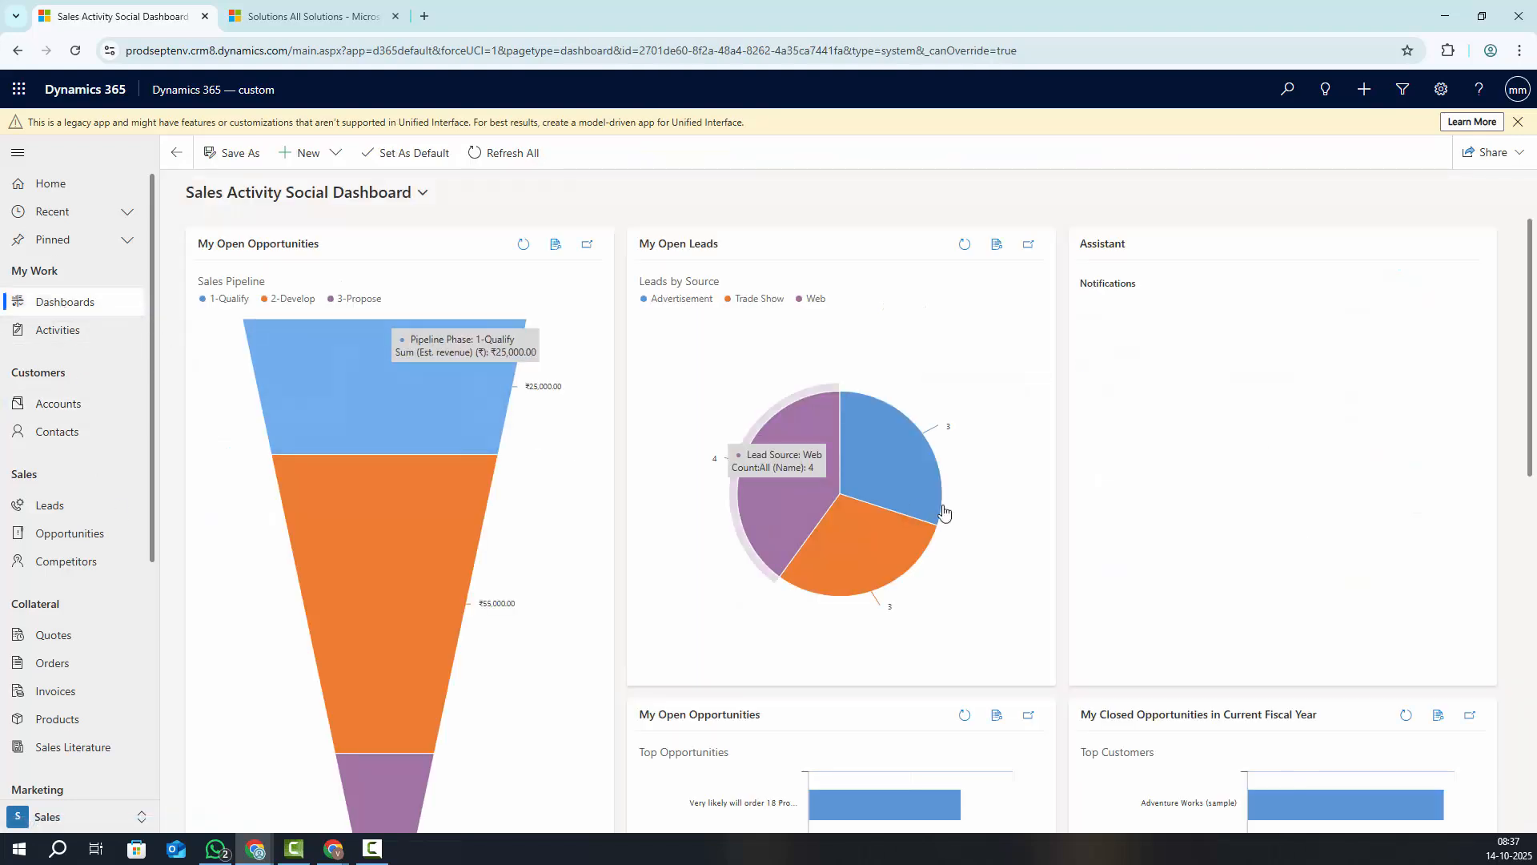
pyautogui.scroll(-3, 842, 694)
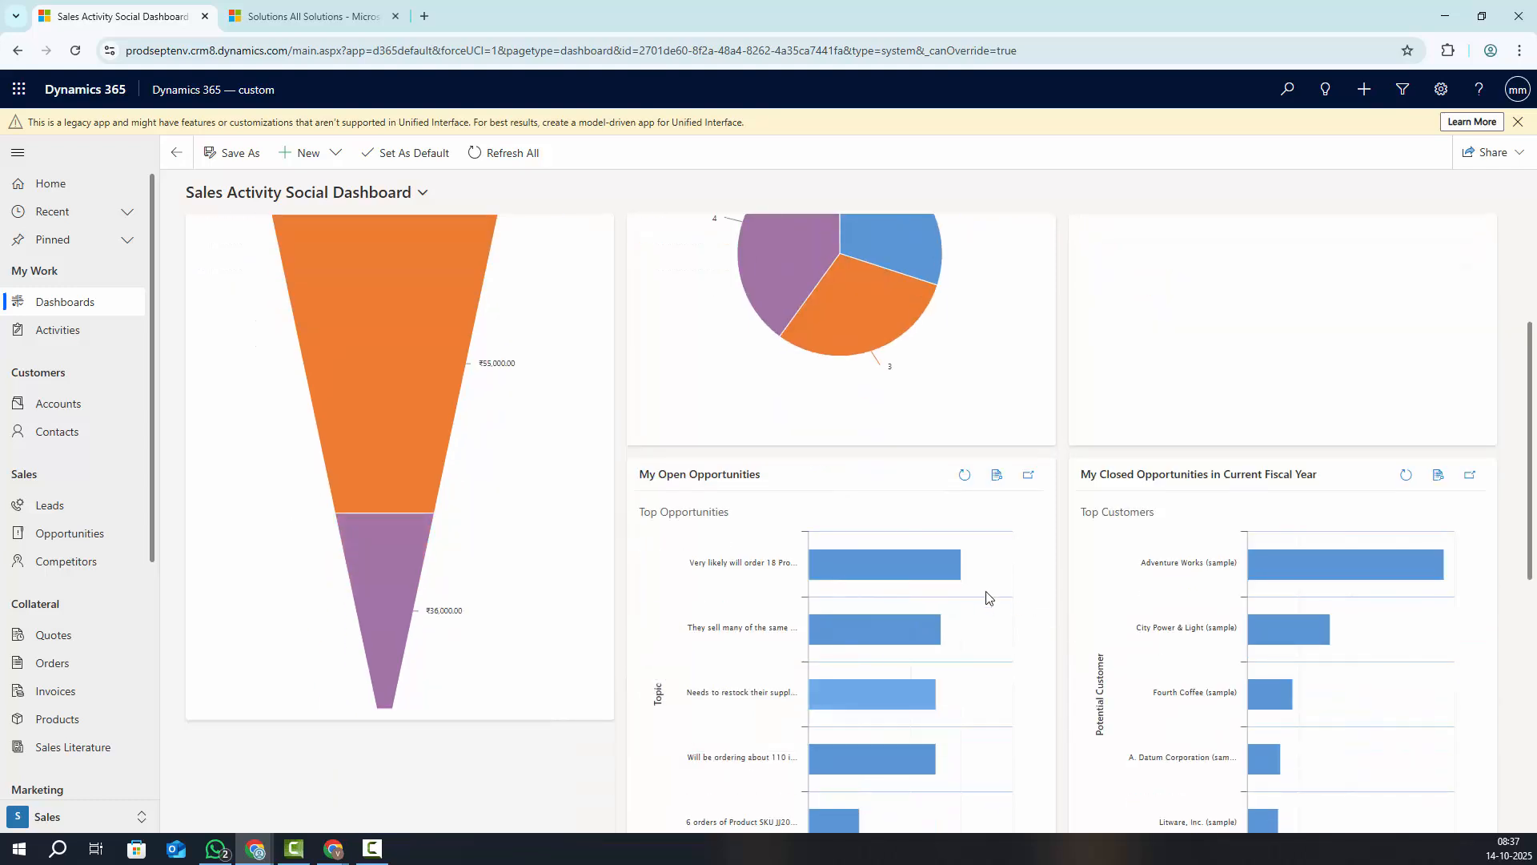
pyautogui.scroll(-7, 988, 597)
pyautogui.scroll(5, 533, 731)
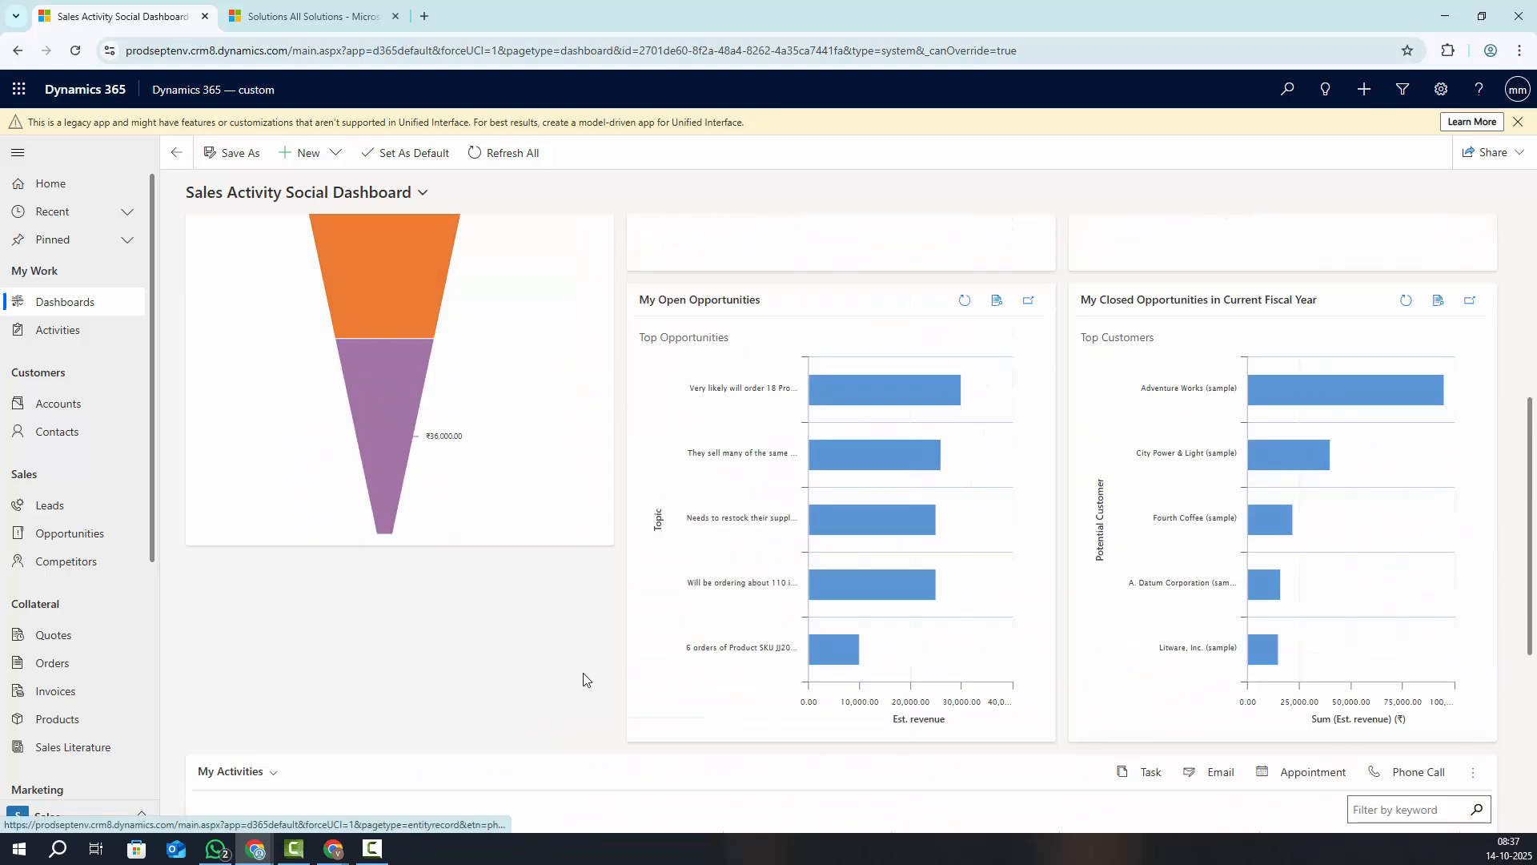